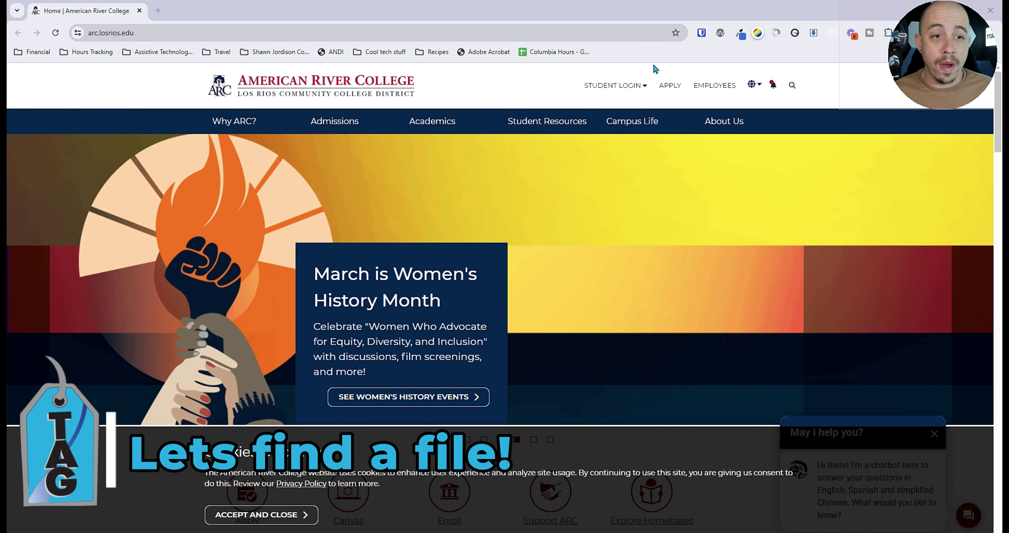
Search the American River College website for "pdf".
left_click(793, 86)
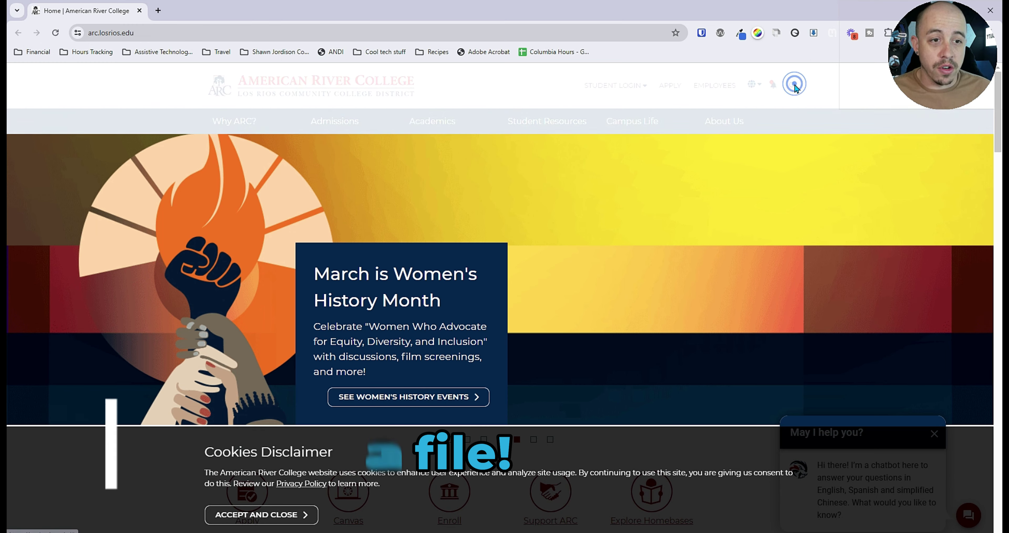
key("Return")
scroll(478, 228, "down", 5)
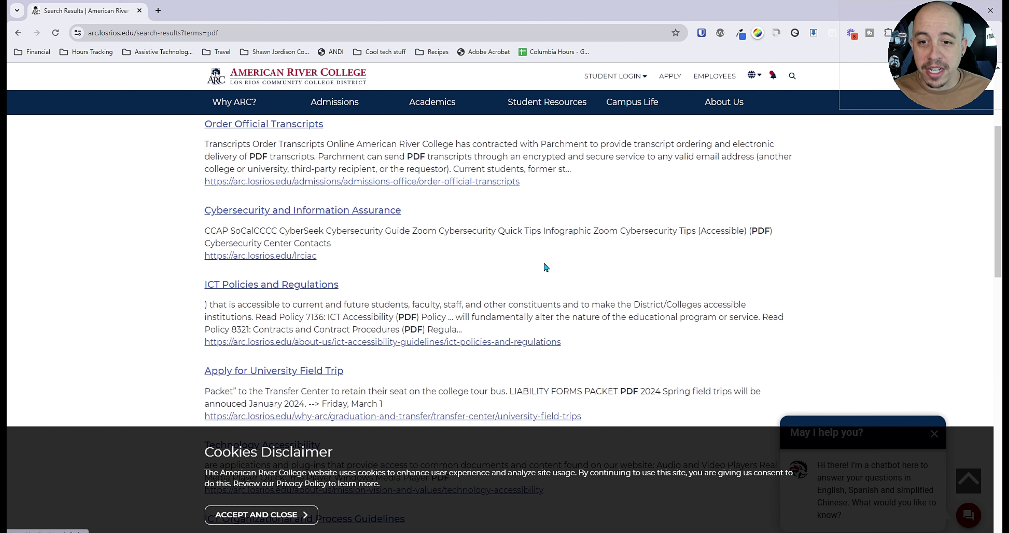
From the Cybersecurity and Information Assurance result, open the Zoom Cybersecurity Tips (Accessible) PDF in a new tab and switch to it.
left_click_drag(695, 230, 746, 231)
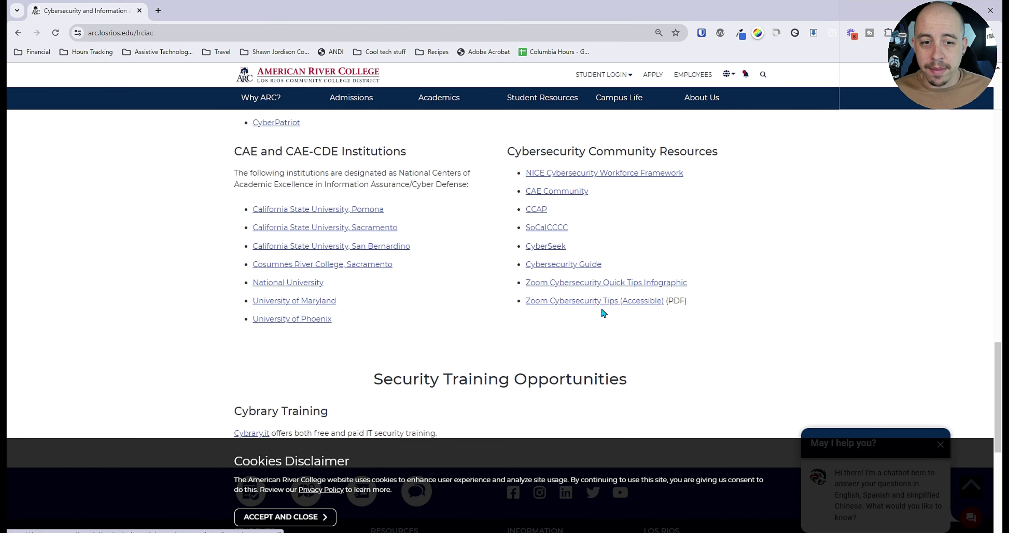
left_click(591, 300, "ctrl")
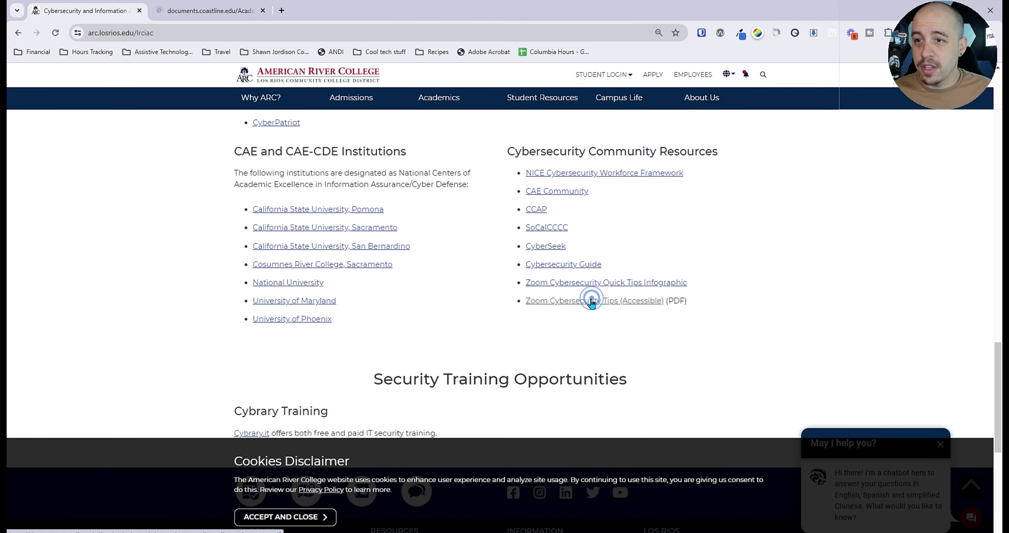
left_click(214, 7)
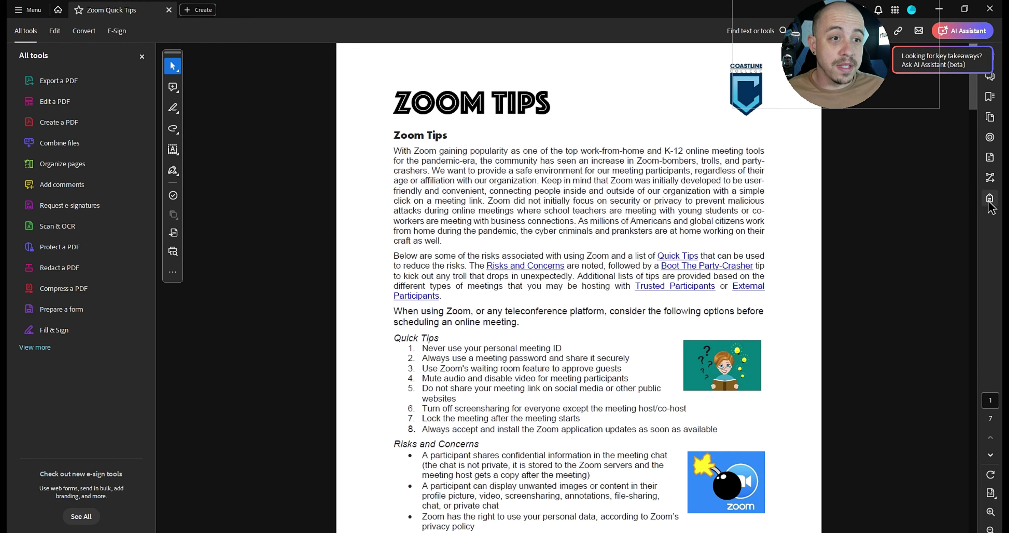
In Adobe Acrobat, show the accessibility tags of the Zoom Quick Tips PDF and select the Document tag.
left_click(990, 198)
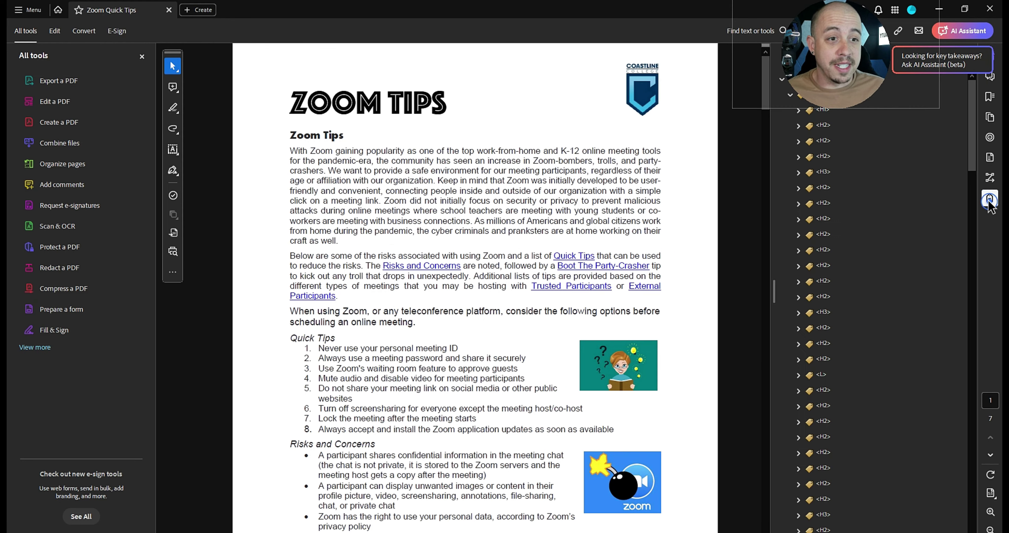
key("Up")
key("Up")
key("Up")
key("Up")
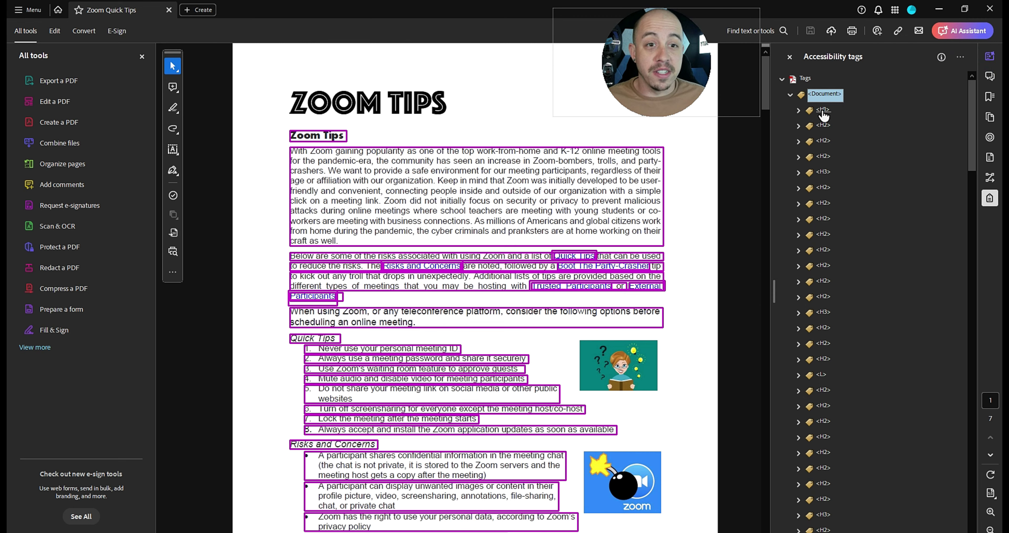
Step through the first heading tags and compare each with the content it highlights on page 1.
left_click(824, 114)
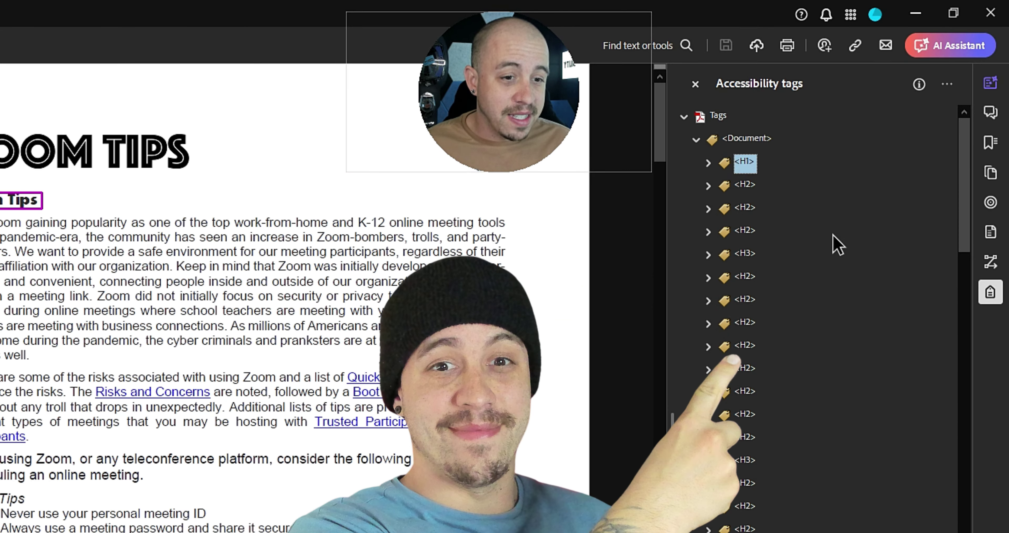
key("Down")
key("Down")
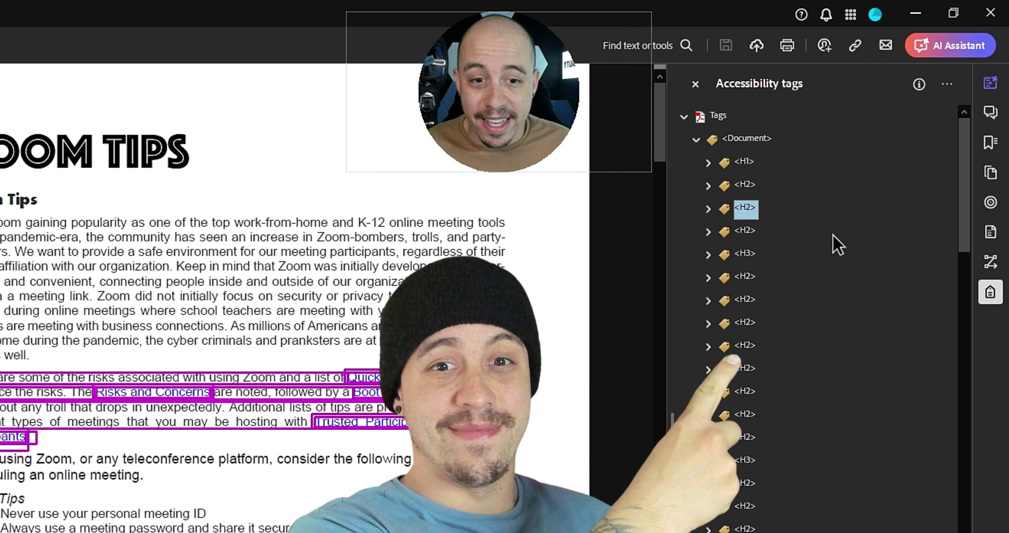
key("Up")
key("Up")
key("Down")
key("Down")
key("Down")
key("Down")
key("Down")
key("Up")
key("Up")
key("Up")
key("Up")
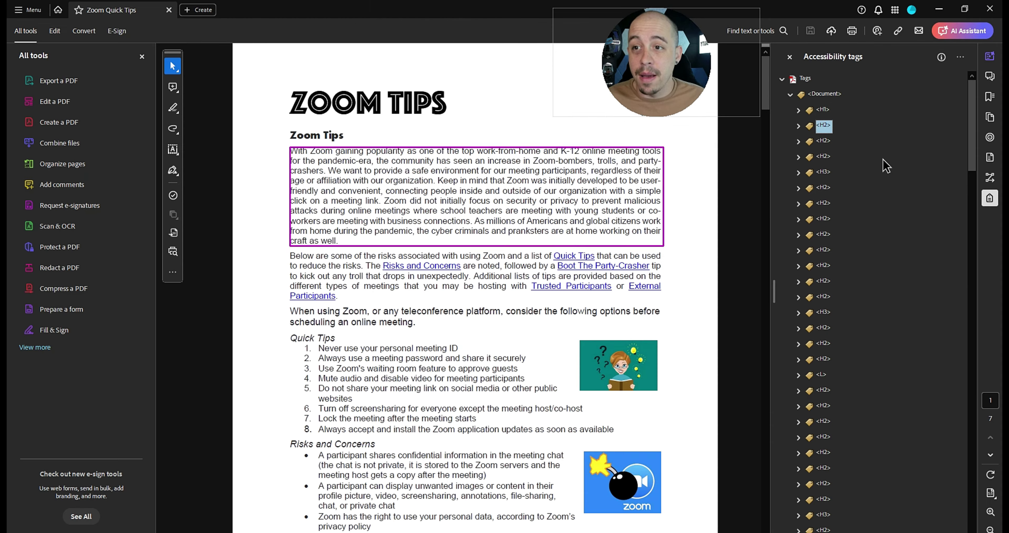
key("Up")
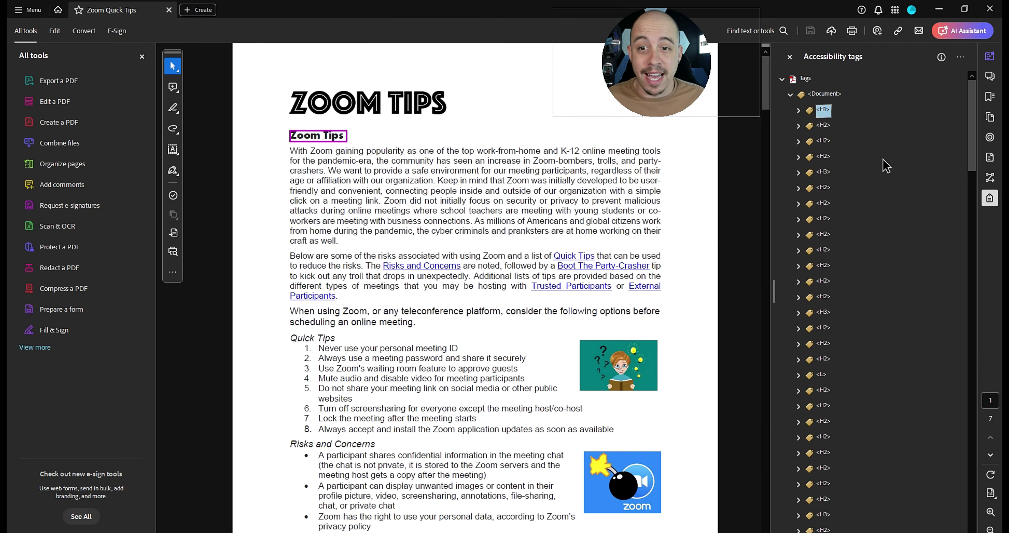
key("Down")
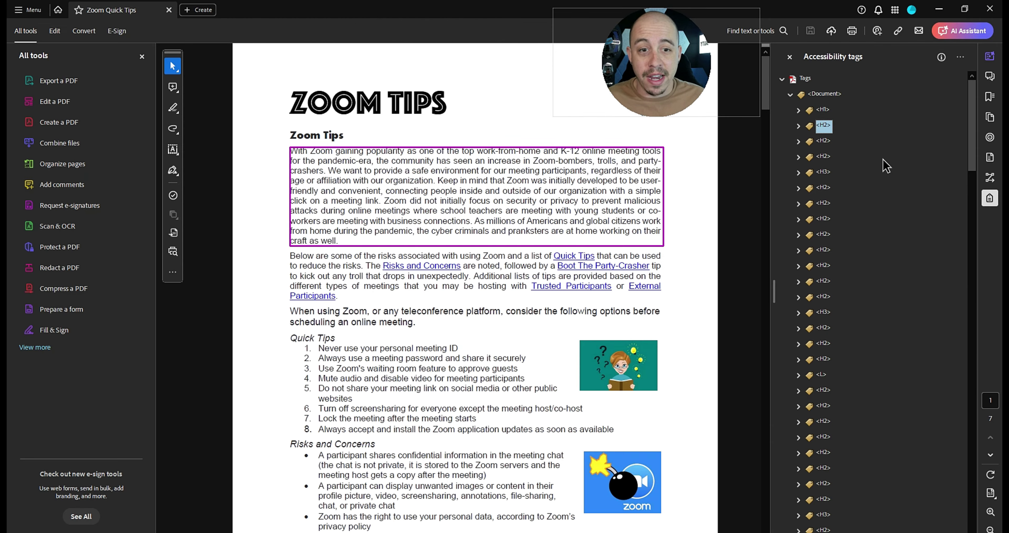
key("Down")
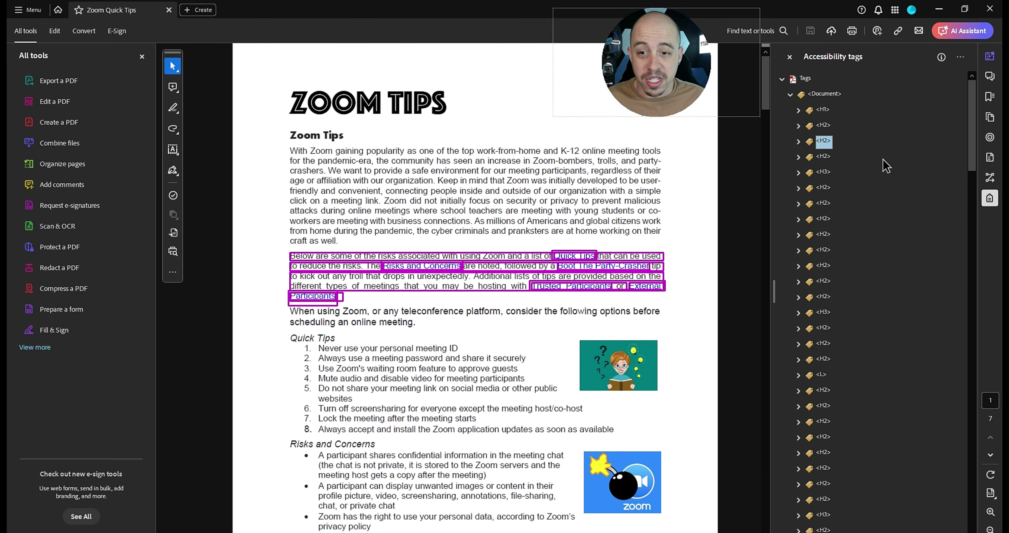
Expand the tag of the second introductory paragraph, examine its nested Span and Link tags, and collapse it again.
key("Right")
key("Down")
key("Down")
key("Down")
key("Up")
key("Up")
key("Up")
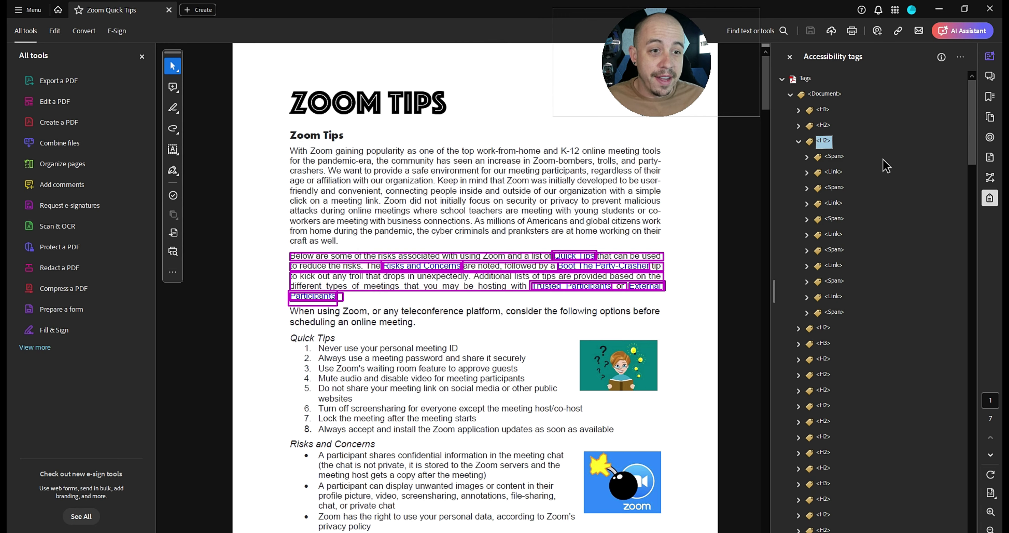
key("Left")
Examine how the list items under Quick Tips and Risks and Concerns on page 1 are tagged.
key("Down")
key("Down")
key("Down")
key("Down")
key("Down")
key("Down")
key("Down")
key("Down")
key("Down")
key("Down")
key("Down")
key("Down")
key("Down")
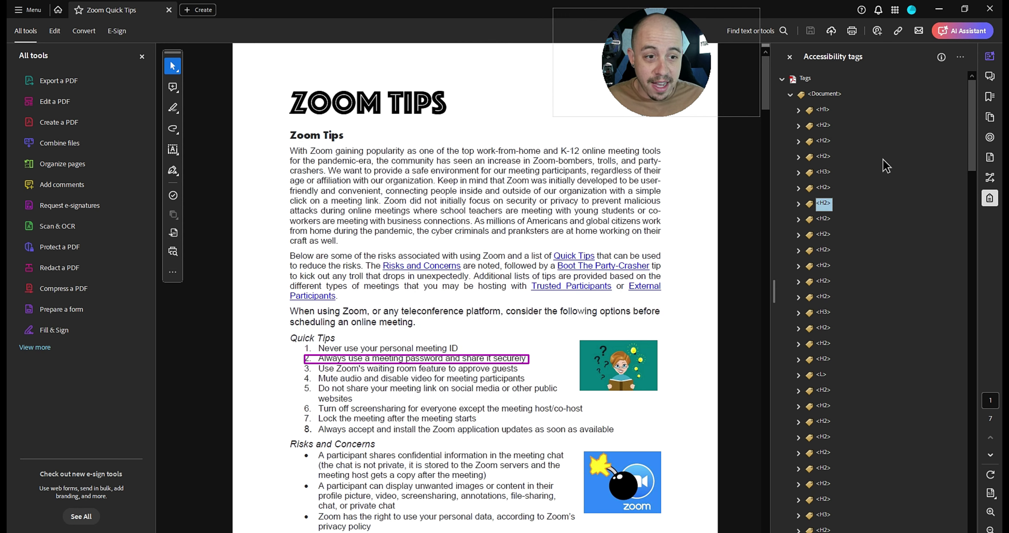
key("Down")
key("Down")
key("Down")
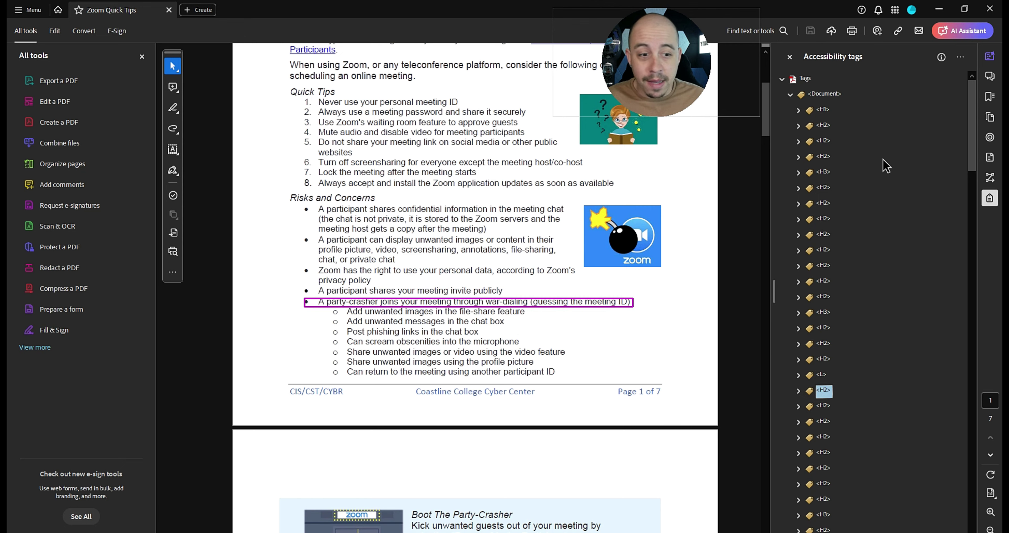
key("Up")
key("Down")
key("Up")
key("Up")
key("Up")
key("Up")
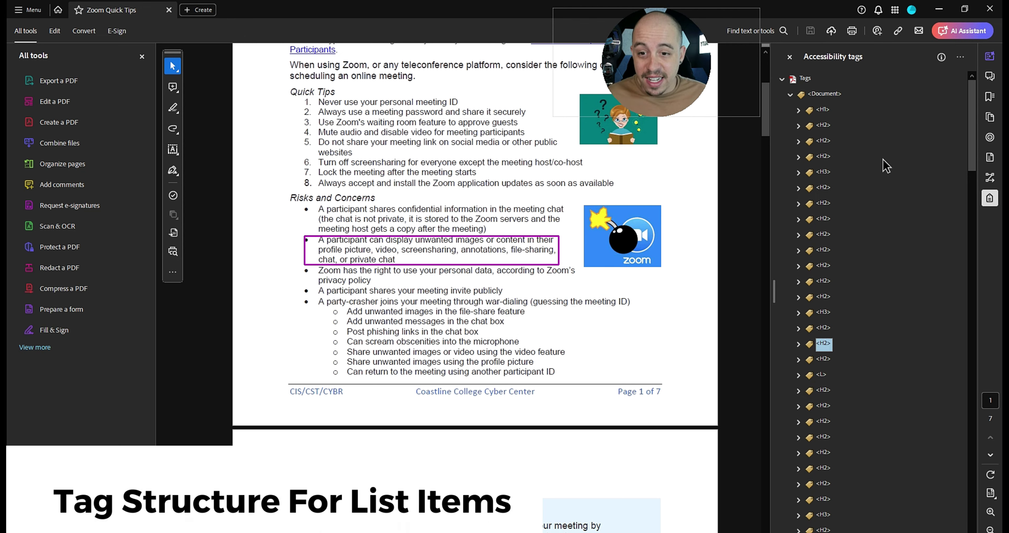
Walk down the rest of the tag tree to the last reference on page 7, checking each tag against its content.
key("Down")
key("Down")
key("Down")
key("Down")
key("Down")
key("Down")
key("Down")
key("Down")
key("Down")
key("Down")
key("Down")
key("Down")
key("Down")
key("Down")
key("Down")
key("Down")
key("Down")
key("Down")
key("Down")
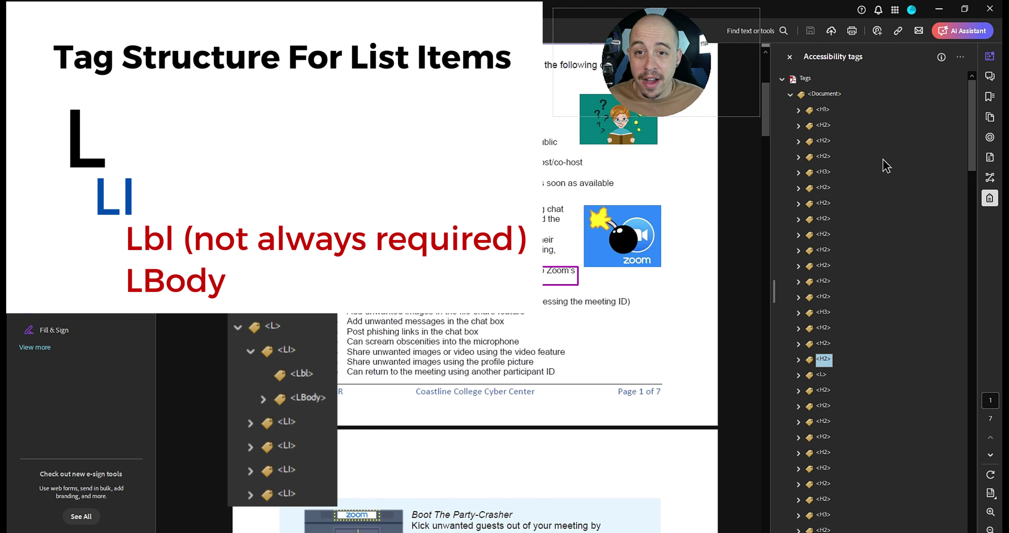
key("Down")
key("Down")
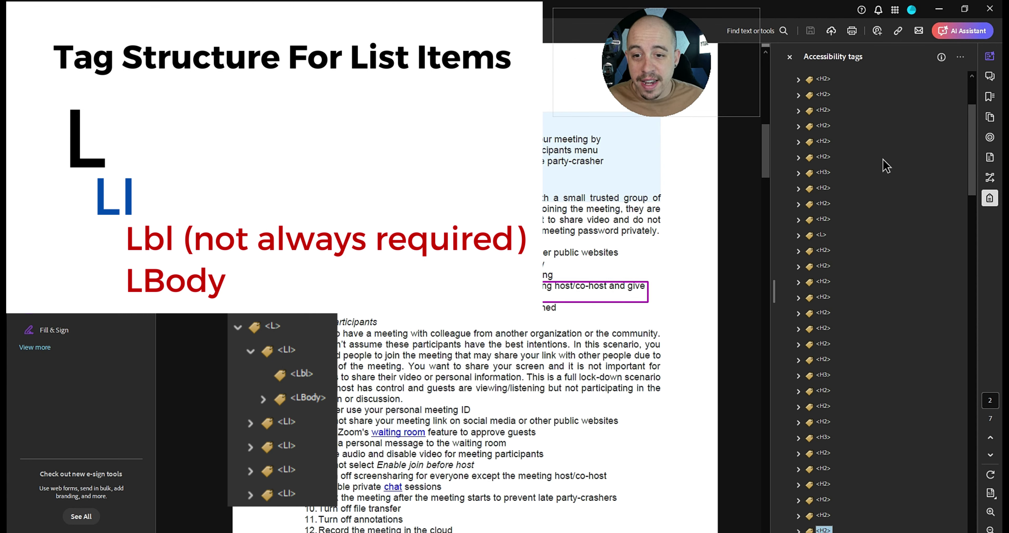
key("Up")
key("Up")
key("Down")
key("Down")
key("Down")
key("Down")
key("Down")
key("Down")
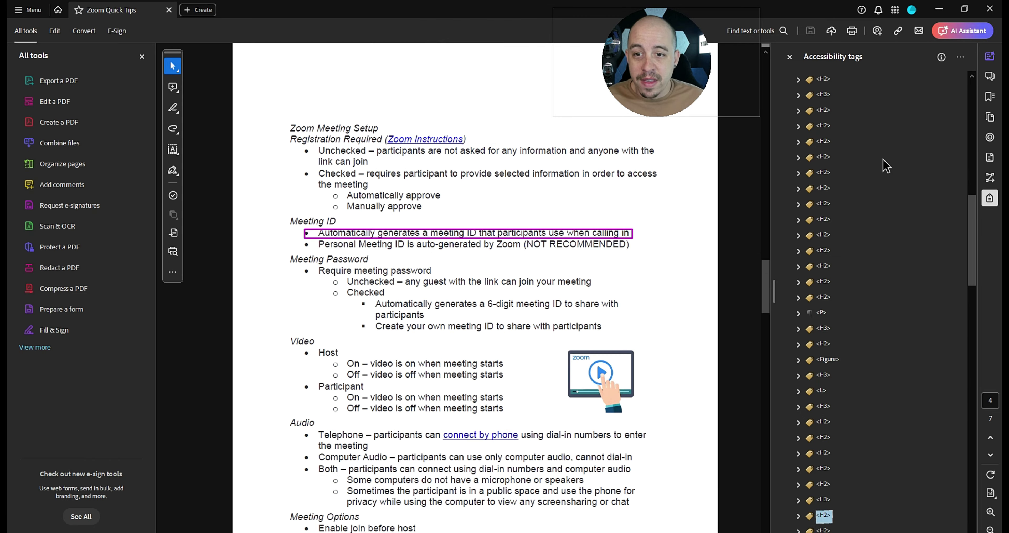
key("Up")
key("Up")
key("Down")
key("Down")
key("Down")
key("Down")
key("Down")
key("Down")
key("Down")
key("Down")
key("Down")
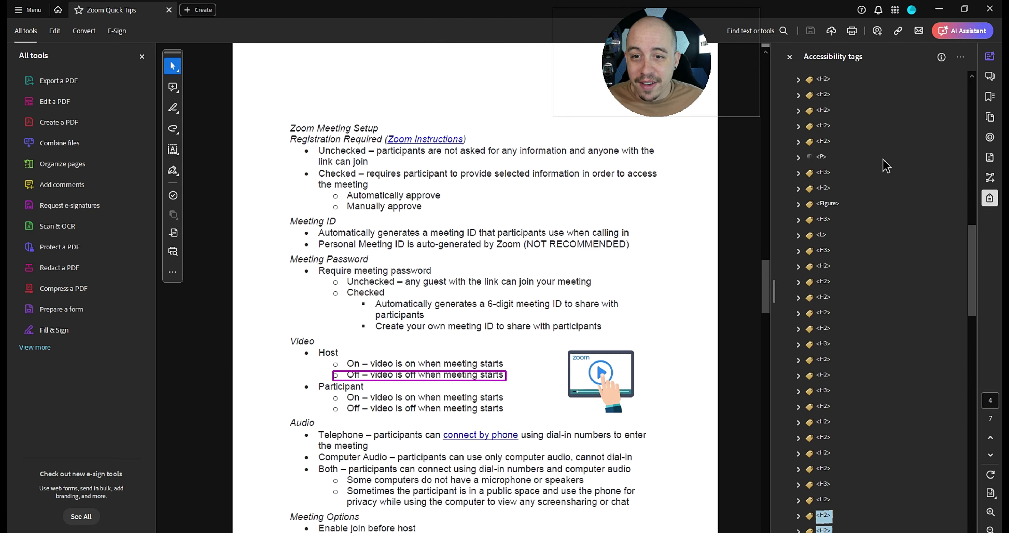
key("Down")
key("Down")
key("Down")
key("Down")
key("Down")
key("Down")
key("Down")
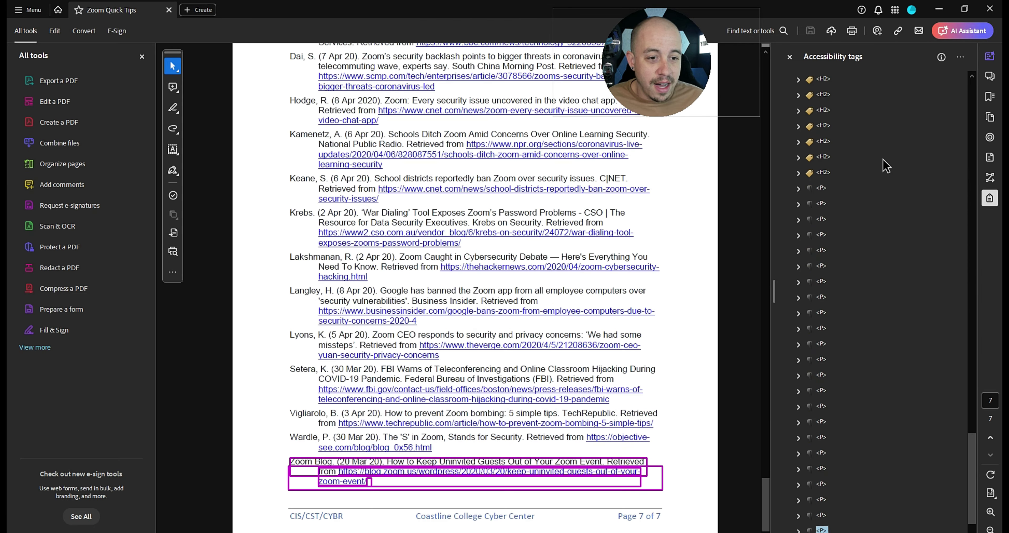
Walk back up the tag tree from the references to the External Participants numbered list on page 2.
key("Up")
key("Up")
key("Up")
key("Up")
key("Up")
key("Up")
key("Up")
key("Up")
key("Up")
key("Up")
key("Up")
key("Up")
key("Up")
key("Up")
key("Up")
key("Up")
key("Up")
key("Up")
key("Up")
key("Up")
key("Up")
key("Up")
key("Up")
key("Up")
key("Up")
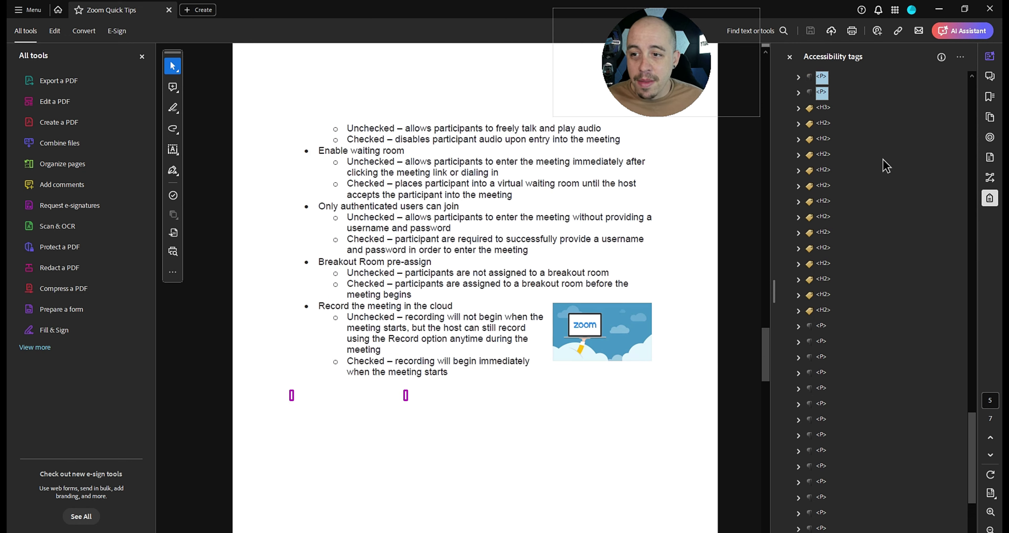
key("Up")
key("Up")
key("Up")
key("Up")
key("Up")
key("Up")
key("Up")
key("Up")
key("Up")
key("Up")
key("Up")
key("Up")
key("Up")
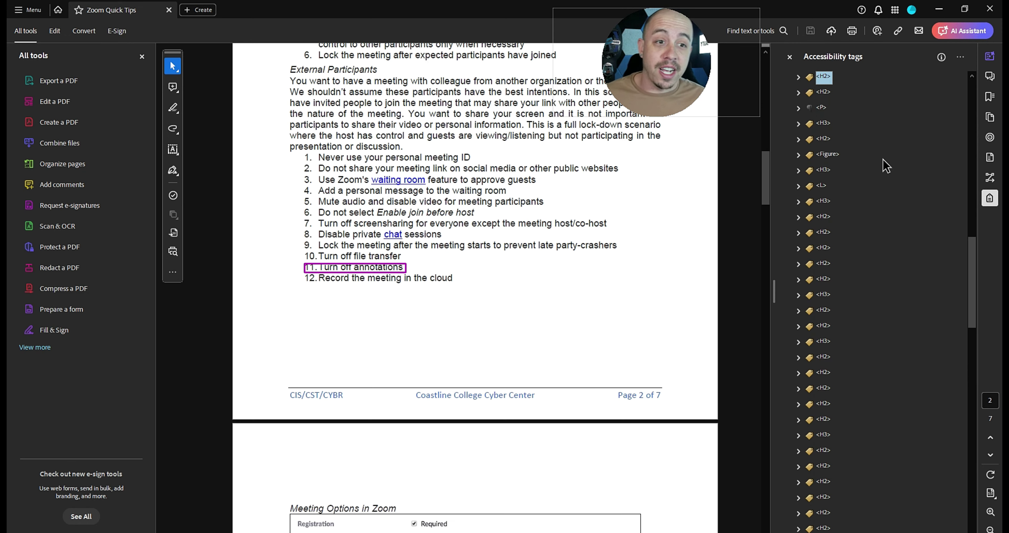
Run the accessibility check on all pages in the document and expand the Page Content results.
left_click_drag(648, 52, 656, 44)
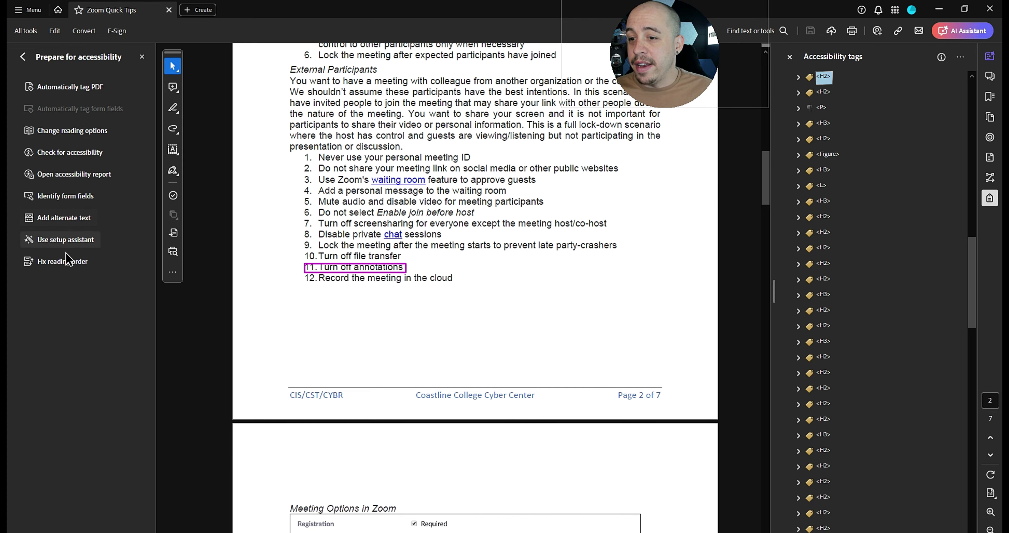
left_click(70, 152)
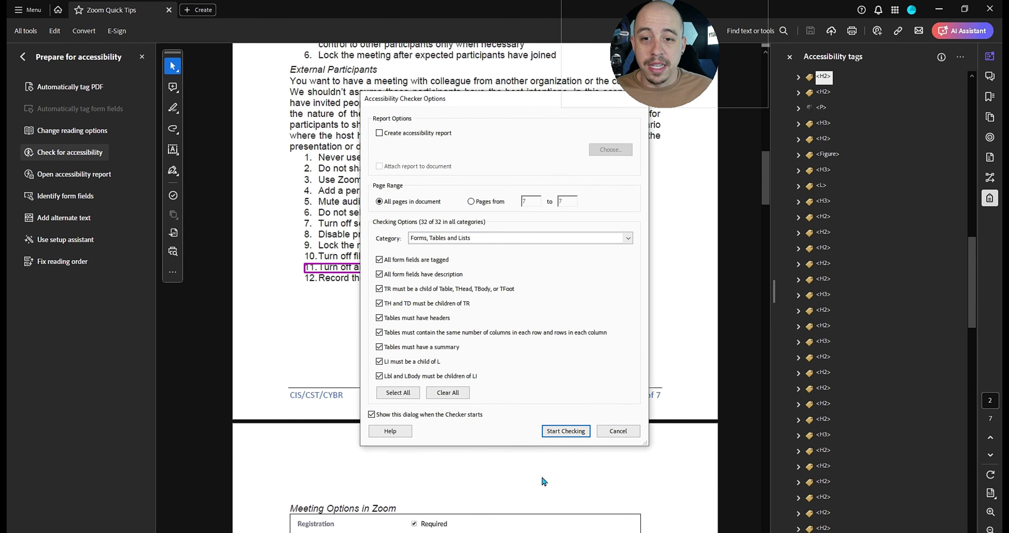
left_click(561, 431)
left_click(780, 227)
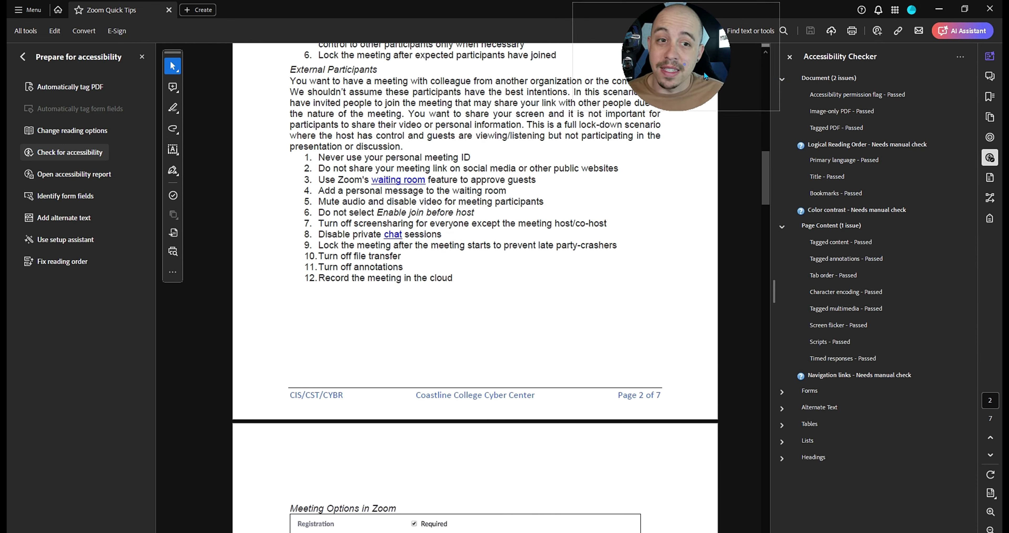
Review the PDF's WCAG checkpoint results in PAC 2024, and return to the document in Acrobat.
scroll(649, 277, "up", 2)
scroll(648, 276, "up", 20)
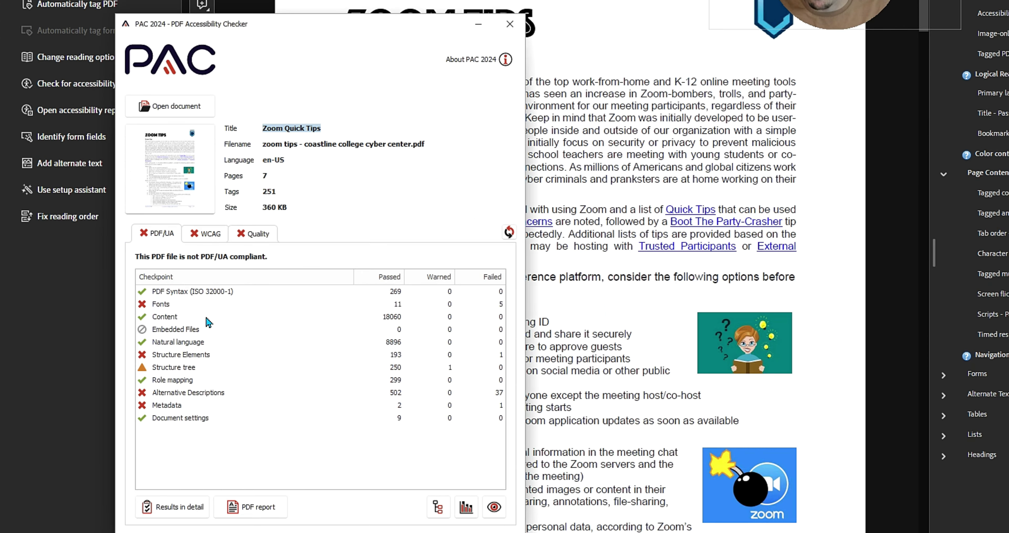
left_click(219, 238)
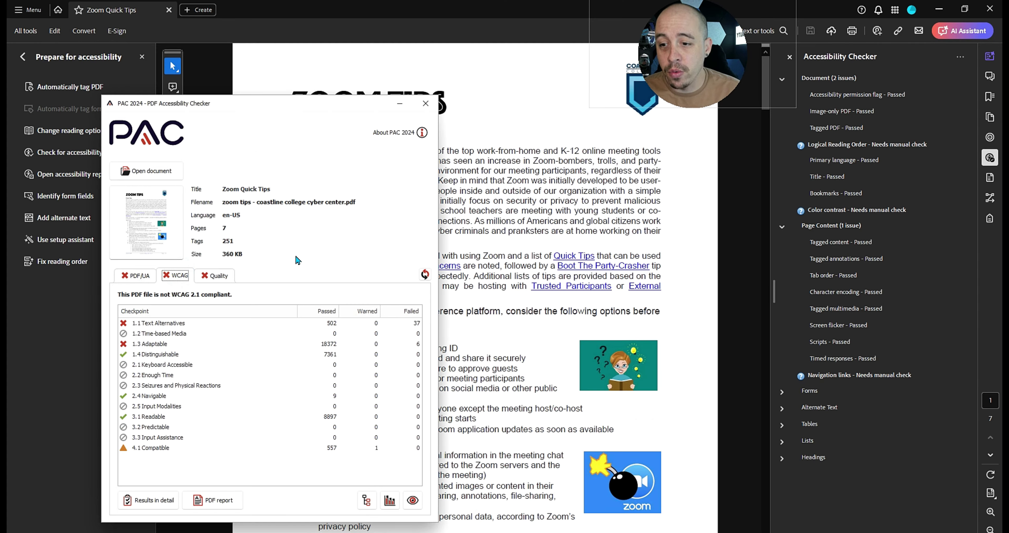
left_click(514, 183)
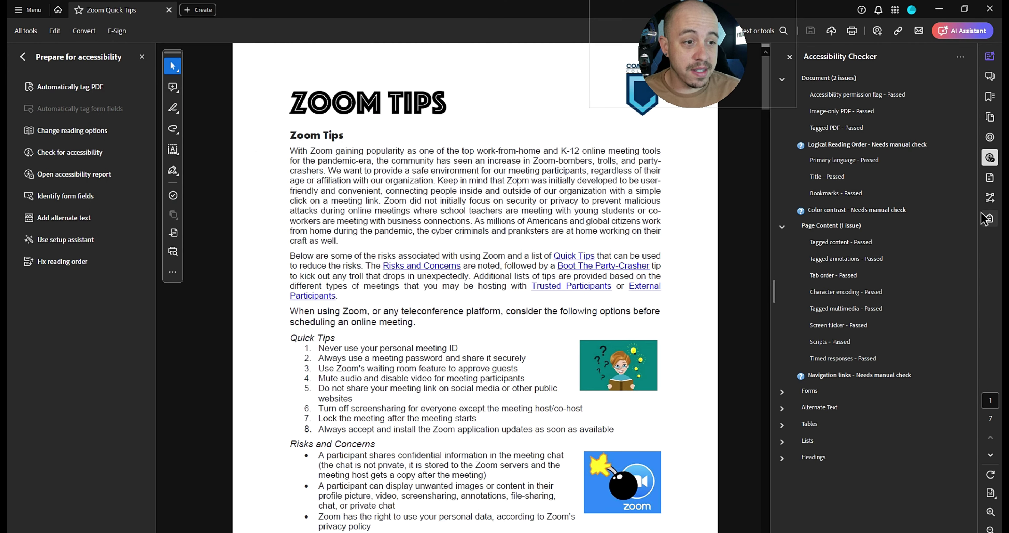
In the accessibility tags, change the H2 tags of the two introductory paragraphs below the Zoom Tips heading to P.
left_click(989, 218)
scroll(854, 133, "up", 10)
left_click(825, 94)
left_click(821, 110)
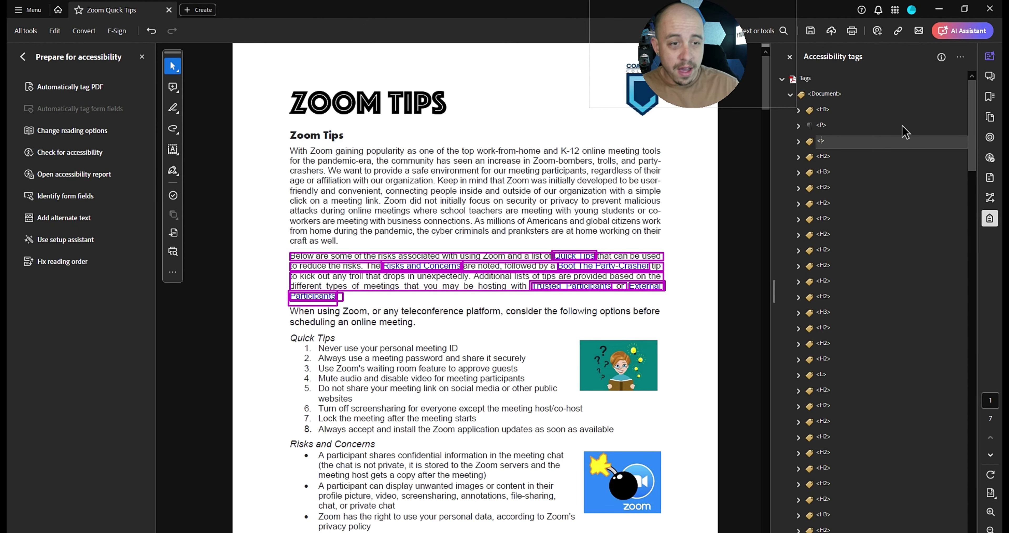
type("P")
key("Return")
key("Down")
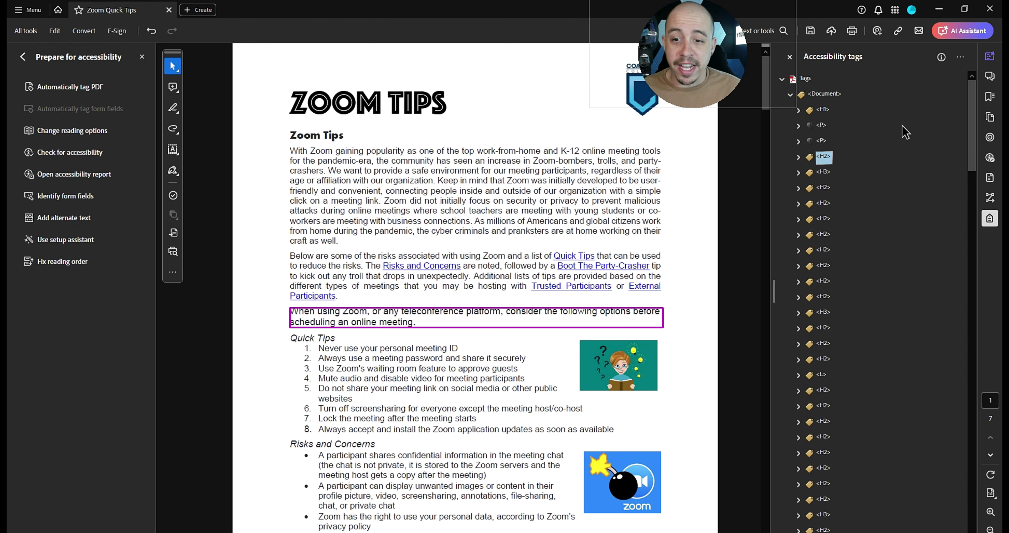
Compare the Zoom Tips heading tag with the tag of the "When using Zoom" paragraph, and re-enter the paragraph's tag as H2.
key("Up")
key("Up")
key("Up")
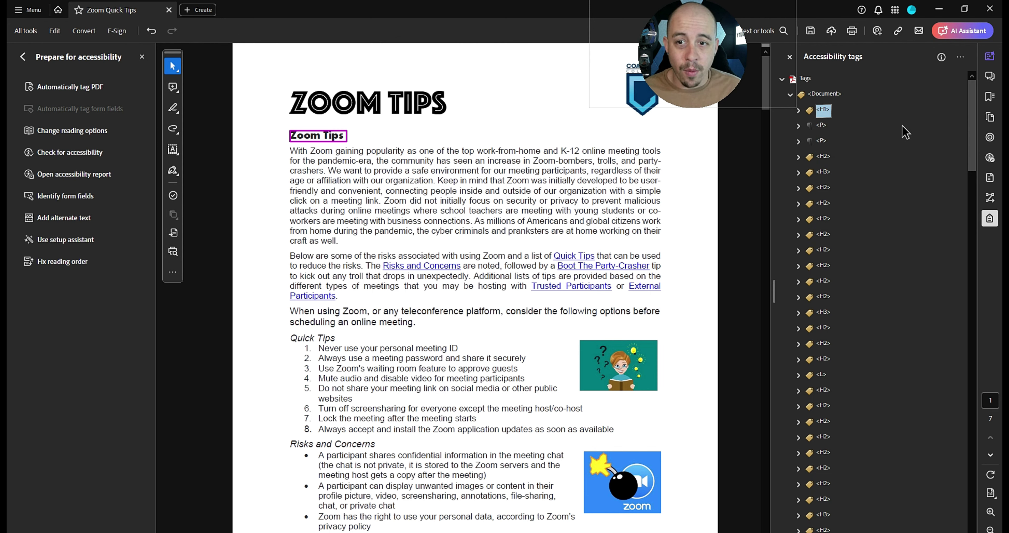
key("Down")
key("Down")
key("Down")
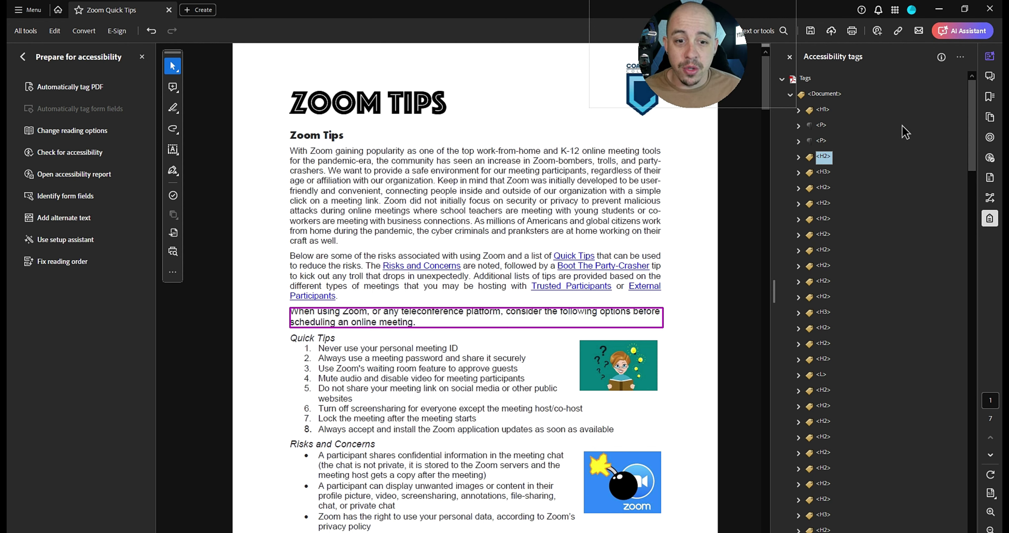
key("F2")
key("BackSpace")
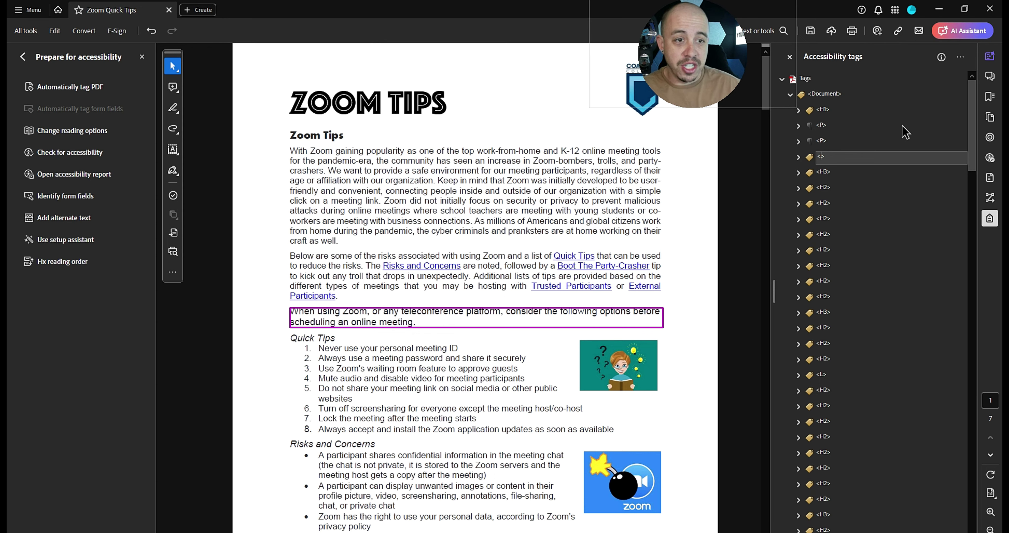
type("H2")
key("Return")
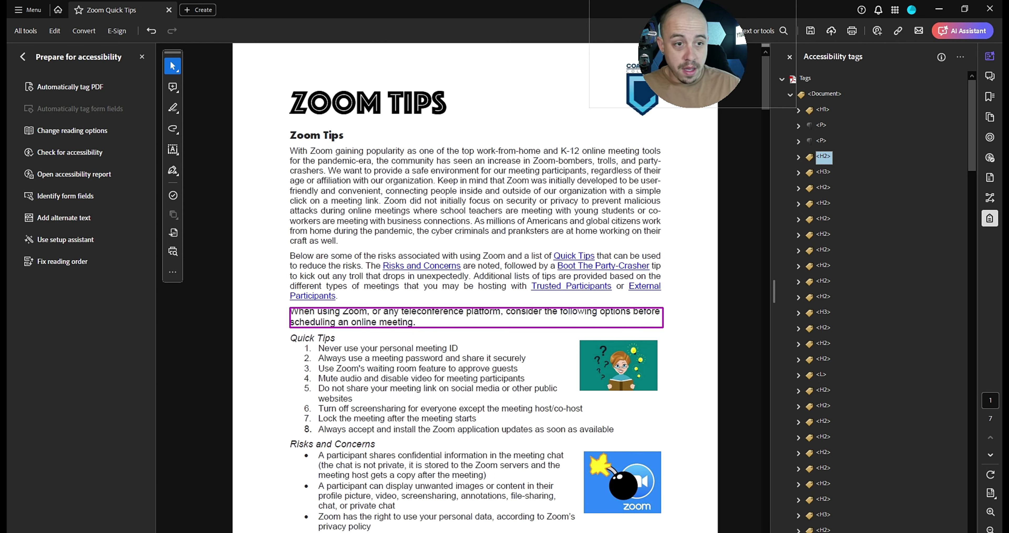
Walk through the tags of the first numbered items below the Quick Tips heading.
key("Down")
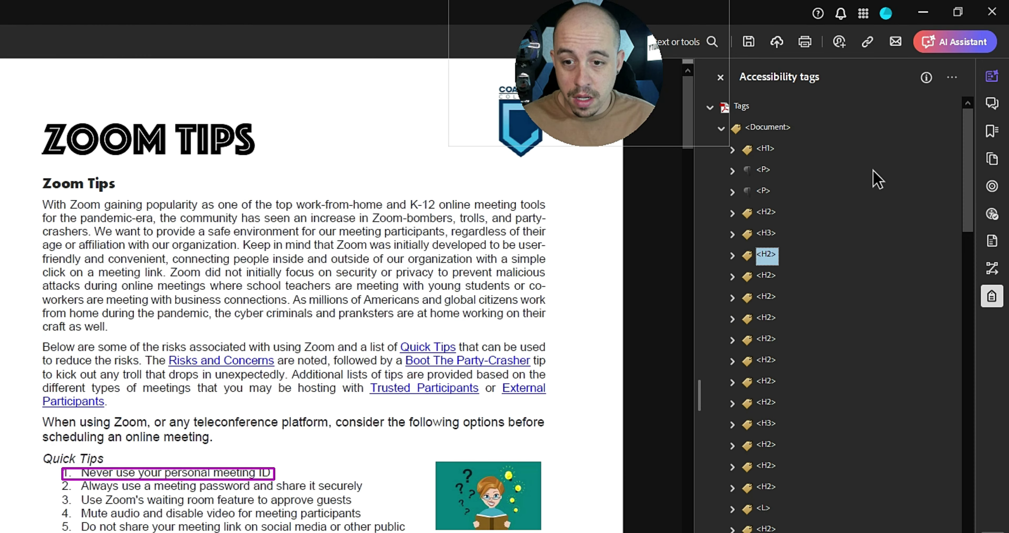
key("Down")
key("Down")
key("Down")
key("Up")
key("Up")
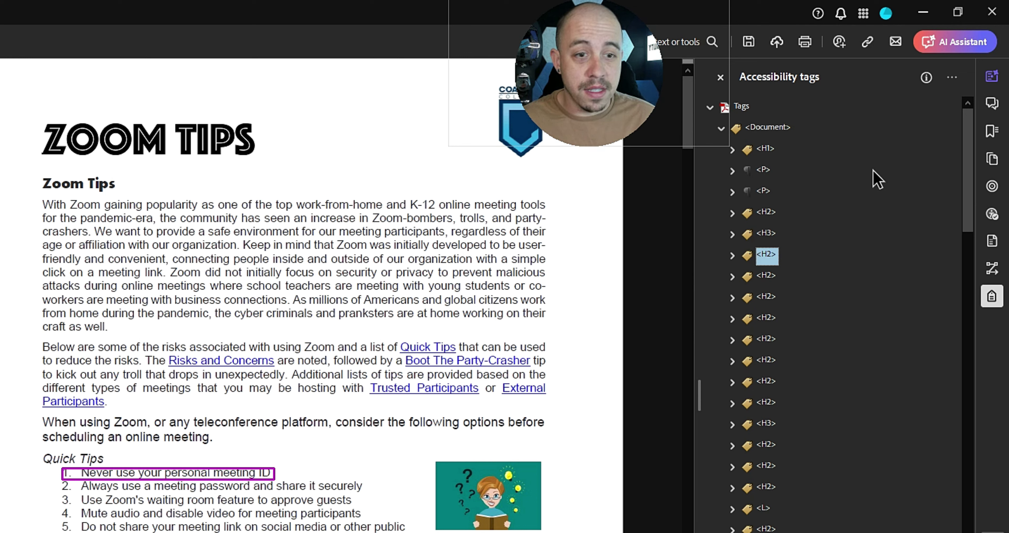
Change the type of all eight H2 tags of the Quick Tips numbered items to LBody, checking the first tag's content.
key("shift+Down")
key("shift+Down")
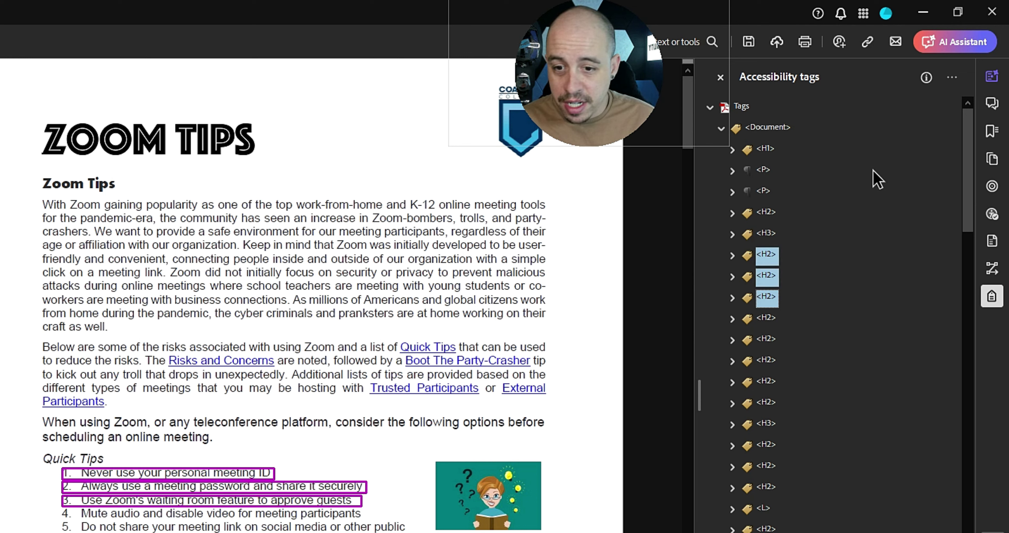
key("shift+Down")
key("shift+Down")
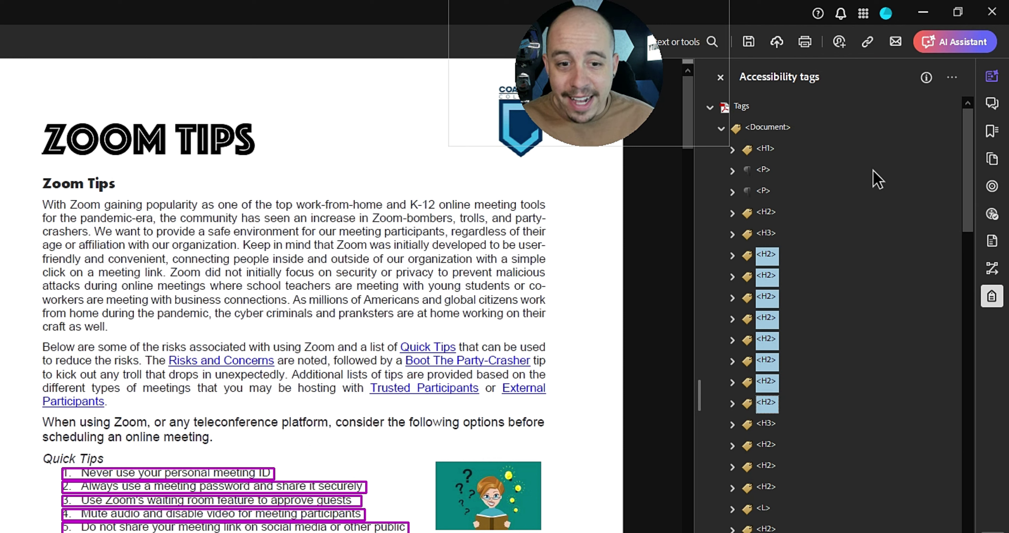
left_click(732, 256)
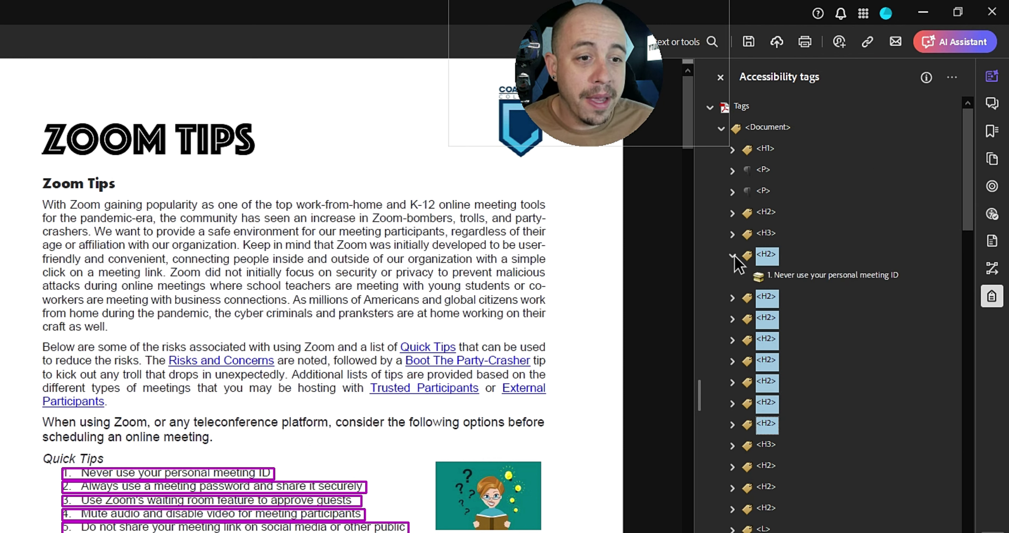
left_click(732, 255)
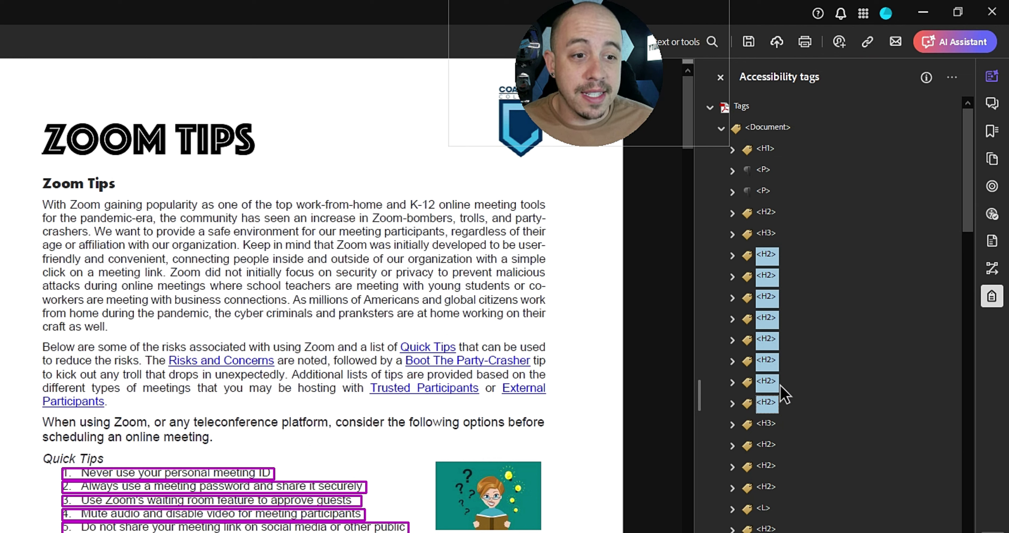
left_click(733, 255)
left_click(732, 255)
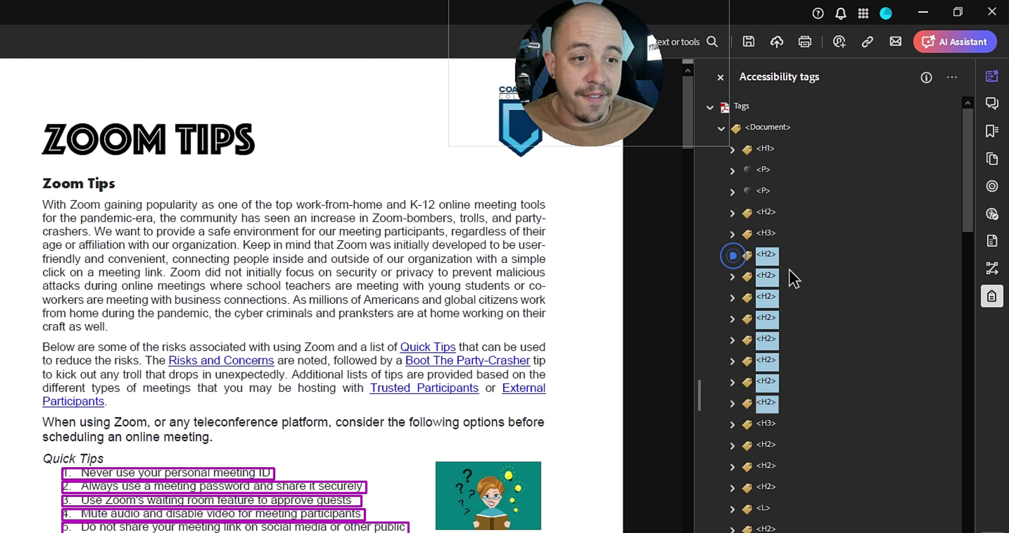
right_click(768, 257)
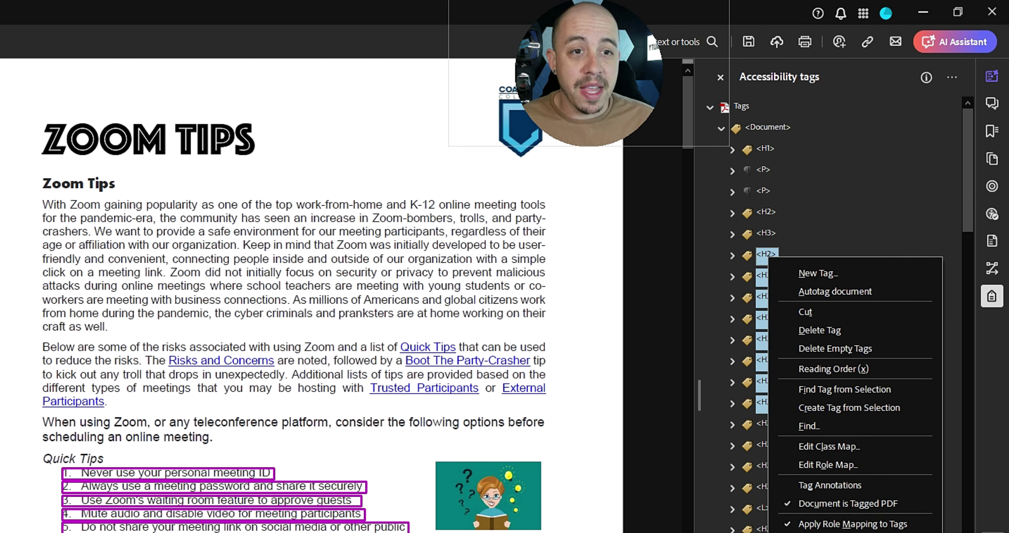
left_click(817, 532)
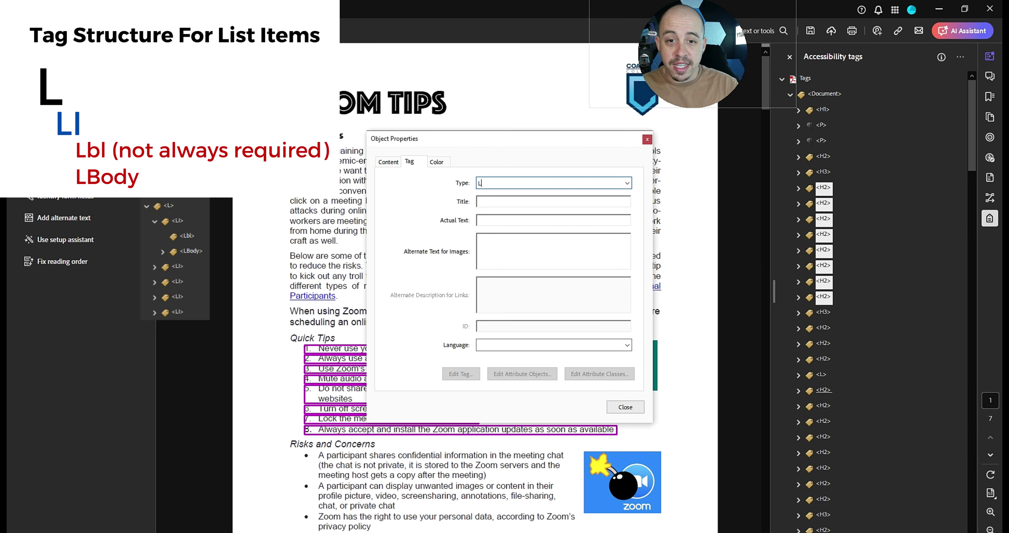
type("LBody")
key("Return")
left_click(625, 406)
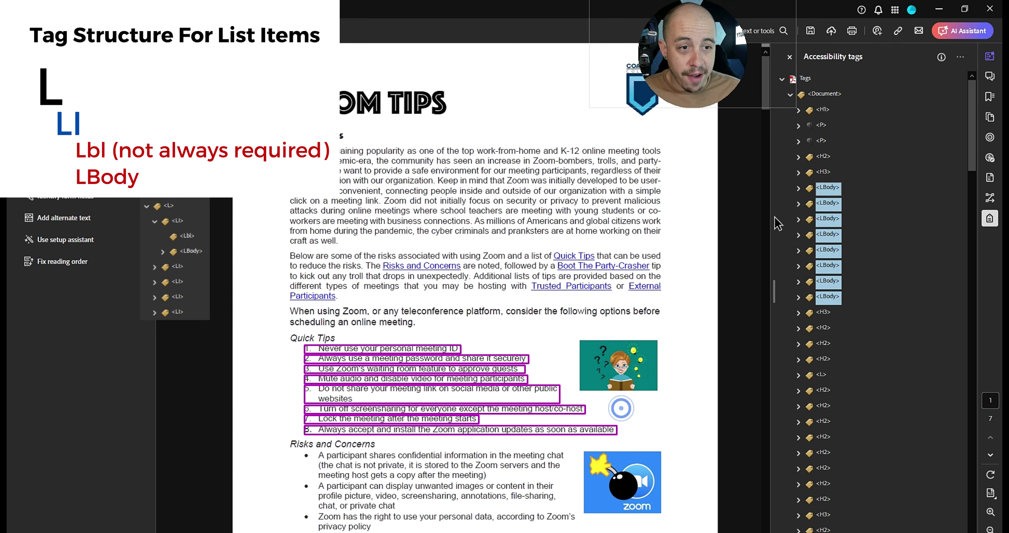
Insert a new L tag after the Quick Tips H3 tag and a first LI tag after it.
left_click(824, 172)
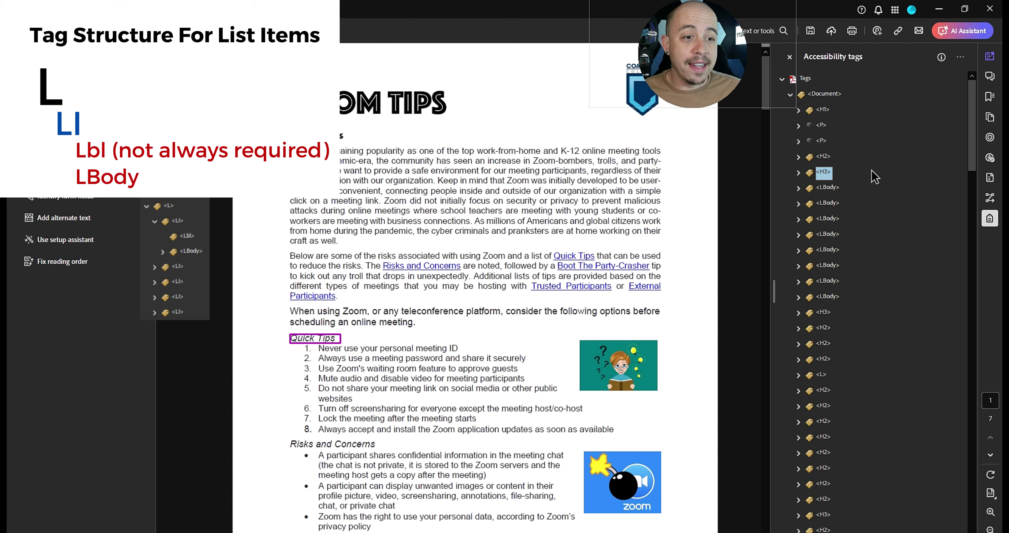
left_click(960, 58)
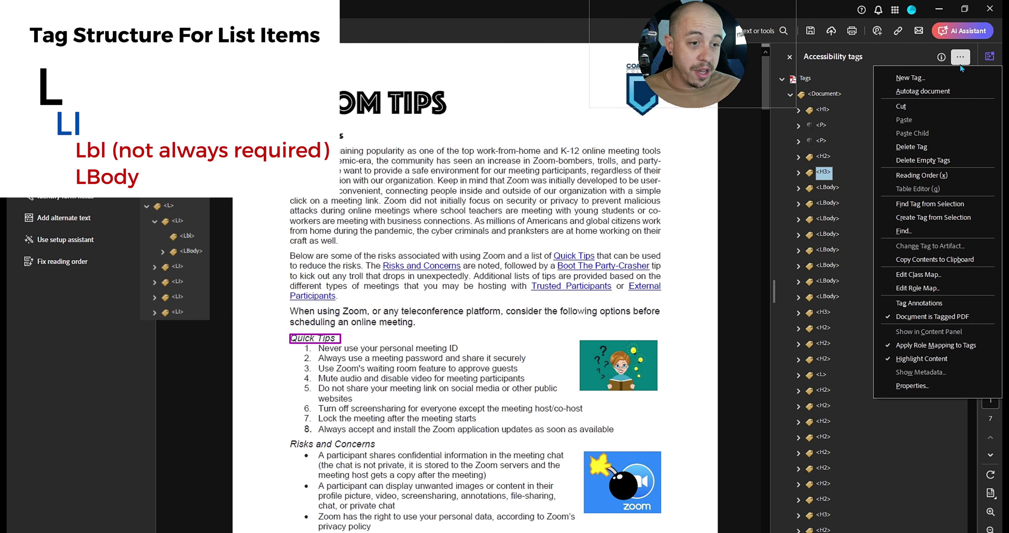
left_click(934, 80)
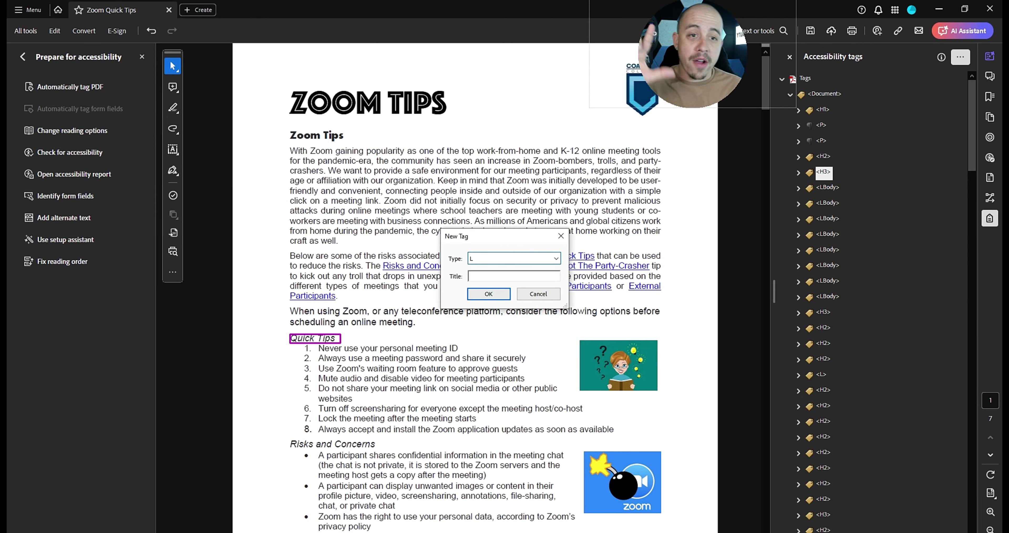
left_click(489, 293)
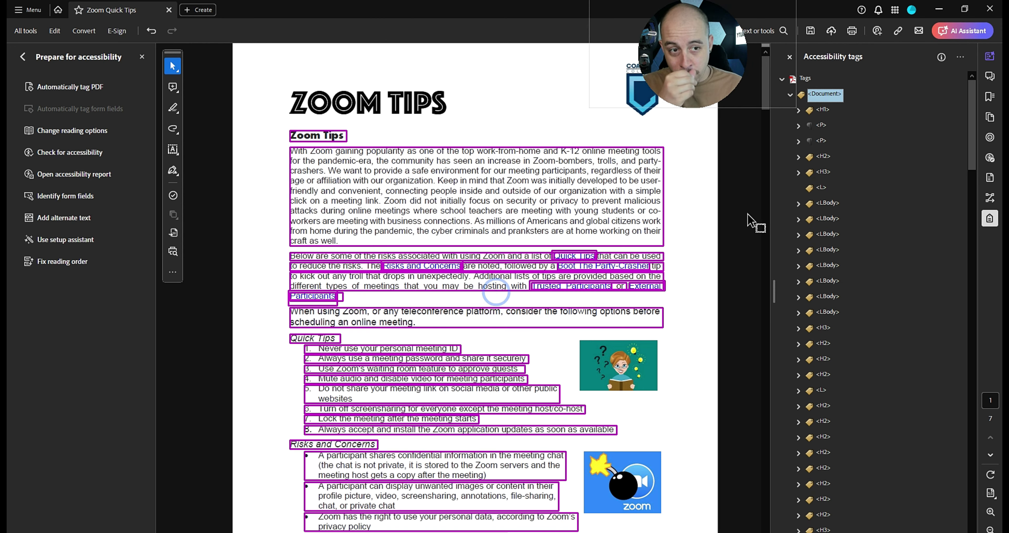
right_click(822, 187)
left_click(858, 200)
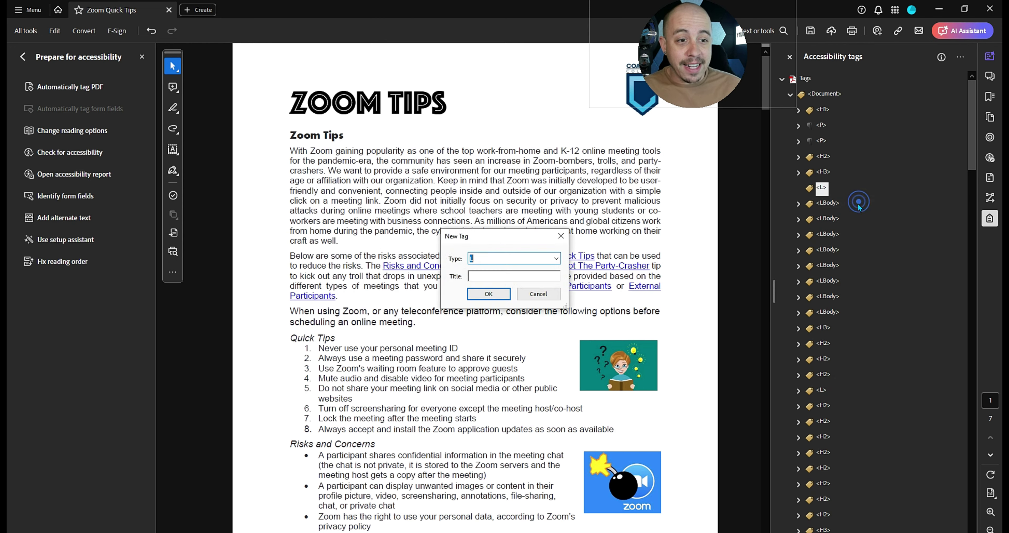
type("LI")
key("Return")
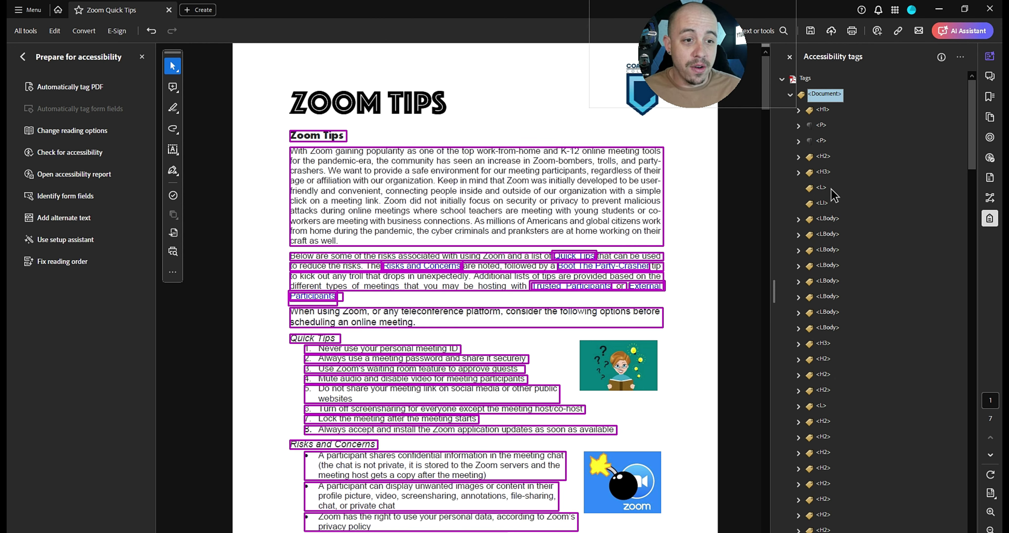
Add seven more LI tags after the first one, ahead of the Quick Tips LBody tags.
right_click(825, 202)
left_click(851, 212)
key("Return")
right_click(822, 204)
left_click(843, 212)
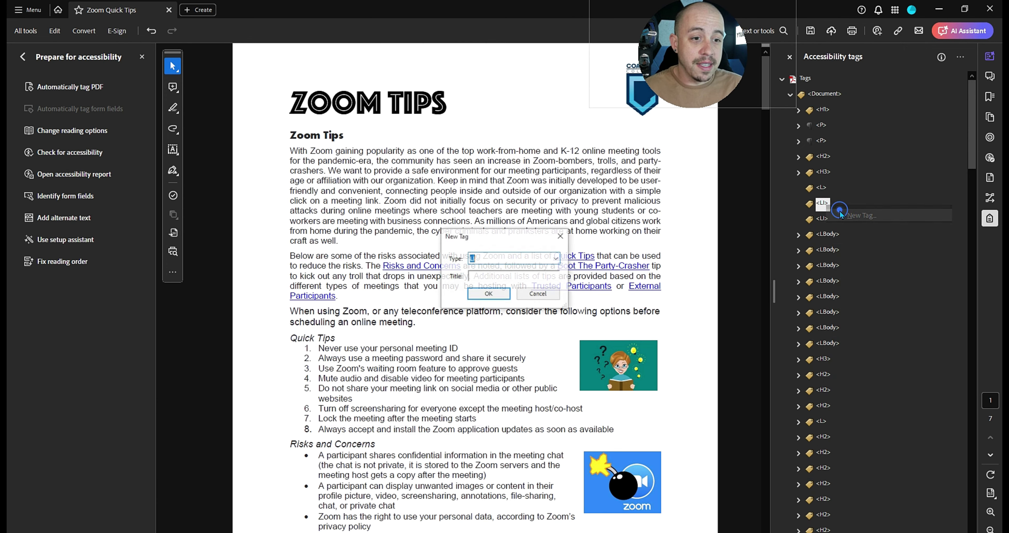
key("Return")
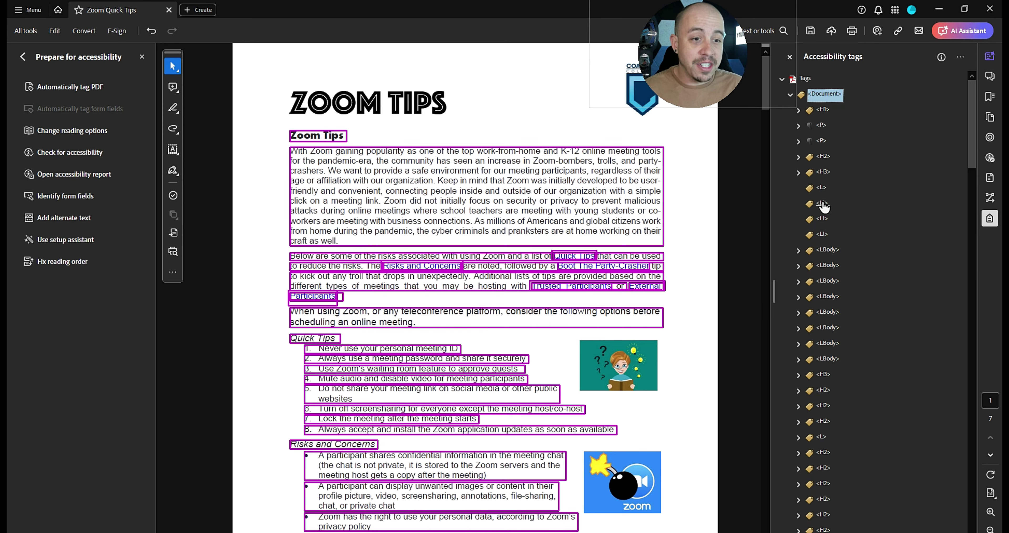
right_click(826, 204)
left_click(835, 217)
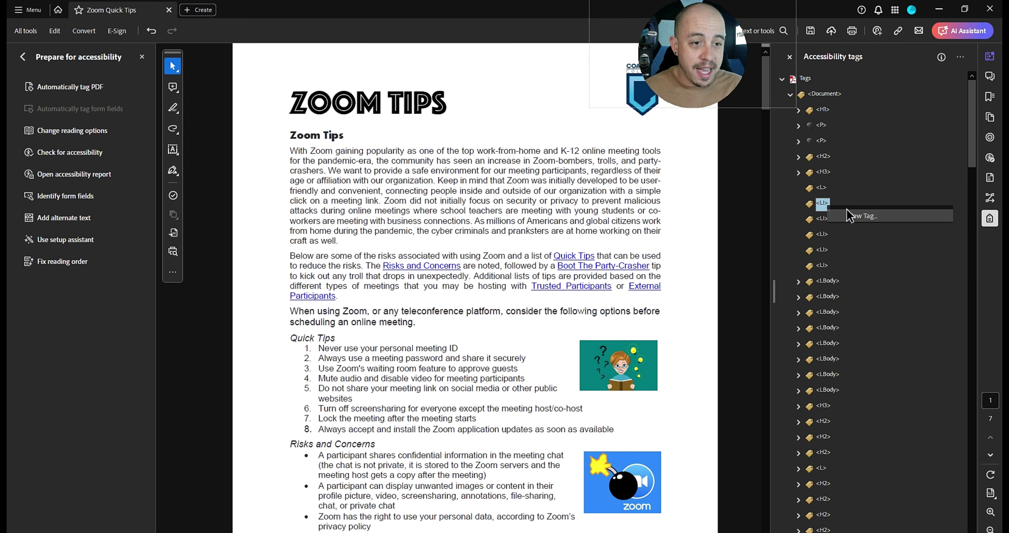
right_click(822, 203)
left_click(856, 217)
key("Return")
right_click(823, 203)
left_click(859, 217)
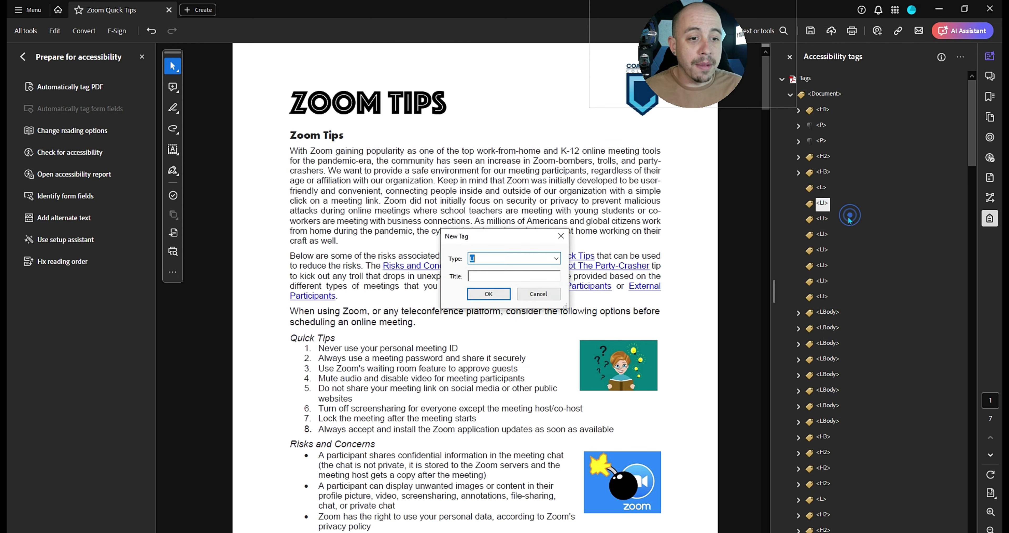
key("Return")
Step through the new LI tags to check that there is one for each Quick Tips item.
key("Down")
key("Down")
key("Down")
key("Down")
key("Down")
key("Down")
key("Down")
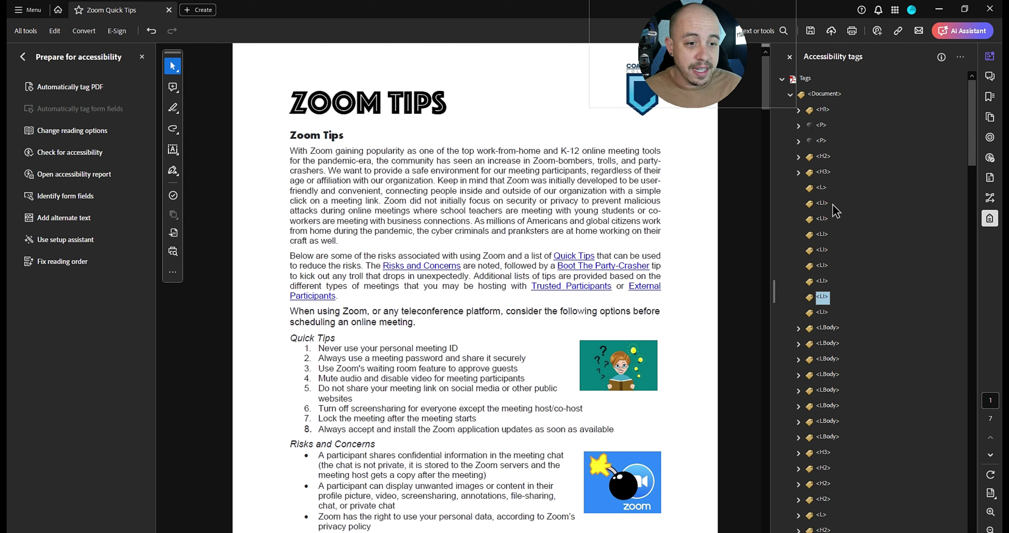
Nest each of the eight Quick Tips LBody tags inside its own LI tag, keeping the list order.
left_click(827, 328)
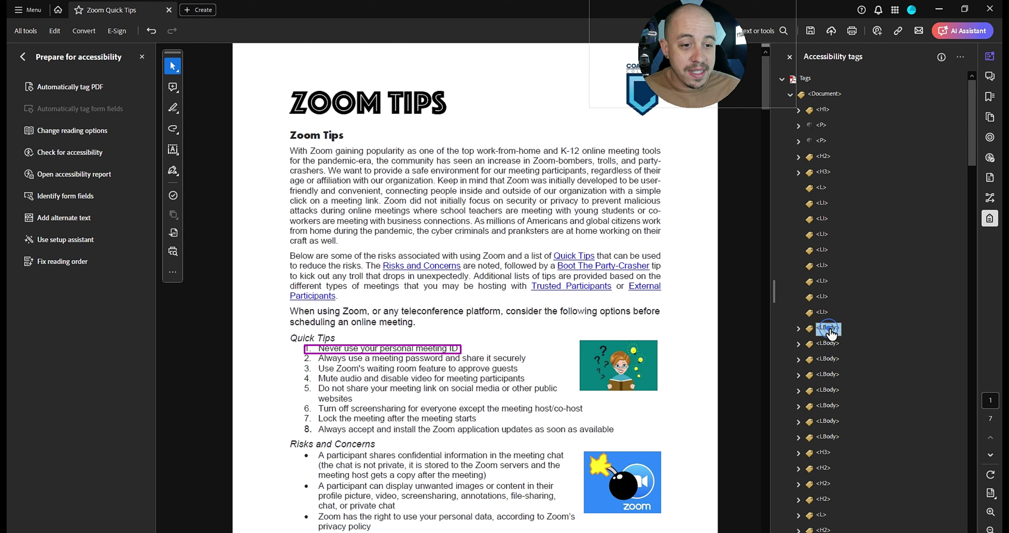
left_click_drag(827, 252, 828, 213)
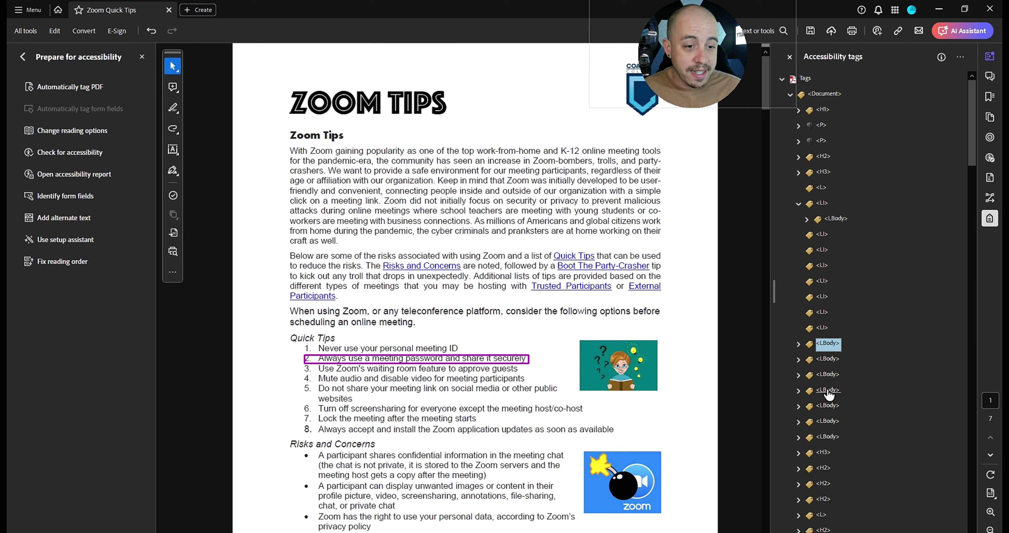
left_click_drag(827, 344, 826, 244)
left_click(826, 356)
left_click_drag(821, 356, 821, 274)
left_click_drag(826, 374, 826, 352)
left_click_drag(828, 436, 823, 423)
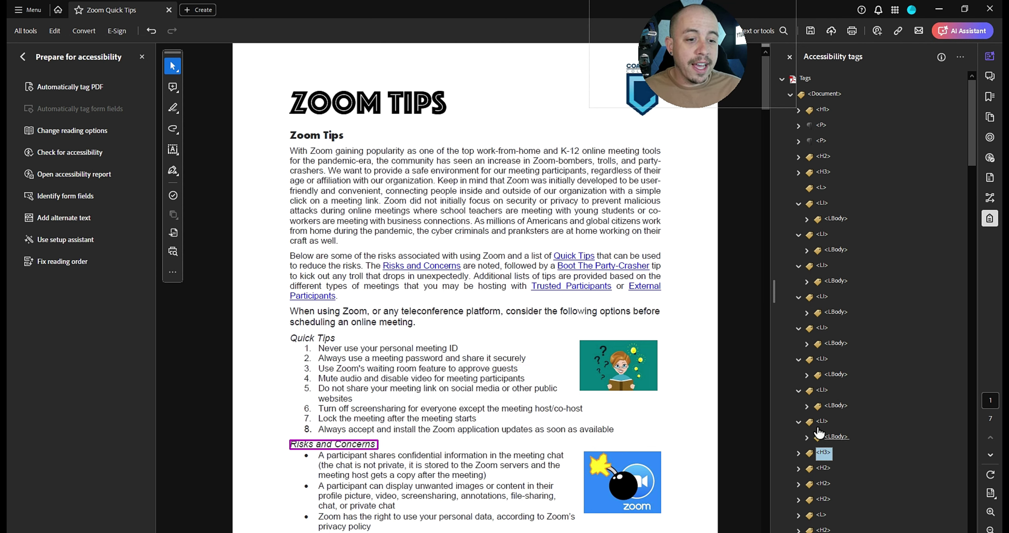
Move all eight Quick Tips LI tags together into the new L tag.
left_click(821, 421)
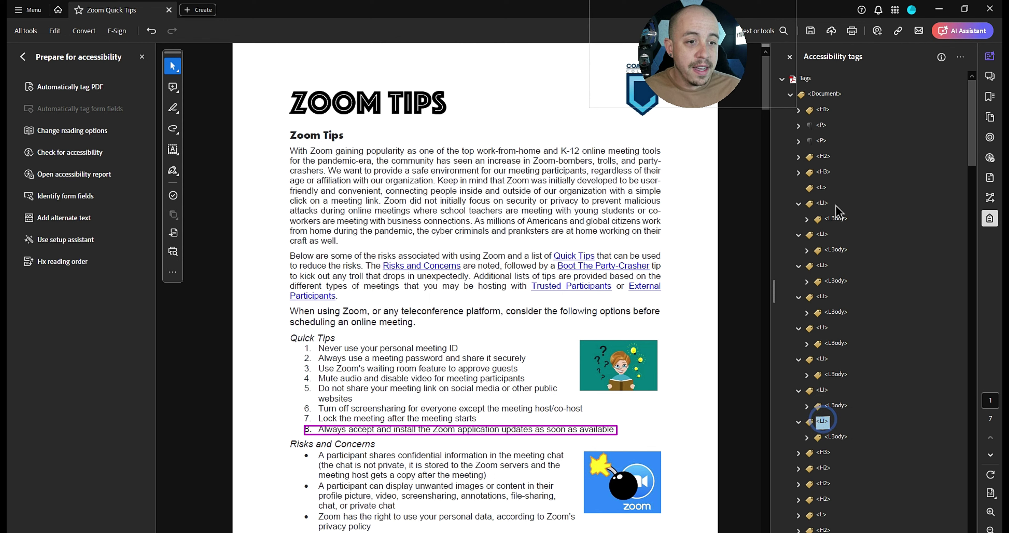
left_click(825, 203, "shift")
left_click_drag(825, 206, 823, 189)
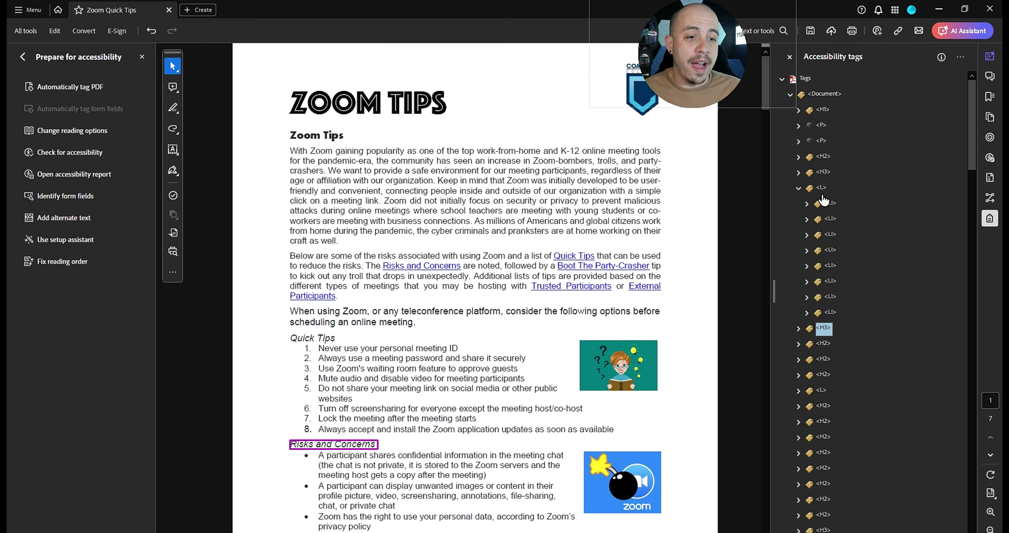
Inspect the first Quick Tips list item's number in the document and the content of its LBody tag.
left_click(827, 189)
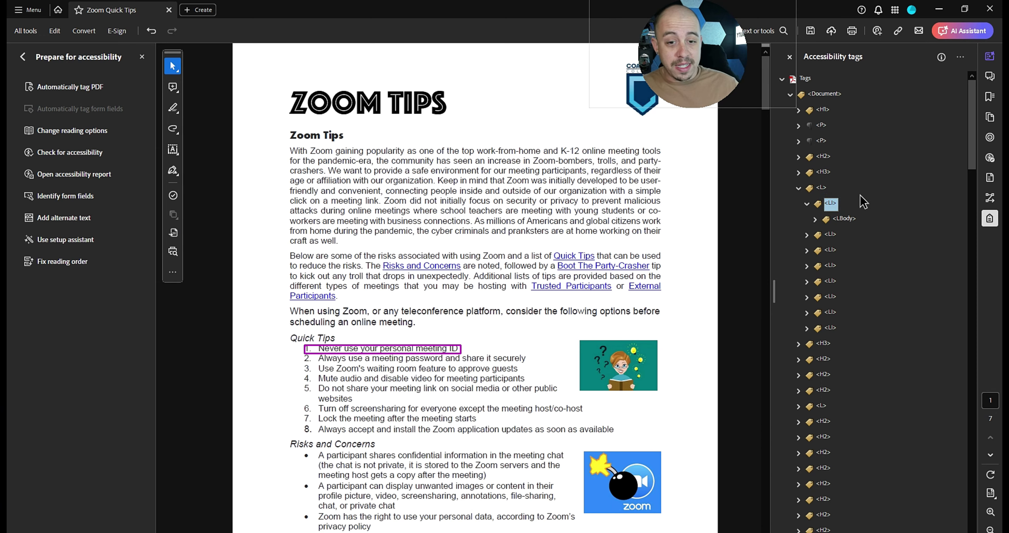
left_click(321, 357)
left_click_drag(305, 348, 312, 348)
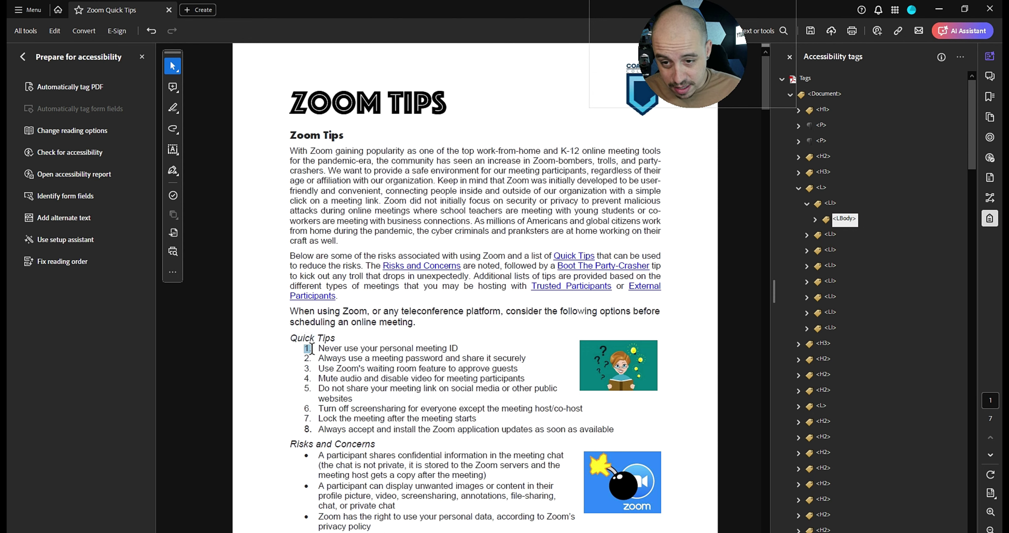
left_click(830, 204)
left_click(815, 220)
left_click(862, 241)
Collapse the finished Quick Tips list tag and examine which tags the first Risks and Concerns bullets use.
left_click(807, 204)
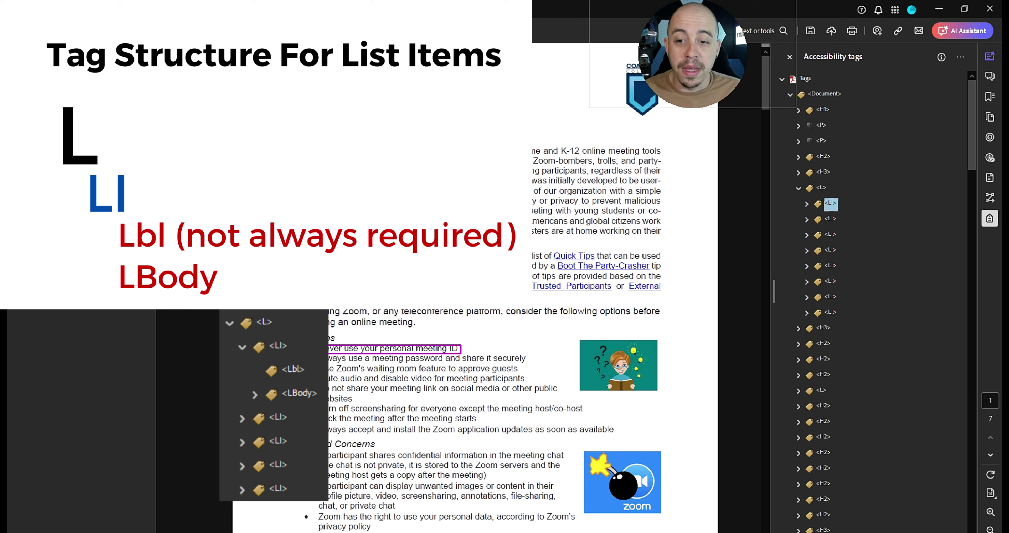
double_click(822, 189)
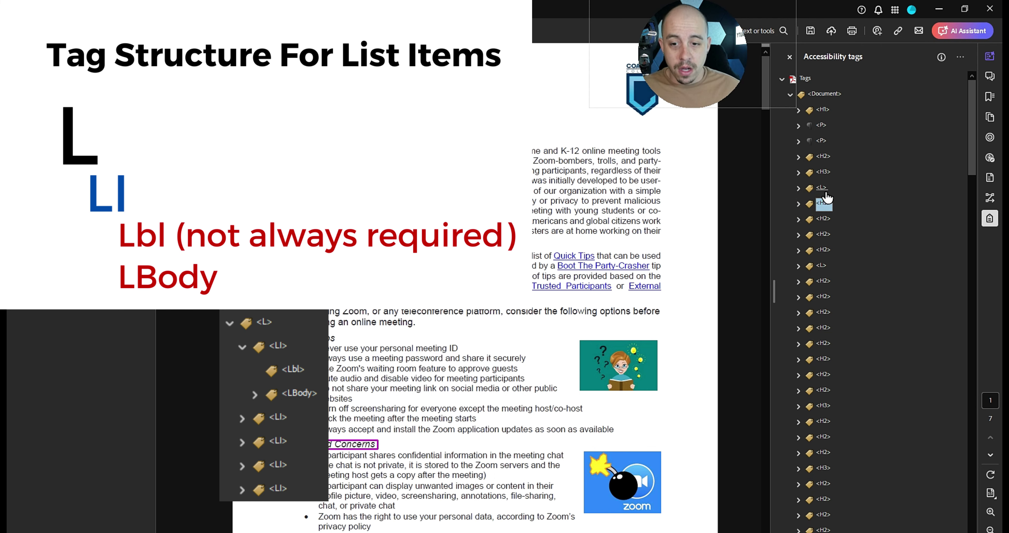
key("Down")
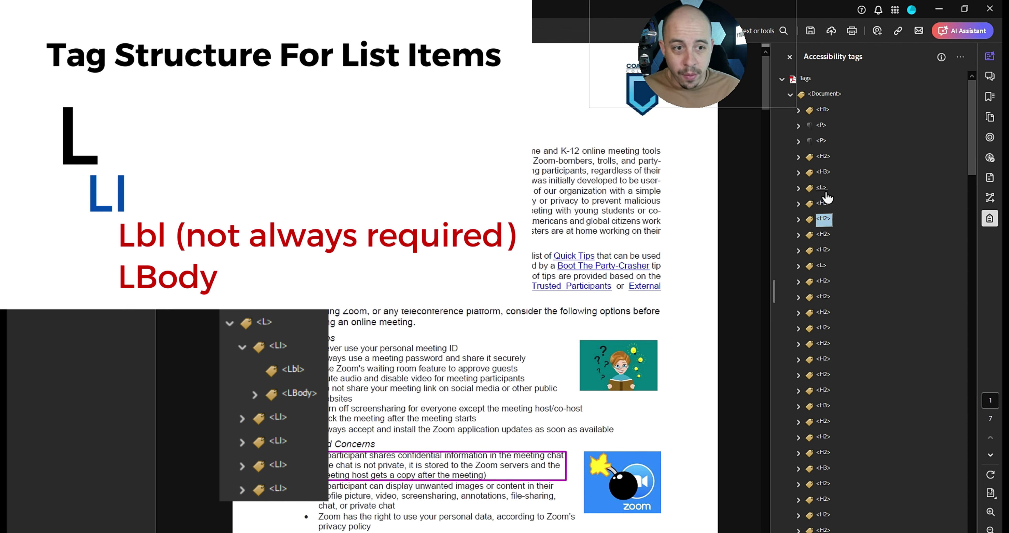
key("shift+Down")
key("shift+Down")
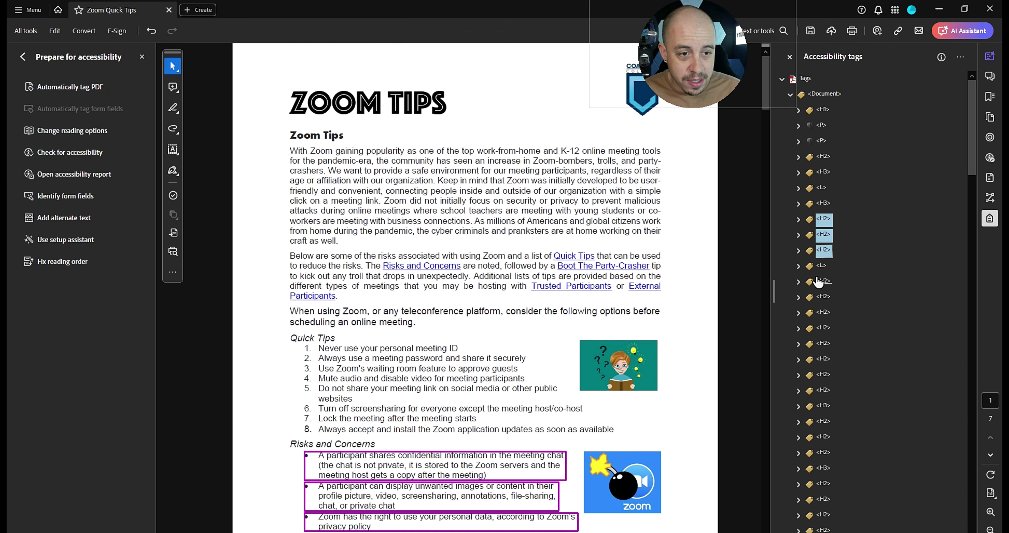
left_click(821, 270)
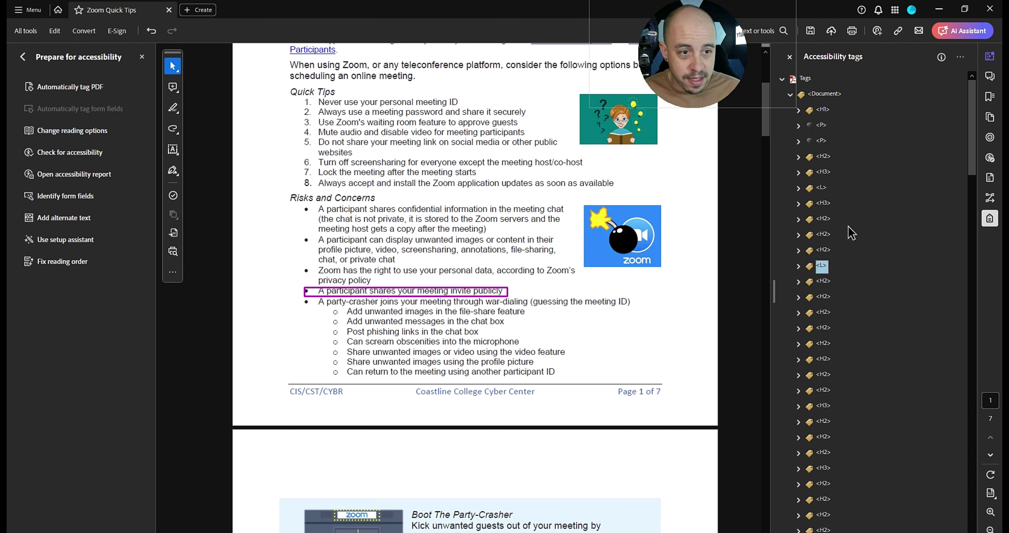
scroll(852, 232, "down", 4)
scroll(510, 336, "down", 6)
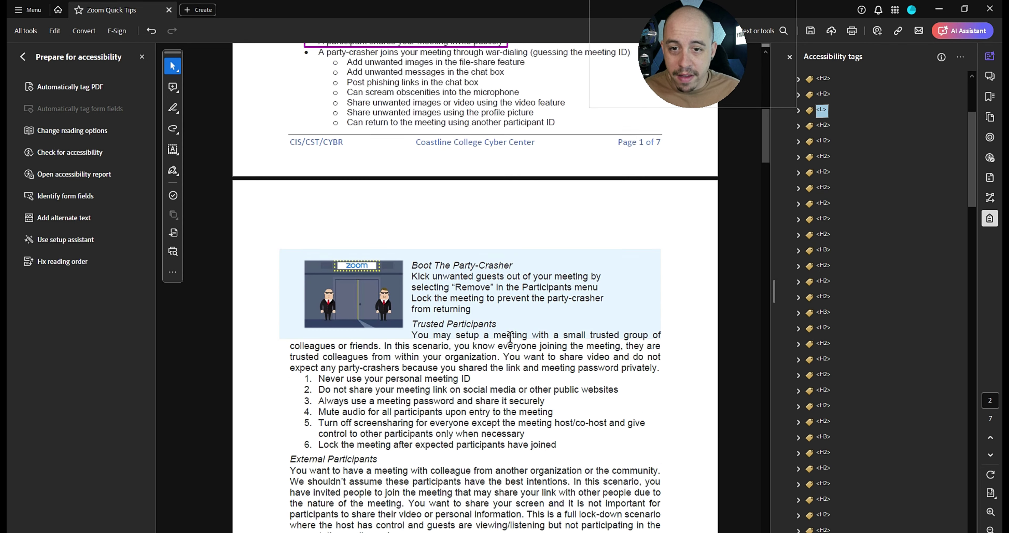
scroll(511, 336, "up", 2)
scroll(583, 338, "up", 2)
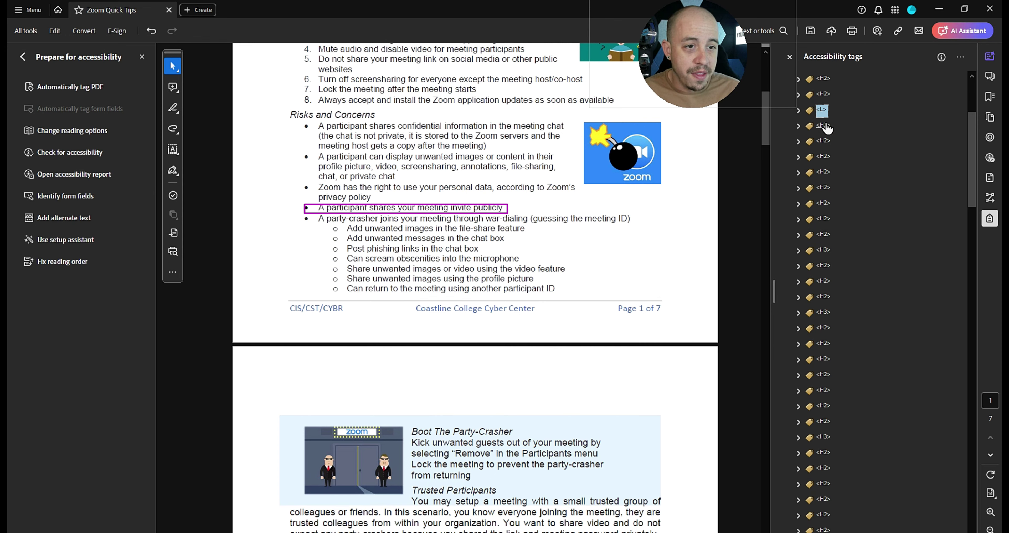
Step through the tags after the existing Risks and Concerns L tag to identify those of the nested sub-bullets.
key("Down")
key("Down")
key("Down")
key("Down")
key("Down")
key("Down")
key("Down")
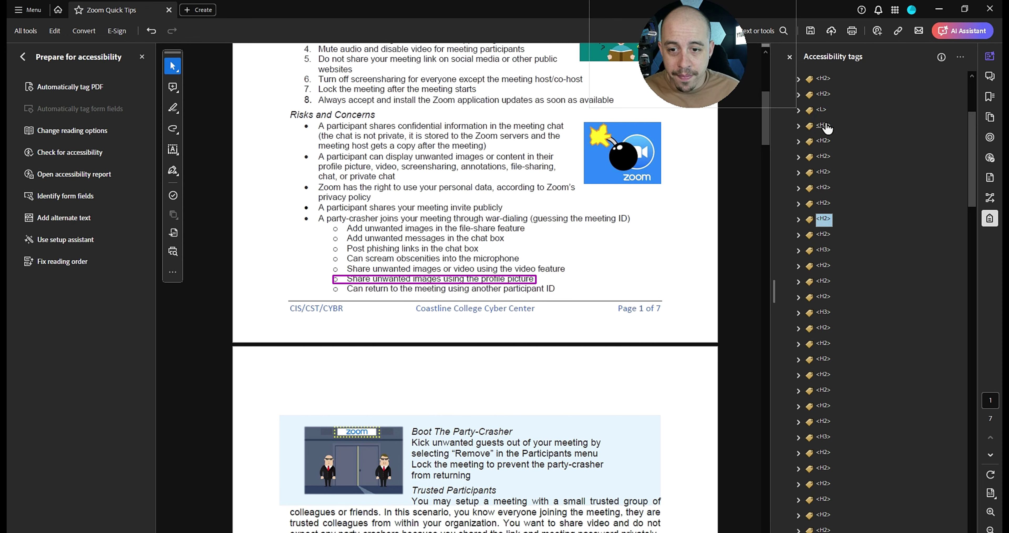
key("Down")
key("Down")
Change the seven H2 tags of the nested party-crasher sub-bullets to the LBody type.
key("Up")
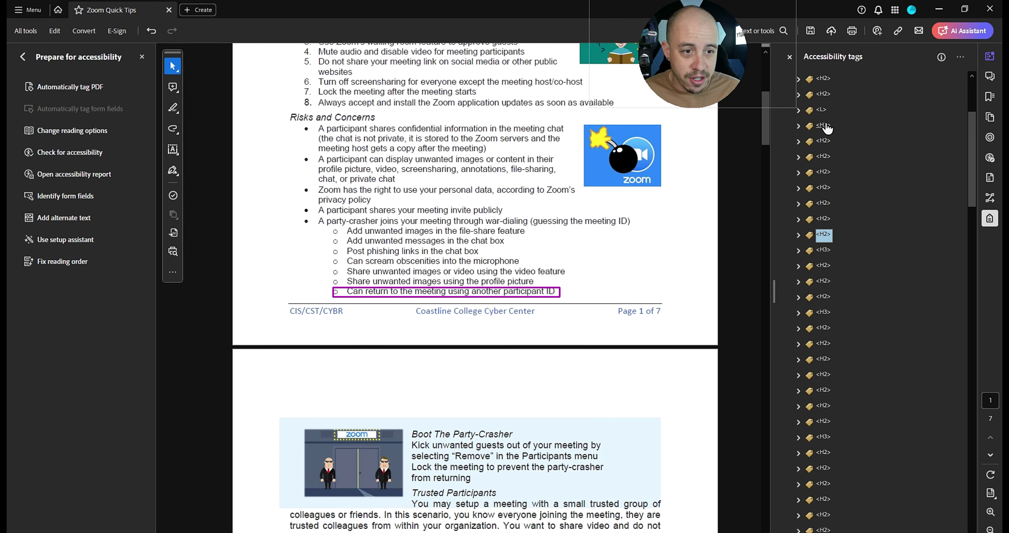
key("shift+Up")
key("shift+Up")
key("shift+Up")
key("shift+Up")
key("shift+Up")
key("shift+Up")
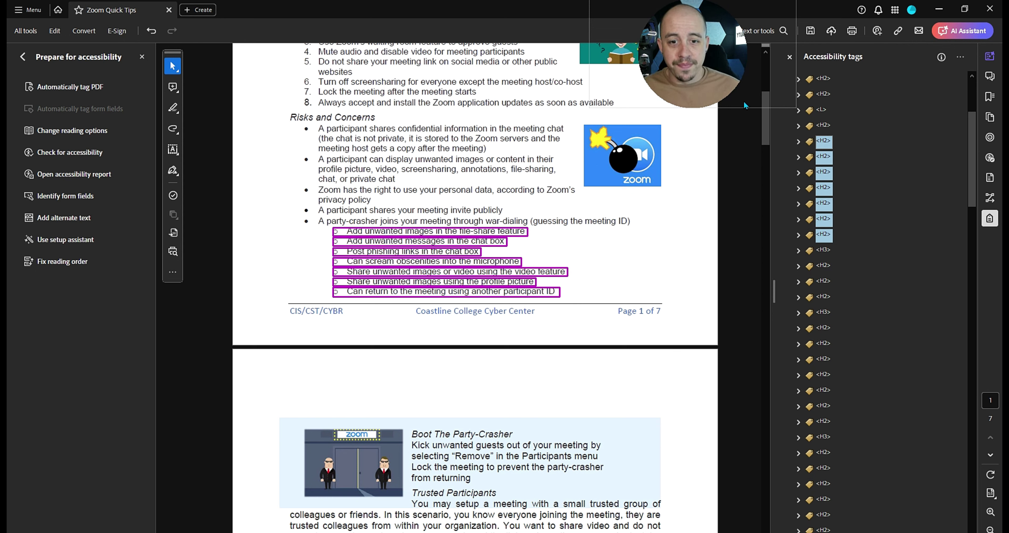
right_click(830, 147)
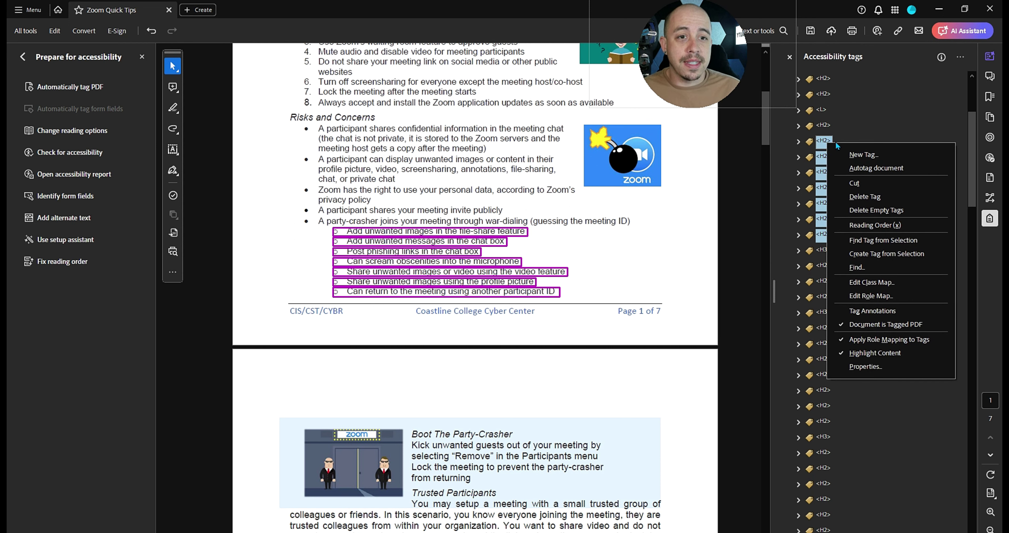
left_click(883, 372)
type("LBody")
key("Return")
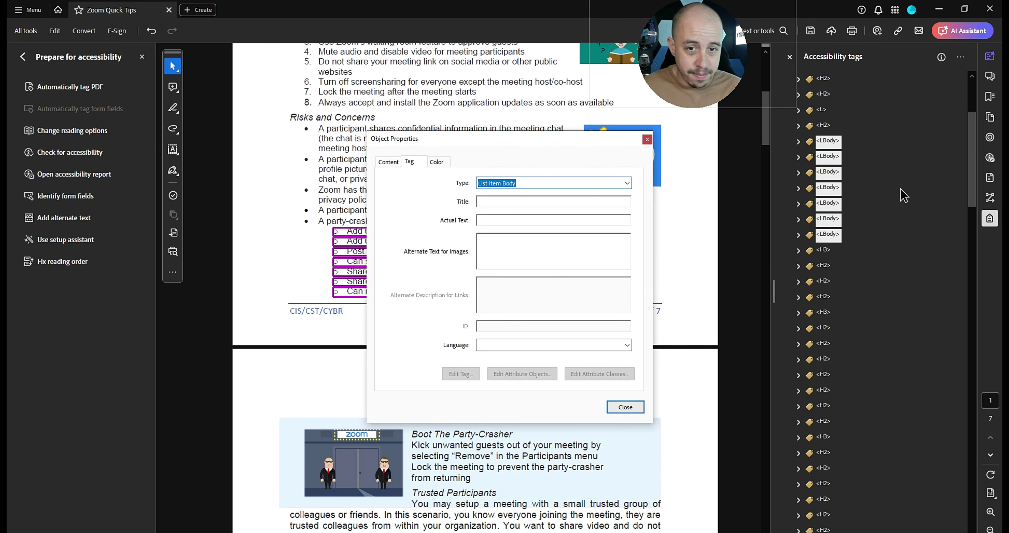
left_click(626, 406)
Add a new L tag between the party-crasher bullet's H2 tag and the first sub-bullet's LBody tag.
right_click(832, 128)
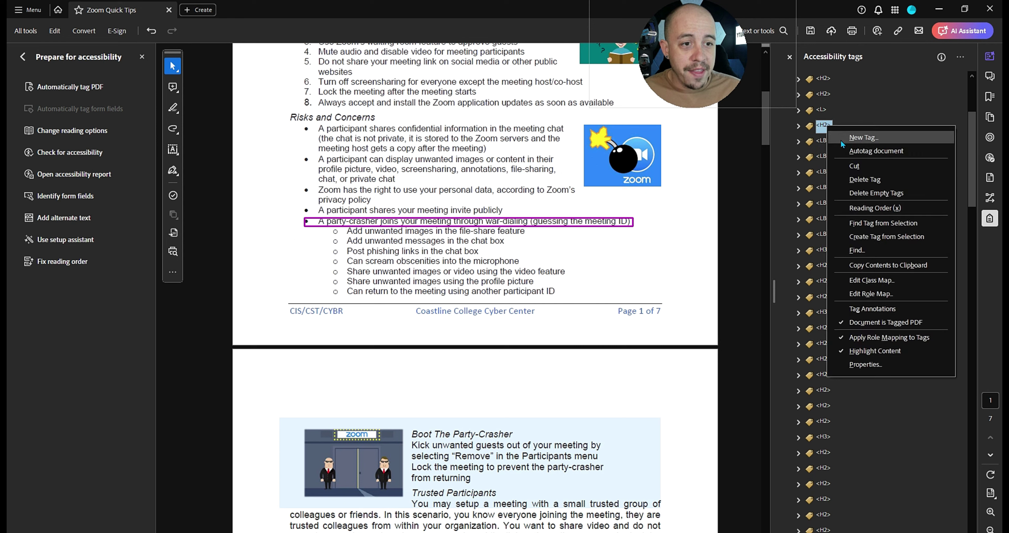
left_click(845, 143)
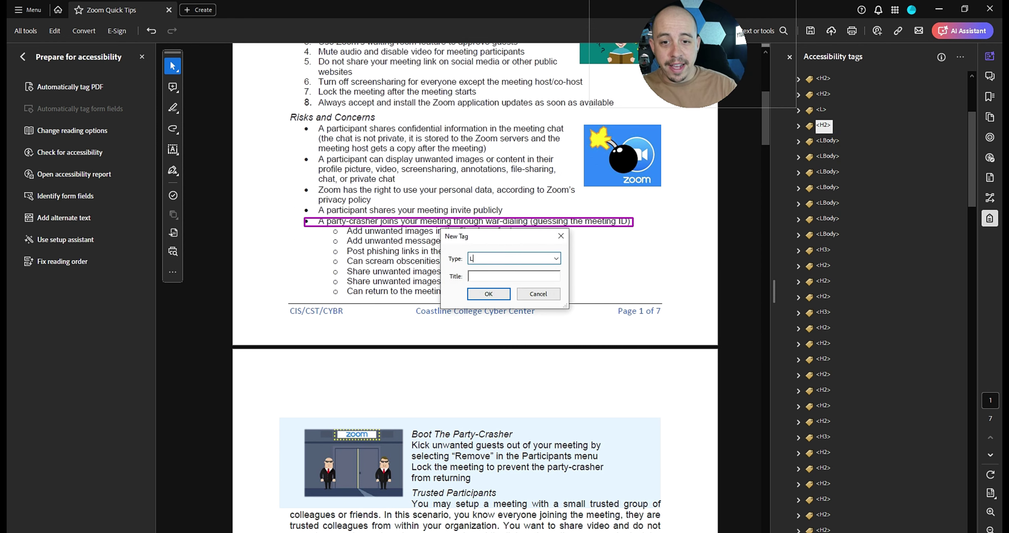
key("Return")
left_click(833, 158)
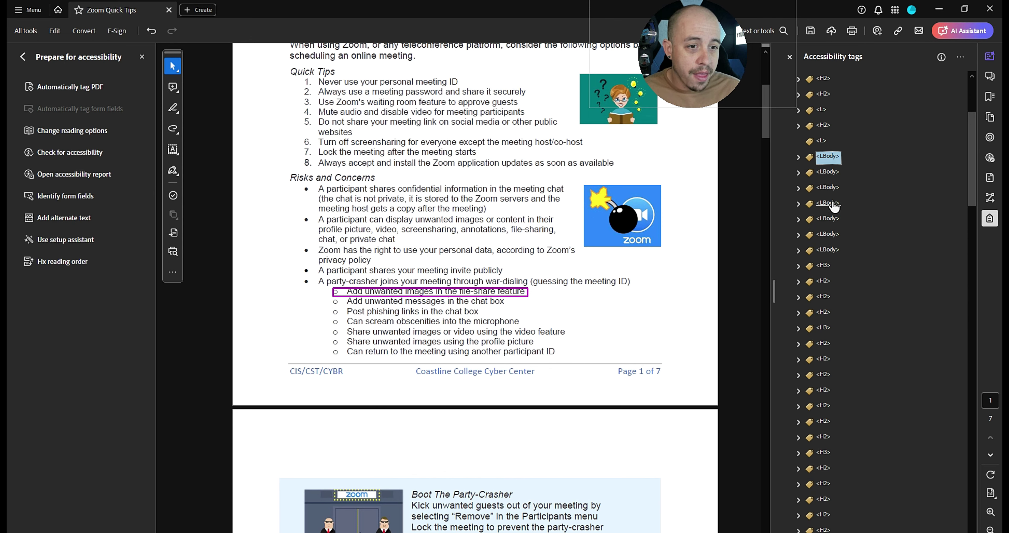
Create seven LI tags below the new L tag, one for each nested party-crasher sub-bullet.
right_click(831, 141)
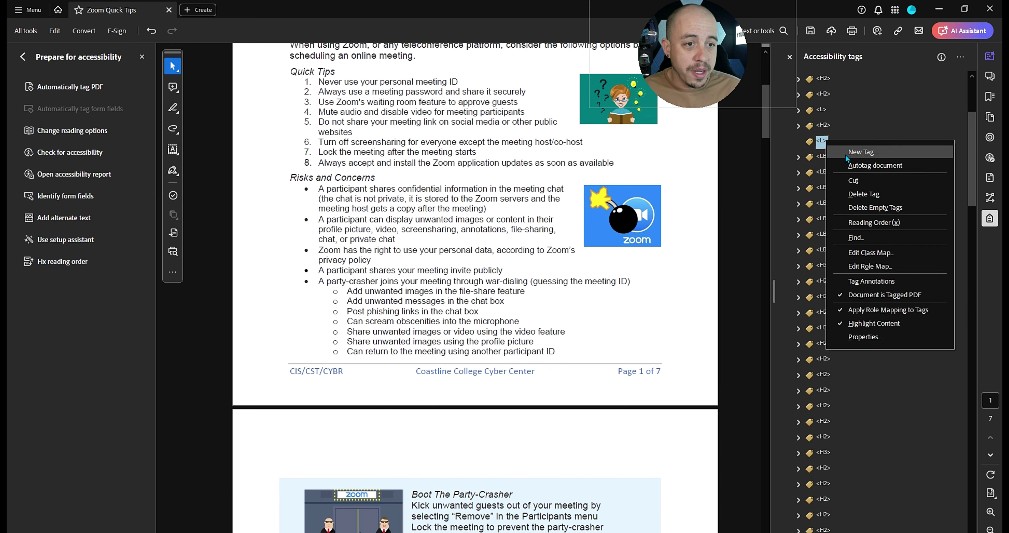
left_click(842, 144)
key("Return")
right_click(827, 156)
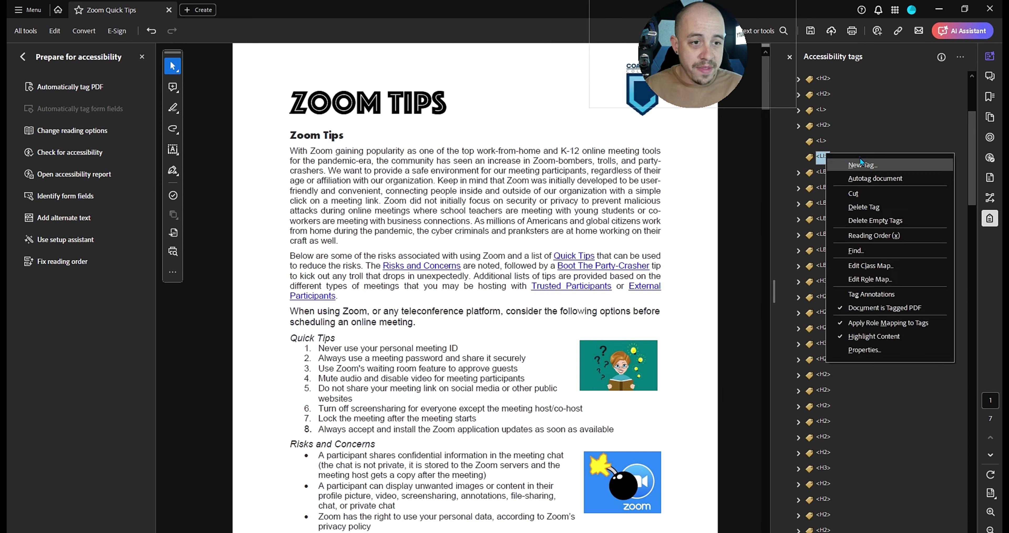
left_click(860, 159)
key("Return")
right_click(822, 158)
left_click(850, 166)
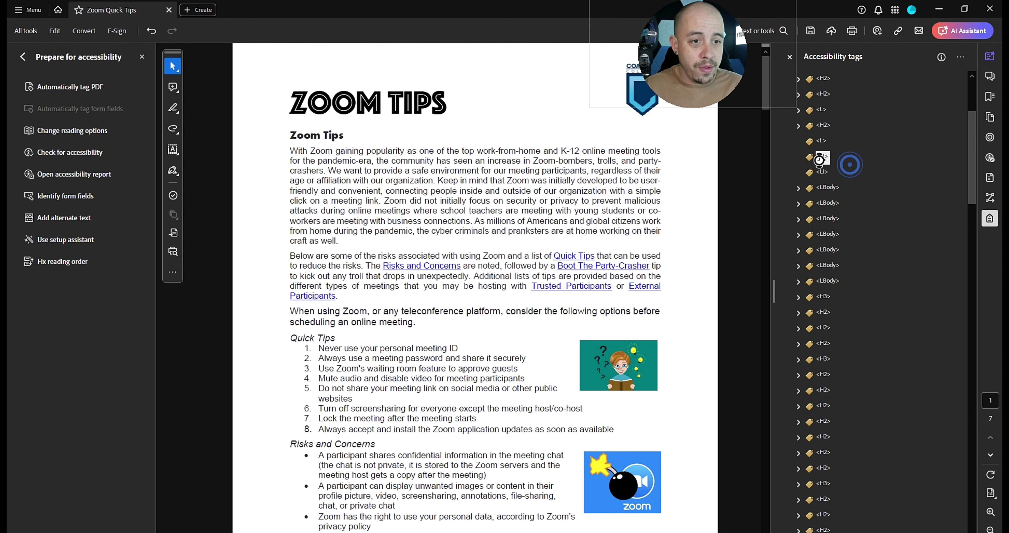
right_click(826, 161)
left_click(850, 166)
right_click(827, 156)
left_click(846, 165)
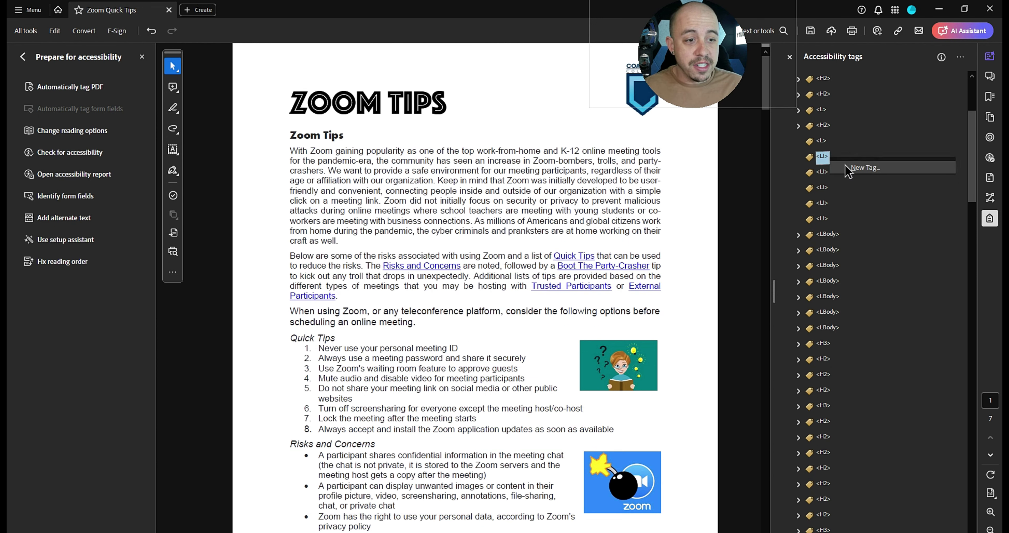
right_click(826, 159)
left_click(846, 164)
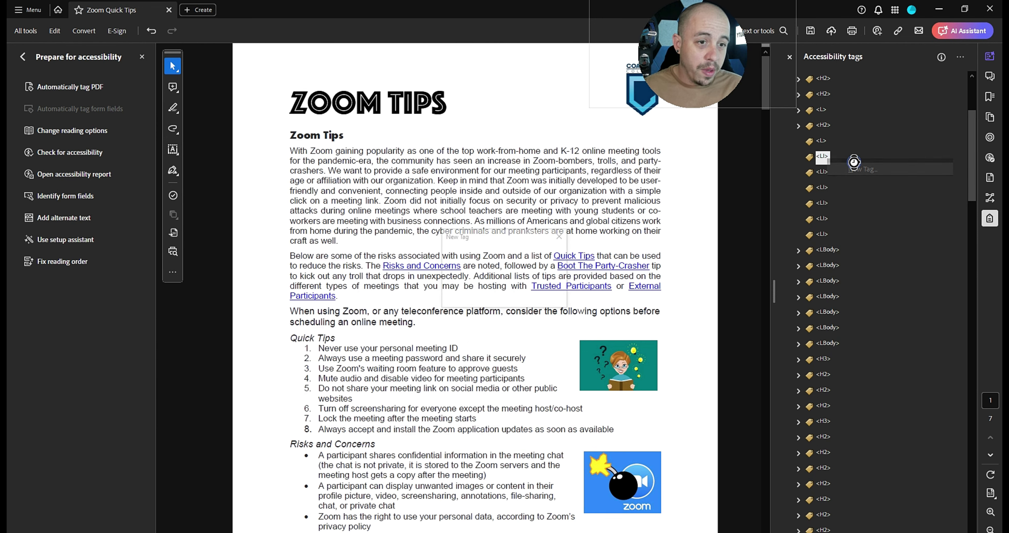
Nest each of the seven sub-bullet LBody tags inside its own LI tag, keeping the list order.
left_click(826, 265)
left_click_drag(826, 281, 833, 208)
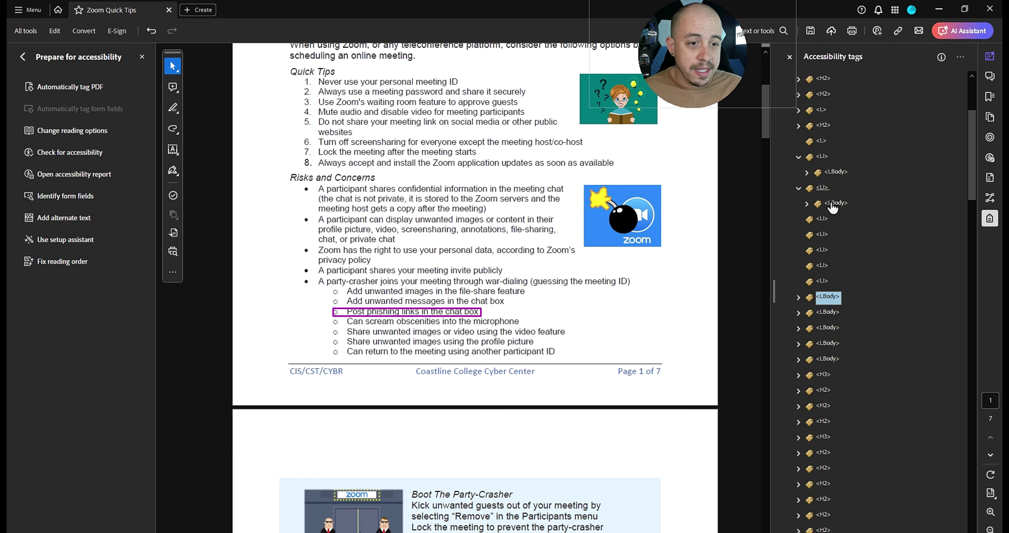
left_click_drag(825, 262, 824, 222)
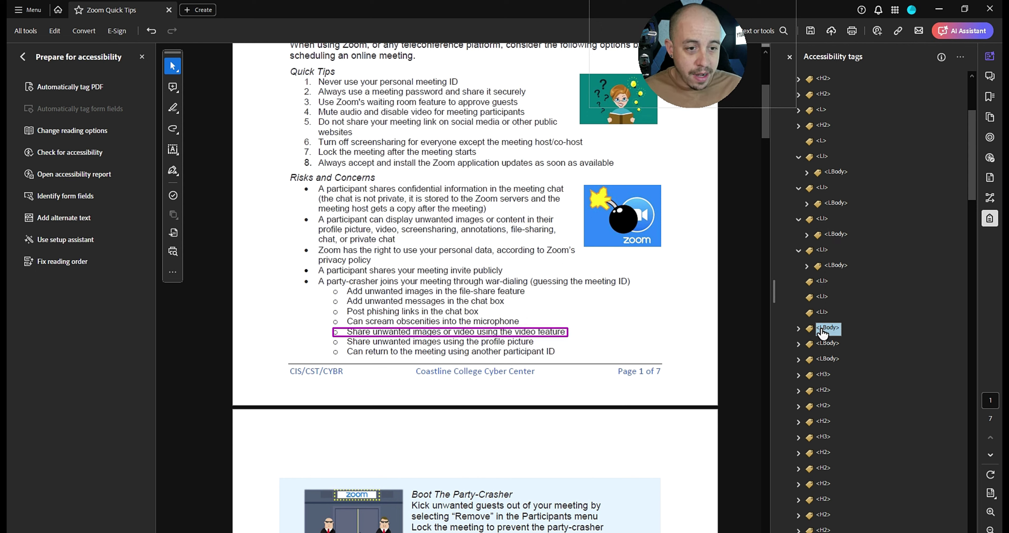
left_click_drag(822, 328, 823, 283)
mouse_move(826, 343)
left_mouse_down()
mouse_move(823, 314)
mouse_move(824, 348)
left_mouse_up()
left_click(825, 344)
Move all seven sub-bullet LI tags together into the new L tag and collapse that list.
left_click(826, 157, "shift")
left_click_drag(826, 159, 824, 144)
left_click(823, 141)
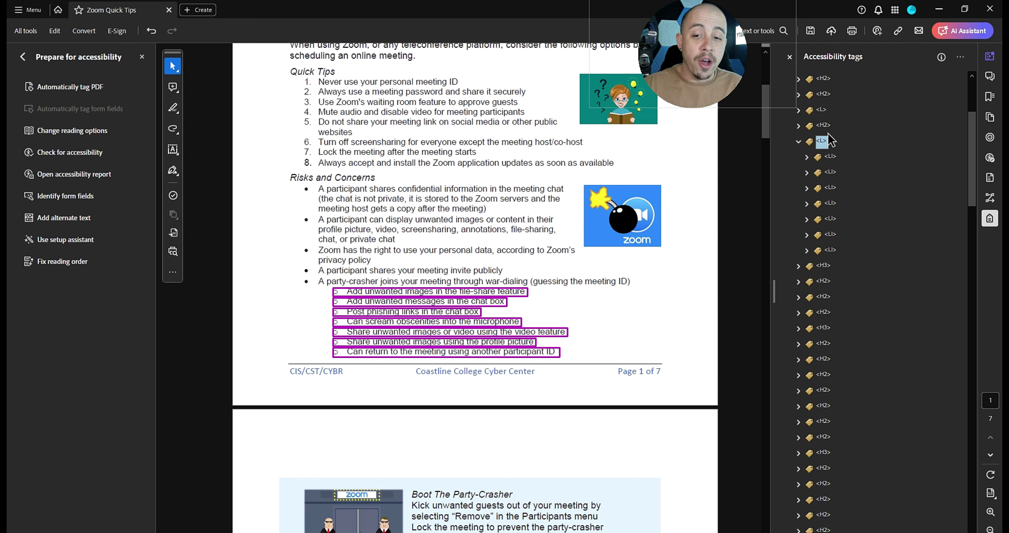
key("Left")
key("Up")
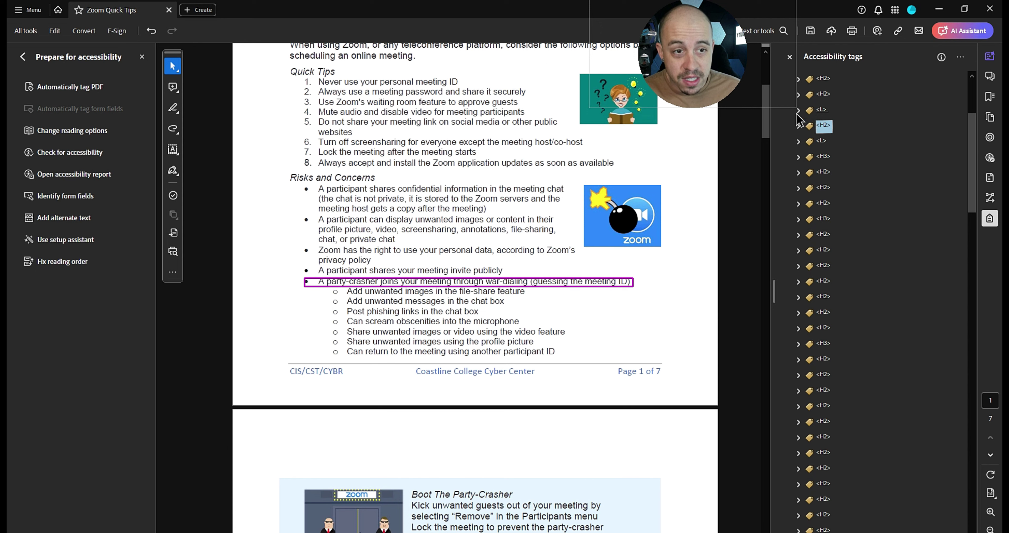
Change the four H2 tags of the top-level Risks and Concerns bullets to LBody, leaving out the existing L tag.
scroll(836, 129, "up", 4)
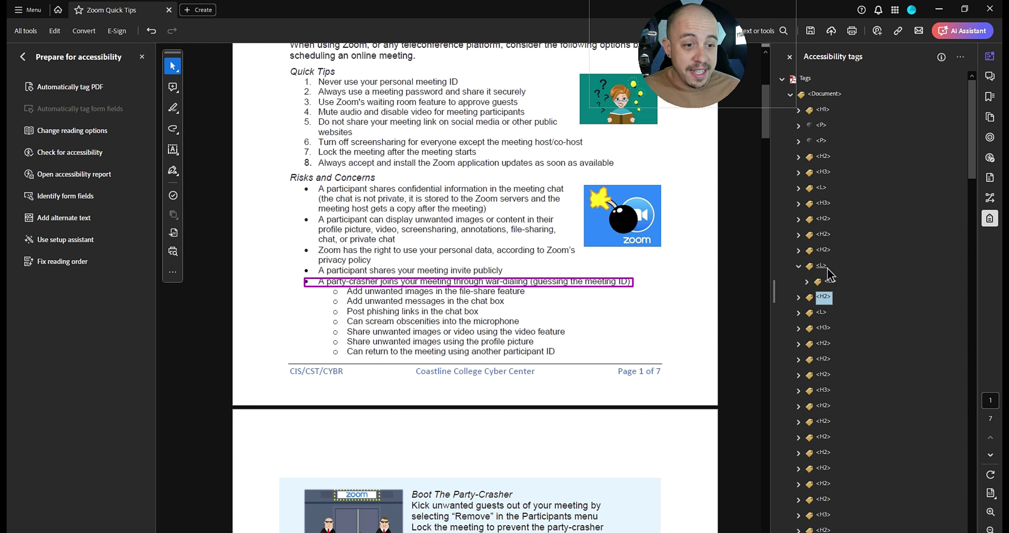
left_click(820, 267)
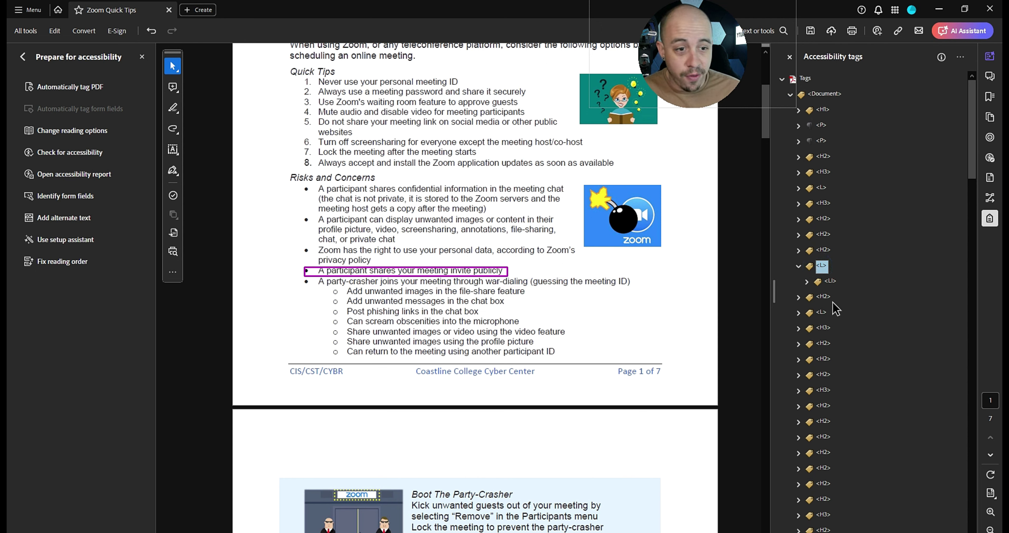
left_click(824, 296)
left_click(824, 250, "ctrl")
left_click(824, 234, "ctrl")
left_click(824, 218, "ctrl")
right_click(825, 224)
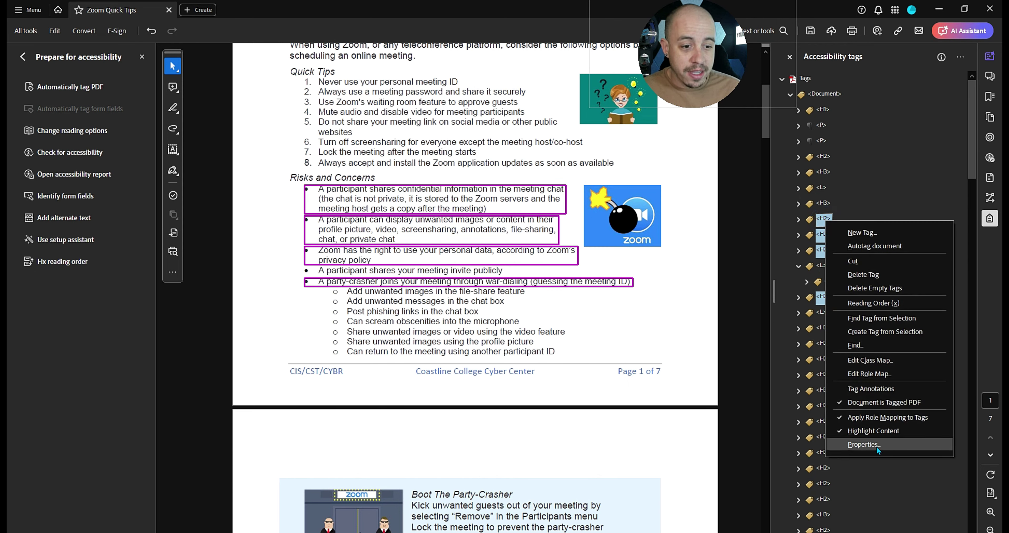
left_click(847, 449)
type("L")
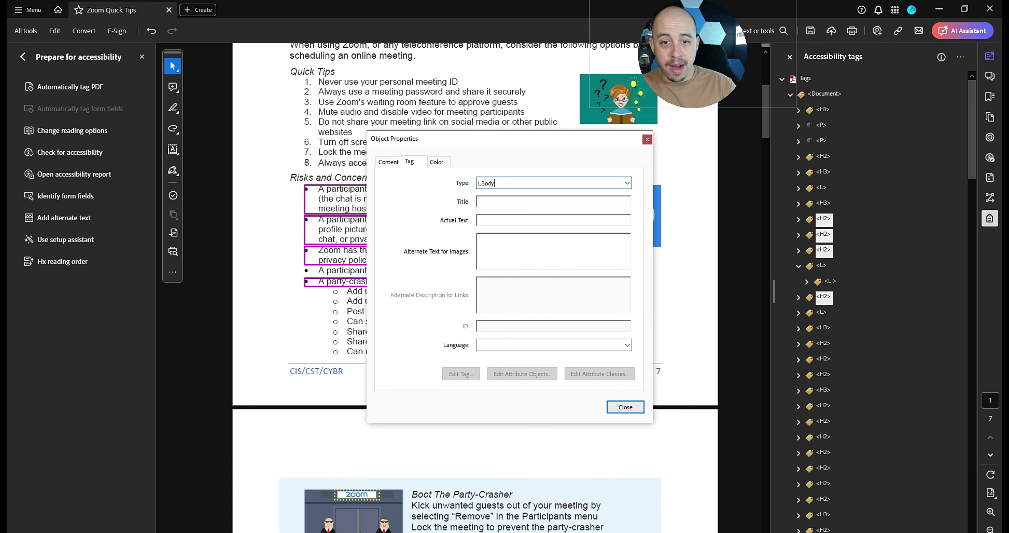
type("Body")
key("Return")
left_click_drag(828, 218, 671, 182)
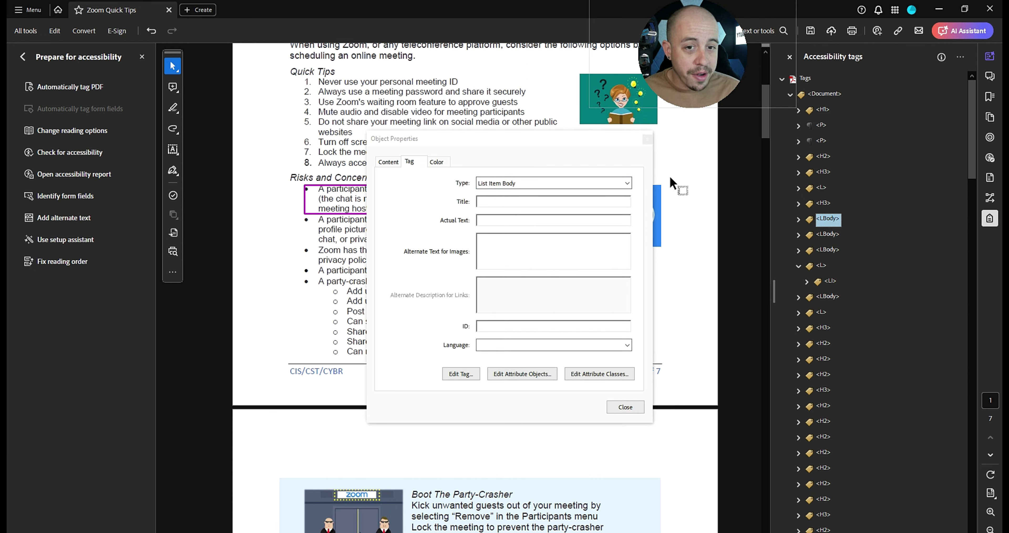
left_click(626, 407)
Move the four top-level Risks and Concerns LBody tags together into the existing L tag.
left_click(828, 249, "shift")
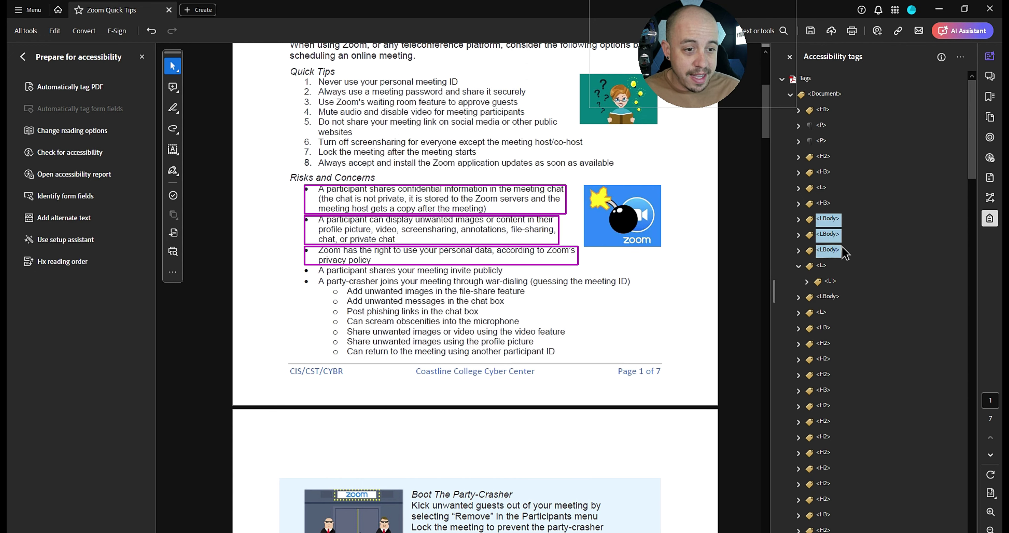
left_click(828, 296, "ctrl")
left_click_drag(833, 232, 826, 290)
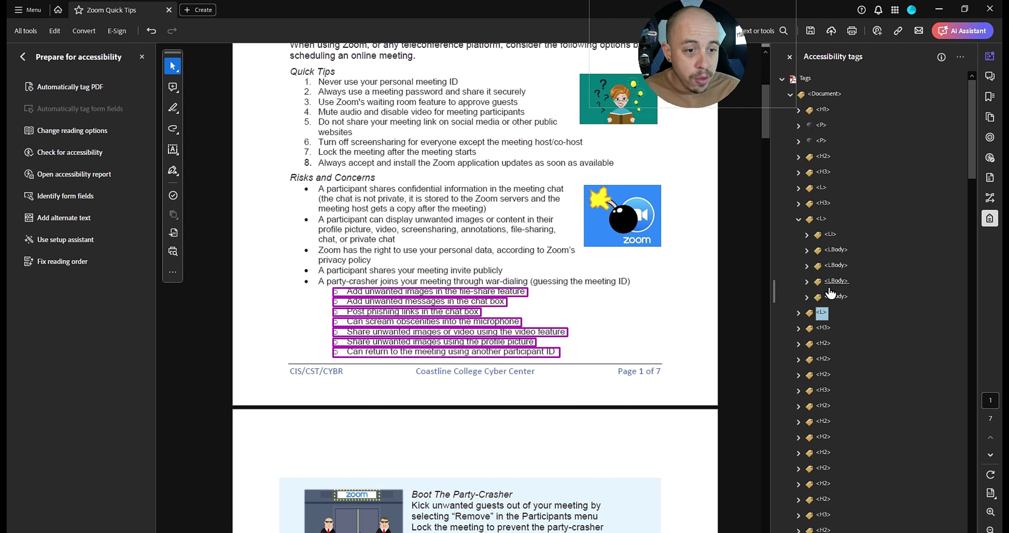
Create four LI tags after the existing LI inside the Risks and Concerns L tag.
left_click(830, 235)
left_click(821, 218)
left_click(830, 234)
right_click(836, 237)
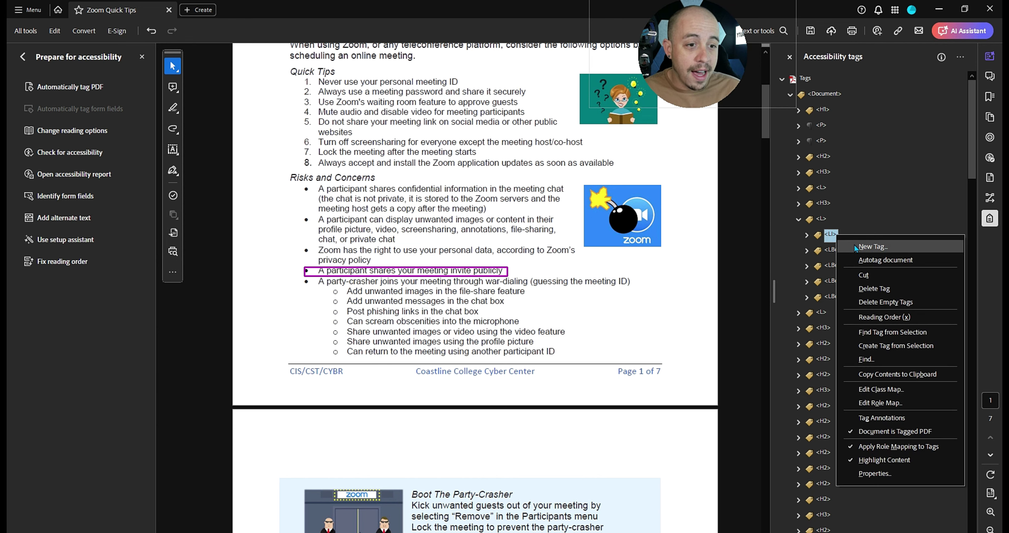
left_click(852, 243)
key("Return")
right_click(830, 250)
left_click(846, 258)
key("Return")
right_click(831, 251)
left_click(845, 262)
key("Return")
Nest each of the four Risks and Concerns LBody tags inside its own new LI tag.
left_click_drag(836, 312, 830, 251)
left_click_drag(834, 329, 835, 282)
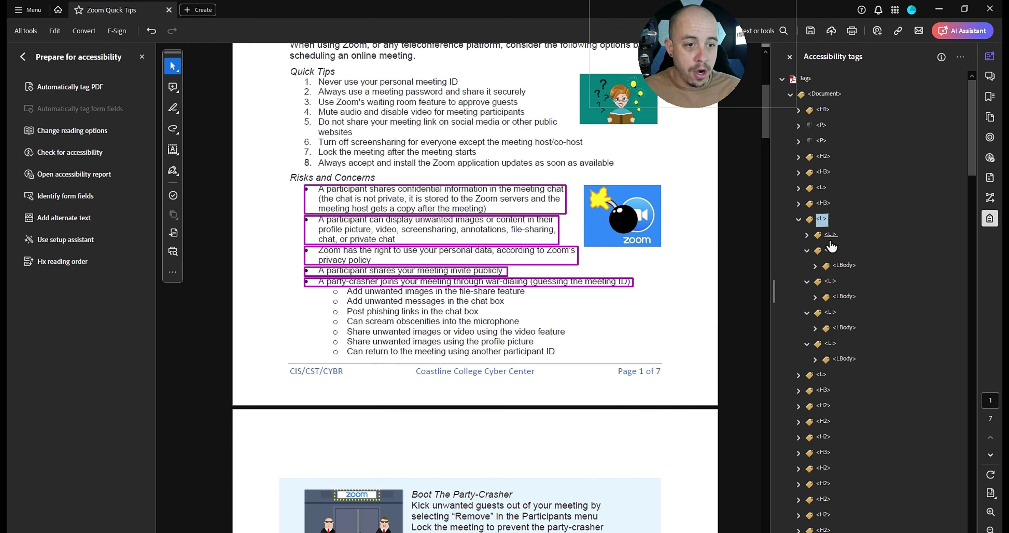
Move the LI tag for "A participant shares your meeting invite publicly" to the fourth position in the Risks and Concerns list.
left_click(830, 236)
key("Down")
key("Left")
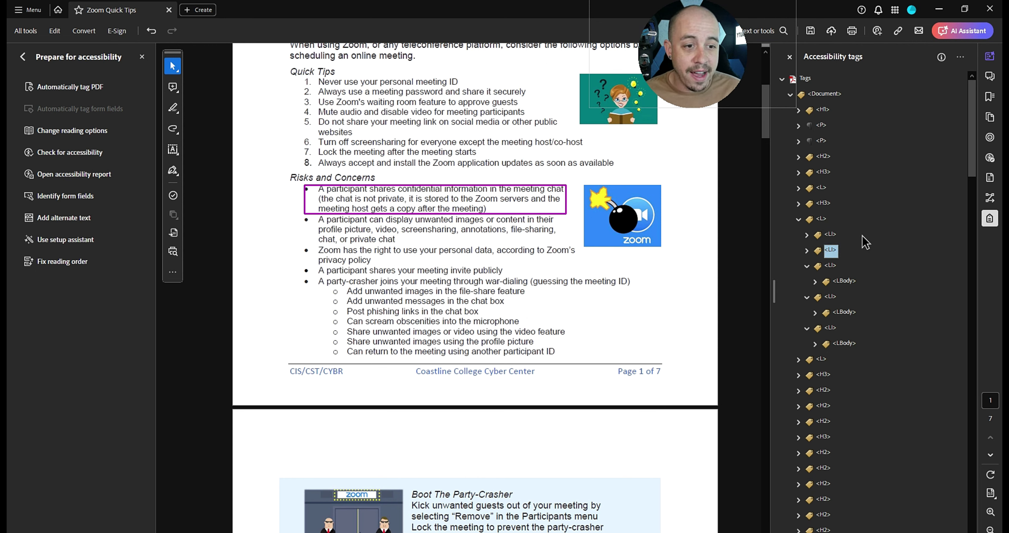
key("Up")
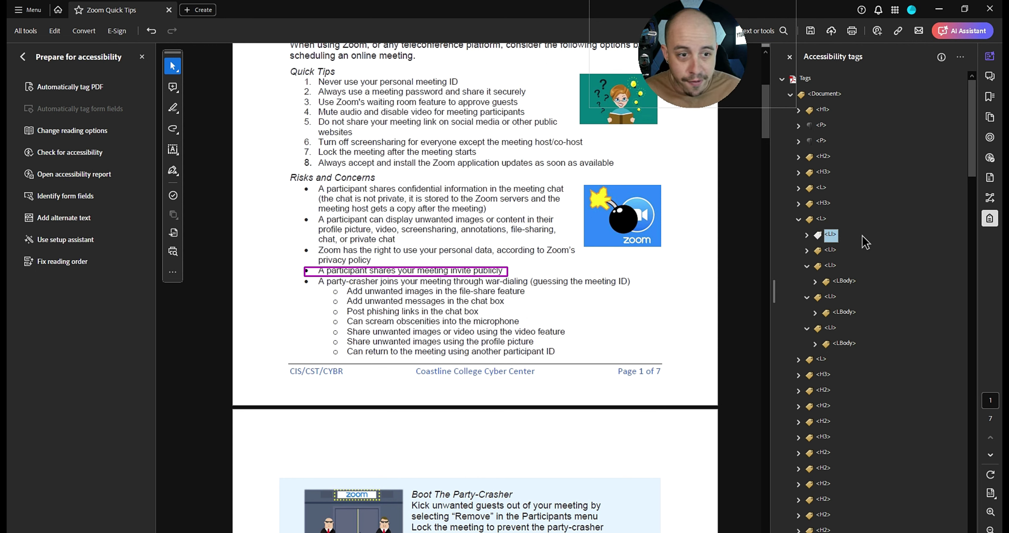
key("Down")
key("Down")
key("Down")
key("Down")
key("ctrl+v")
key("Up")
key("Up")
key("Up")
key("Up")
key("Down")
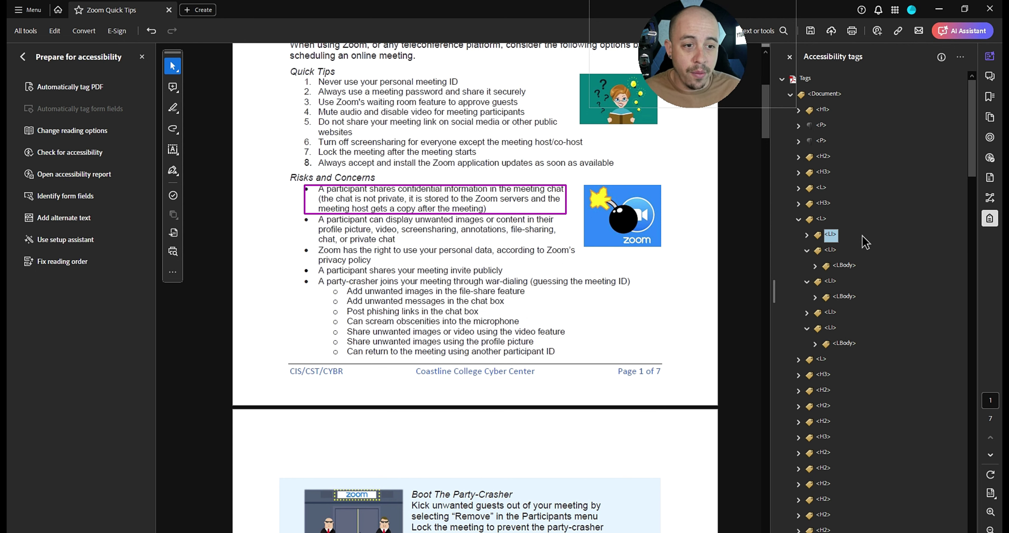
Step through the remaining Risks and Concerns LI tags, collapsing each, to check their order against the page.
key("Down")
key("Left")
key("Down")
key("Left")
key("Down")
key("Down")
key("Left")
key("Down")
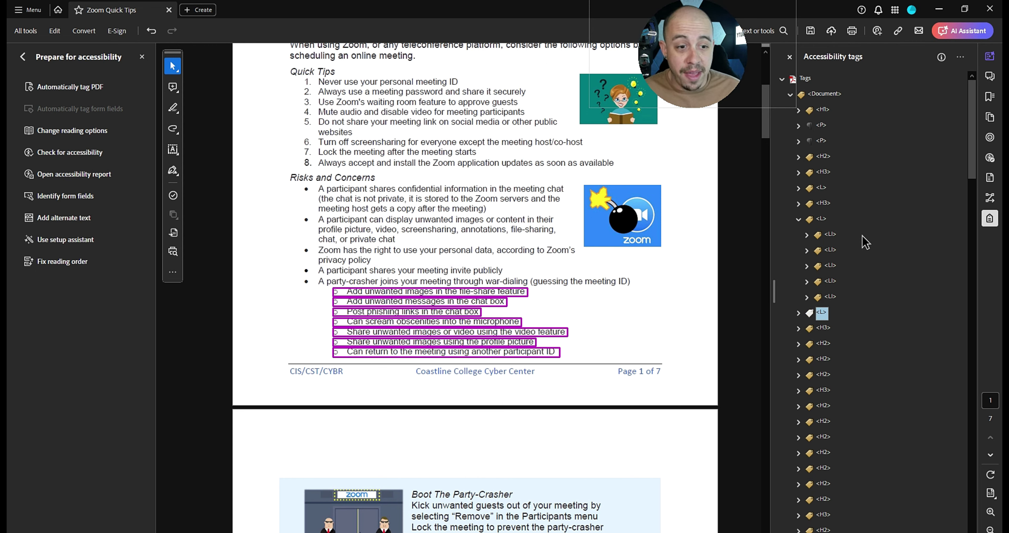
Nest the L tag of the sub-bullets inside the LBody of the "A party-crasher joins your meeting" list item.
key("Up")
key("Right")
key("Right")
key("Right")
key("Right")
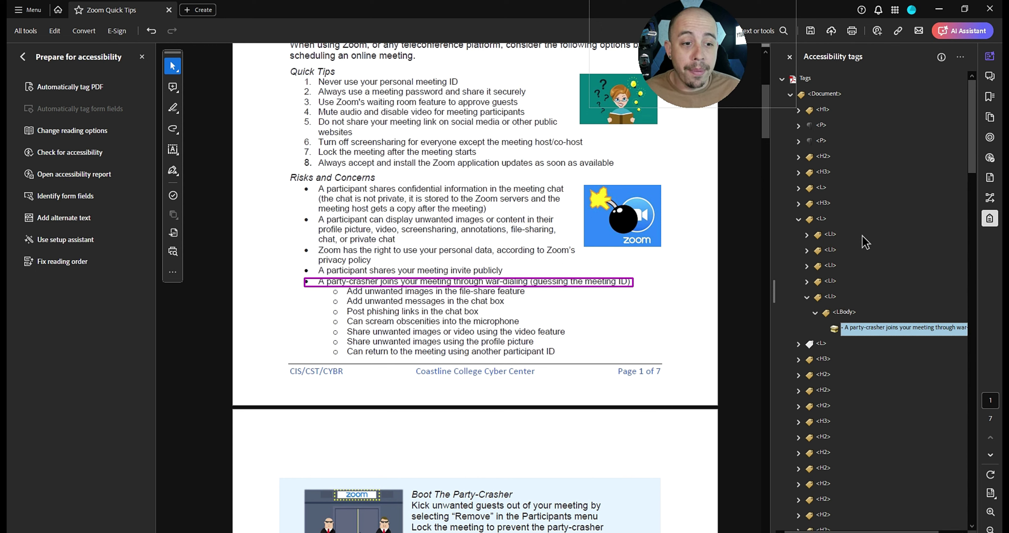
key("Up")
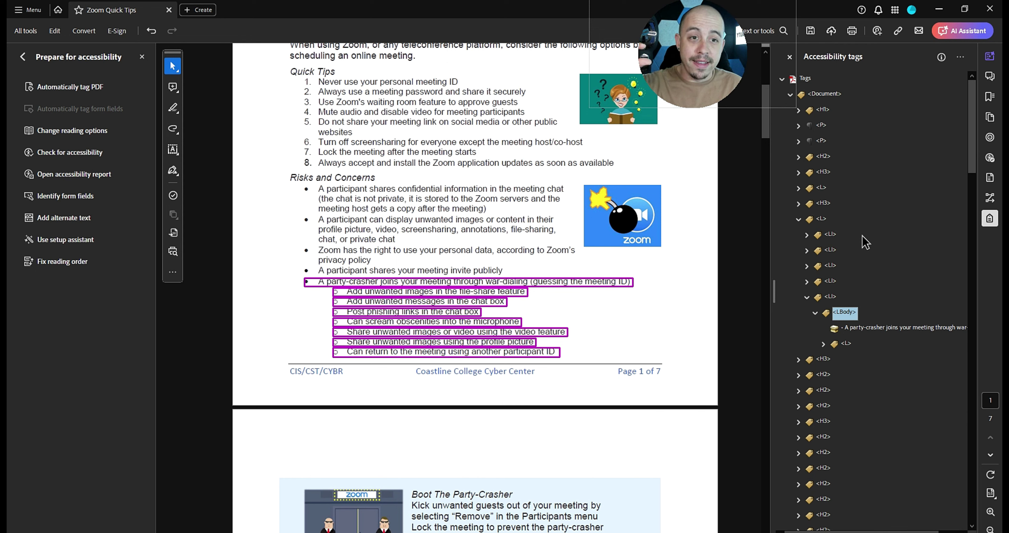
Examine the nested tag structure of the party-crasher list item and collapse the Risks and Concerns list.
key("Up")
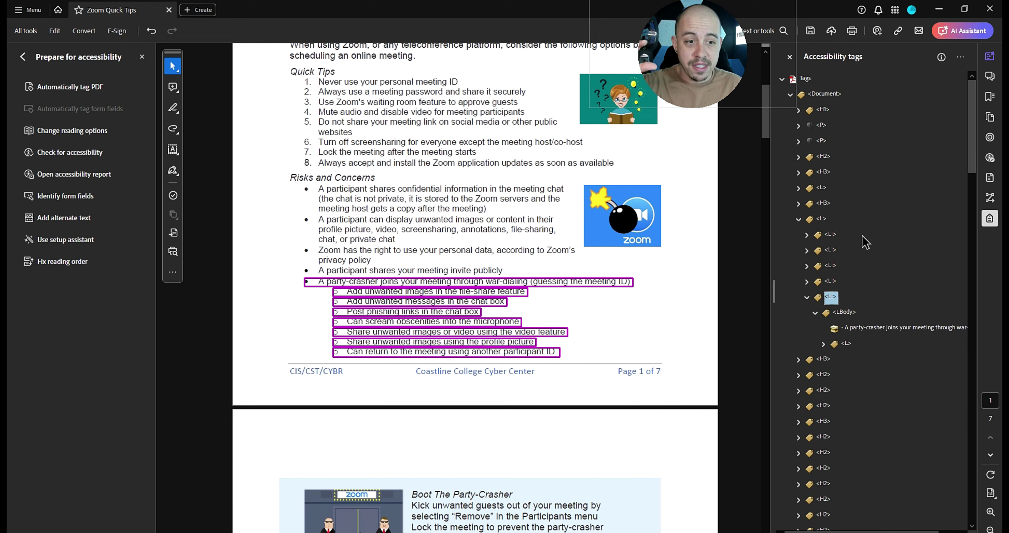
key("Down")
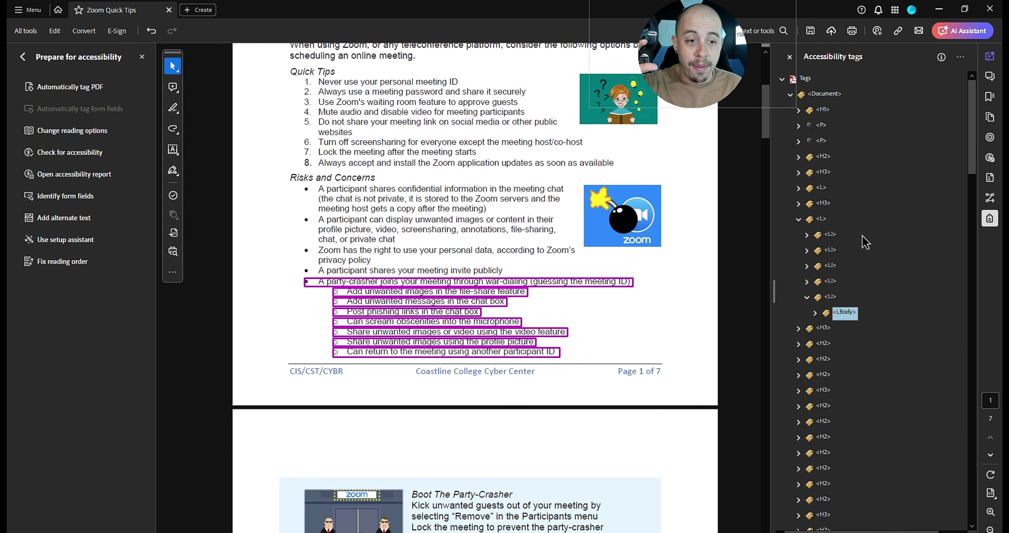
key("Down")
key("Down")
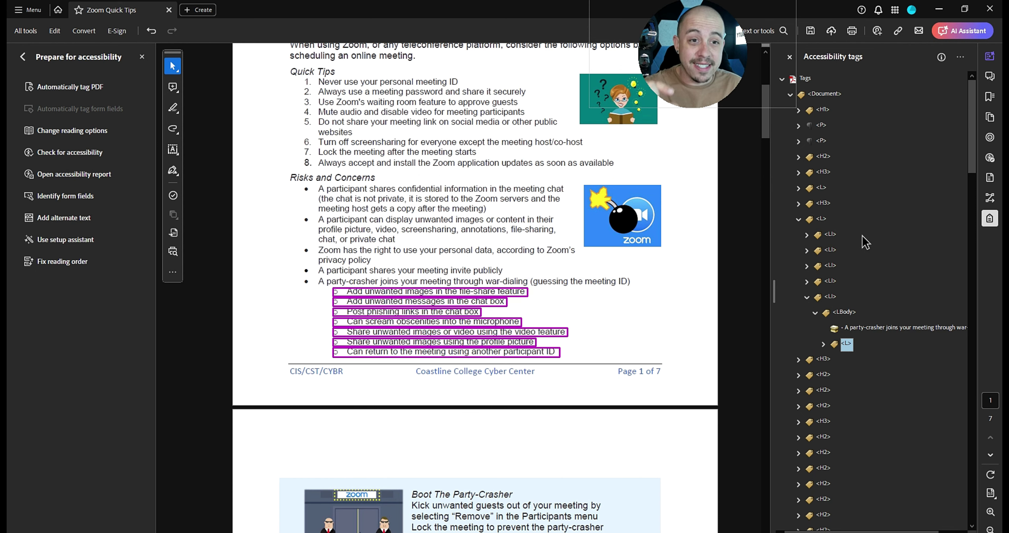
key("Up")
key("Up")
key("Up")
key("Left")
key("Up")
key("Up")
key("Up")
key("Up")
key("Left")
key("Left")
Change the three H2 tags of the text under Boot The Party-Crasher to P.
key("Up")
key("Down")
key("Down")
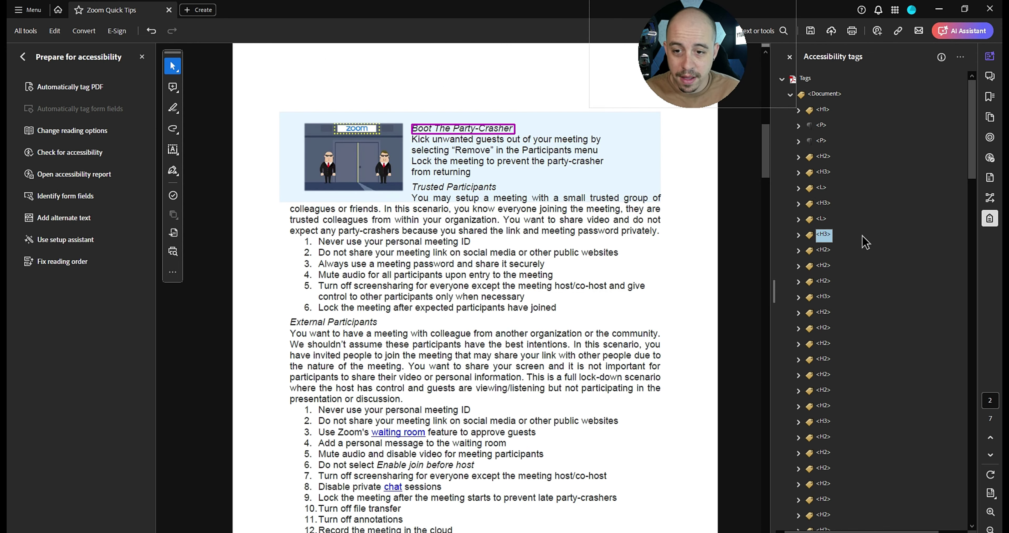
key("Down")
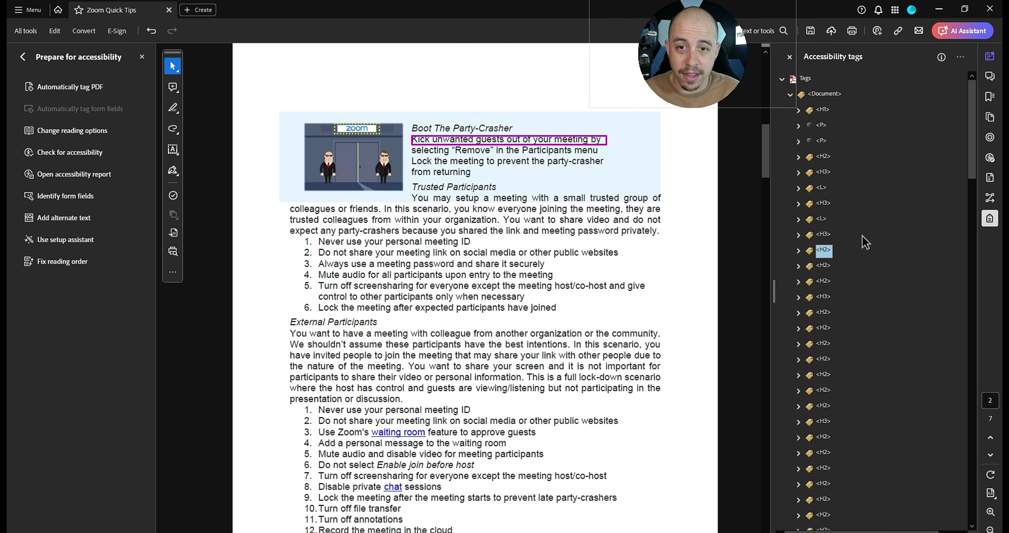
key("Up")
key("Down")
key("shift+Down")
key("shift+Down")
right_click(826, 248)
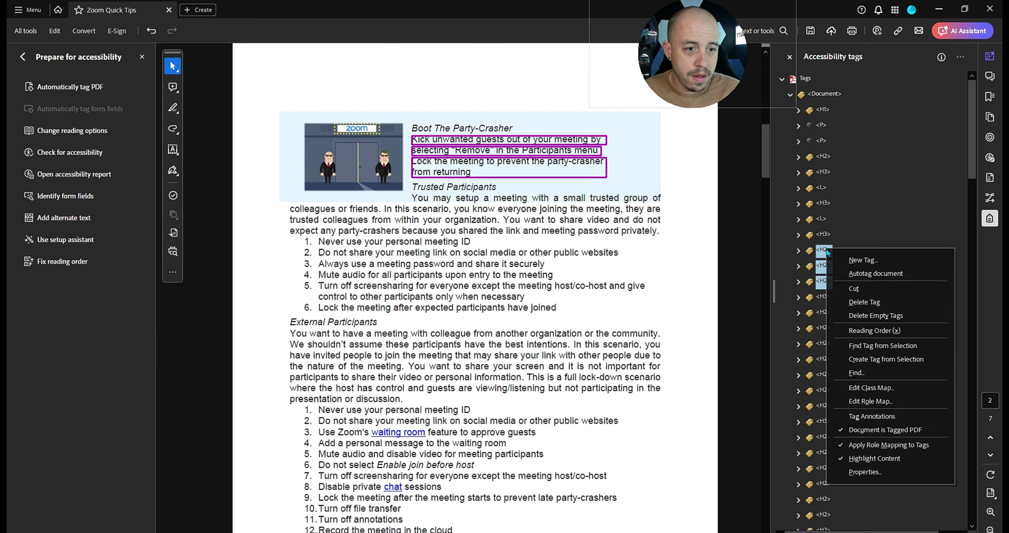
left_click(891, 476)
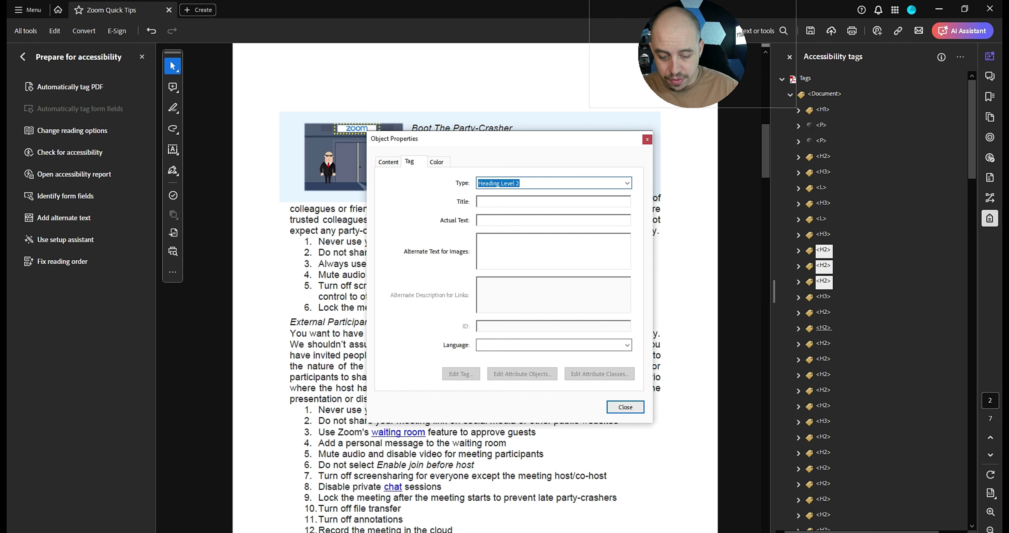
type("P")
left_click(625, 407)
Gather the Boot The Party-Crasher text content under its first P tag and delete the two emptied P tags.
left_click(799, 265)
left_click(798, 296)
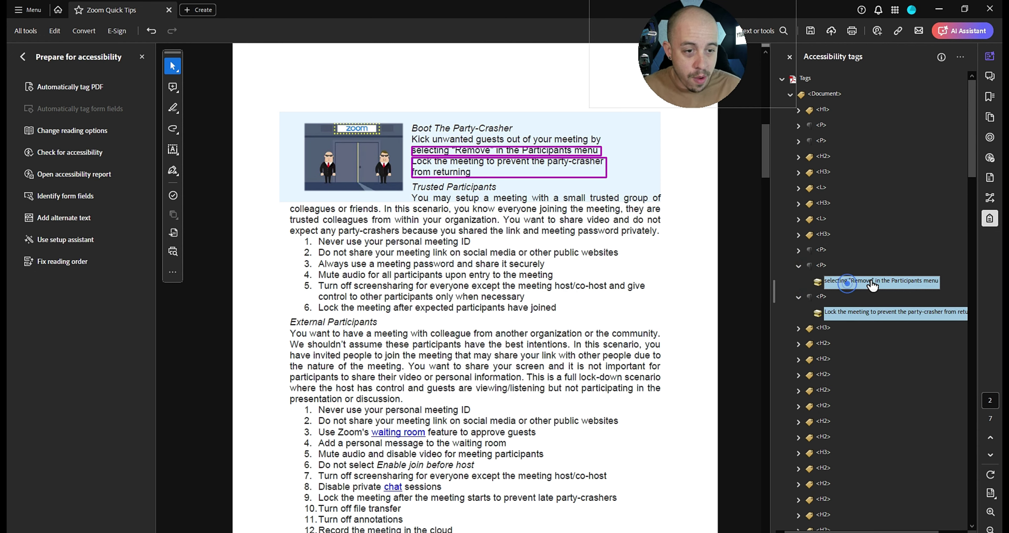
key("Right")
key("Down")
key("ctrl+v")
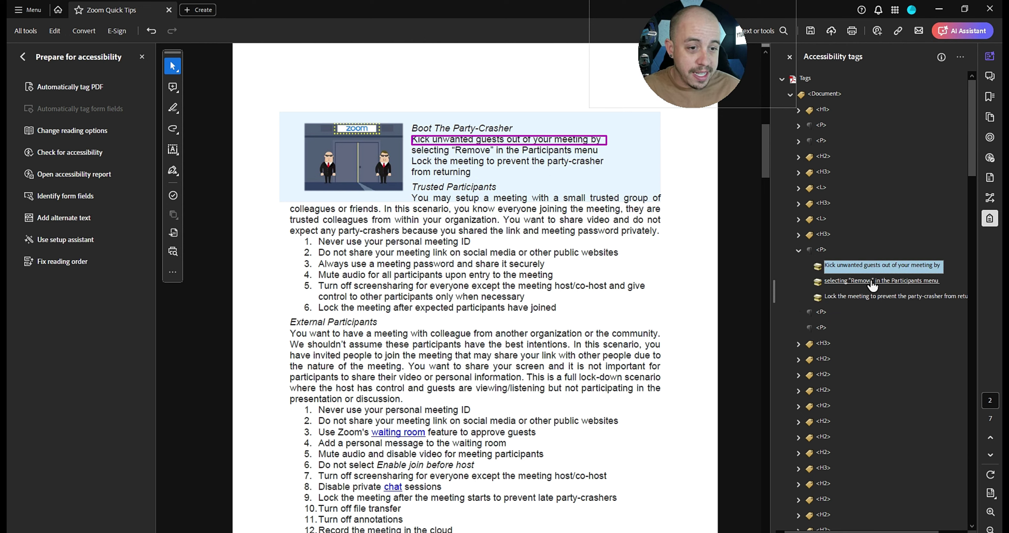
key("Down")
key("Down")
key("Down")
key("Delete")
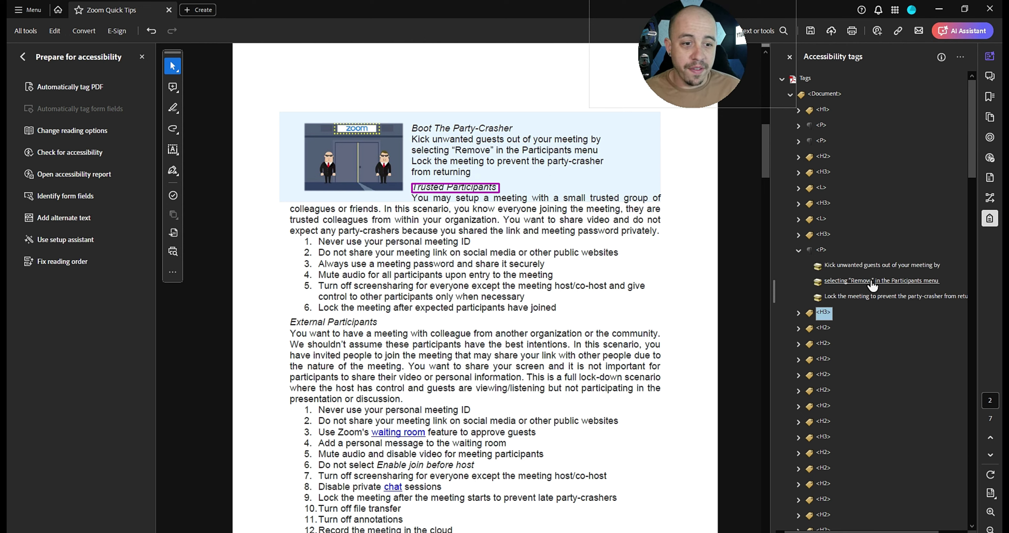
Change the H2 tag of the Trusted Participants introductory paragraph to P.
key("Down")
key("F2")
type("<P>")
key("Return")
Create an L tag directly after the Trusted Participants paragraph tag.
key("Down")
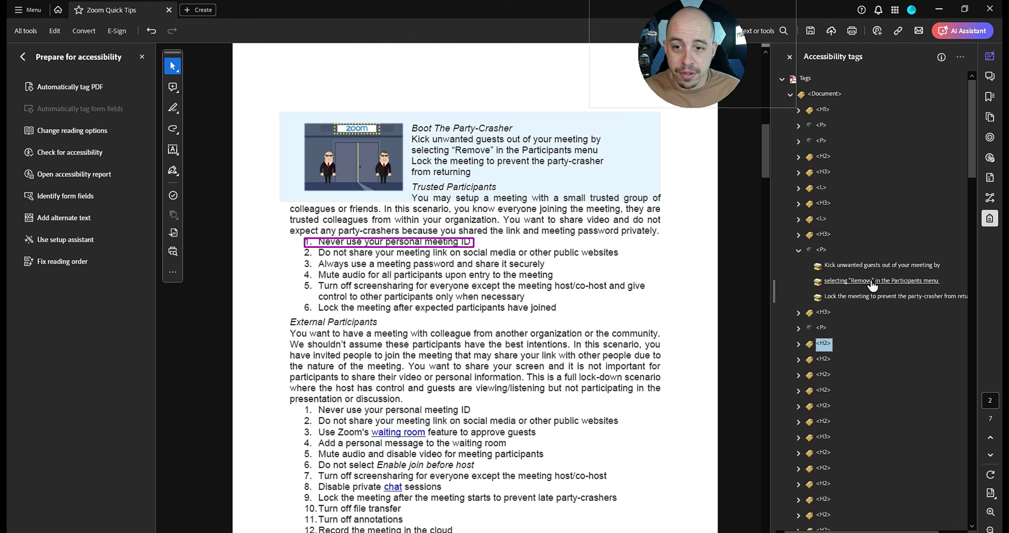
right_click(827, 337)
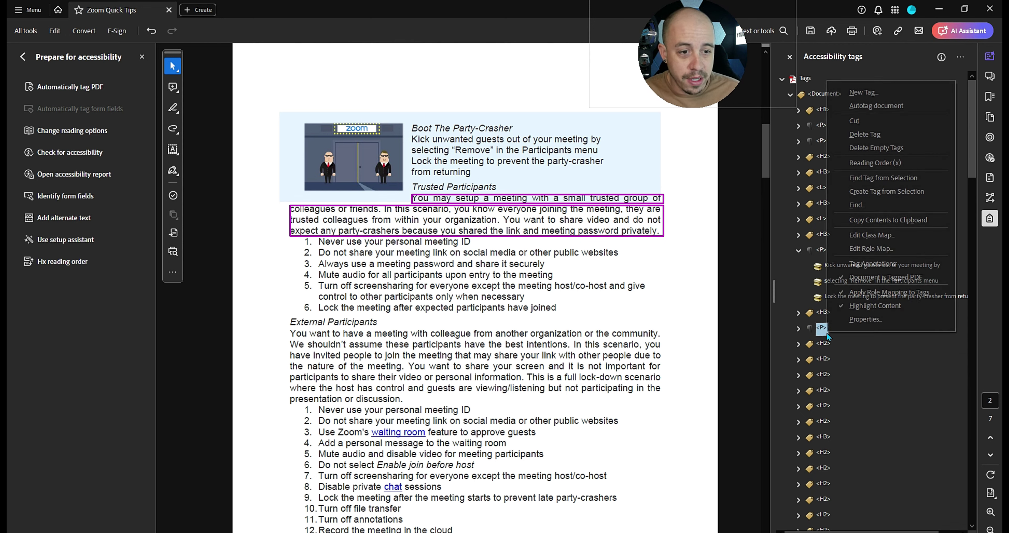
left_click(873, 89)
key("Return")
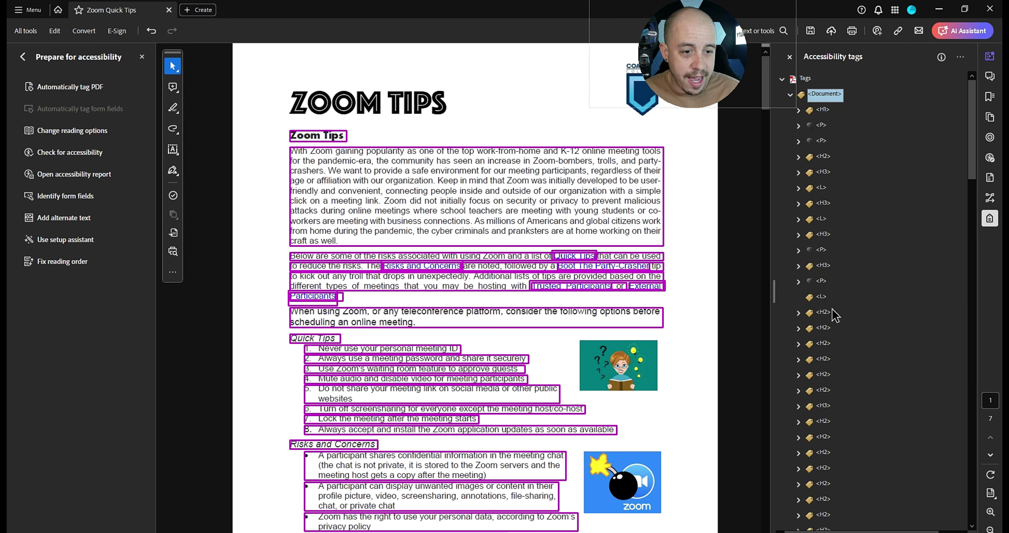
Create six LI tags after the new Trusted Participants L tag.
right_click(823, 297)
left_click(862, 303)
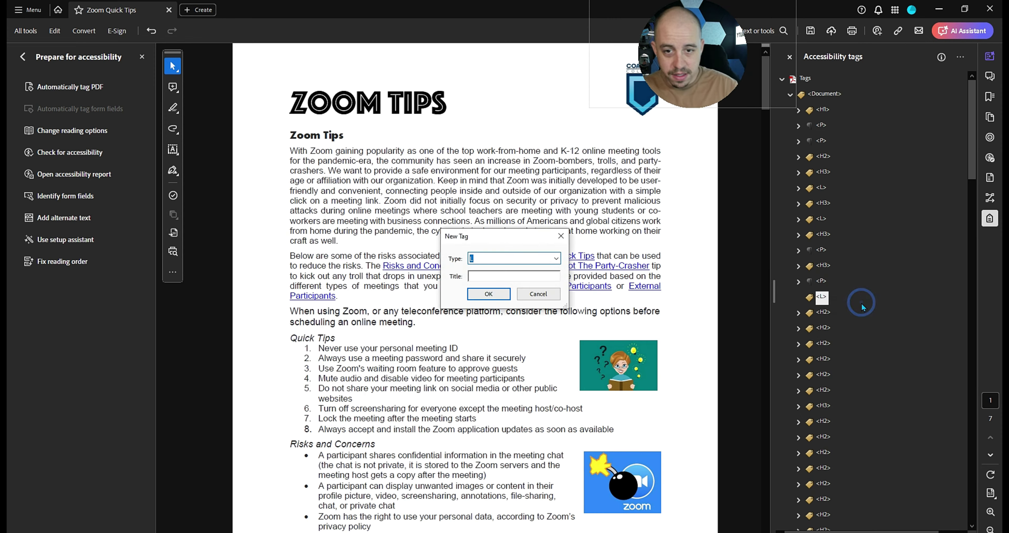
type("Li")
key("Return")
right_click(822, 313)
left_click(848, 322)
type("LI")
key("Return")
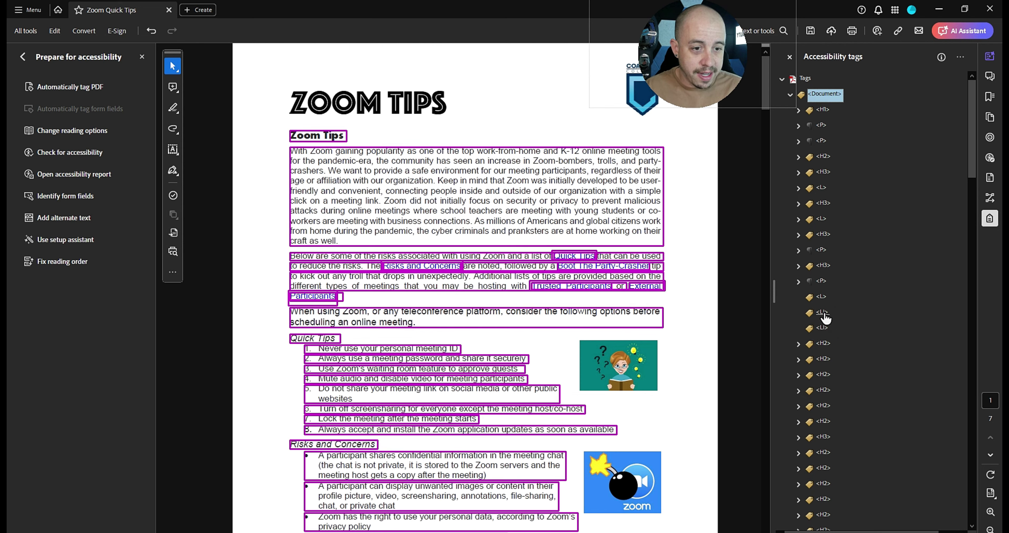
right_click(823, 312)
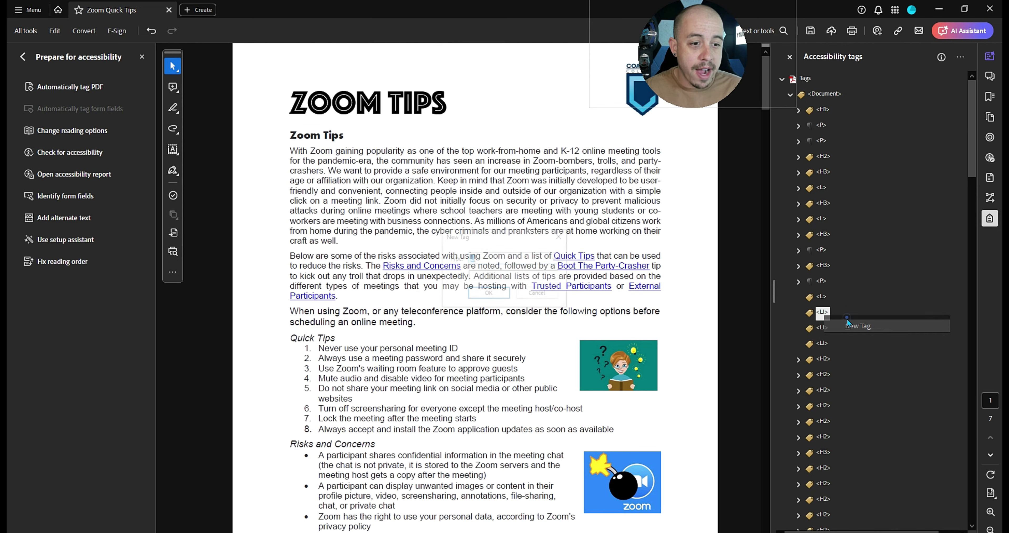
Change the H2 tags of the six numbered Trusted Participants items to LBody.
left_click(824, 406)
key("shift+Down")
key("shift+Down")
key("shift+Down")
key("shift+Down")
key("shift+Down")
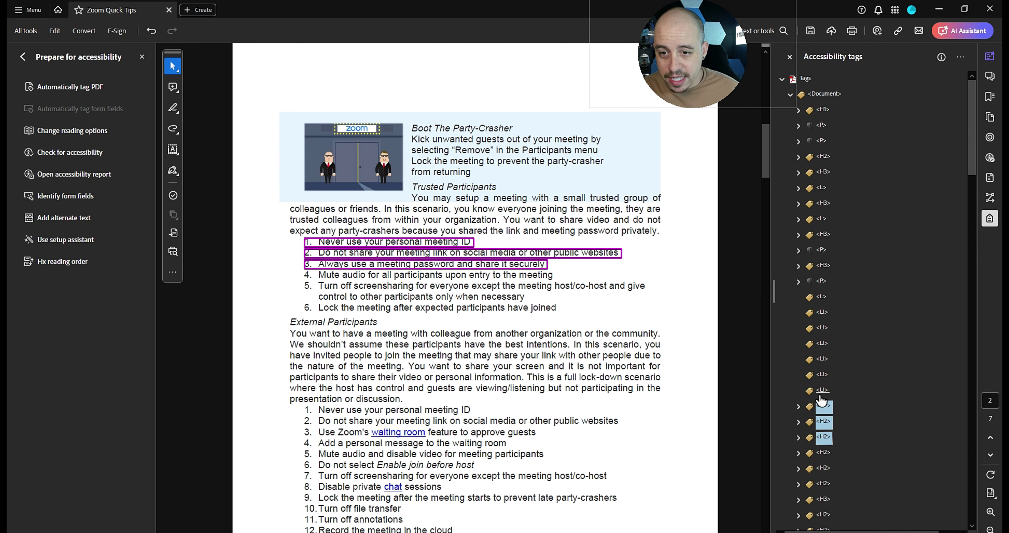
right_click(821, 414)
left_click(833, 403)
type("Body")
key("Return")
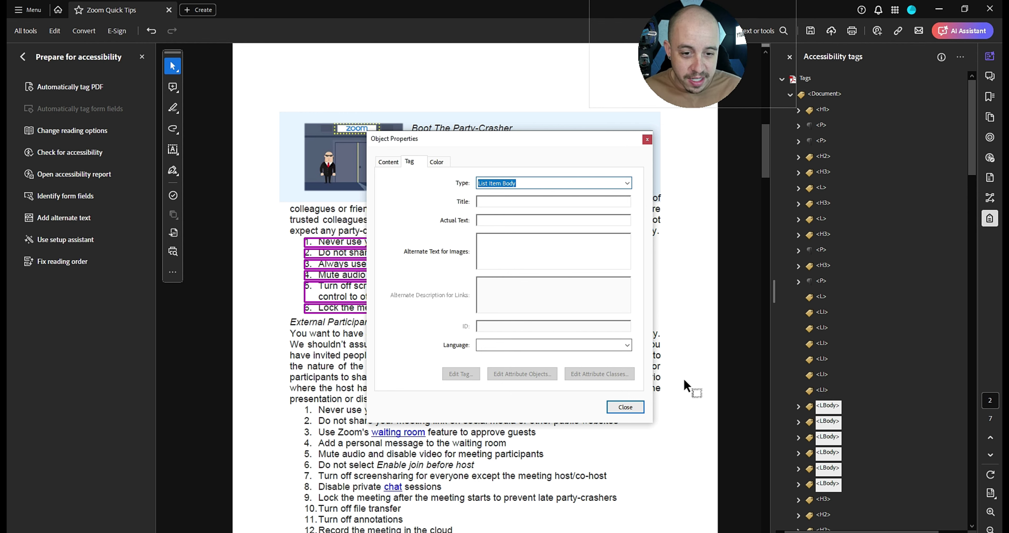
left_click(639, 405)
Nest each of the six Trusted Participants LBody tags inside its own LI tag.
left_click(828, 407)
left_click_drag(830, 411, 822, 346)
left_click_drag(826, 437, 823, 409)
mouse_move(828, 472)
left_mouse_down()
mouse_move(822, 438)
mouse_move(823, 470)
left_mouse_up()
left_click(823, 469)
Move the six Trusted Participants LI tags into their L tag and collapse the list.
left_click(827, 313, "shift")
left_click_drag(828, 313, 822, 299)
left_click(821, 297)
key("Left")
Change the H2 tag of the External Participants introductory paragraph to P.
key("Down")
key("Down")
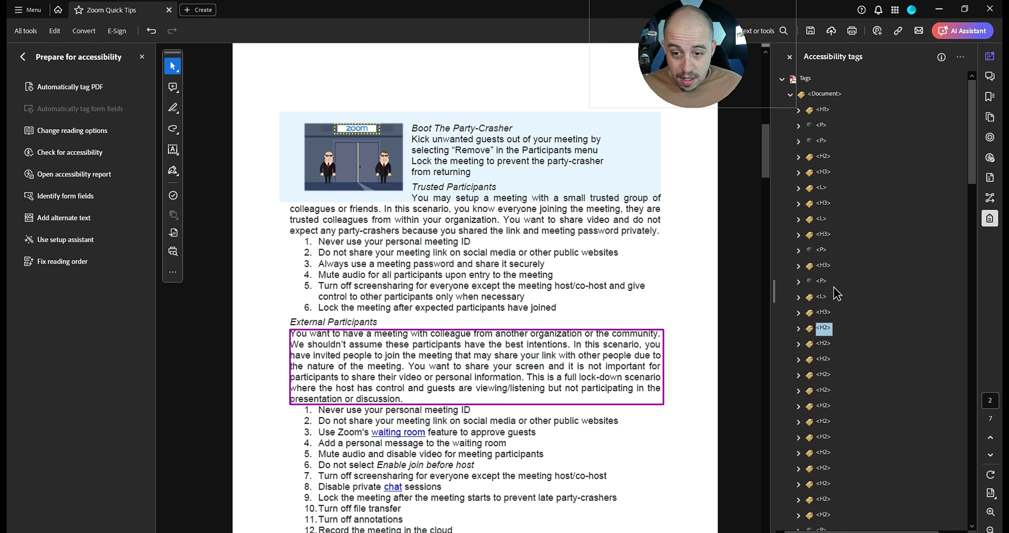
key("F2")
type("P")
key("Return")
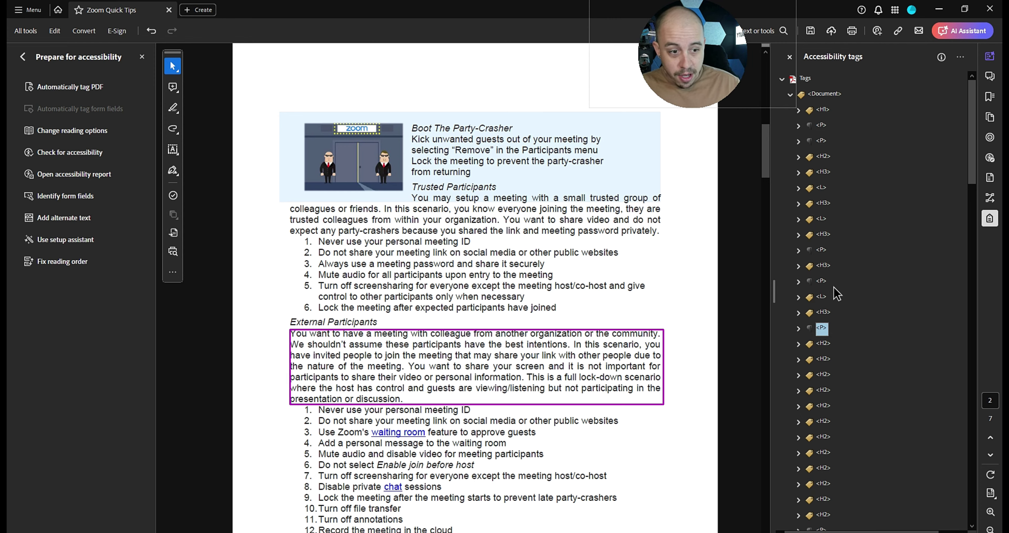
Change the H2 tags of the twelve numbered External Participants items to LBody.
scroll(619, 212, "down", 20)
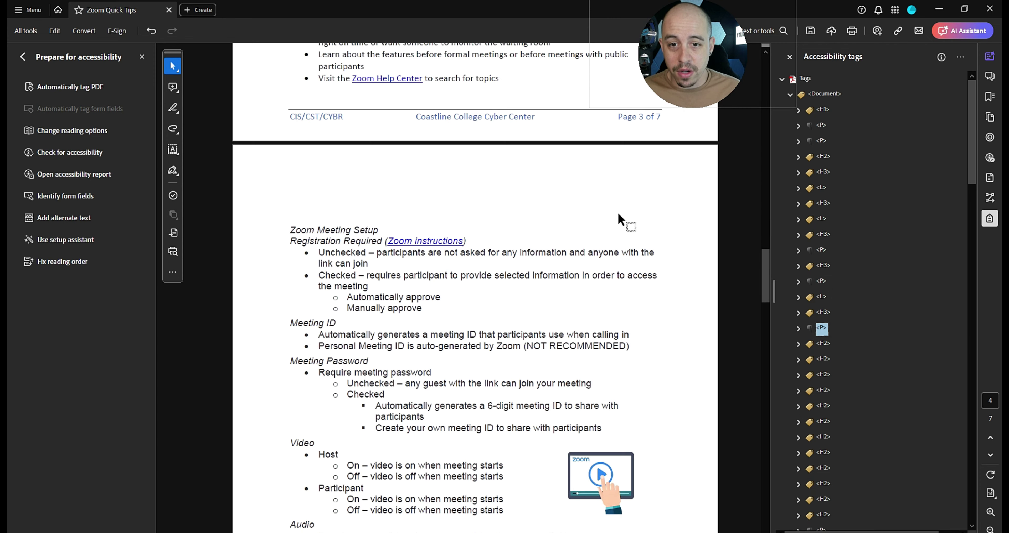
scroll(633, 270, "up", 20)
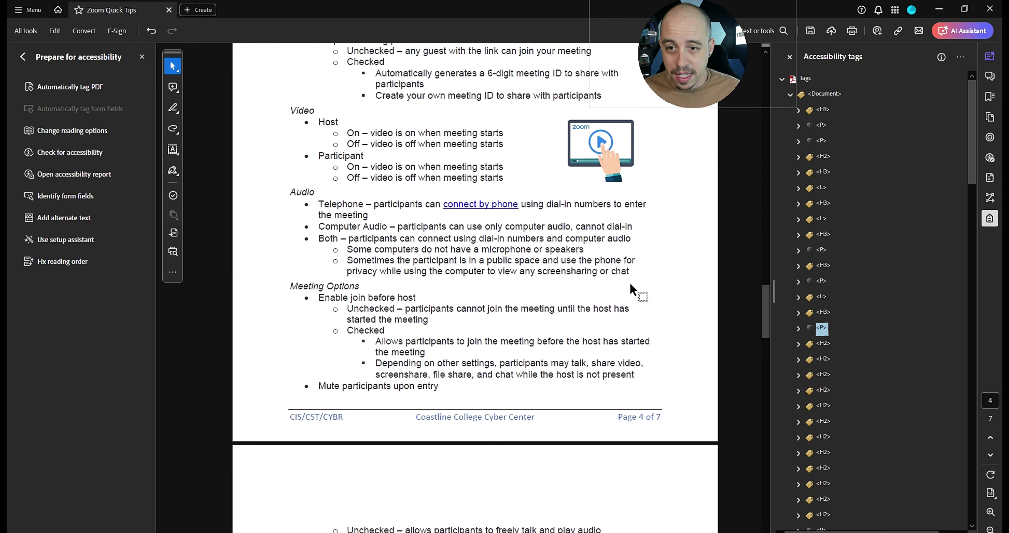
scroll(557, 423, "up", 5)
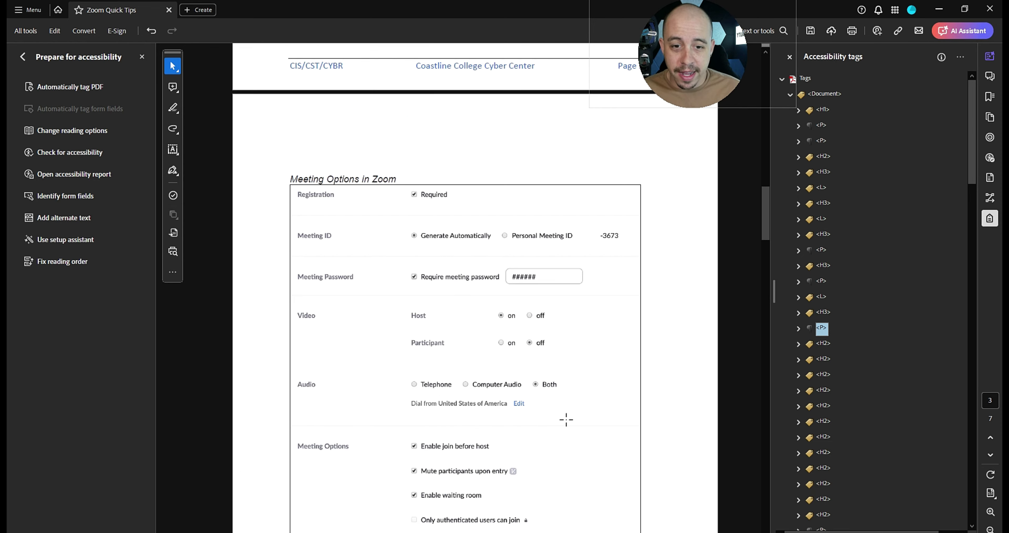
scroll(566, 419, "up", 8)
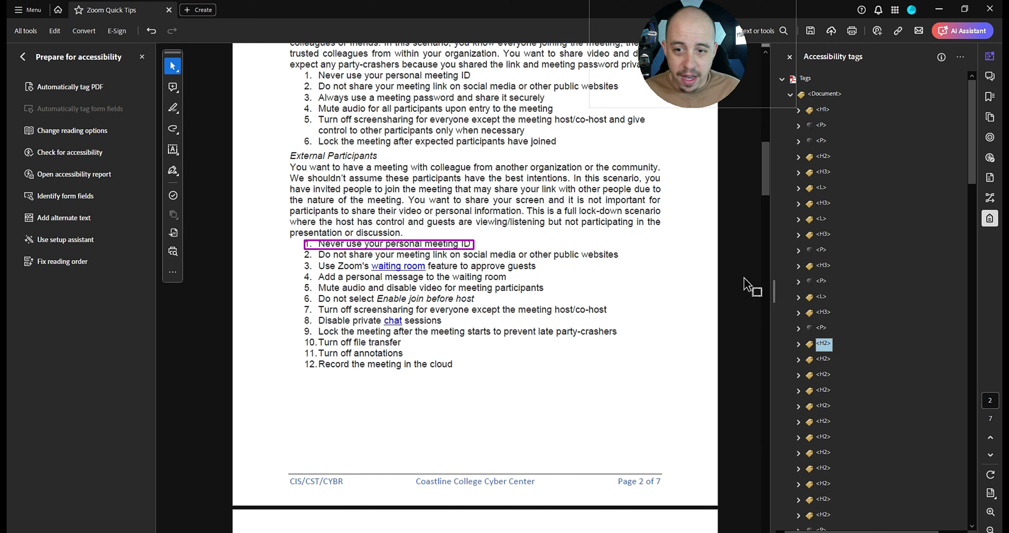
key("shift+Down")
key("shift+Down")
key("shift+Down")
key("shift+Down")
key("shift+Down")
key("shift+Down")
key("shift+Down")
key("shift+Down")
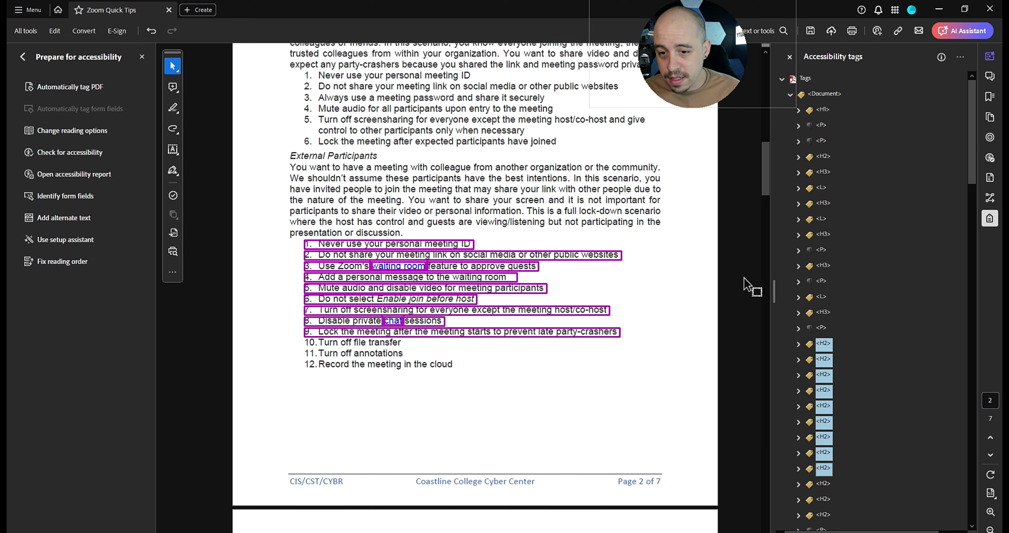
key("shift+Down")
key("shift+Down")
key("shift+Down")
right_click(868, 337)
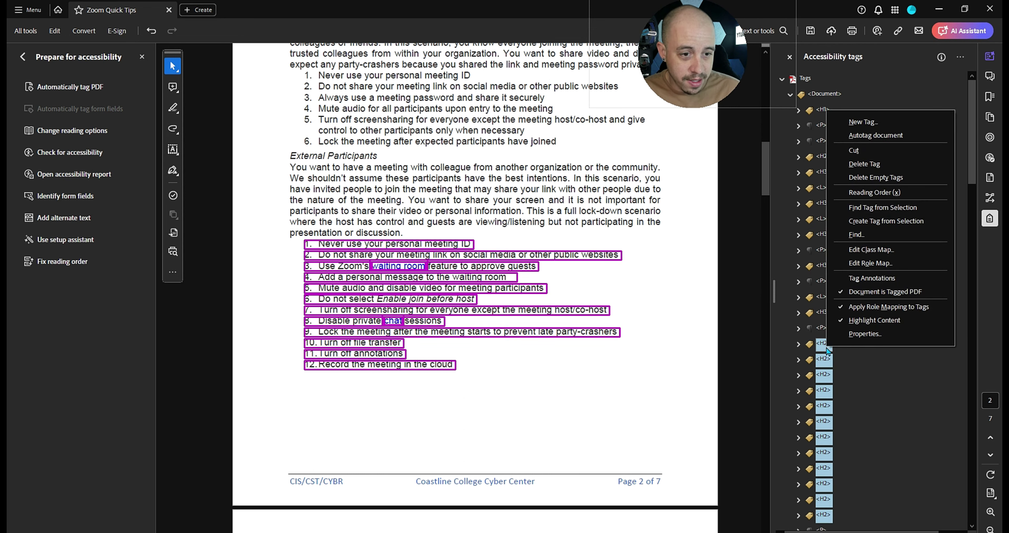
left_click(869, 333)
type("LB")
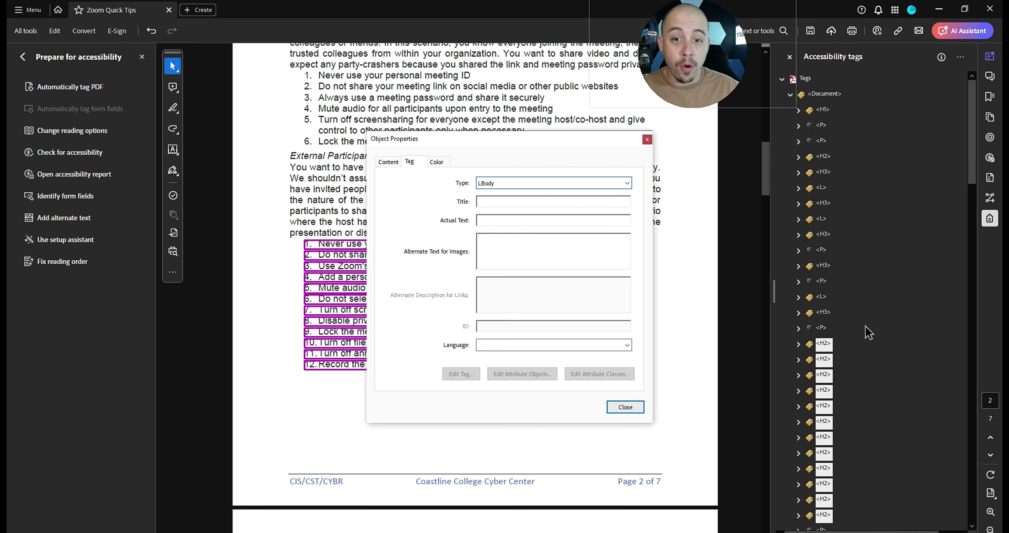
type("ody")
key("Return")
left_click(635, 406)
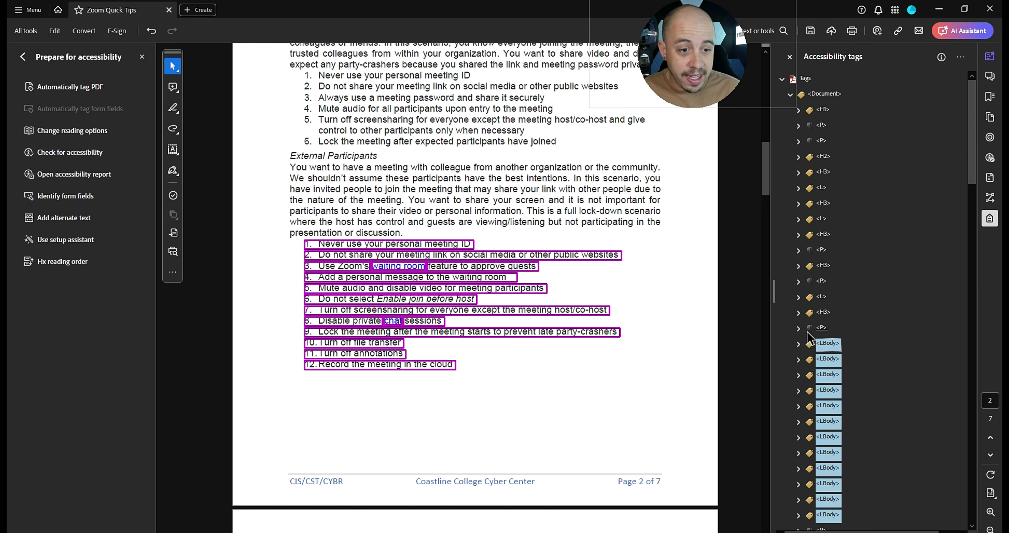
Add a new L tag after the P tag of the External Participants introductory paragraph.
right_click(823, 332)
left_click(868, 88)
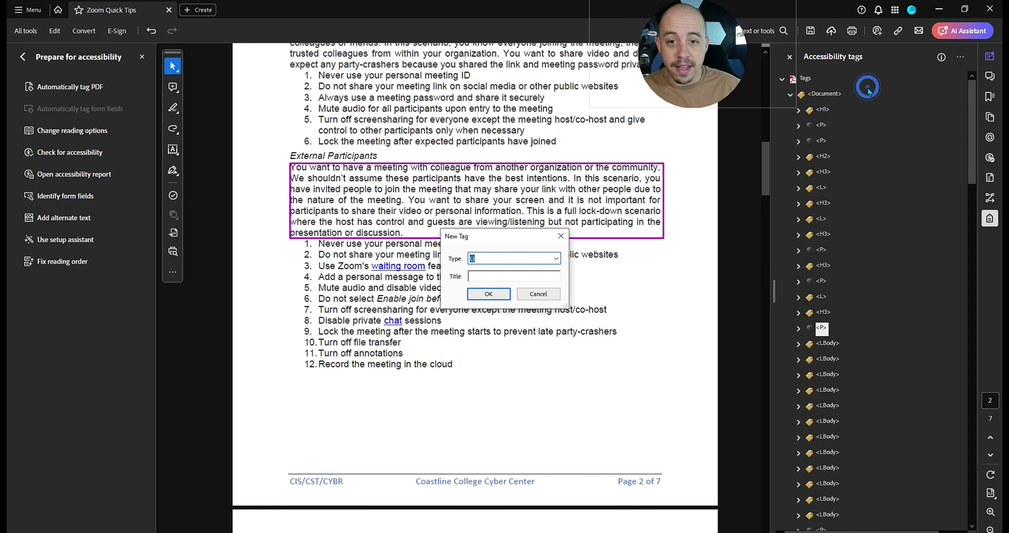
type("L")
key("Return")
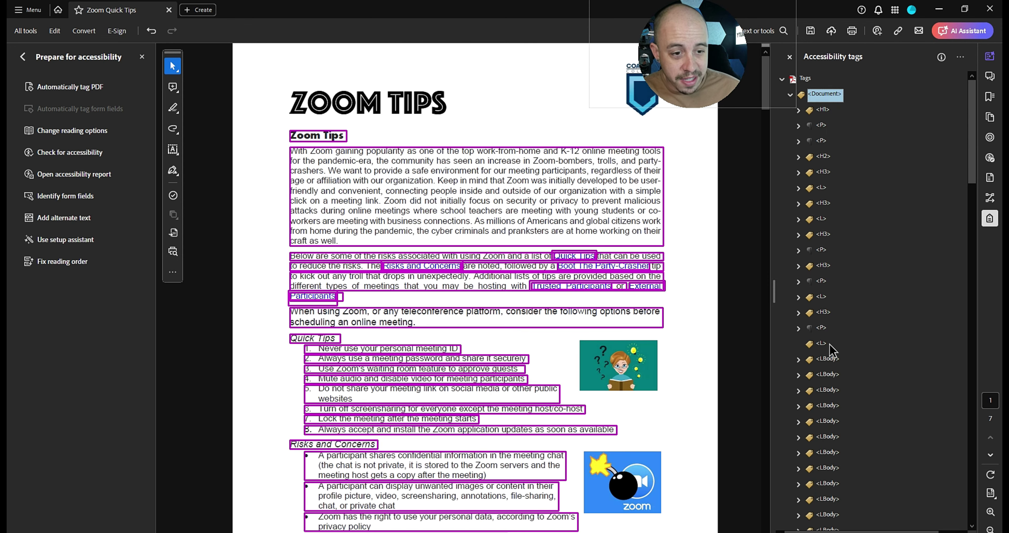
right_click(830, 346)
left_click(879, 160)
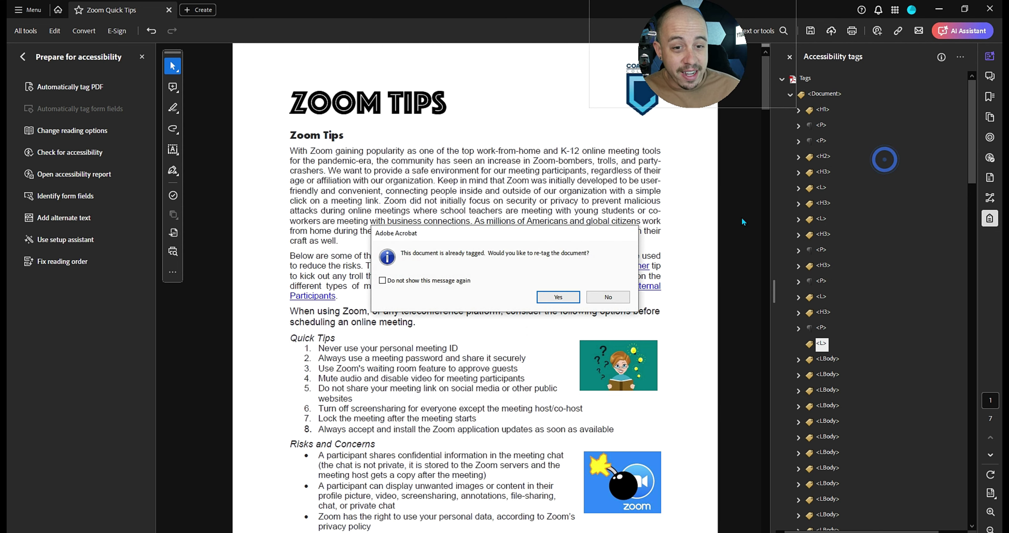
left_click(608, 297)
key("Return")
Create twelve LI tags below the new L tag for the numbered External Participants items.
left_click(821, 343)
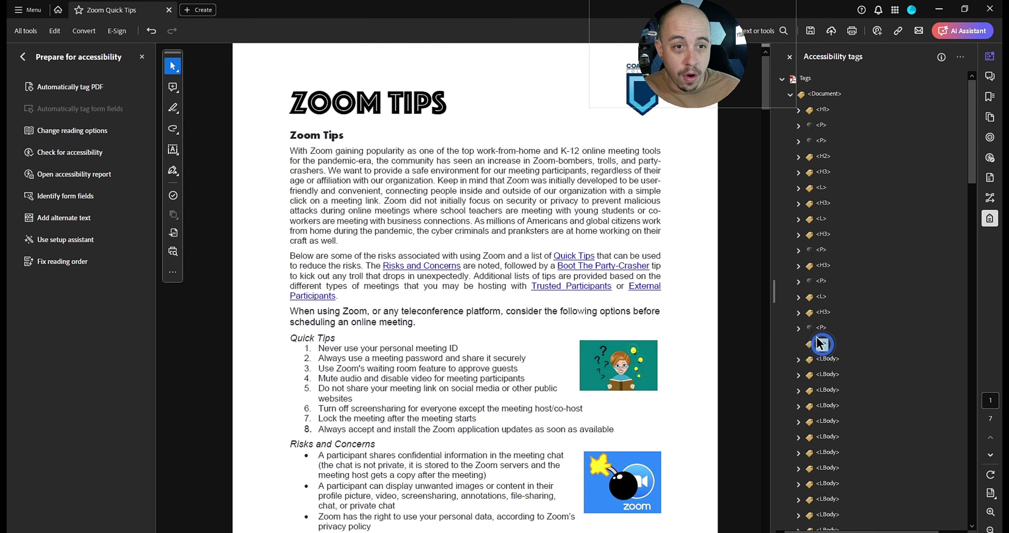
right_click(841, 345)
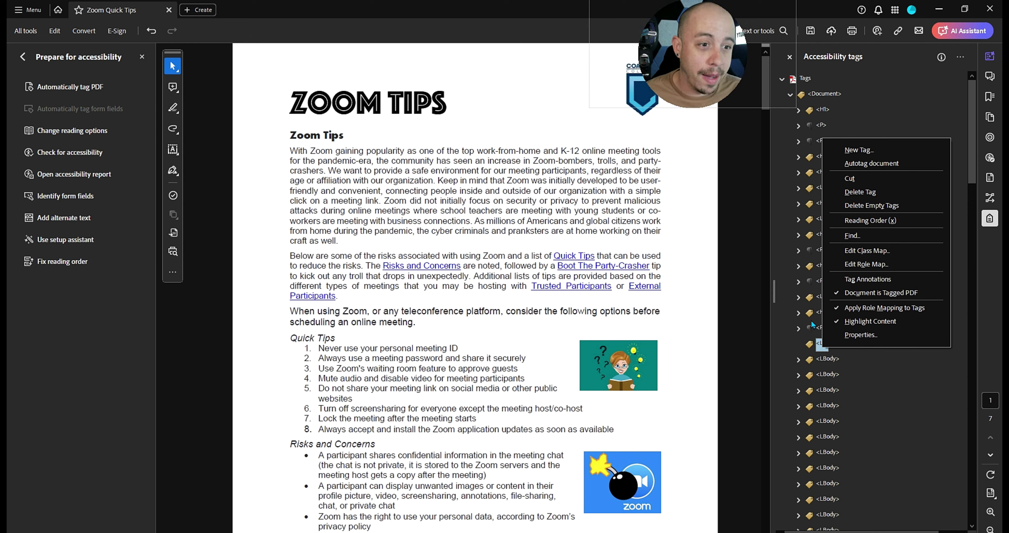
left_click(869, 149)
type("LI")
key("Return")
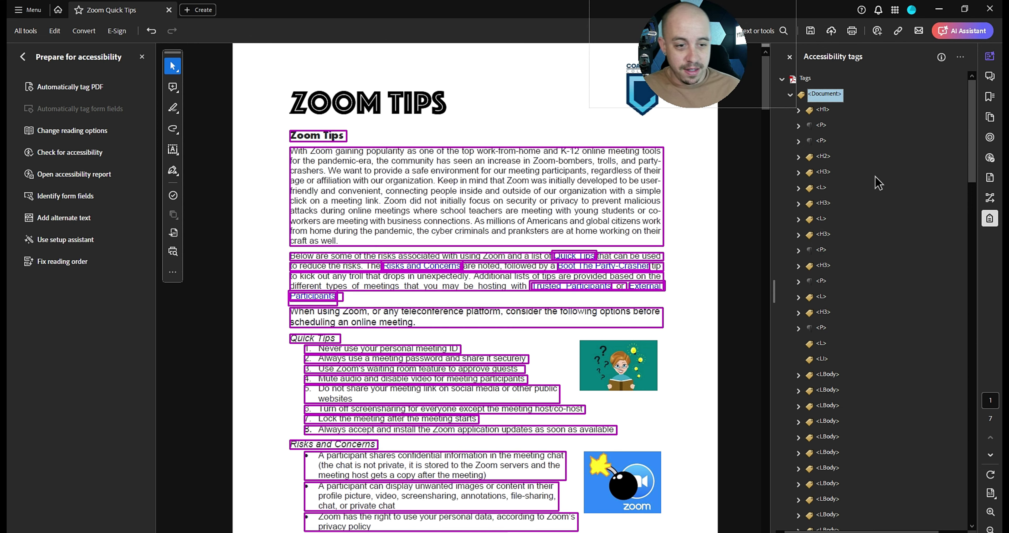
right_click(825, 360)
left_click(874, 164)
key("Return")
right_click(824, 362)
left_click(874, 165)
key("Return")
right_click(824, 378)
left_click(880, 180)
key("Return")
Nest the External Participants LBody tags inside their own LI tags and select the parent L tag.
left_click_drag(832, 409, 823, 236)
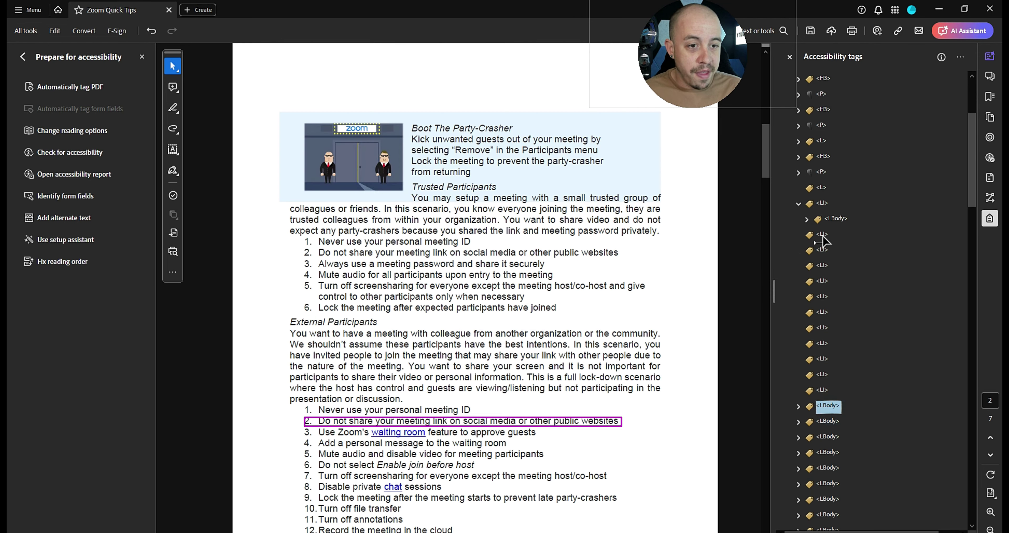
left_click_drag(828, 420, 822, 266)
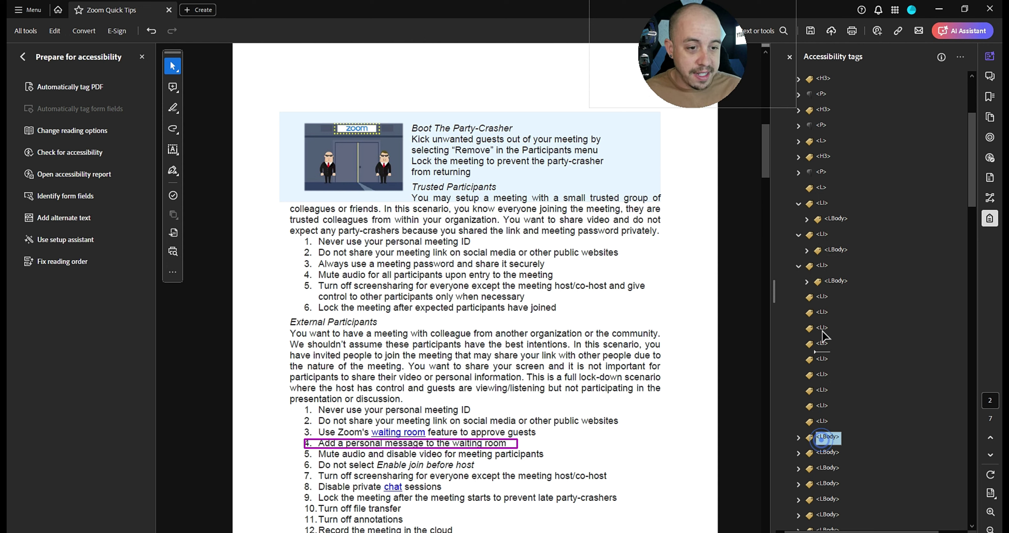
left_click_drag(822, 443, 823, 298)
left_click_drag(823, 390, 825, 336)
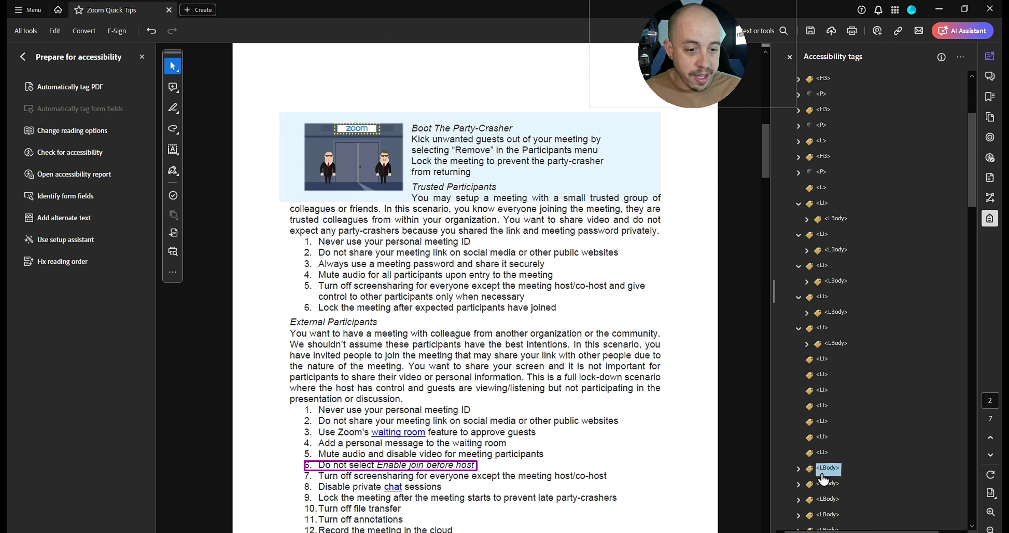
left_click(822, 187)
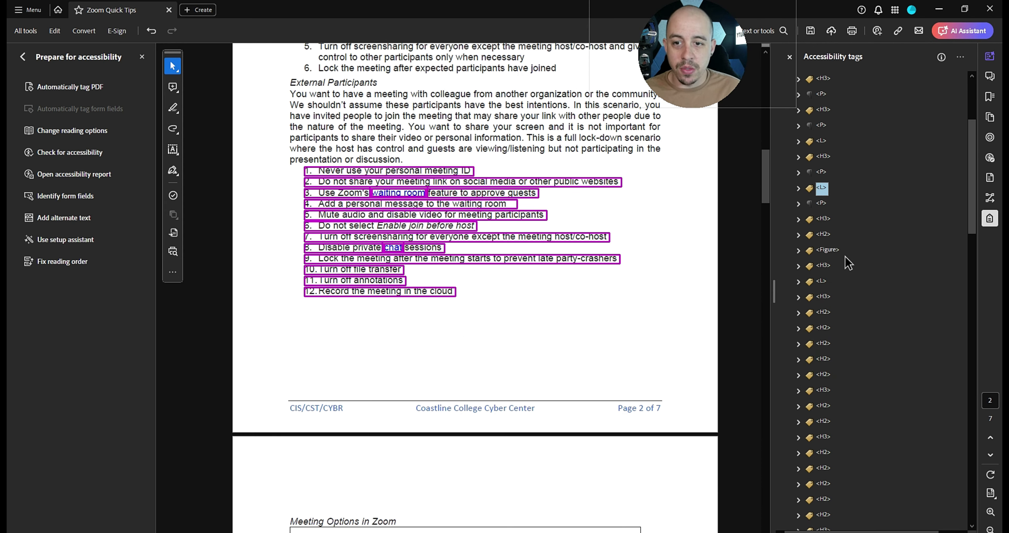
Change the blank content of the P tag after the External Participants list to a Page artifact and delete the leftover tag.
key("Up")
key("Down")
key("Down")
key("Right")
key("Right")
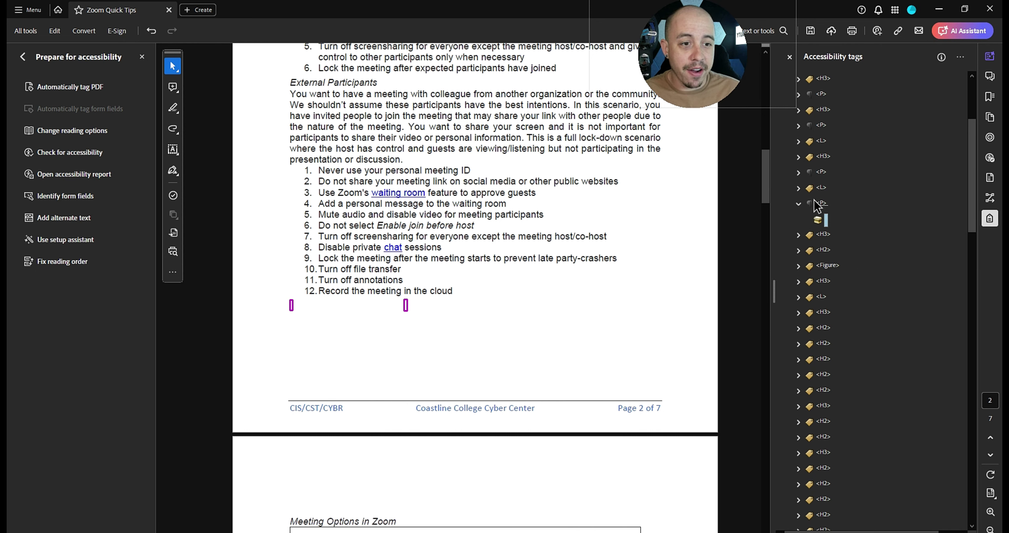
left_click(821, 204)
left_click(819, 222)
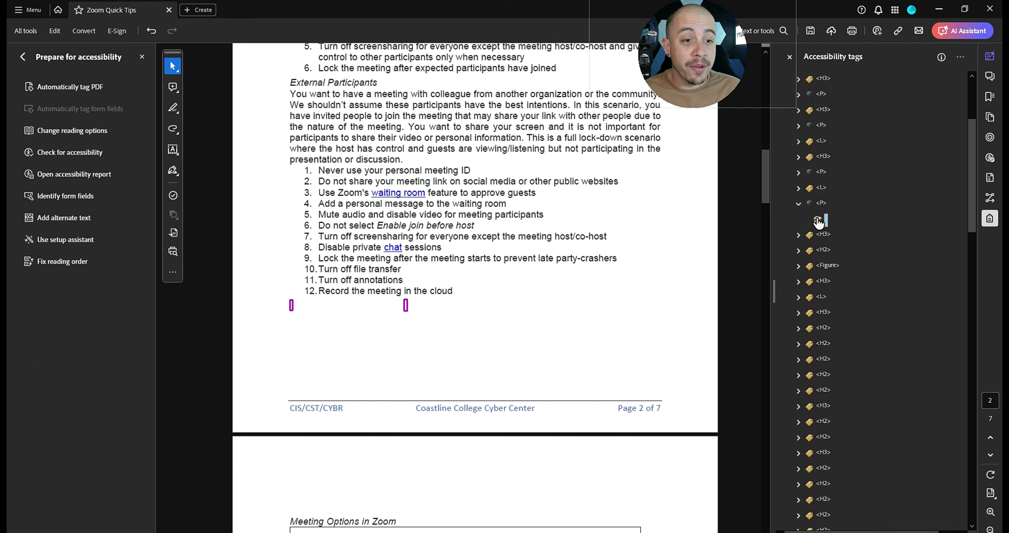
right_click(818, 222)
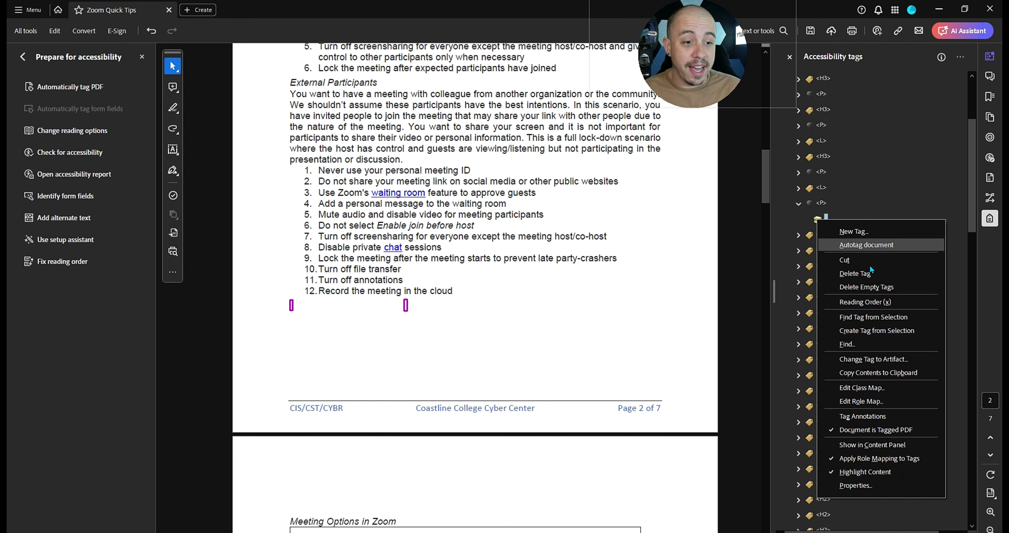
left_click(889, 359)
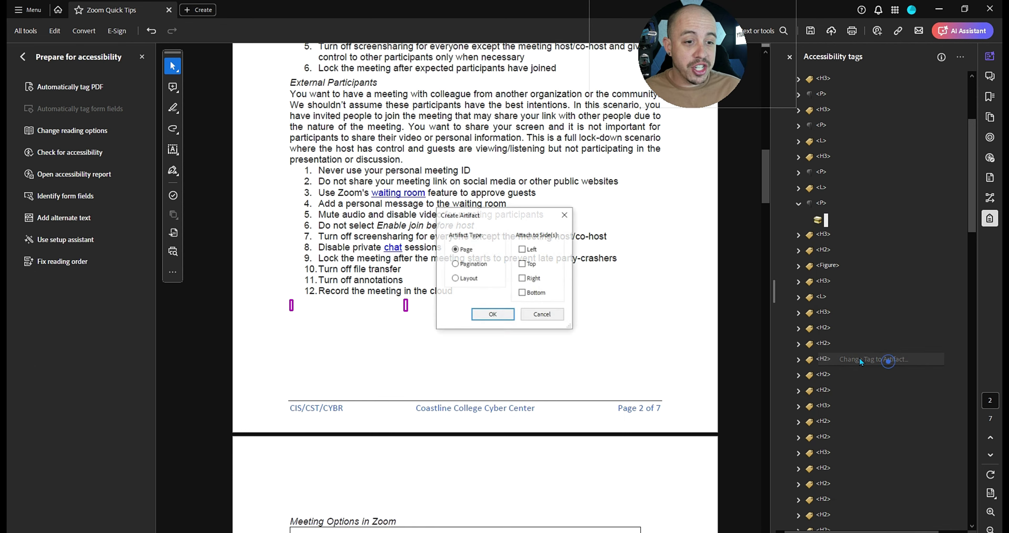
left_click(493, 314)
left_click(824, 203)
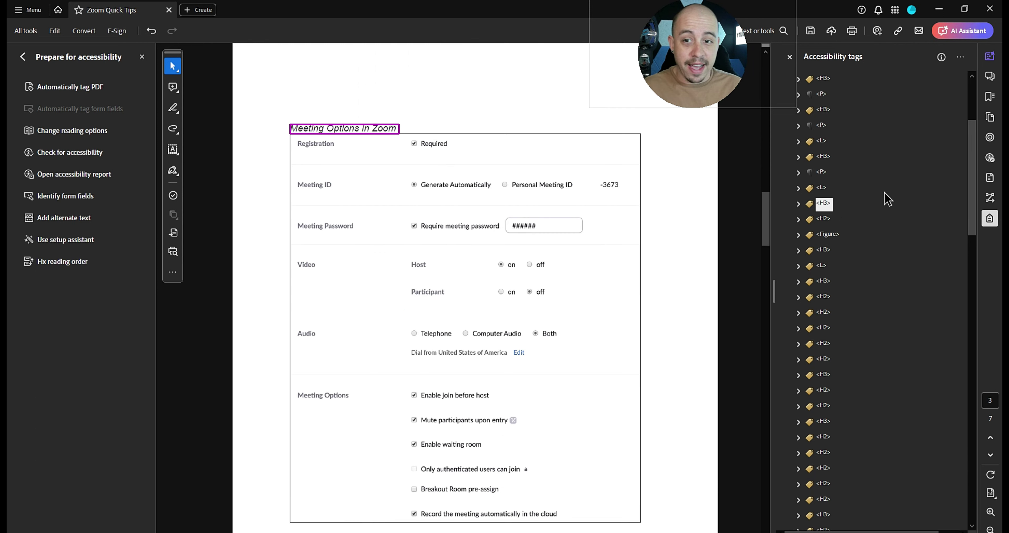
Change the blank content of the H2 tag after the Meeting Options in Zoom heading to an artifact and delete that tag.
left_click(817, 218)
key("Right")
key("Down")
key("Down")
right_click(820, 234)
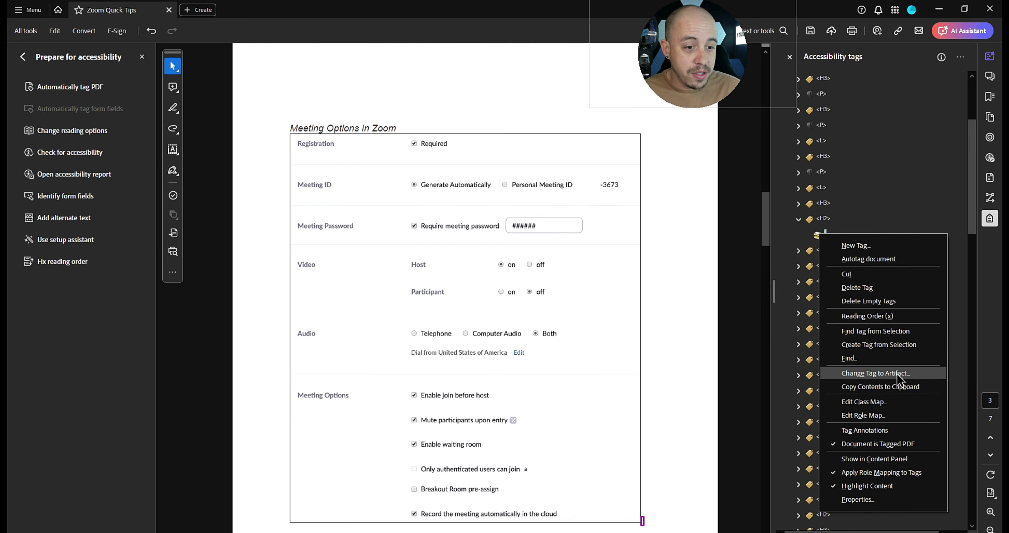
left_click(900, 374)
left_click(502, 315)
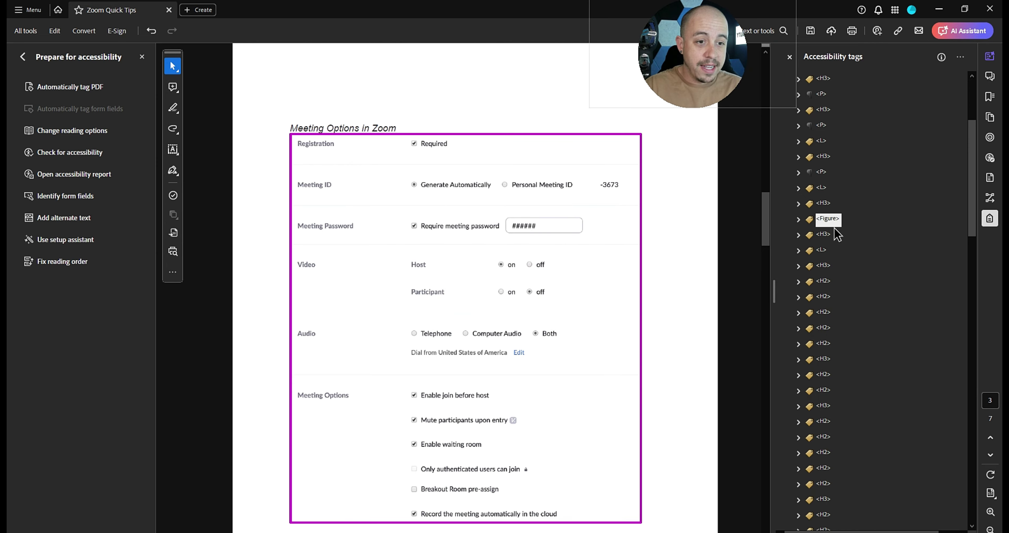
Check the alternate text in the properties of the Meeting Options in Zoom figure tag.
right_click(828, 220)
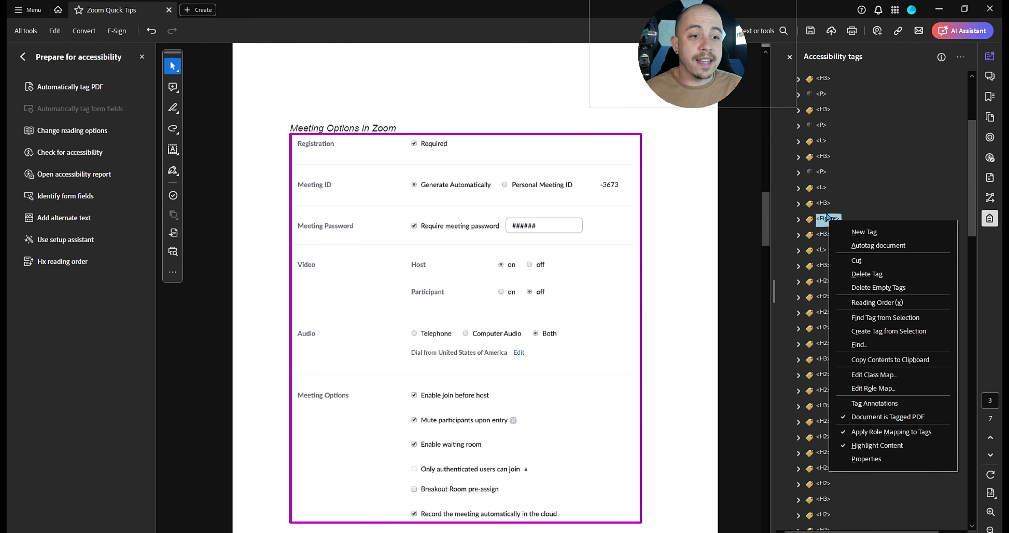
left_click(892, 458)
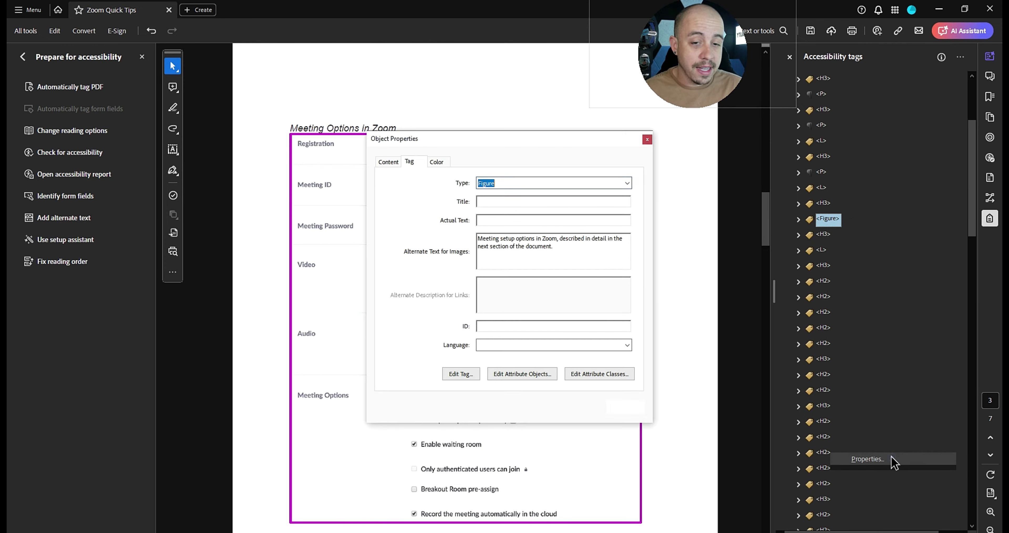
left_click(625, 406)
Move the two Span tags and the Link tag of the Registration Required line into the Zoom Meeting Setup H3 tag.
key("Down")
key("Down")
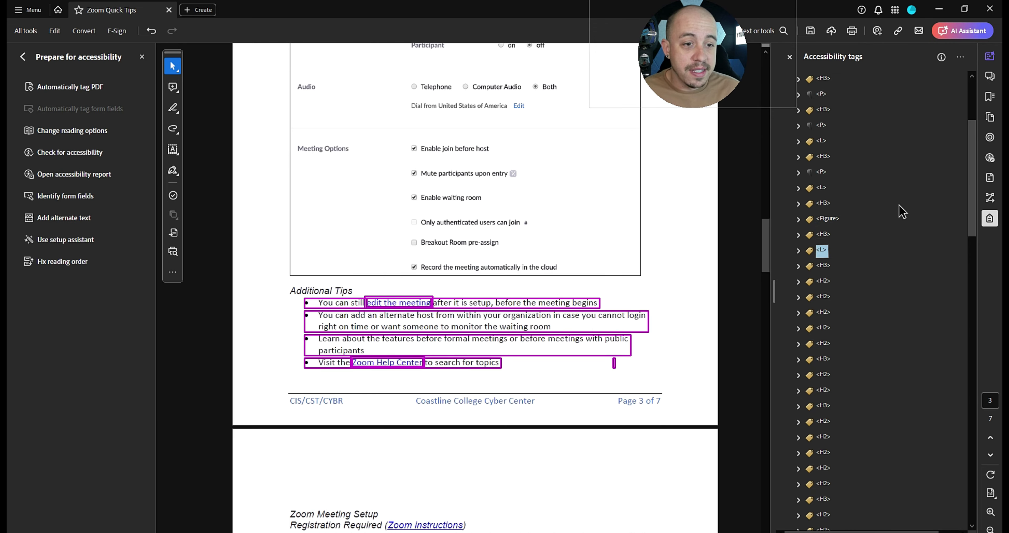
key("Down")
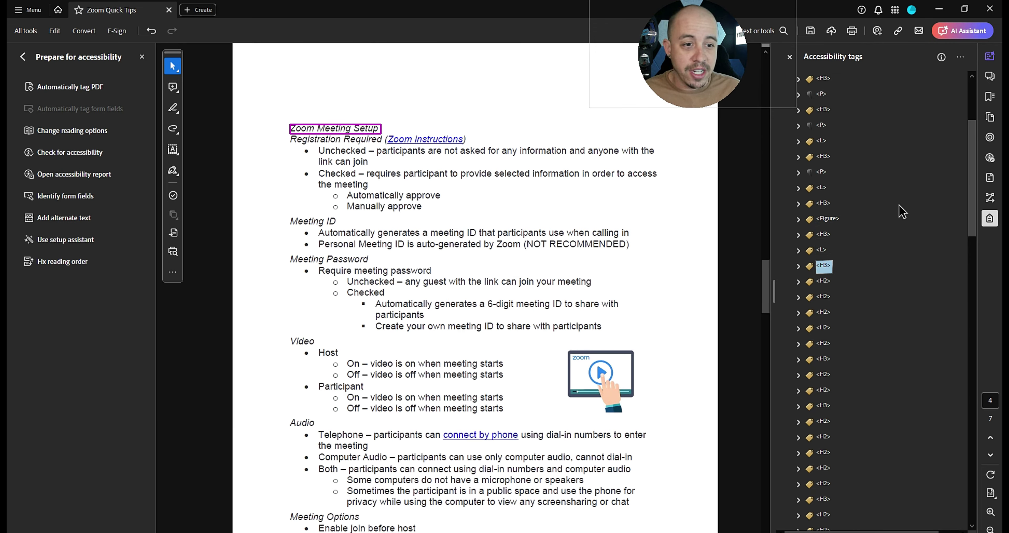
key("Down")
key("Right")
key("Down")
key("shift+Down")
key("shift+Down")
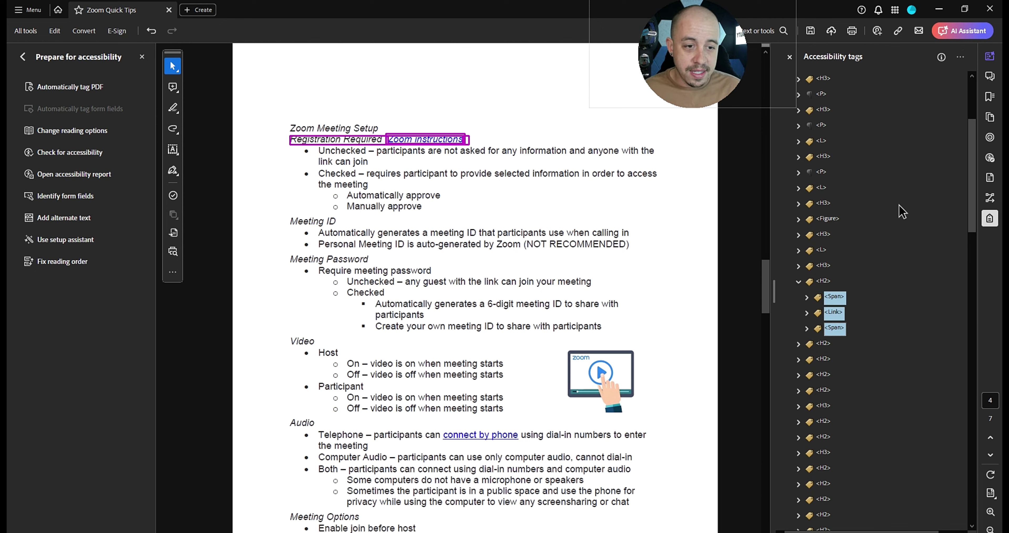
key("ctrl+x")
key("Up")
key("Up")
key("Up")
key("Up")
key("Right")
key("Down")
key("ctrl+v")
Delete the emptied H2 tag of the Registration Required line.
key("Down")
key("Down")
key("Down")
key("Down")
key("Delete")
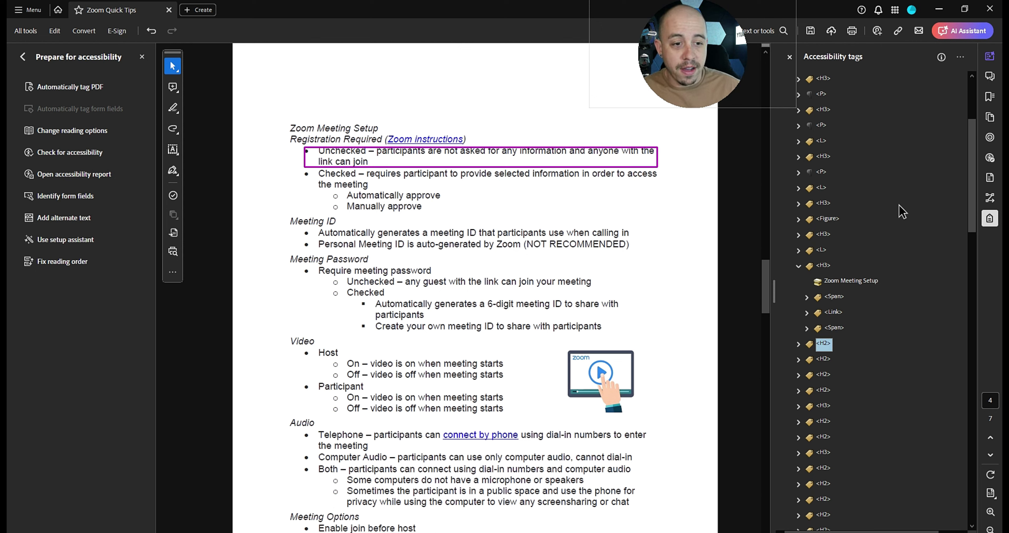
Check the tags inside the Zoom Meeting Setup H3 and collapse the heading tag.
key("Up")
key("Up")
key("Right")
key("Down")
key("Down")
key("Up")
key("Up")
key("Left")
key("Up")
key("Up")
key("Up")
key("Left")
Examine the tagging of the headings and nested list items from Registration Required through Record the meeting in the cloud.
key("Down")
key("Down")
key("Down")
key("Down")
key("Down")
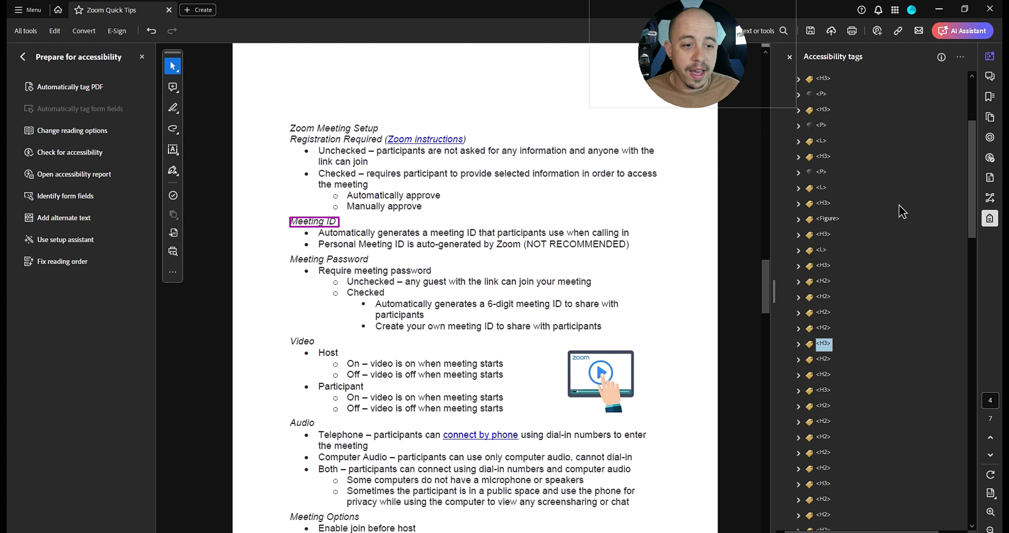
key("Up")
key("Up")
key("Up")
key("Up")
key("Down")
key("Down")
key("Down")
key("Down")
key("Down")
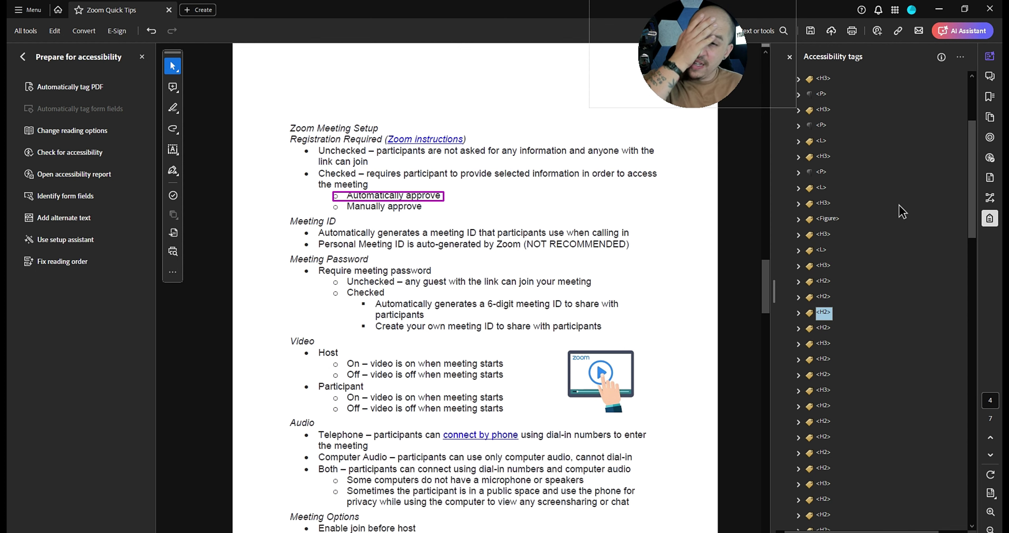
key("Down")
key("Down")
key("Down")
key("Down")
key("Down")
key("Down")
key("Down")
key("Down")
key("Down")
key("Down")
key("Down")
key("Down")
key("Down")
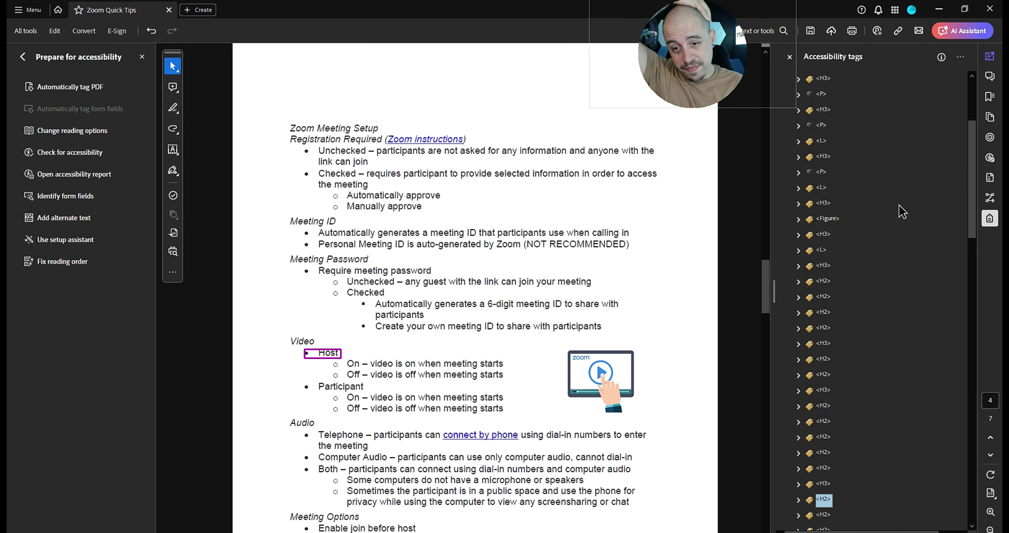
key("Down")
key("Down")
key("Down")
key("Down")
key("Down")
key("Down")
key("Down")
key("Down")
key("Down")
key("Down")
key("Down")
key("Down")
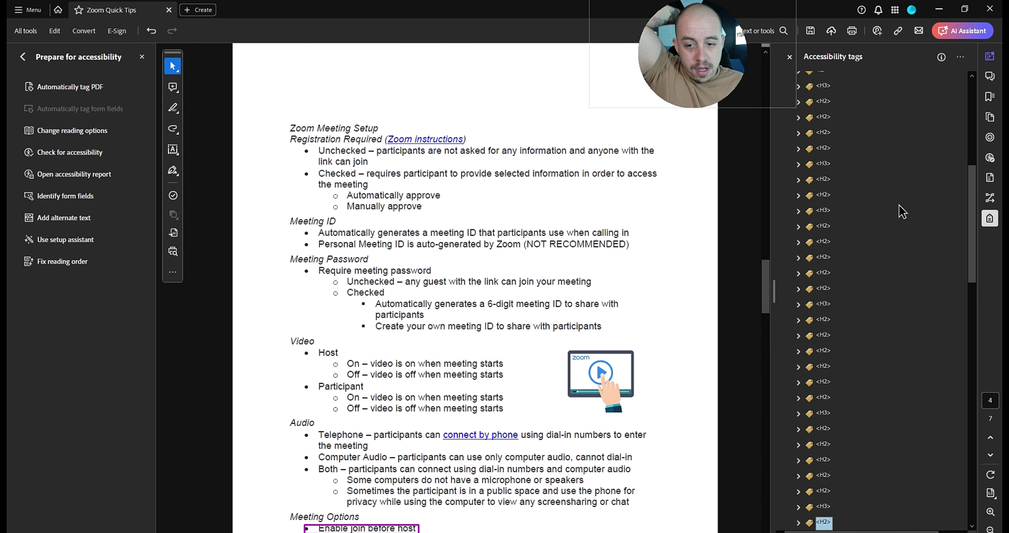
key("Down")
key("Down")
key("Down")
key("Down")
key("Down")
key("Down")
key("Down")
key("Down")
key("Down")
key("Down")
key("Down")
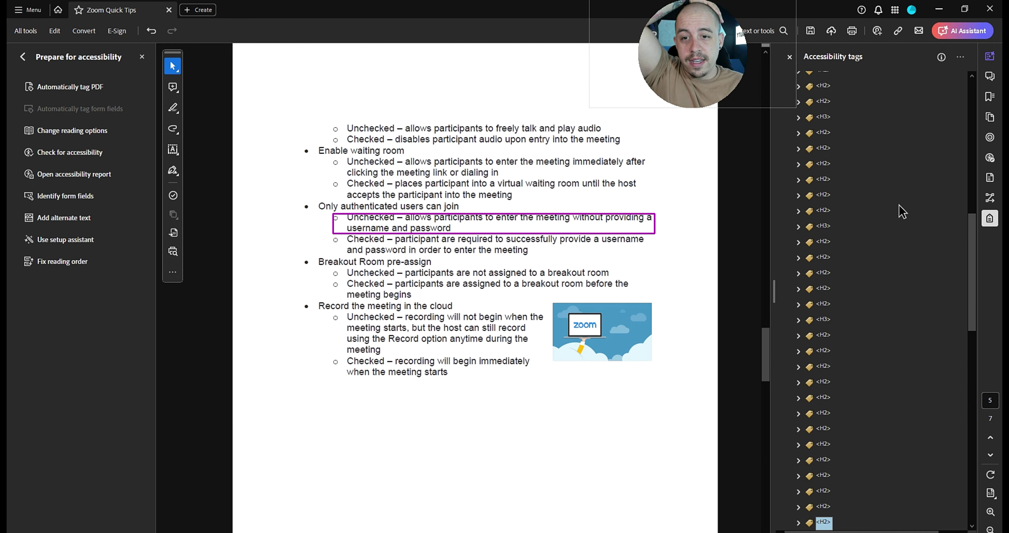
key("Down")
key("Down")
key("Down")
key("Down")
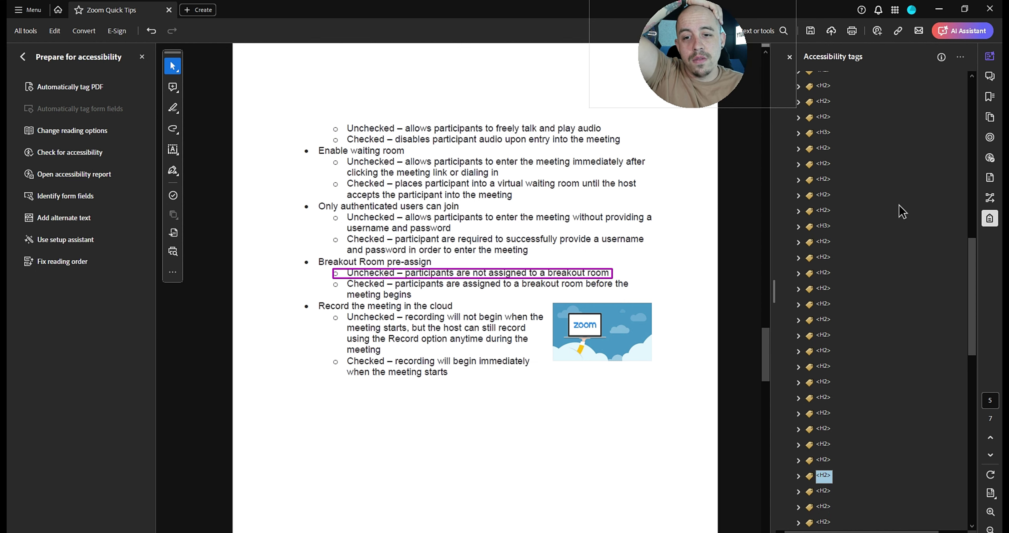
key("Down")
key("Down")
key("Down")
key("Up")
key("Up")
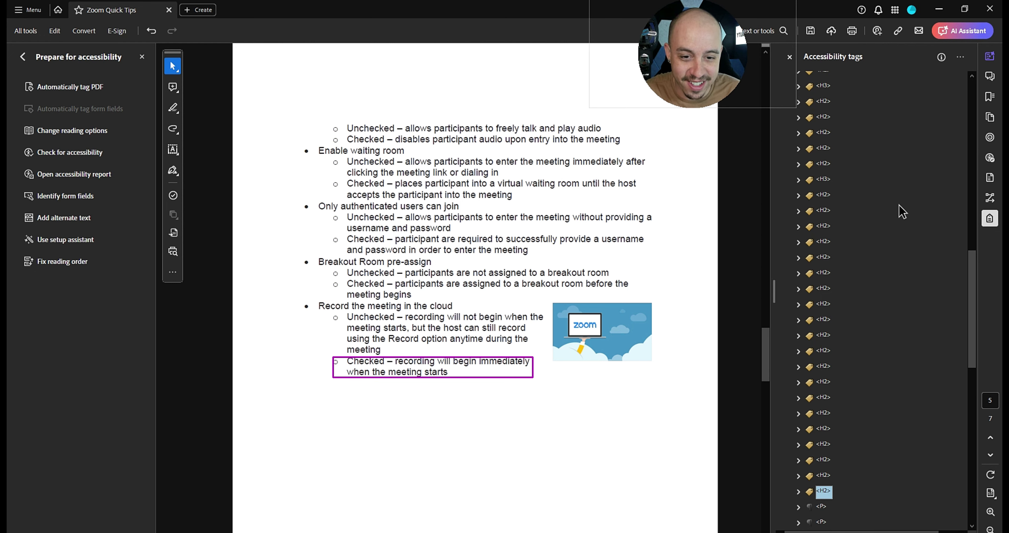
Change the H2 tags of all Meeting Options list items, from Enable join before host through the last Checked item, to LBody.
key("shift+Up")
key("shift+Up")
key("shift+Up")
key("shift+Up")
key("shift+Up")
key("shift+Up")
key("shift+Up")
key("shift+Up")
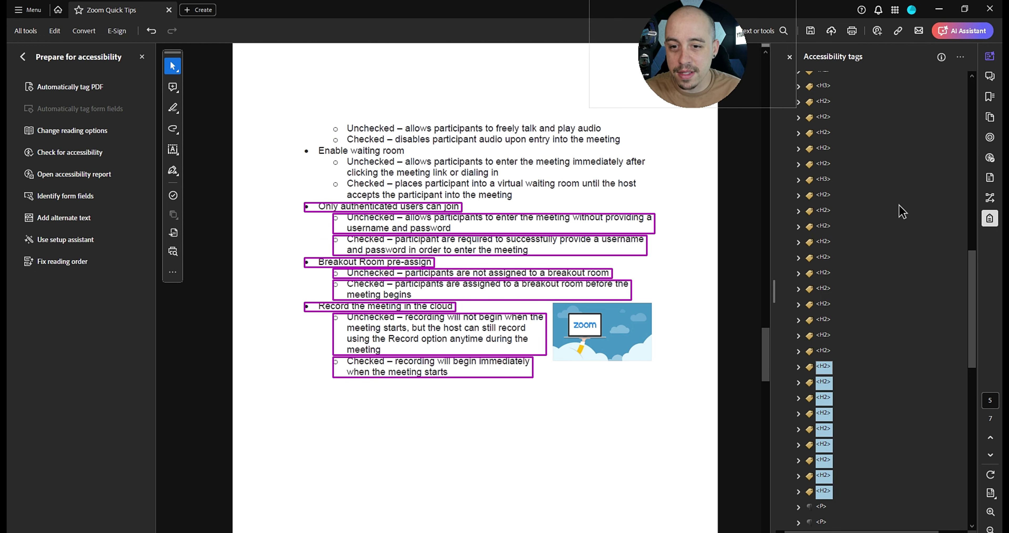
key("shift+Up")
key("shift+Up")
key("shift+Up")
key("shift+Up")
key("shift+Up")
key("shift+Up")
key("shift+Up")
key("shift+Up")
key("shift+Up")
key("shift+Up")
key("shift+Up")
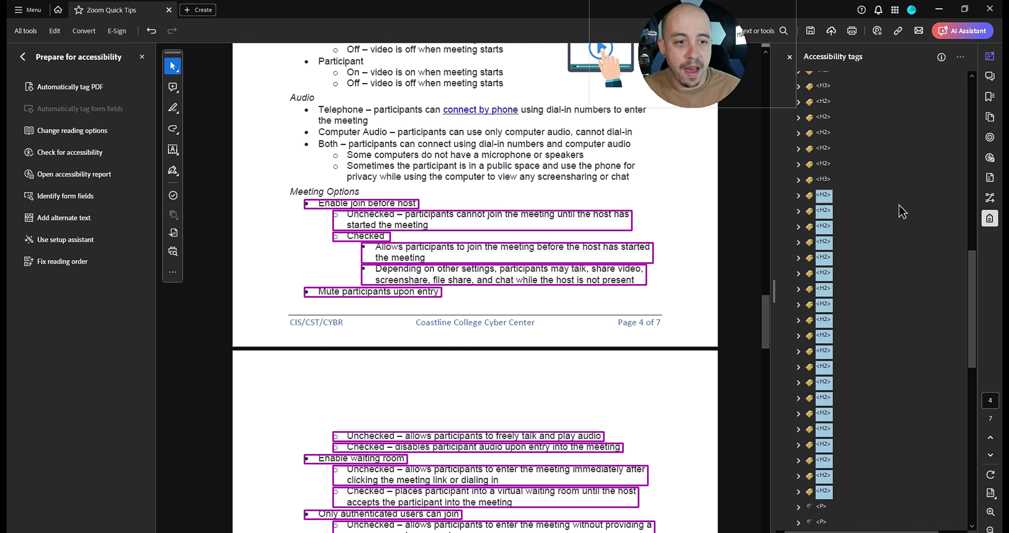
right_click(824, 202)
left_click(857, 422)
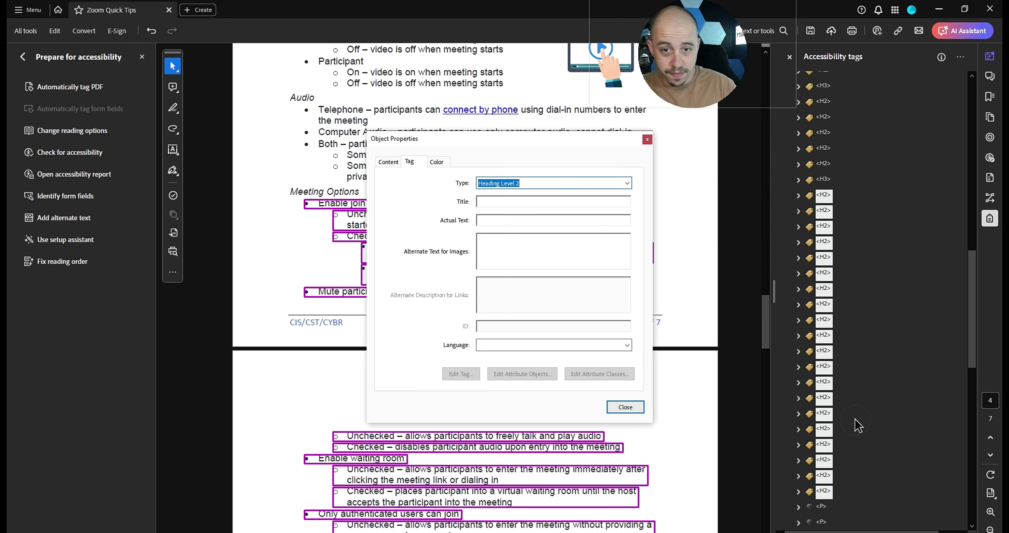
type("LBody")
key("Return")
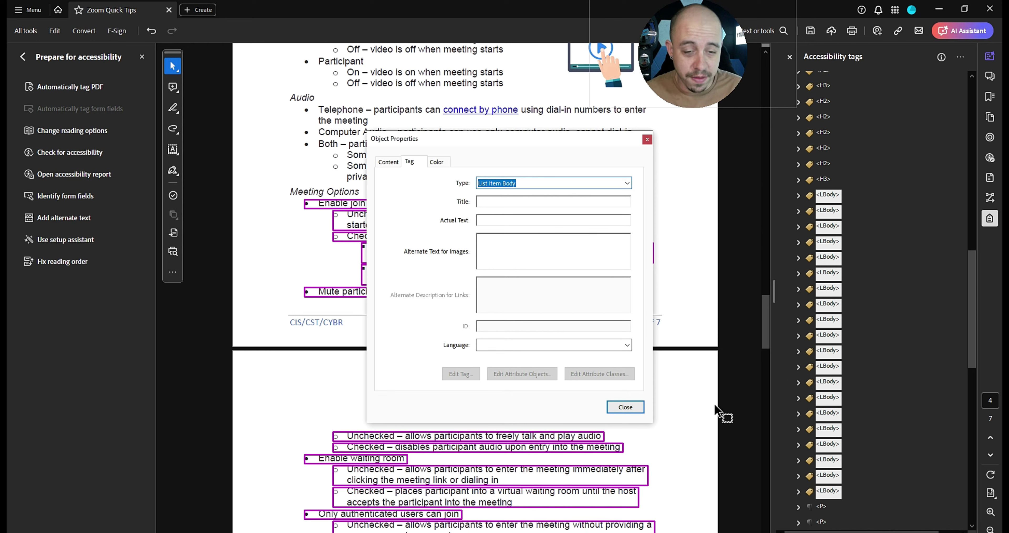
left_click(625, 406)
Change the H2 tags of the list items under Registration Required, Meeting ID, Meeting Password, Video and Audio to LBody, leaving the H3 headings out.
left_click(825, 163)
key("shift+Up")
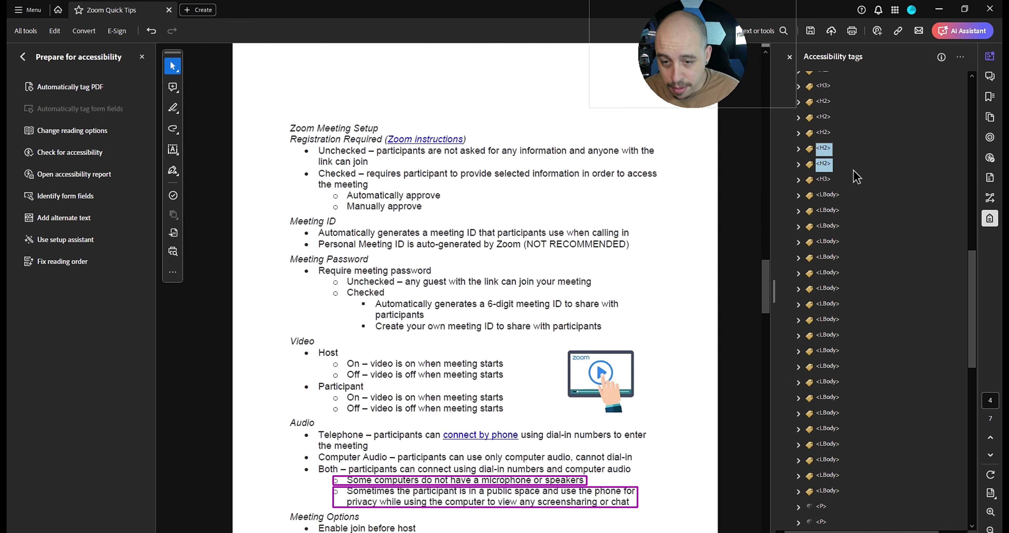
key("shift+Up")
key("shift+Up")
key("shift+Up")
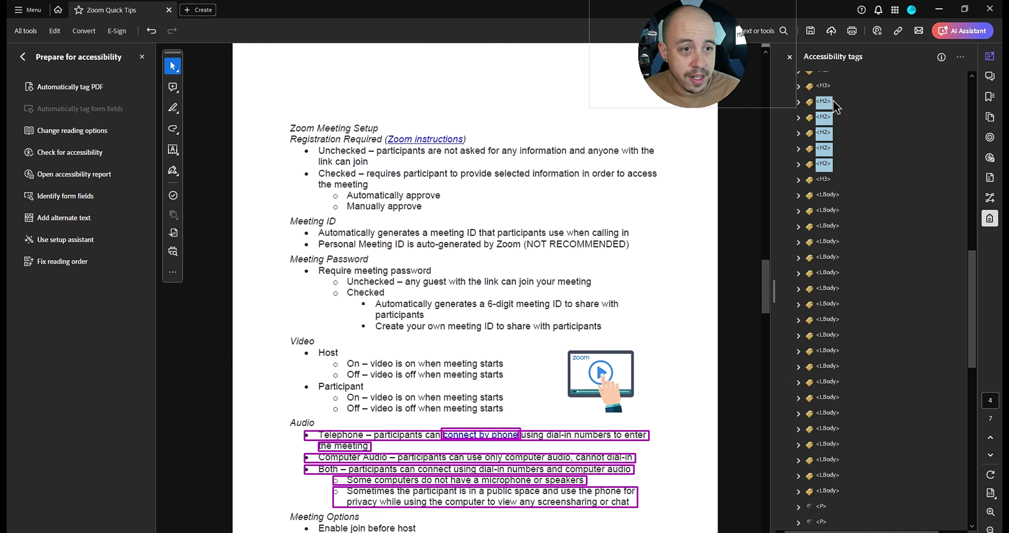
scroll(862, 315, "up", 3)
left_click(825, 226, "ctrl")
left_click(825, 210, "ctrl")
left_click(826, 193, "ctrl")
left_click(826, 176, "ctrl")
left_click(825, 164, "ctrl")
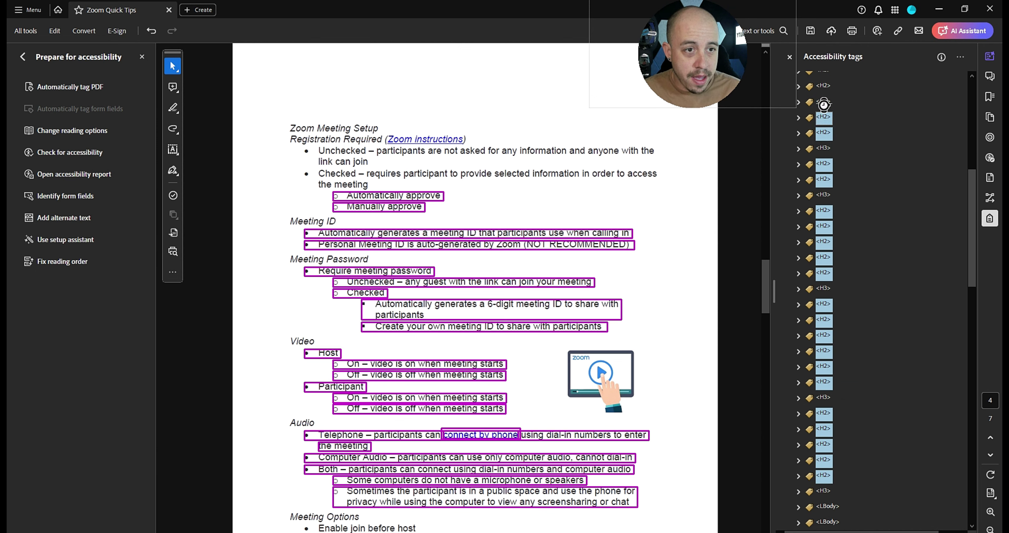
left_click(825, 101, "ctrl")
left_click(826, 86, "ctrl")
scroll(899, 297, "up", 3)
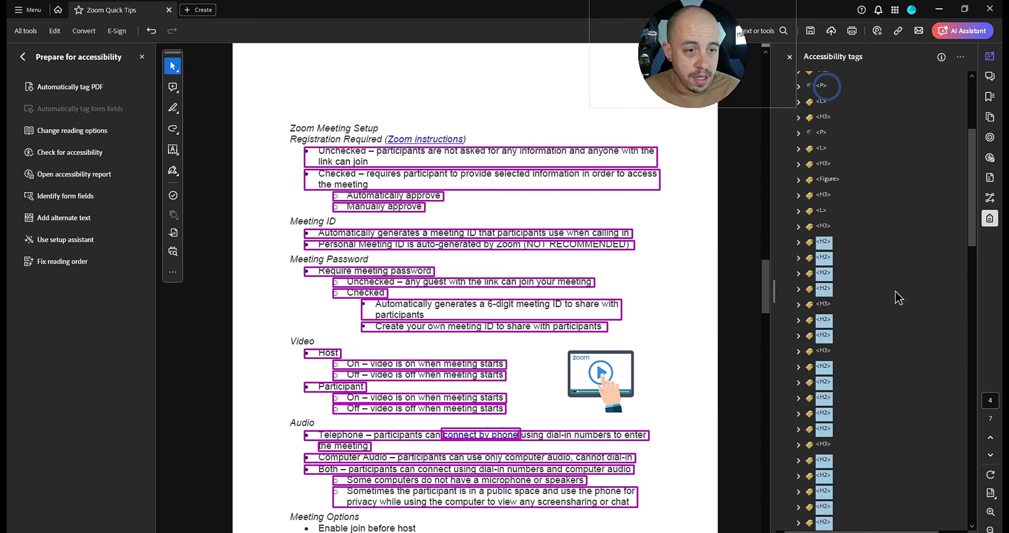
right_click(823, 242)
left_click(851, 465)
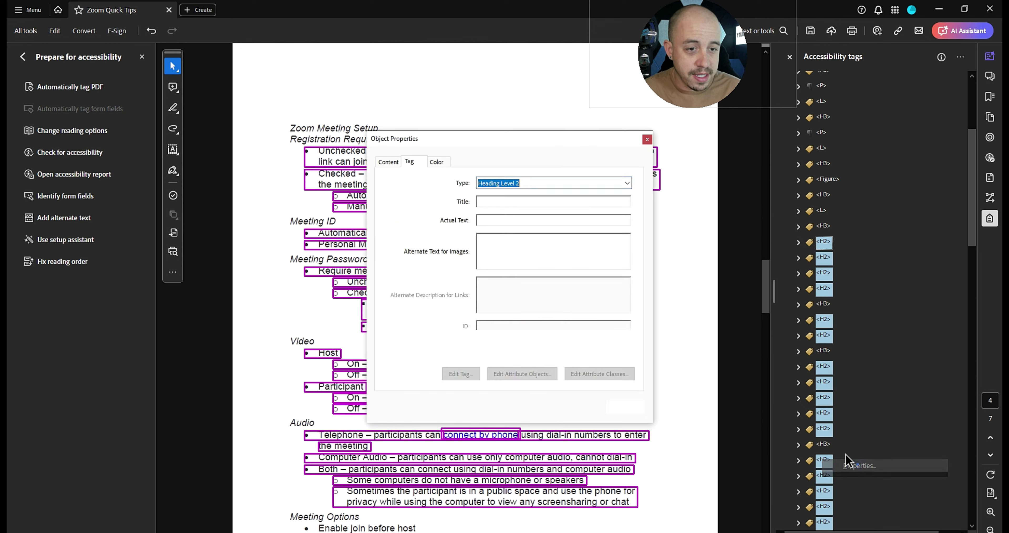
type("LBody")
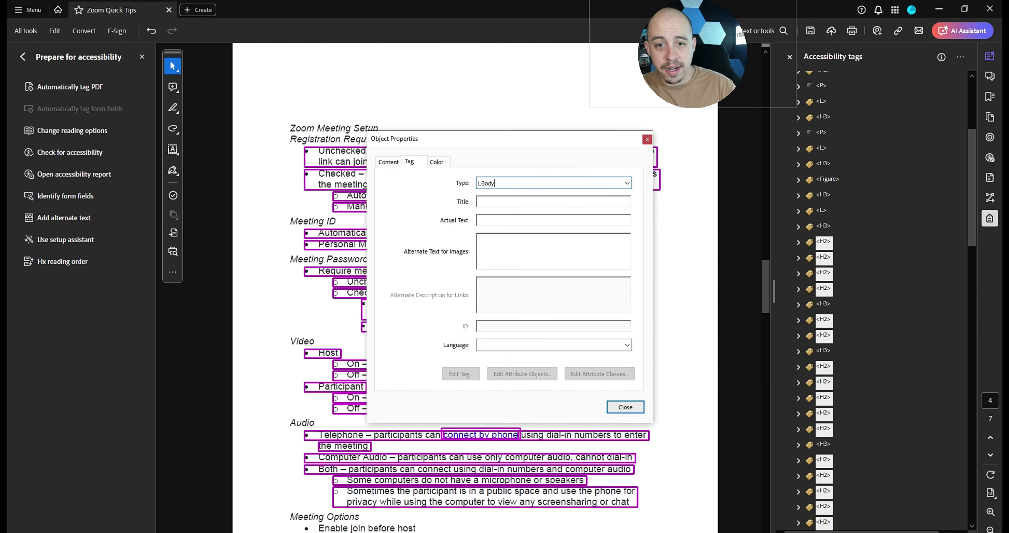
key("Return")
left_click(629, 409)
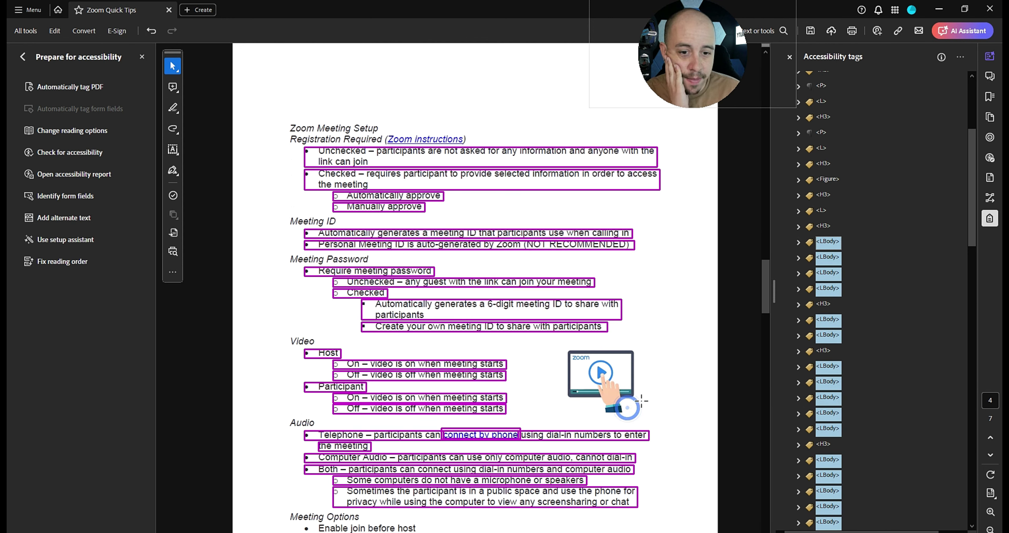
Add an L tag directly after the Zoom Meeting Setup H3 tag, ahead of the first LBody tag.
left_click(824, 226)
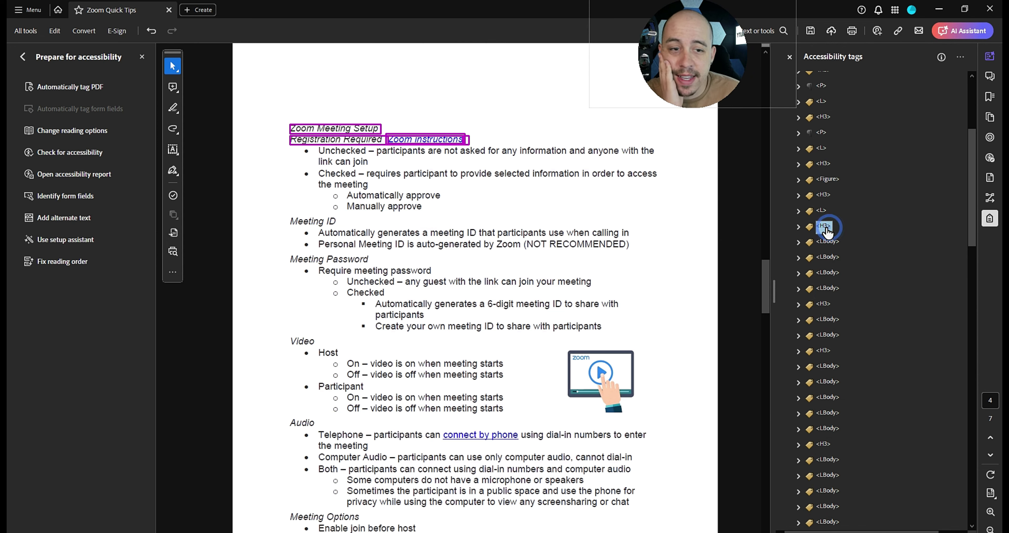
right_click(828, 232)
left_click(866, 235)
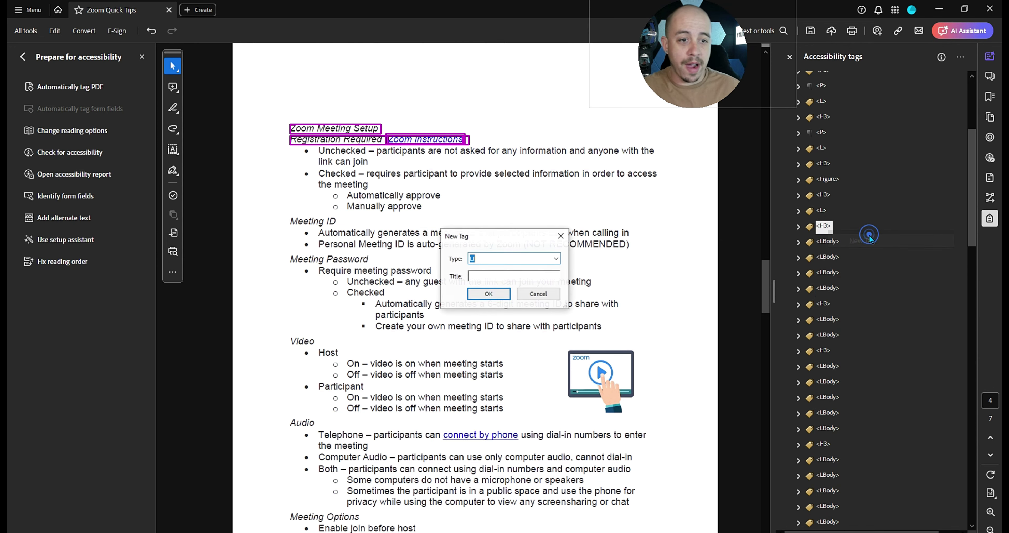
type("L")
key("Return")
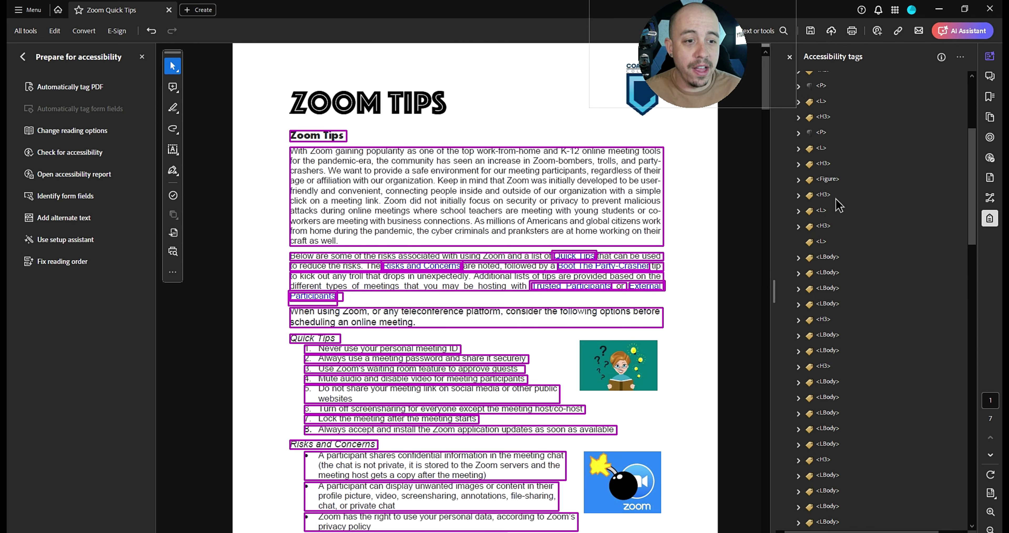
left_click(828, 259)
left_click(823, 247)
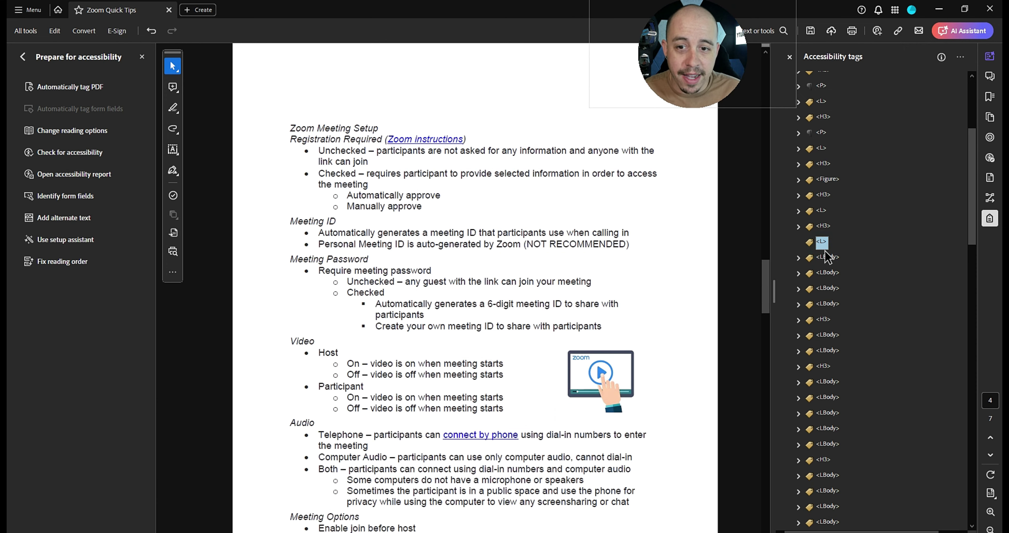
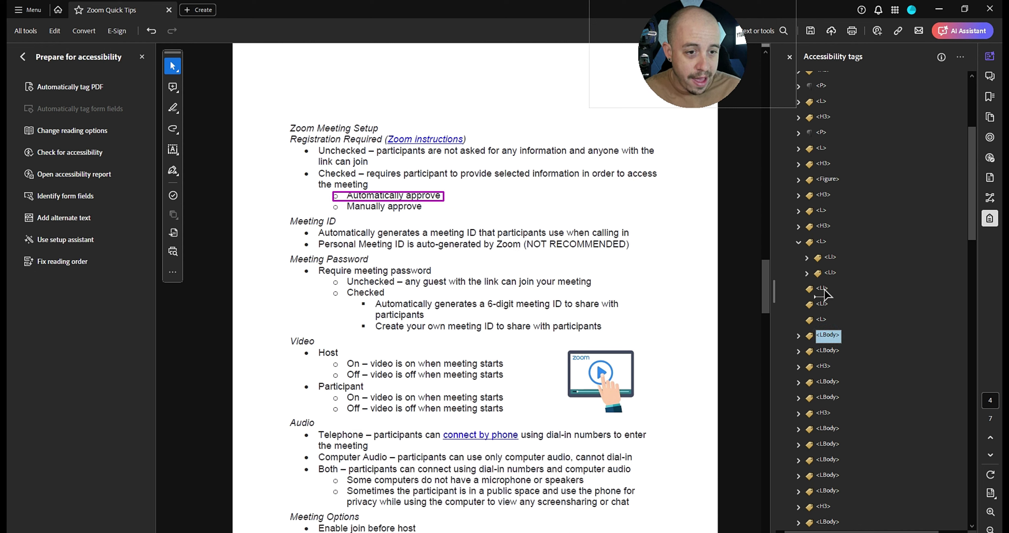
Put the Automatically approve and Manually approve LBody tags into separate LI tags and move both LI tags into the nested L tag.
left_click_drag(826, 294, 827, 294)
left_click_drag(829, 354, 823, 320)
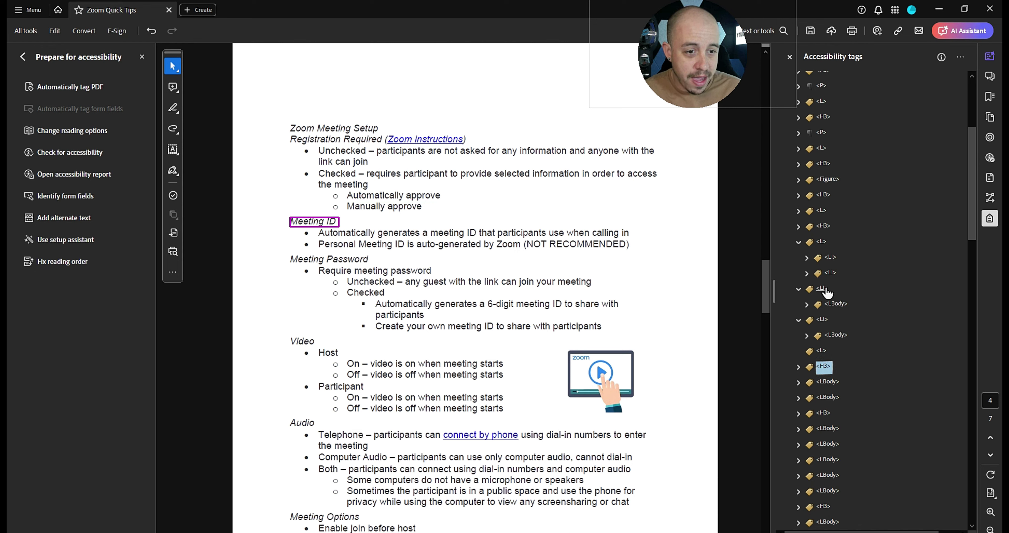
left_click(823, 289)
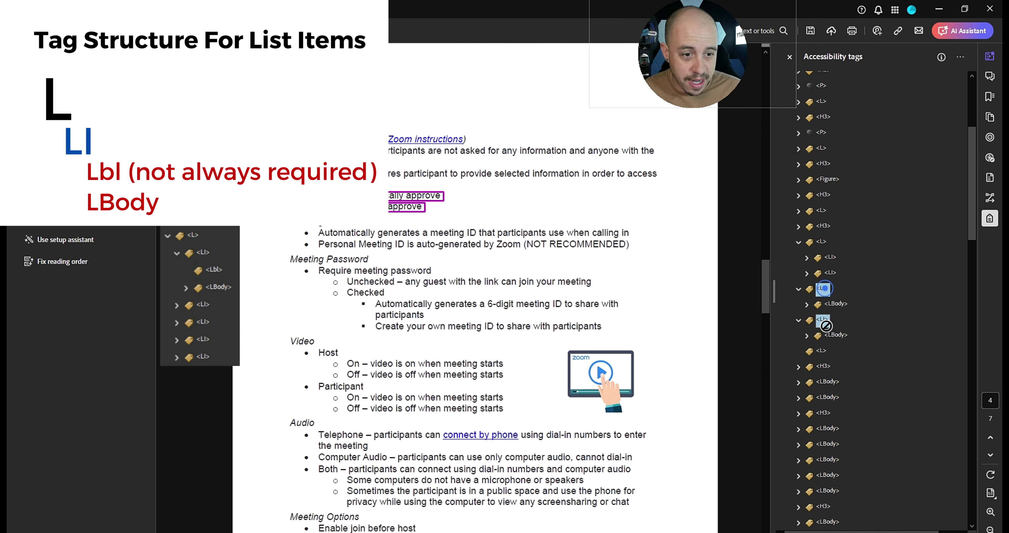
left_click_drag(826, 288, 825, 350)
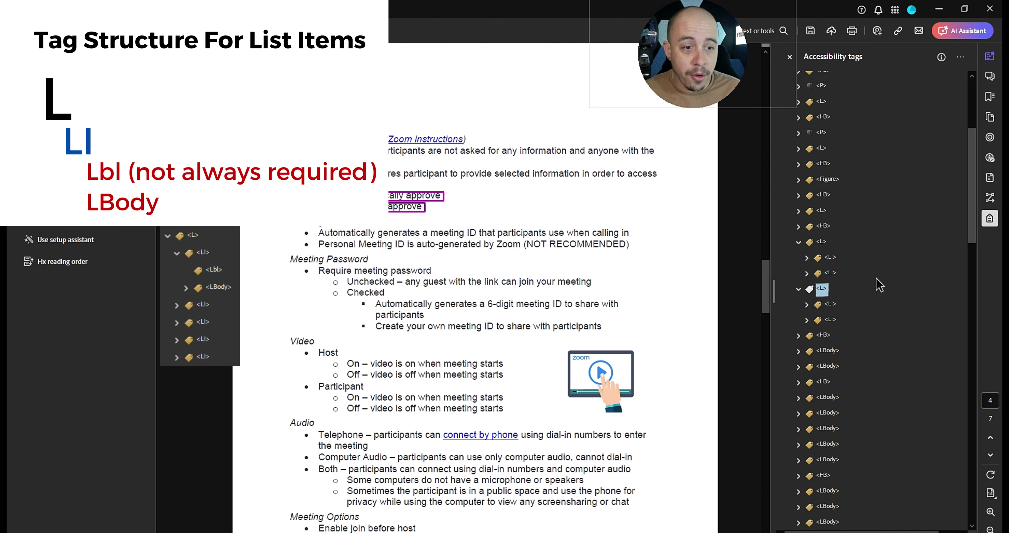
Place the nested L tag inside the LBody of the Checked – requires participant item and collapse the parent list.
key("Up")
key("Right")
key("Right")
key("Right")
key("Right")
key("ctrl+v")
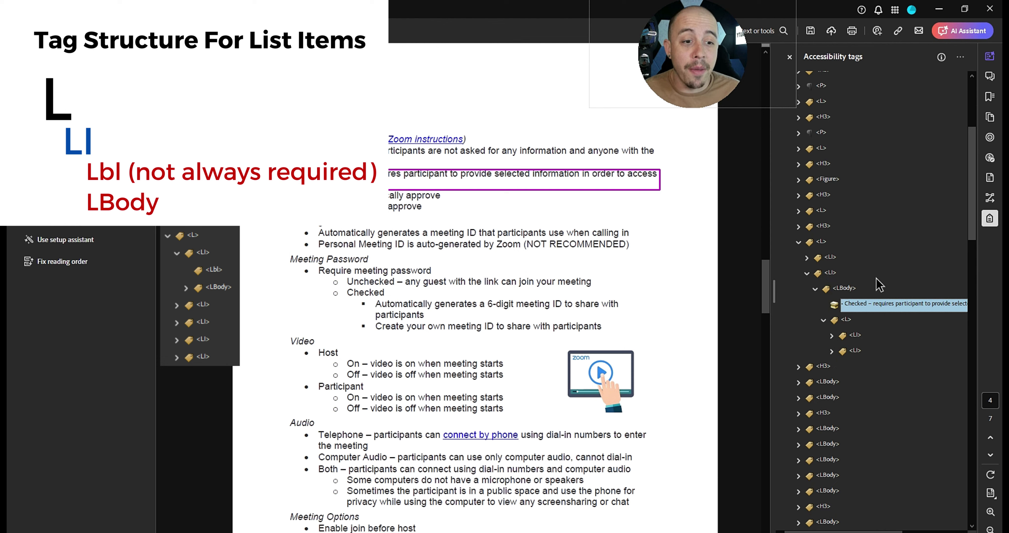
key("Up")
key("Left")
key("Left")
key("Left")
key("Left")
key("Left")
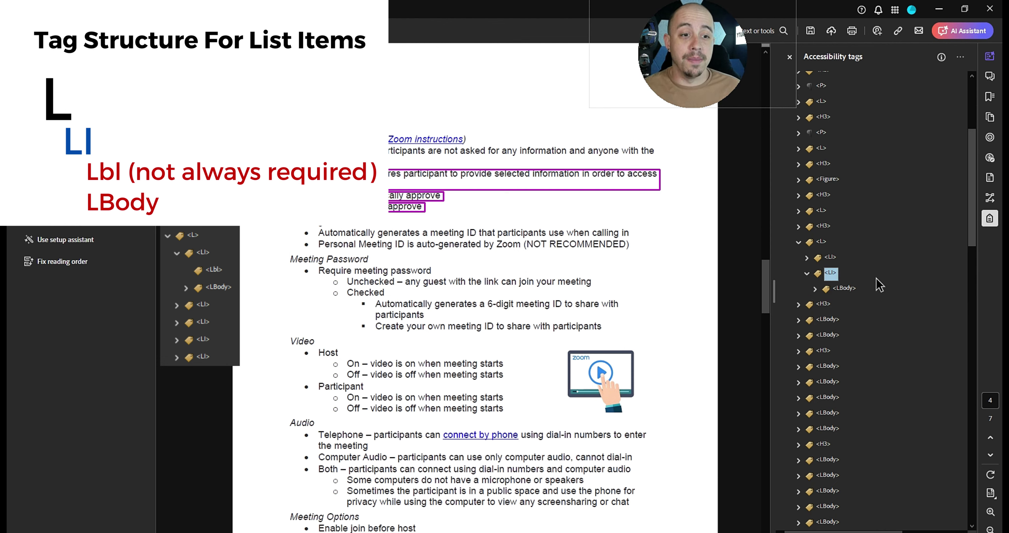
key("Up")
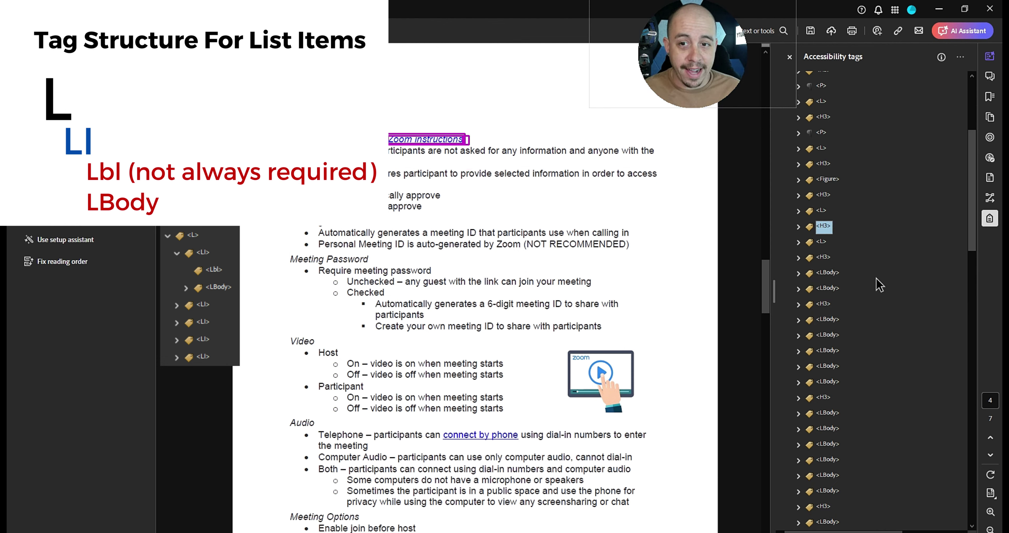
Add an L tag followed by two LI tags after the Meeting ID H3 tag.
key("Down")
key("Down")
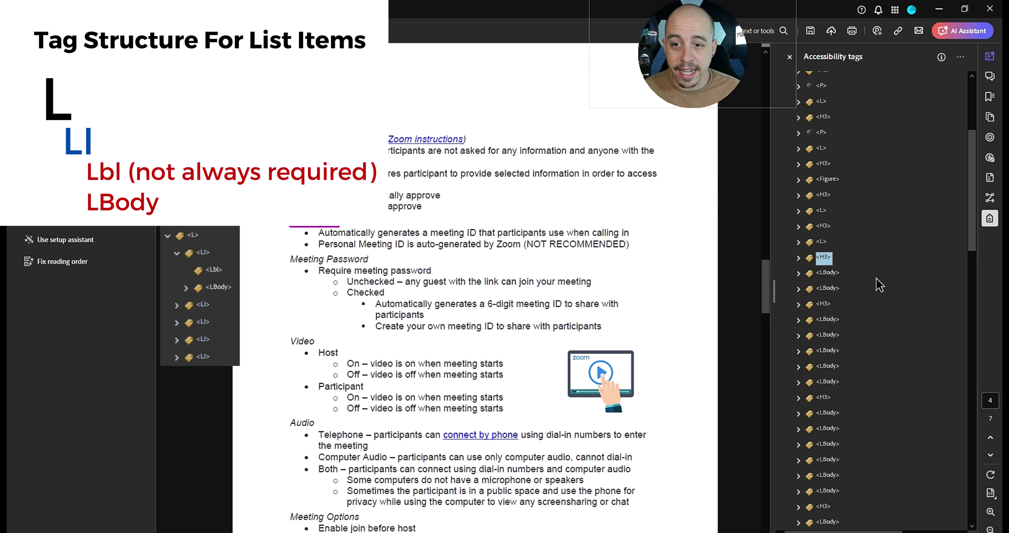
right_click(825, 254)
left_click(863, 264)
type("L")
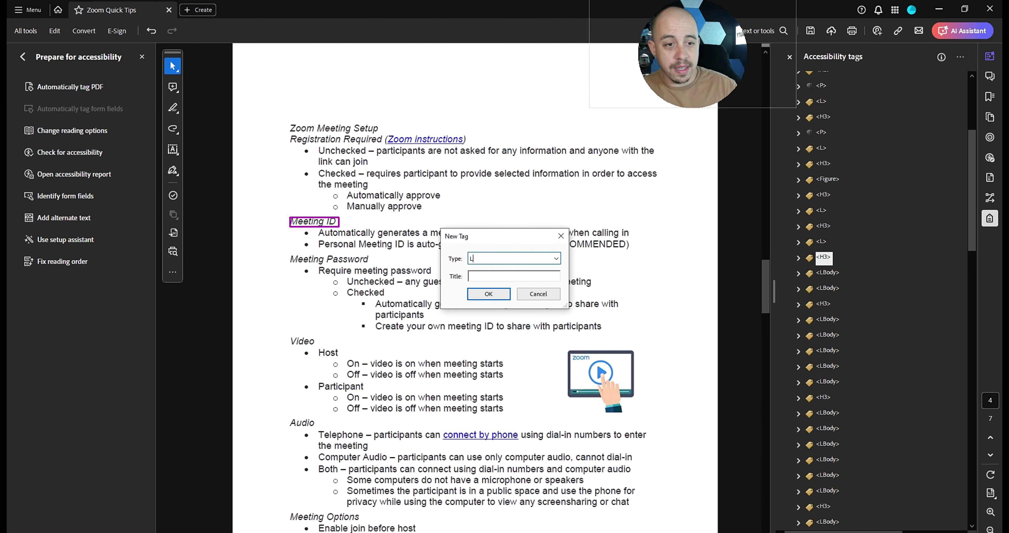
key("Return")
right_click(819, 270)
left_click(843, 285)
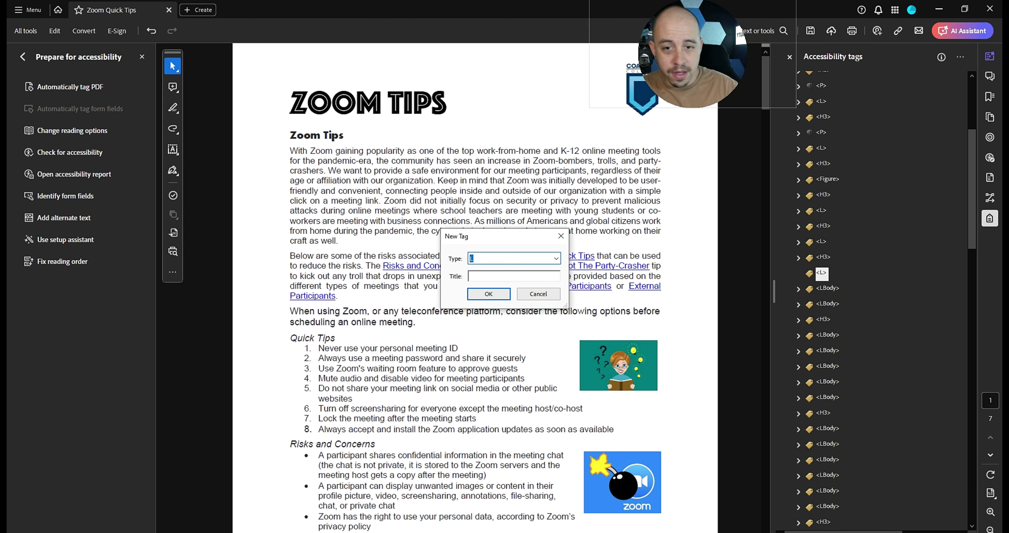
key("Return")
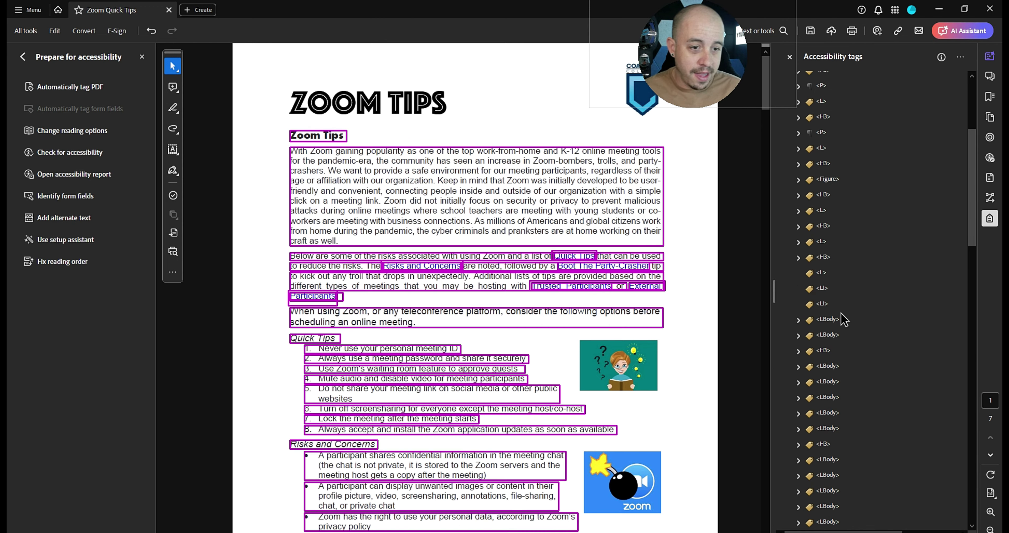
Move the two Meeting ID LBody tags into their own LI tags and nest both LI tags in the L tag.
left_click(839, 319)
left_click_drag(838, 318, 822, 289)
left_click(831, 337)
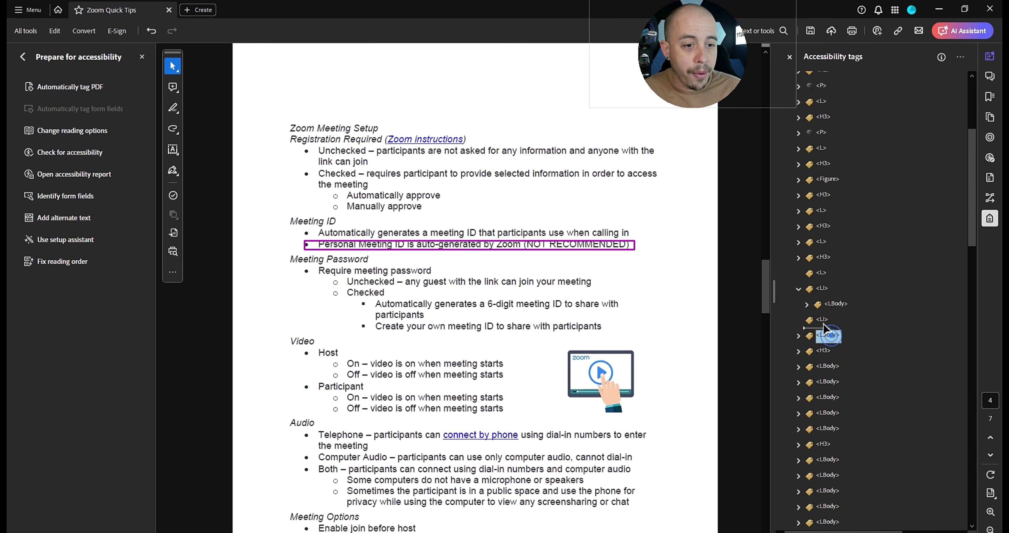
left_click_drag(823, 323, 829, 322)
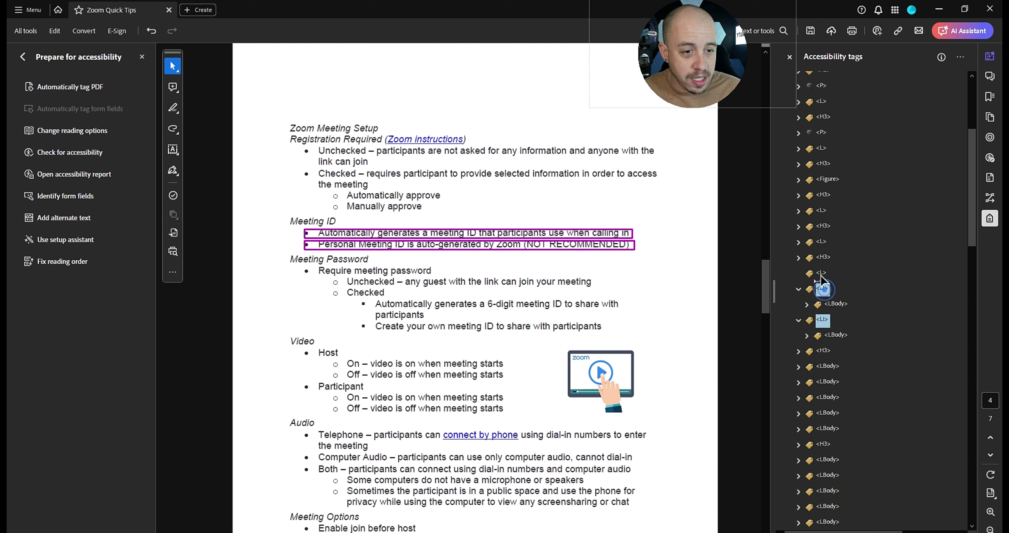
Add an L tag after the Meeting Password H3 tag.
right_click(824, 322)
left_click(862, 80)
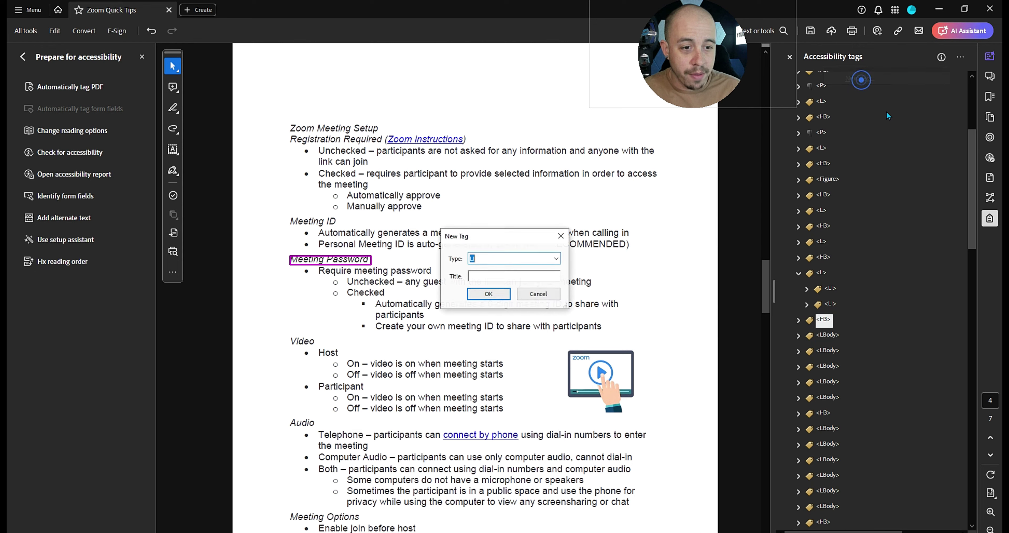
type("L")
key("Return")
Add two more L tags after the new L tag below the Meeting Password H3 tag.
right_click(820, 306)
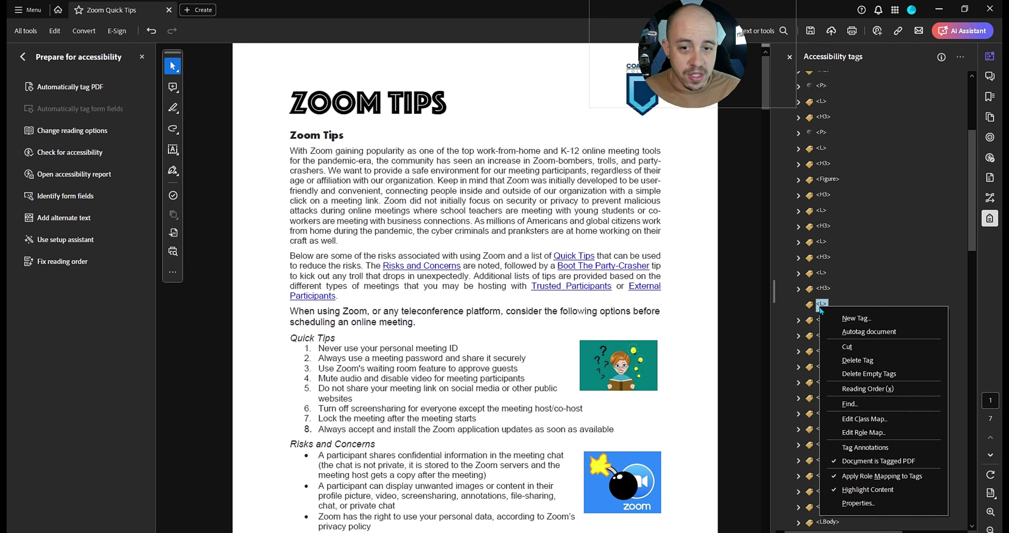
left_click(800, 336)
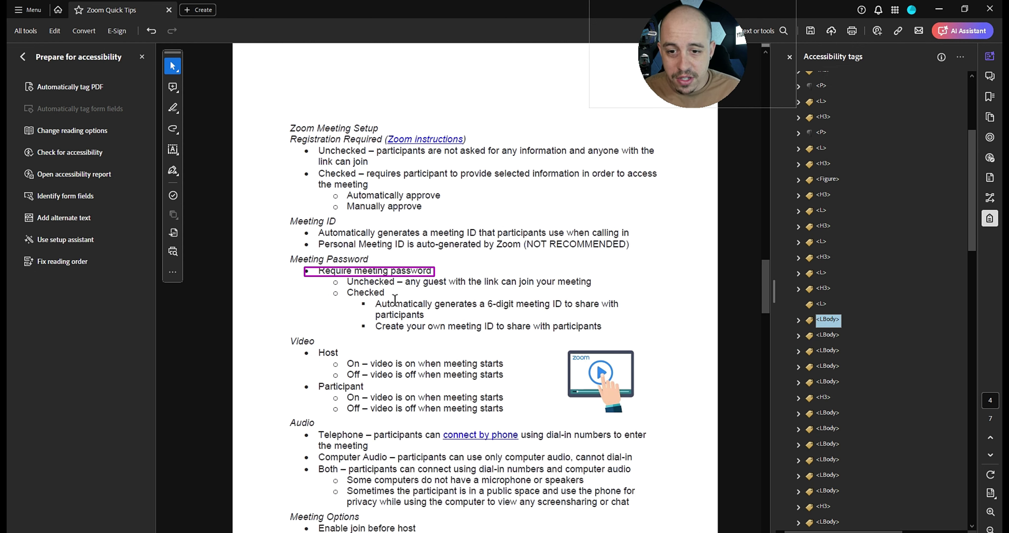
mouse_move(378, 304)
left_mouse_down()
mouse_move(626, 325)
mouse_move(383, 292)
left_mouse_up()
left_click(370, 271)
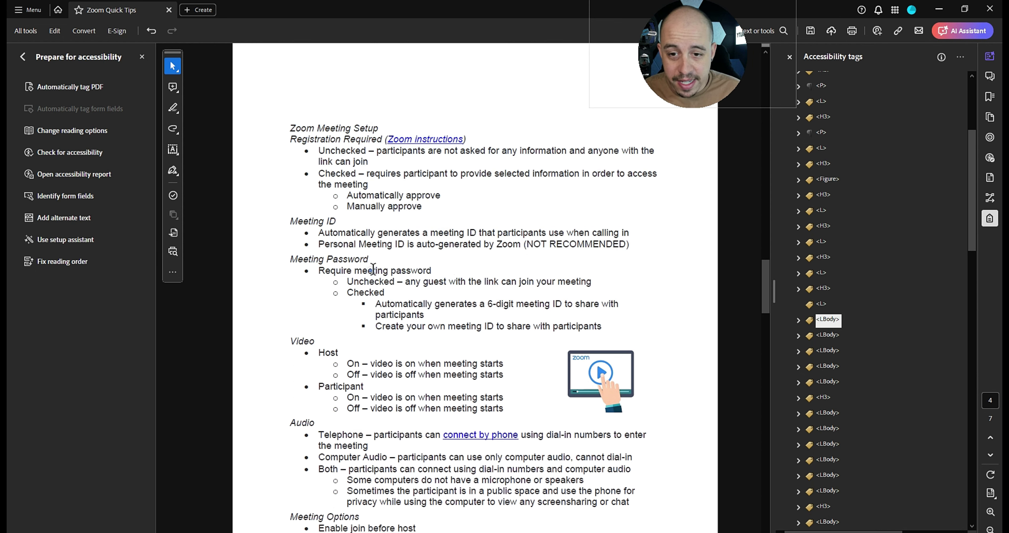
right_click(823, 304)
left_click(855, 318)
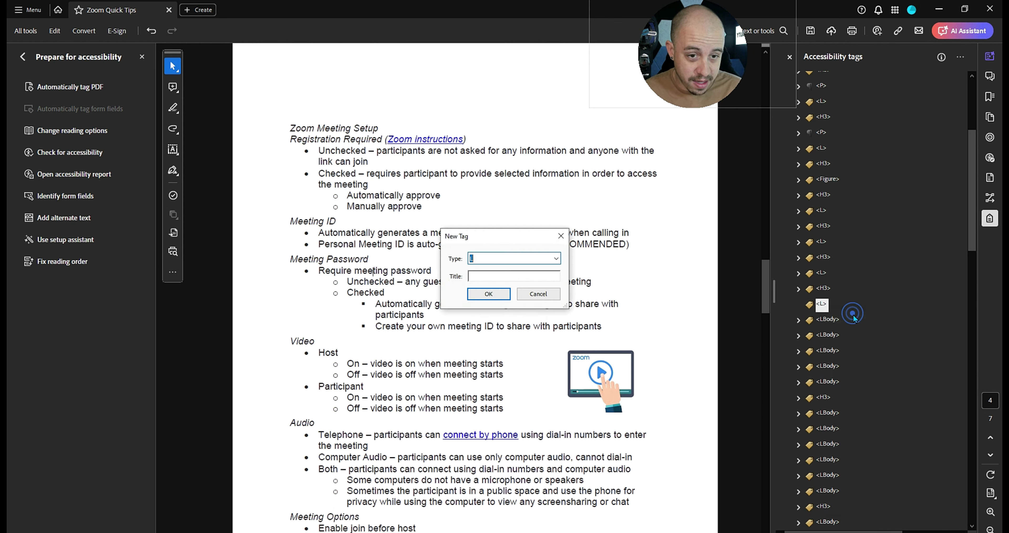
key("Return")
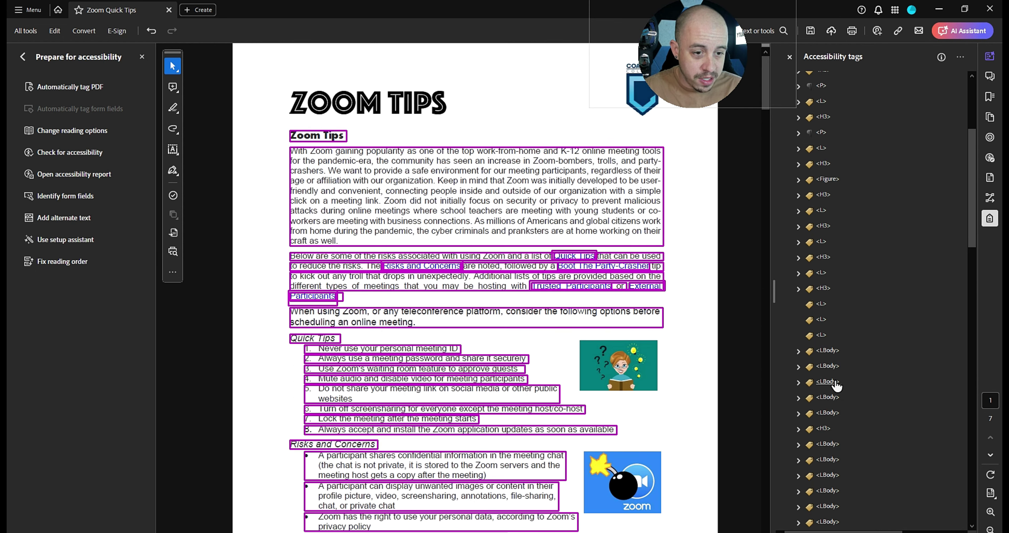
Add five LI tags after the three empty L tags of the Meeting Password section.
right_click(826, 339)
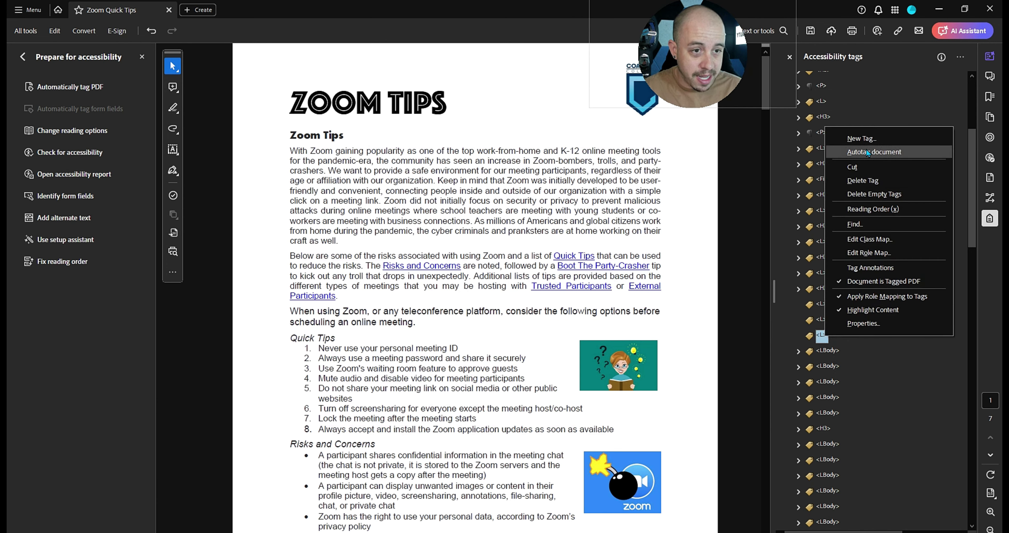
left_click(854, 138)
type("LI")
key("Return")
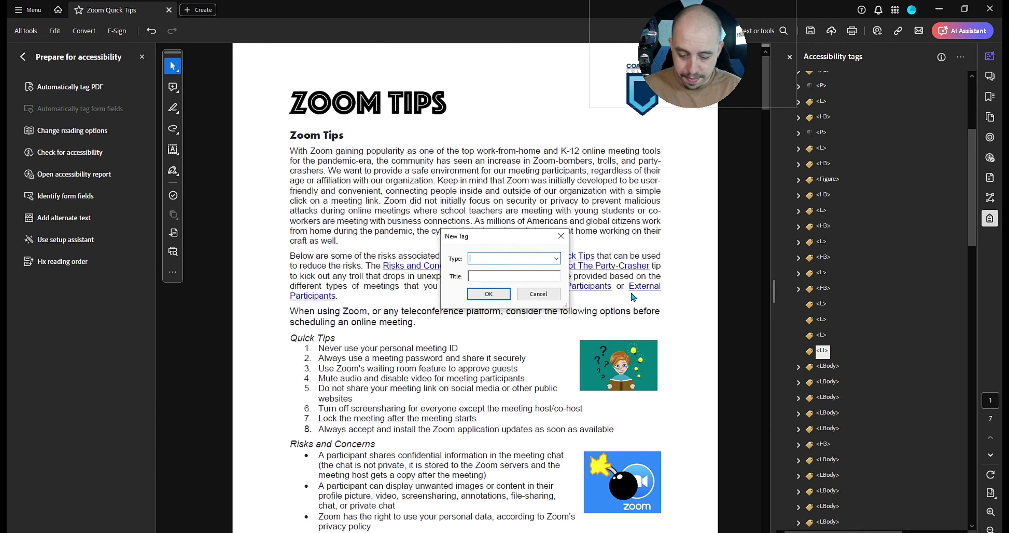
key("Return")
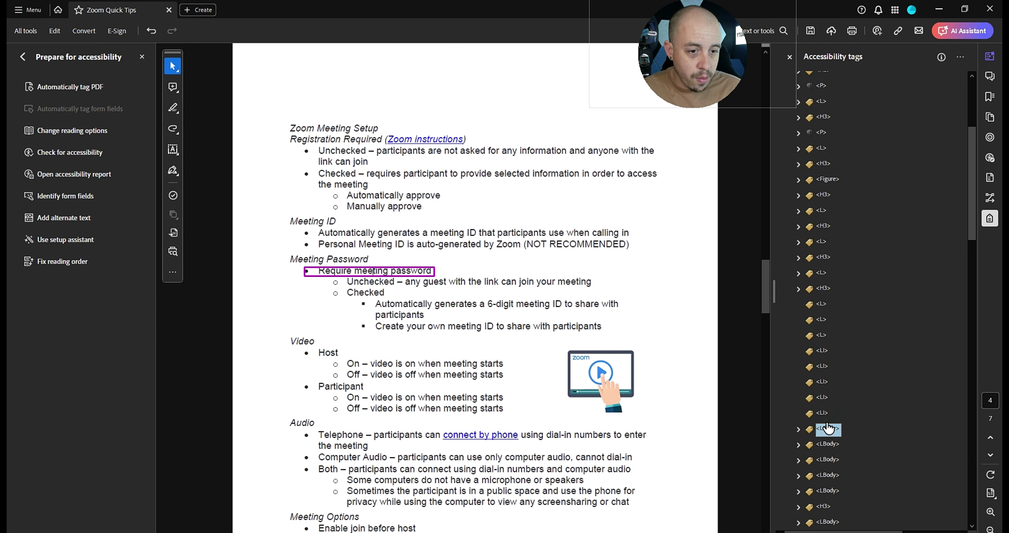
Move the Require meeting password LBody into the first LI tag and nest that LI in the first L tag.
left_click_drag(826, 352, 828, 354)
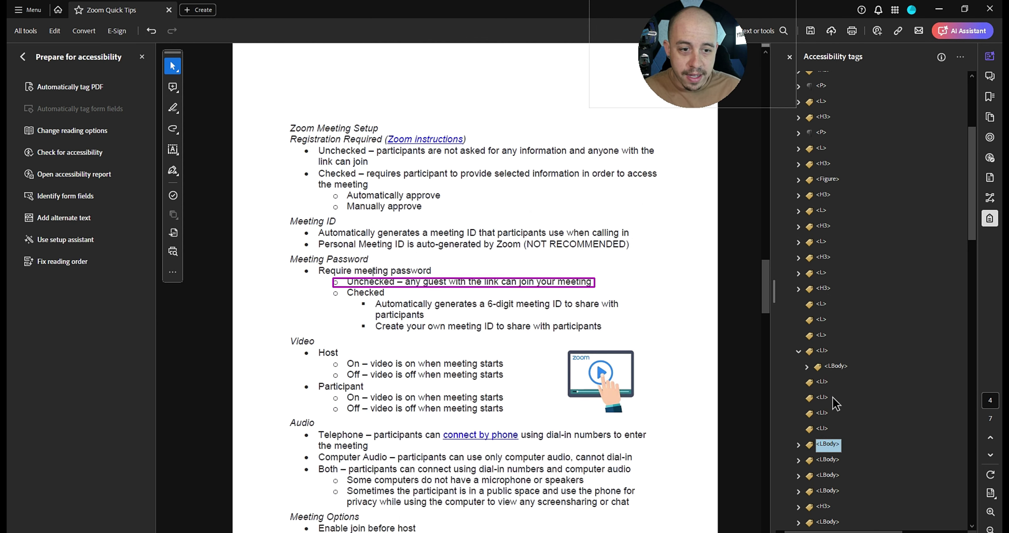
left_click(822, 350)
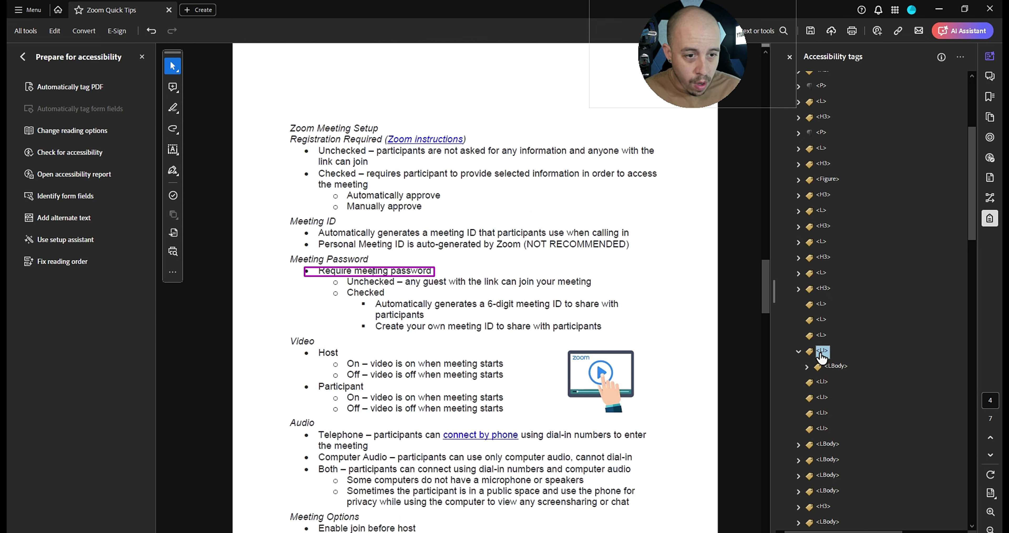
left_click_drag(823, 350, 826, 309)
Move the Unchecked and Checked LBody tags into their own LI tags and nest both LI tags in the second L tag.
left_click_drag(827, 429, 826, 362)
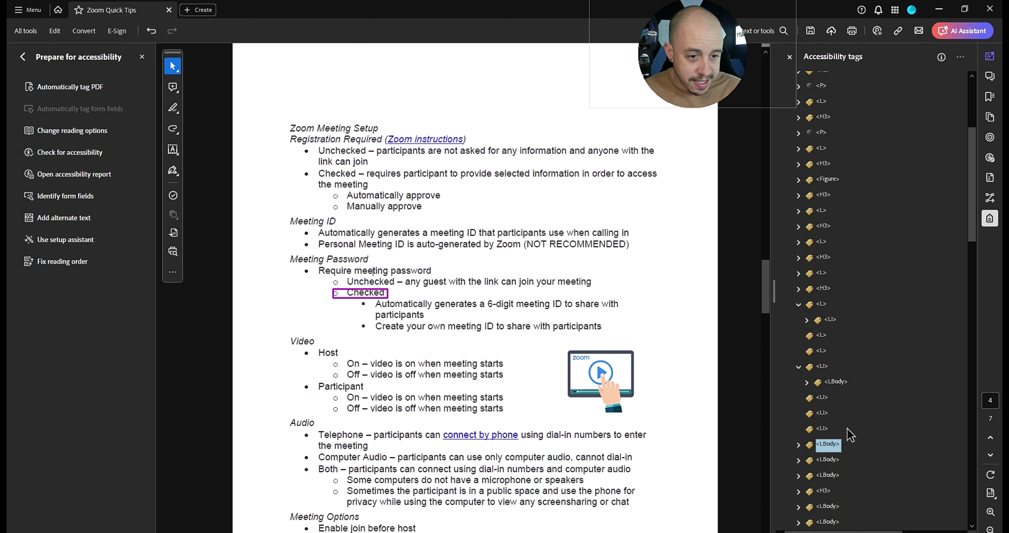
left_click_drag(831, 444, 824, 400)
left_click(824, 399)
left_click(826, 367, "ctrl")
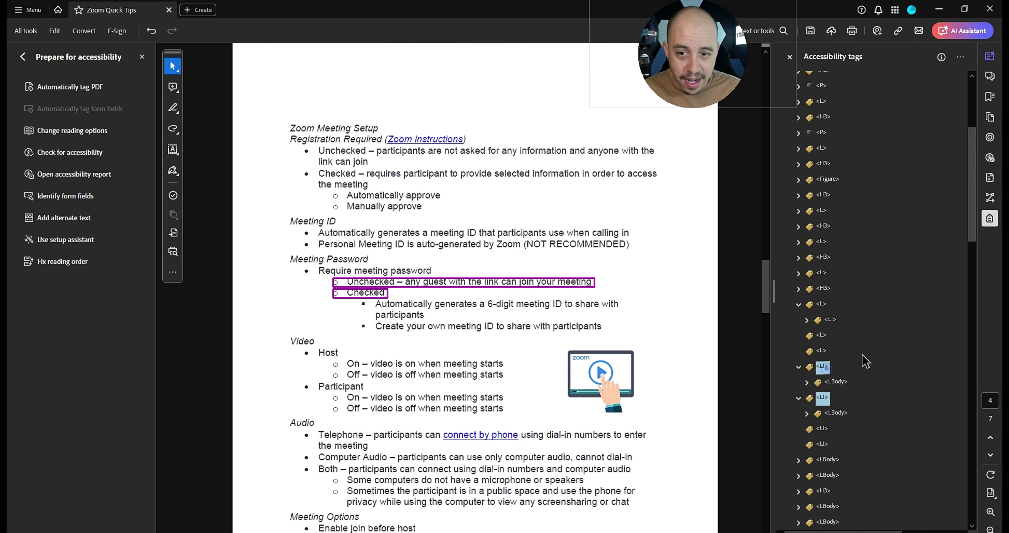
left_click_drag(824, 347, 833, 333)
left_click(826, 337)
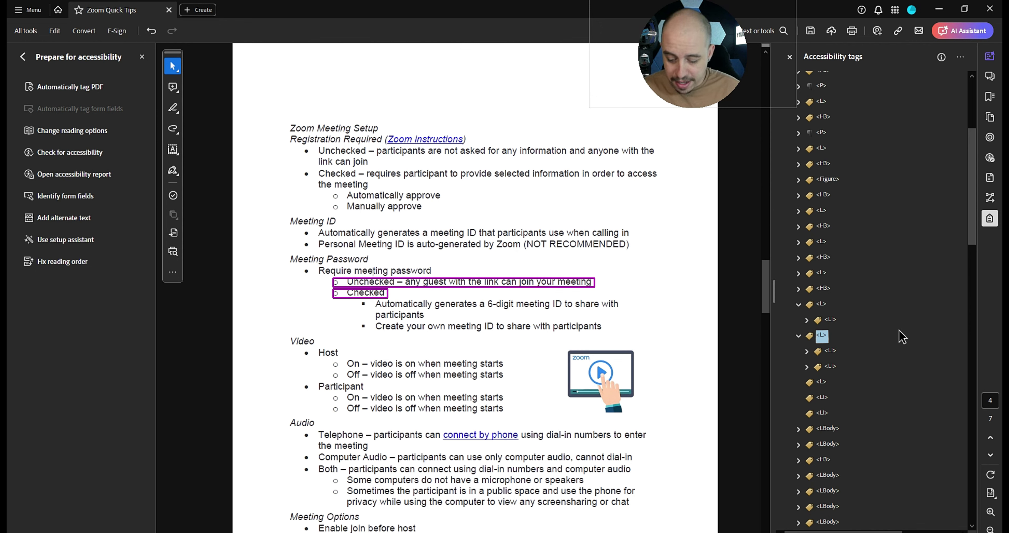
Place the L tag holding Unchecked and Checked inside the Require meeting password LBody and collapse that LBody.
key("Up")
key("Right")
key("Right")
key("Right")
key("Right")
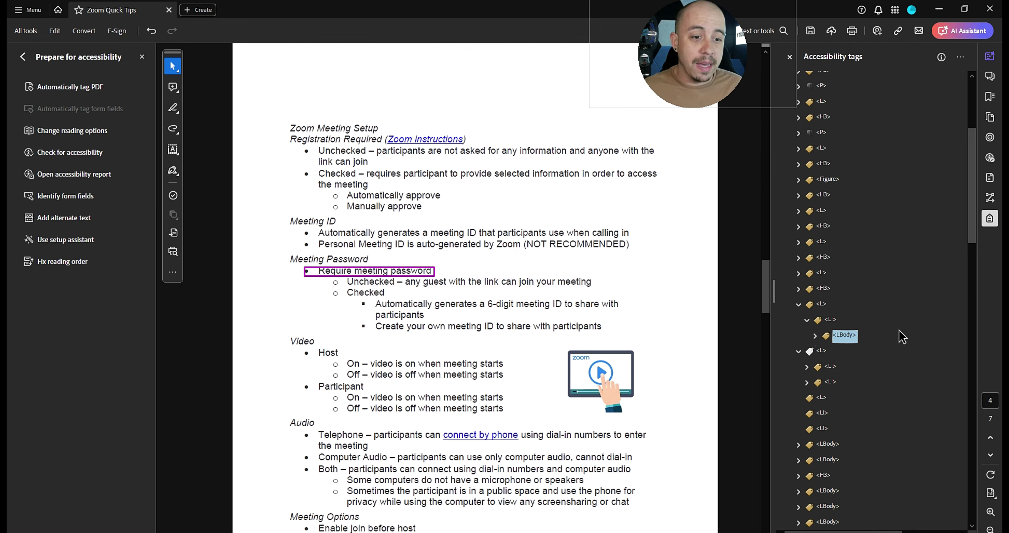
key("ctrl+v")
key("Up")
key("Up")
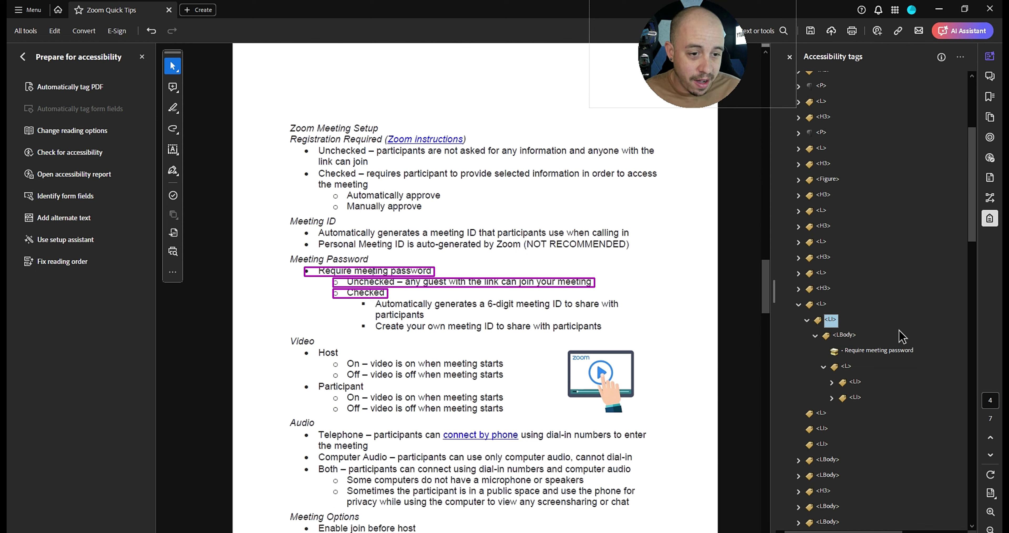
key("Down")
key("Left")
key("Down")
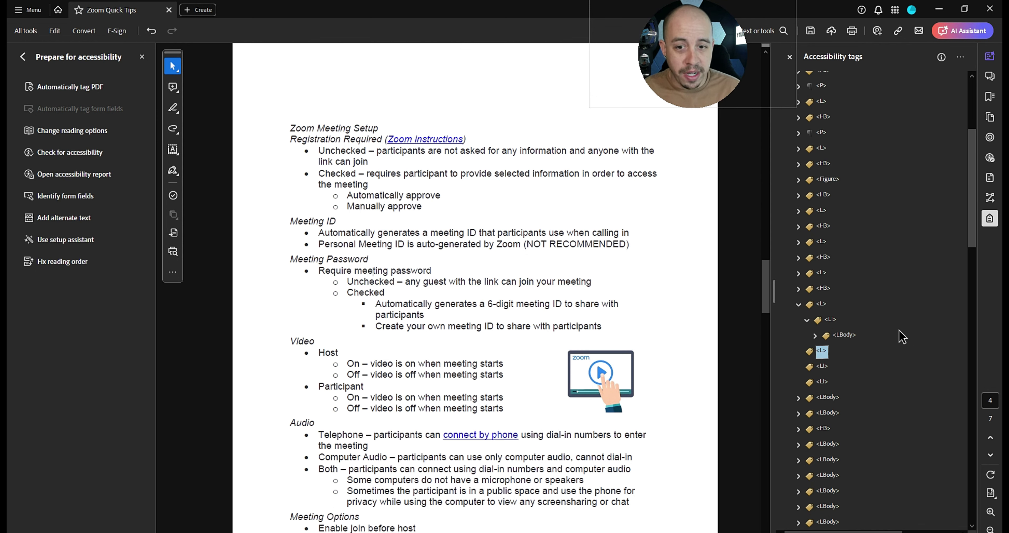
Move the two 'to share with participants' LBody tags into their own LI tags and nest both in the remaining L tag.
left_click_drag(827, 397, 824, 366)
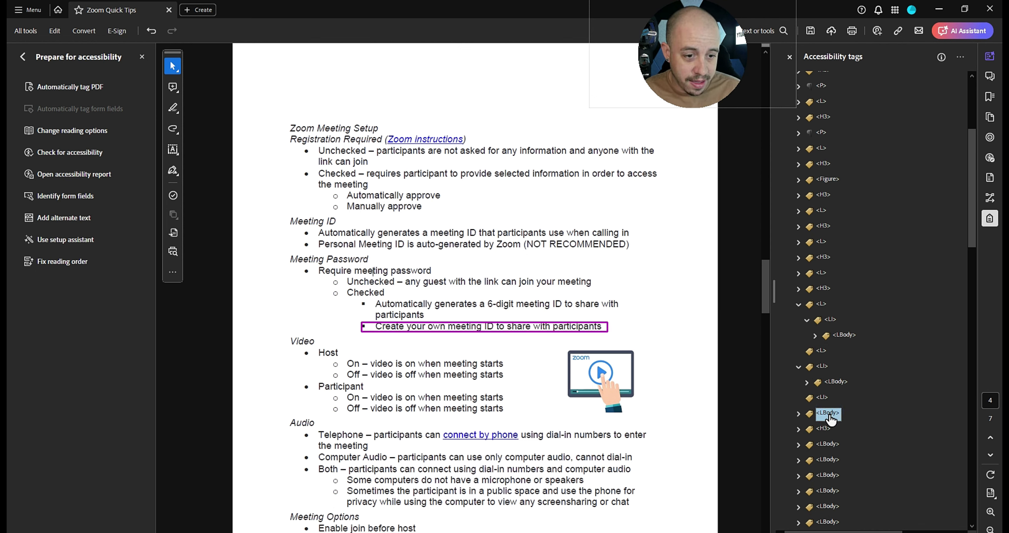
left_click_drag(828, 414, 826, 399)
left_click(825, 364, "ctrl")
left_click_drag(822, 353, 824, 350)
Place the third-level L tag inside the LBody of the Checked item and collapse the Meeting Password list.
key("Down")
key("Right")
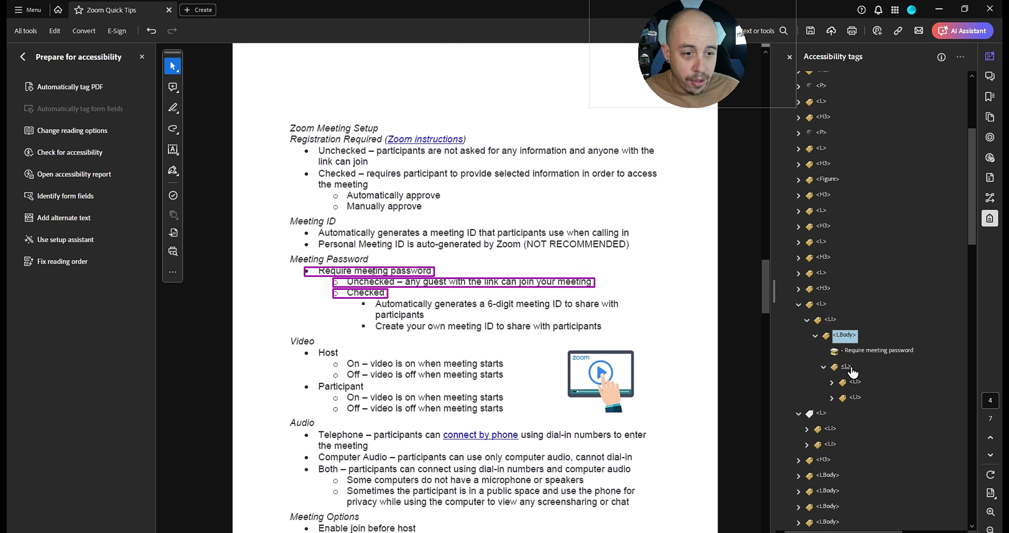
key("Down")
key("Down")
key("Down")
key("Down")
key("Right")
key("Down")
key("Right")
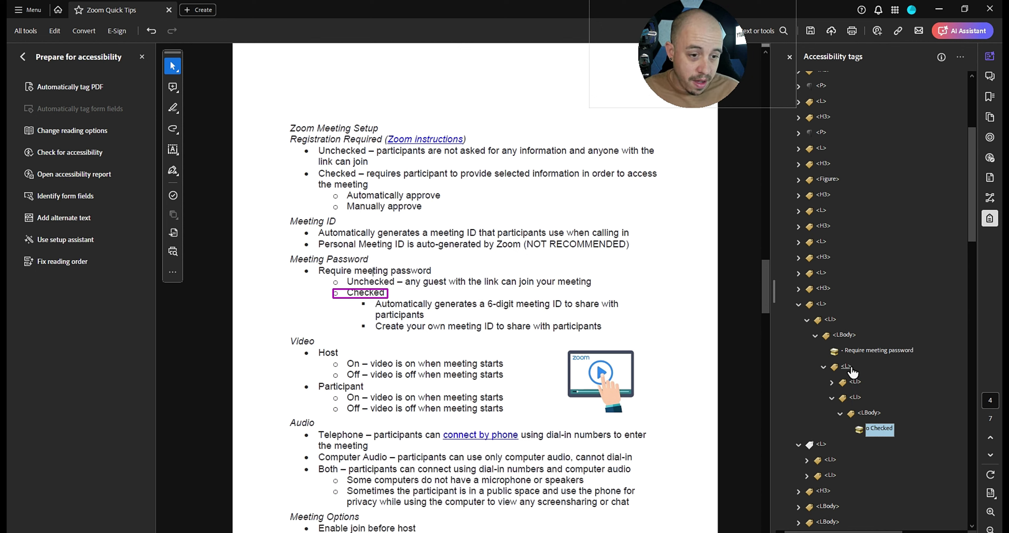
key("Left")
key("Left")
key("Left")
key("Left")
key("Left")
key("Left")
key("Left")
key("Left")
key("Left")
key("Left")
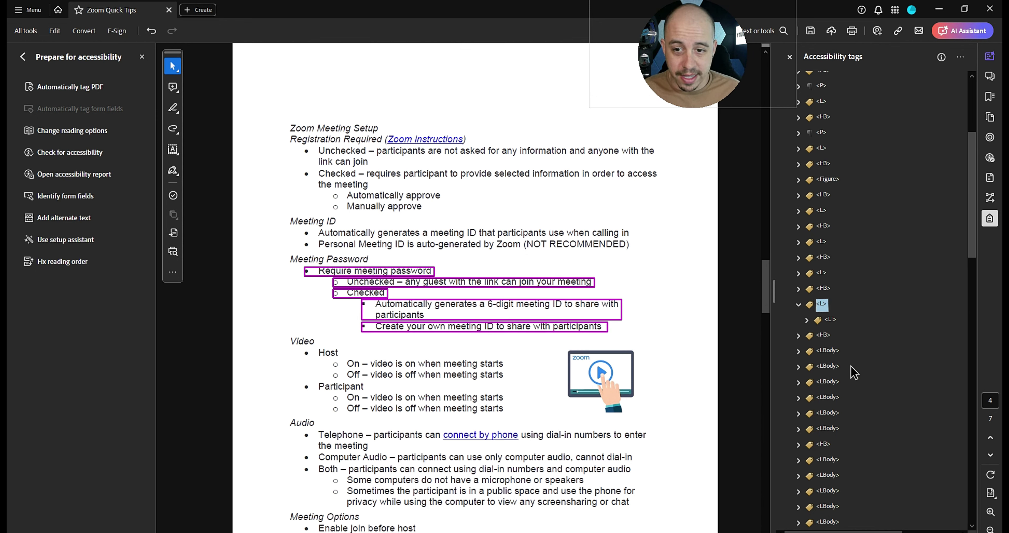
Add two L tags after the Video H3 tag.
key("Down")
key("Down")
scroll(849, 366, "down", 10)
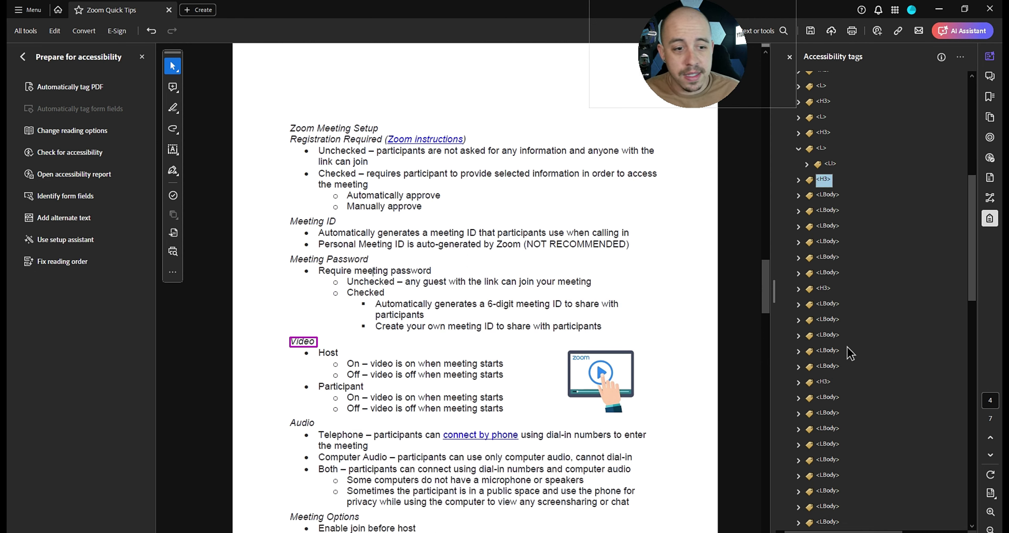
scroll(848, 337, "up", 1)
scroll(847, 338, "down", 5)
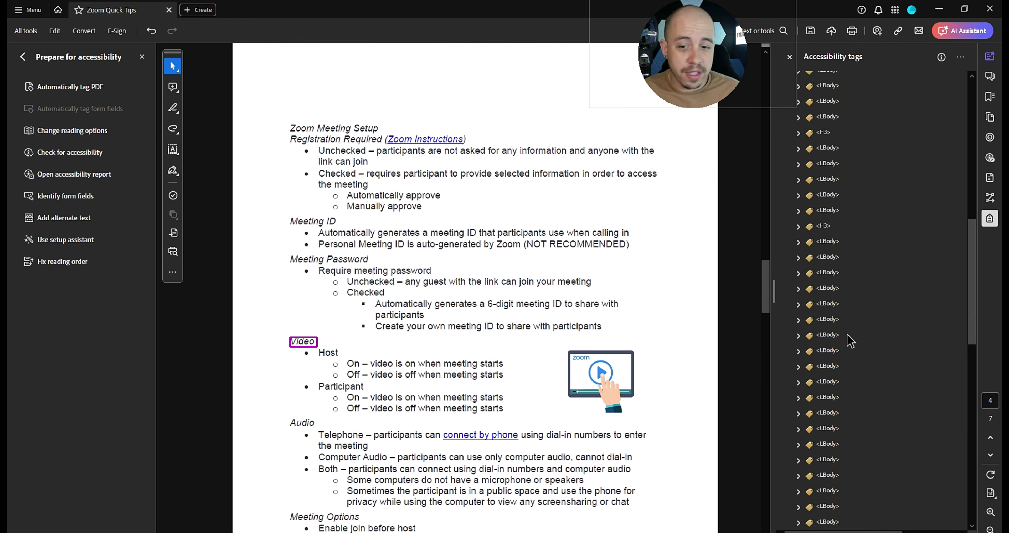
scroll(862, 332, "up", 7)
scroll(851, 347, "down", 1)
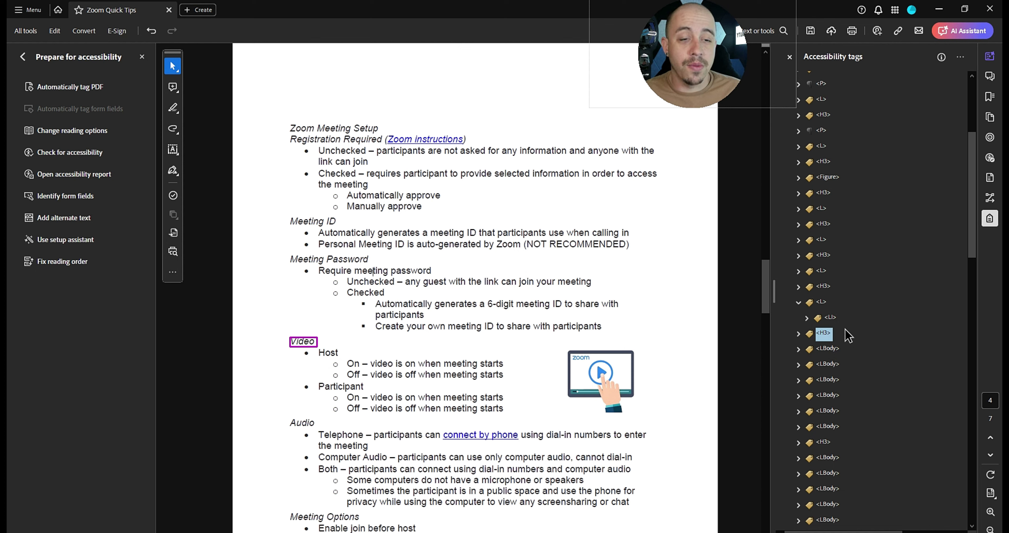
right_click(822, 341)
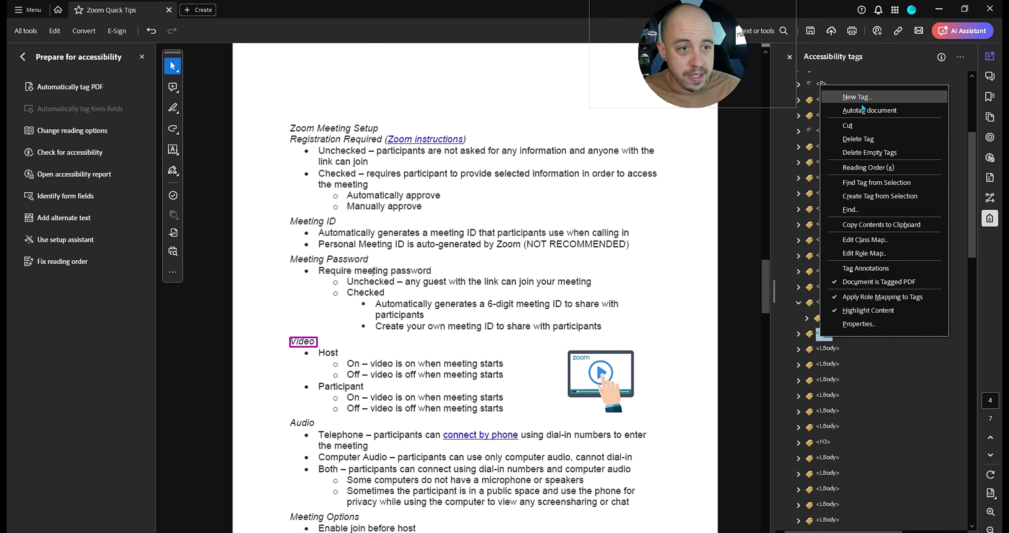
left_click(857, 98)
type("L")
key("Return")
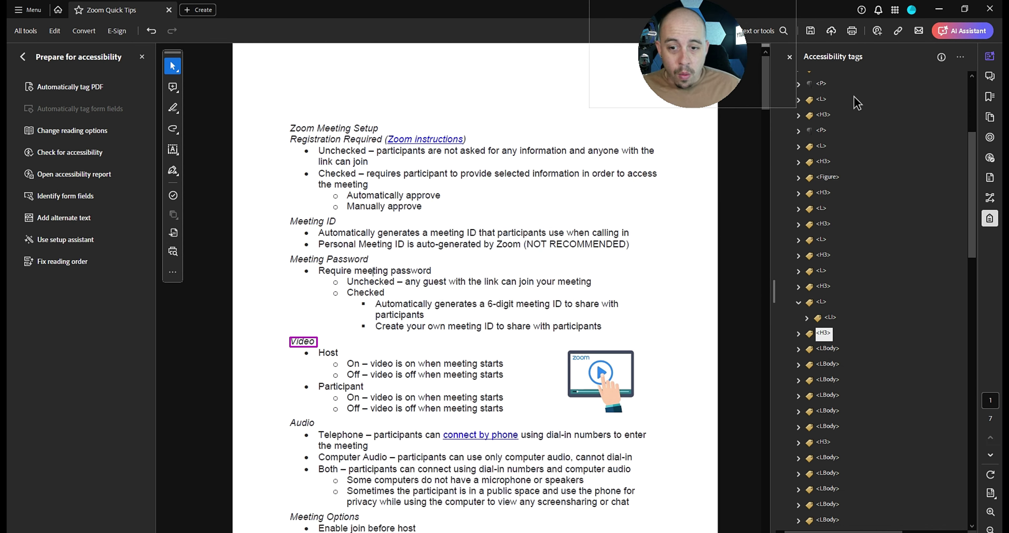
right_click(825, 336)
left_click(862, 132)
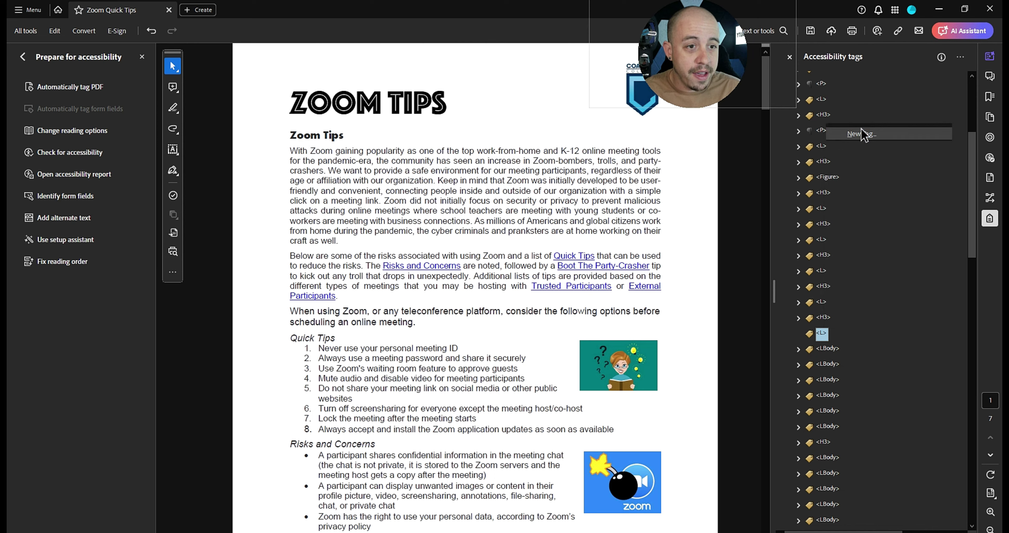
key("Return")
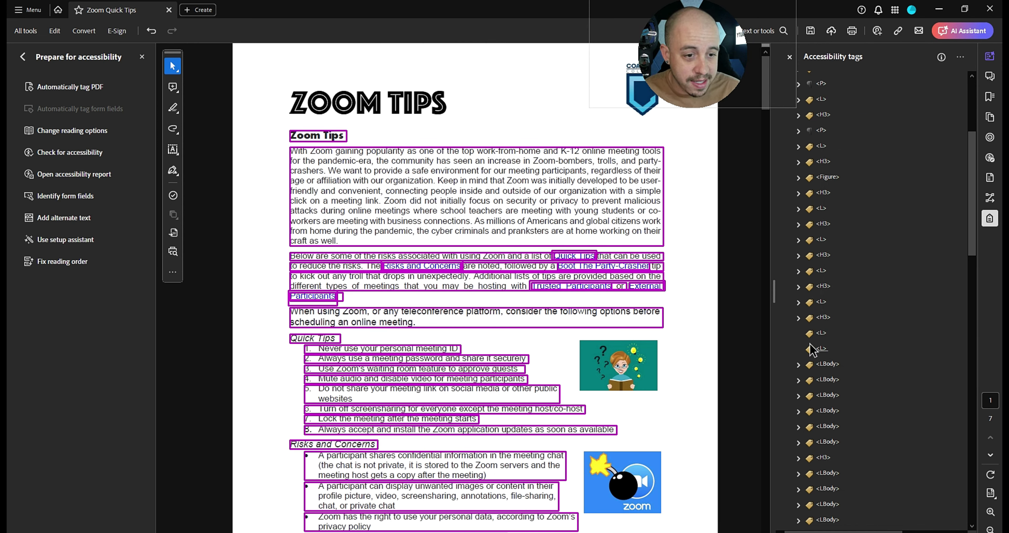
Add six LI tags after the two empty L tags of the Video section.
right_click(823, 349)
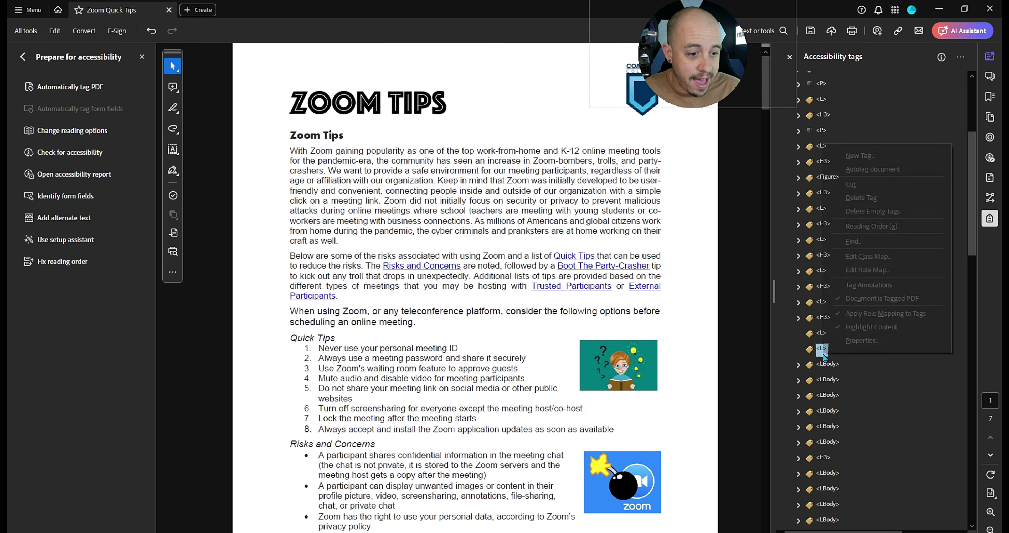
left_click(862, 151)
type("KL")
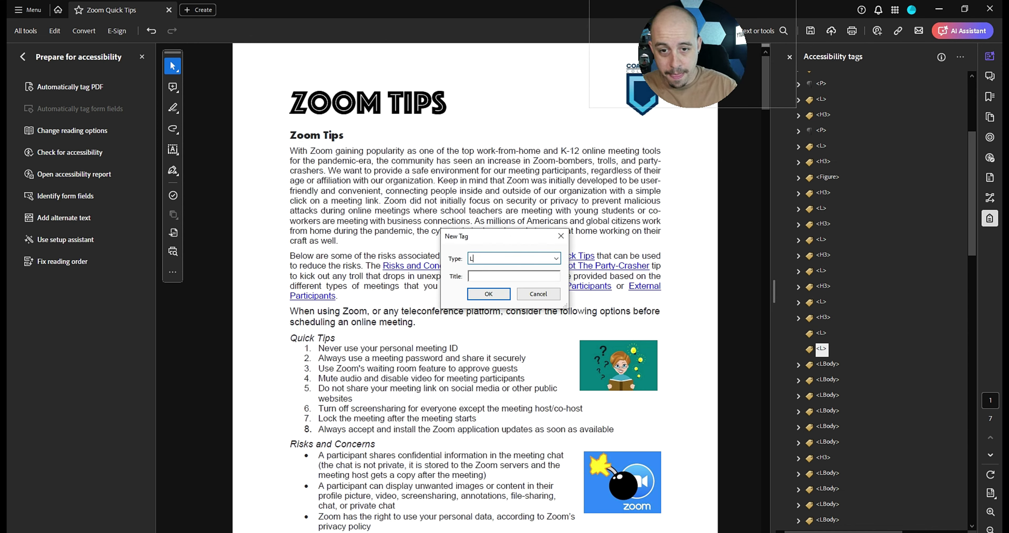
key("Return")
right_click(823, 366)
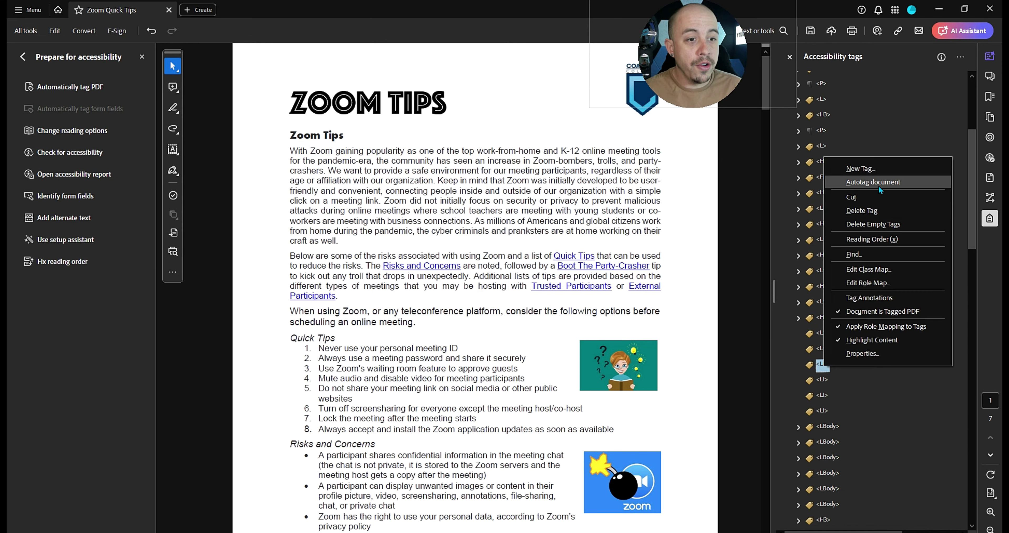
left_click(878, 170)
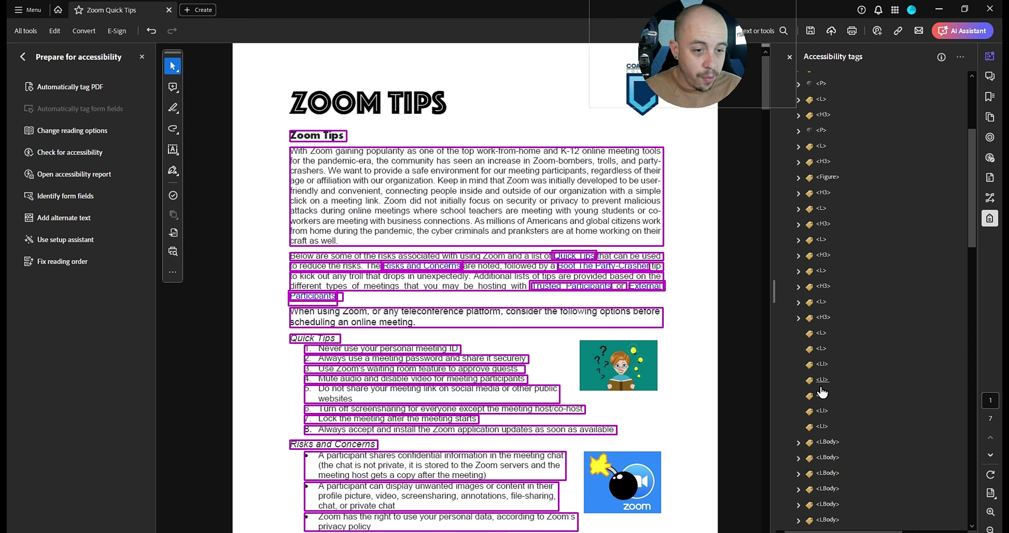
right_click(821, 391)
left_click(858, 192)
key("Return")
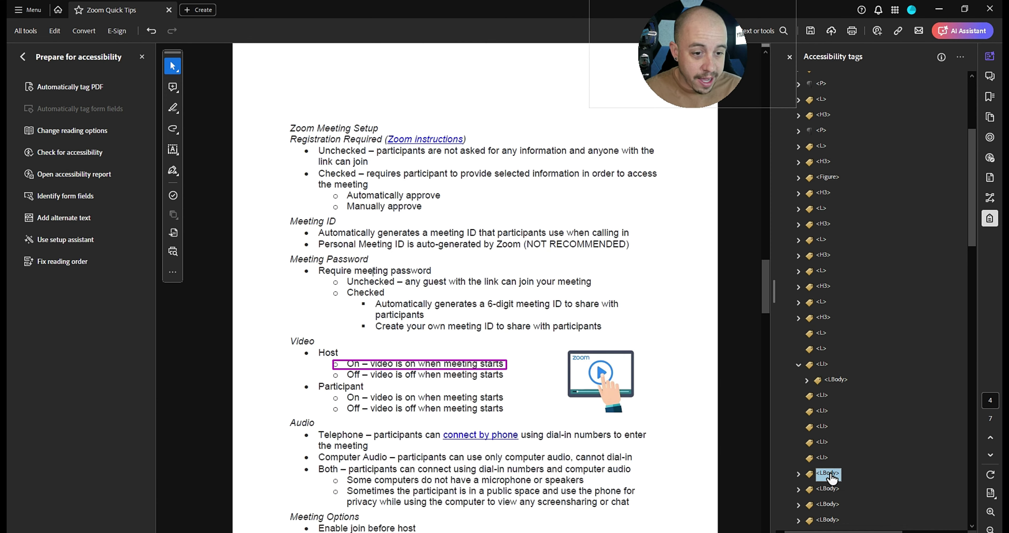
Move the remaining Video LBody tags into their own LI tags.
left_click(827, 488)
left_click_drag(825, 428, 825, 433)
left_click_drag(827, 504, 822, 464)
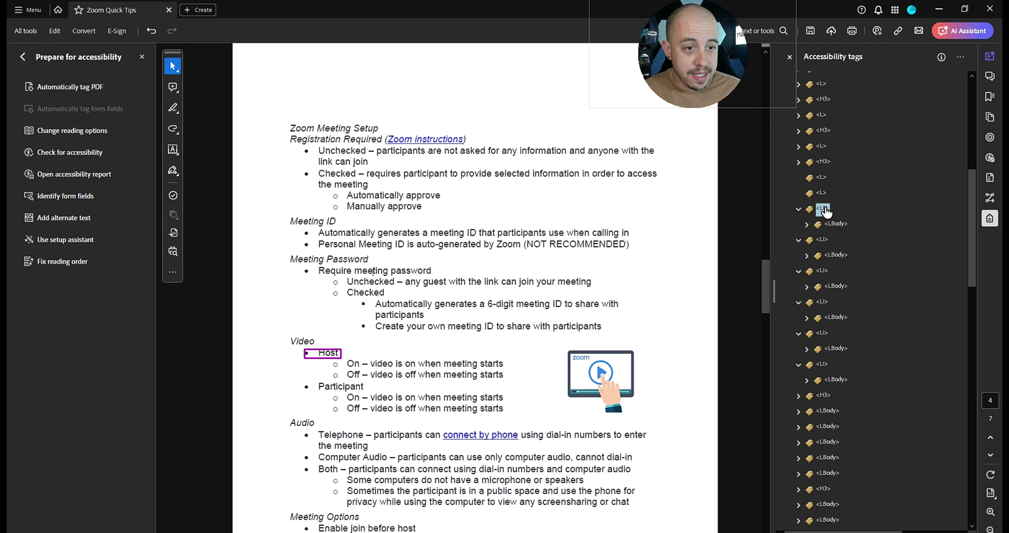
Nest the Host LI in the first Video L tag and its On and Off LI tags in the second L tag.
left_click_drag(826, 211, 822, 178)
left_click(825, 256, "ctrl")
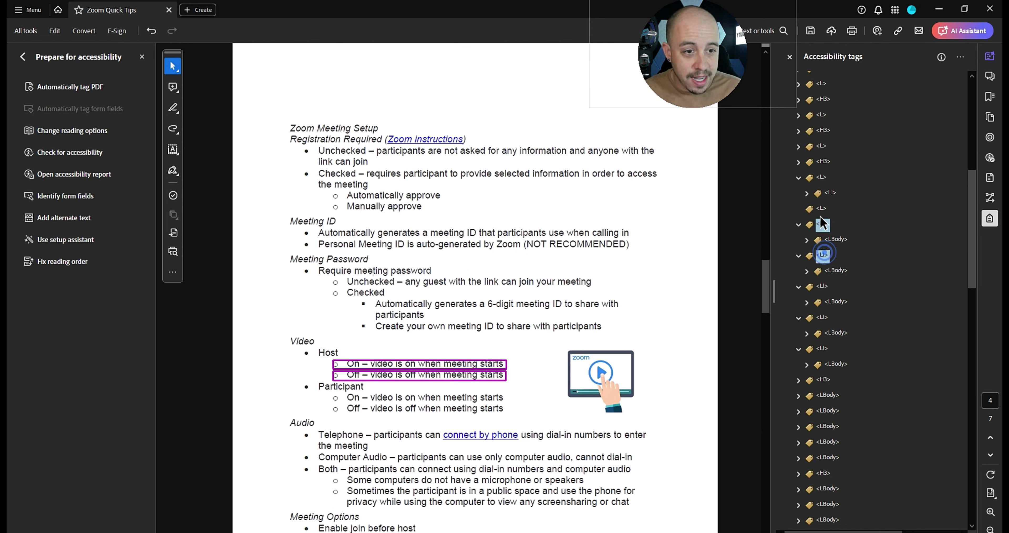
left_click_drag(822, 209, 830, 208)
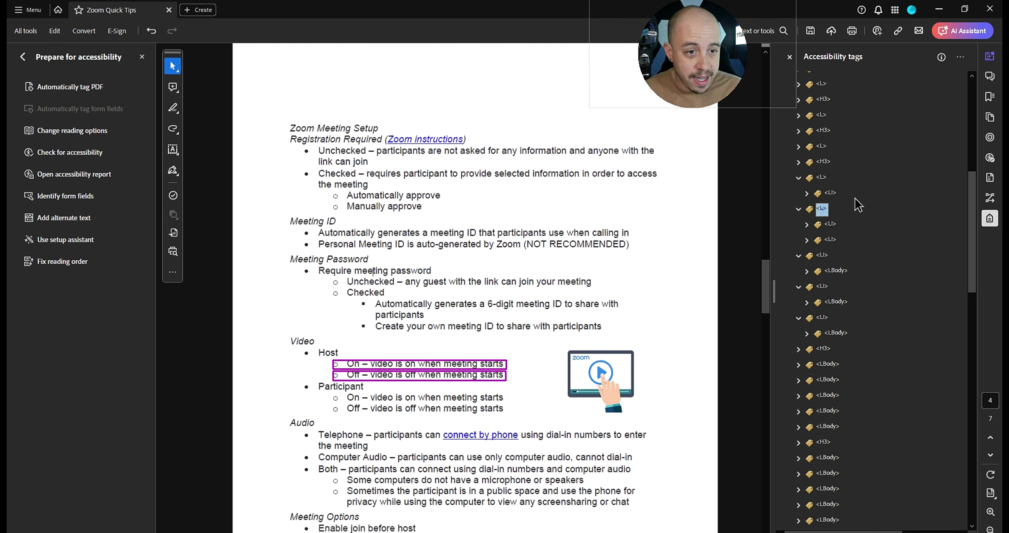
Move the L tag holding the On and Off items into the LBody of the Video section's Host item.
left_click(866, 199)
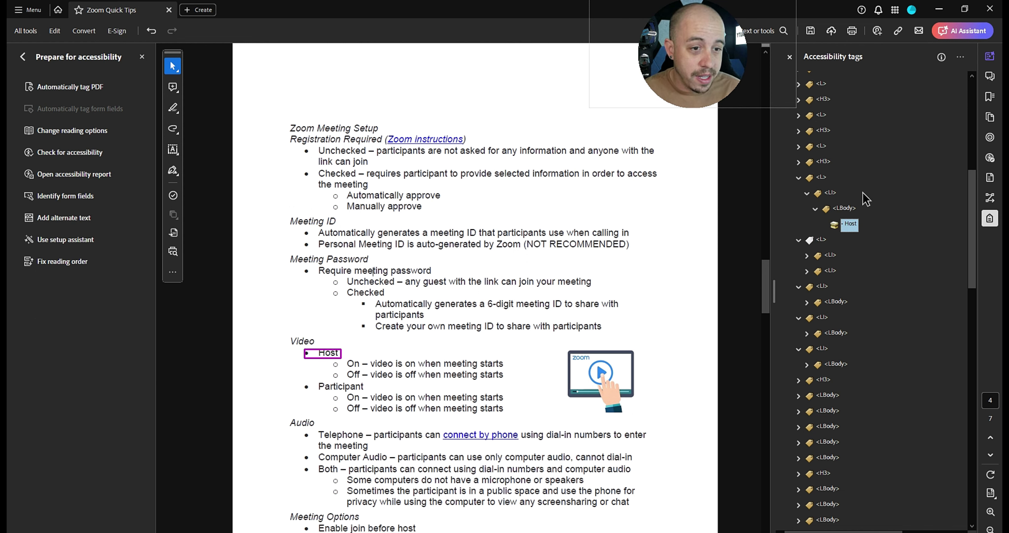
key("Left")
key("Down")
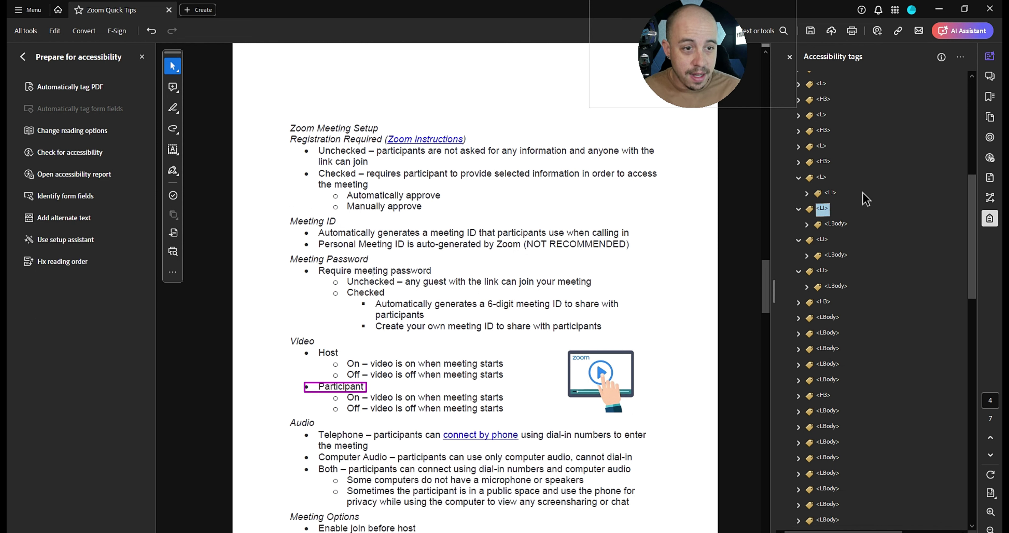
Move the Participant LI into the Video section's main L tag and add an L tag inside its LBody.
left_click_drag(818, 195, 819, 195)
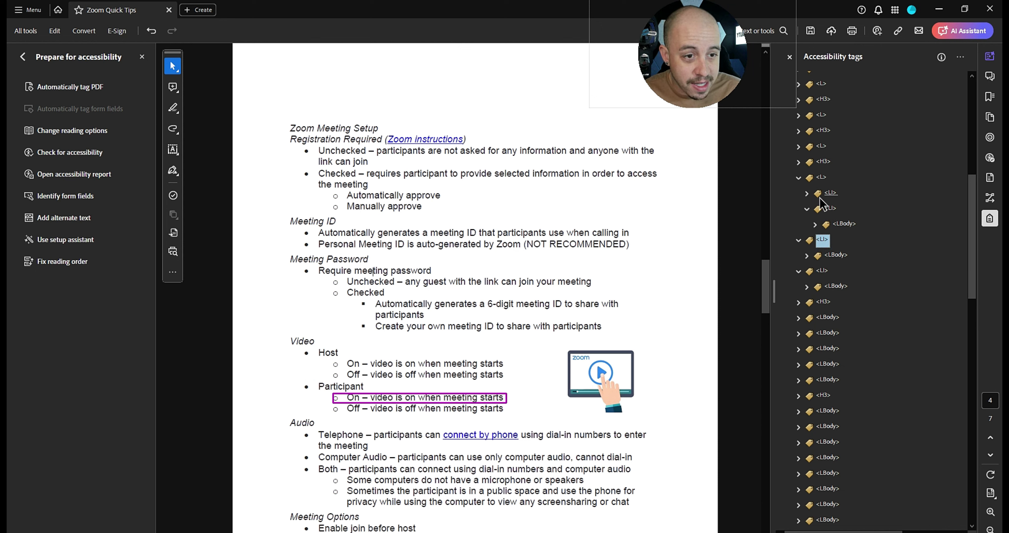
left_click(815, 224)
right_click(858, 239)
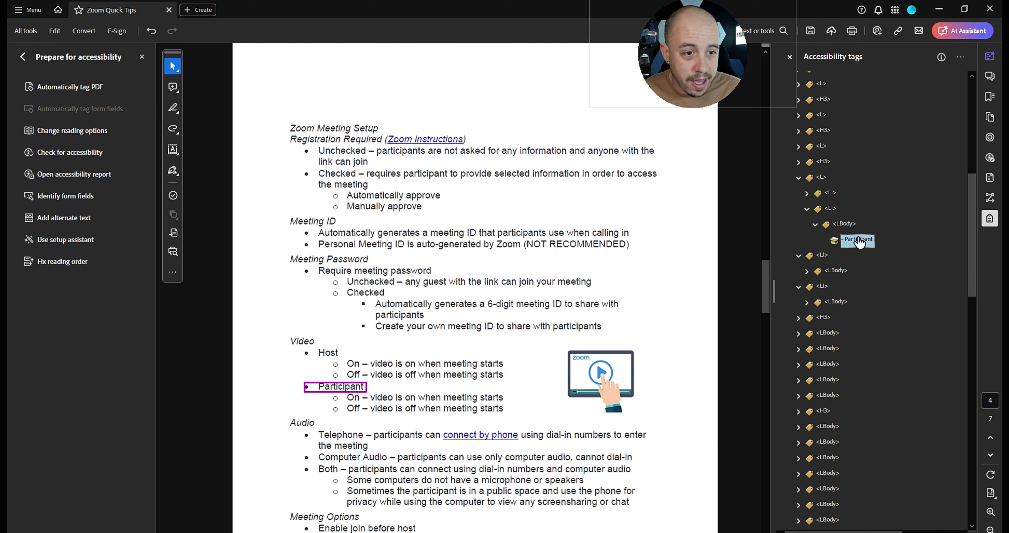
left_click(891, 251)
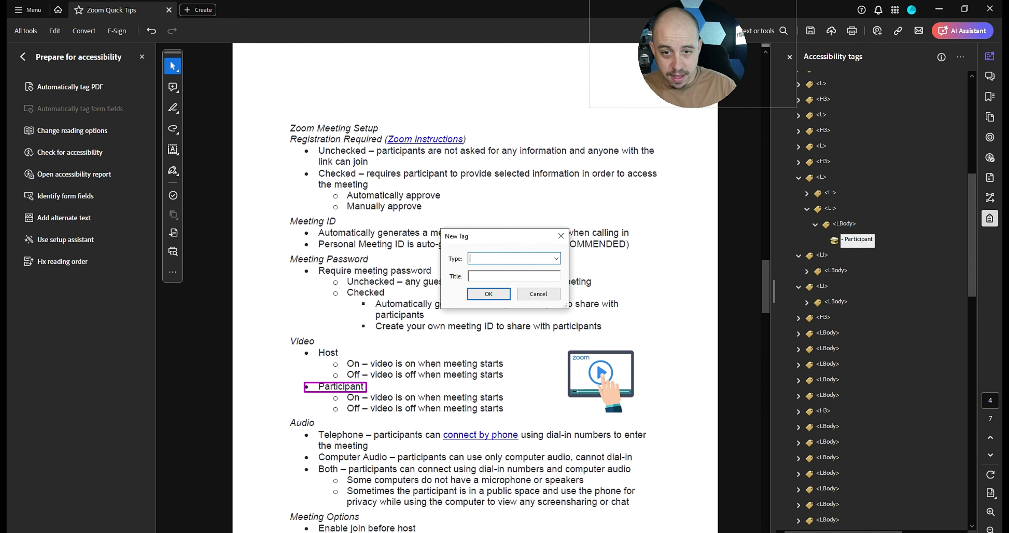
type("L")
key("Return")
Nest Participant's On and Off LI tags in the L tag of its LBody and check the collapsed Video list.
left_click(822, 272)
left_click(823, 303, "ctrl")
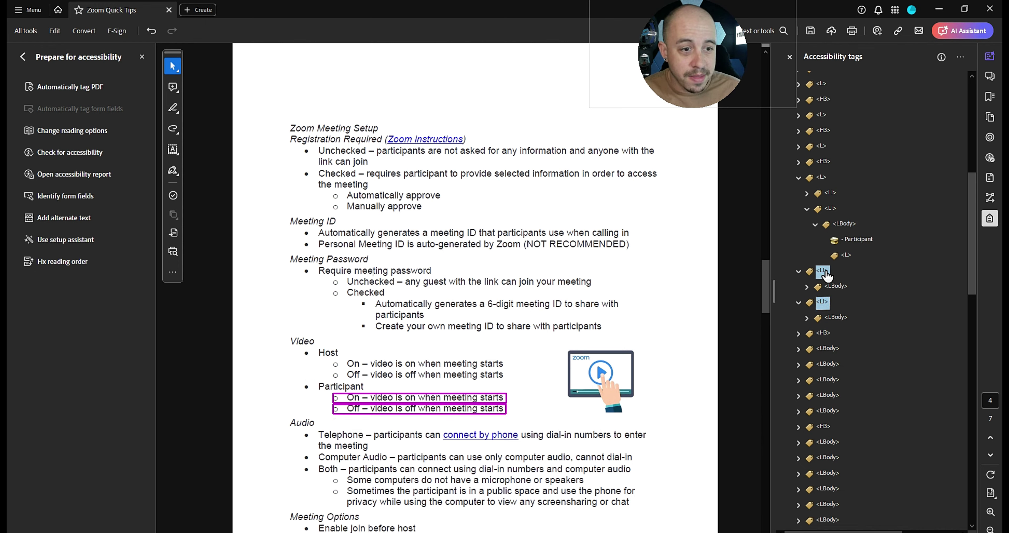
left_click_drag(826, 273, 845, 259)
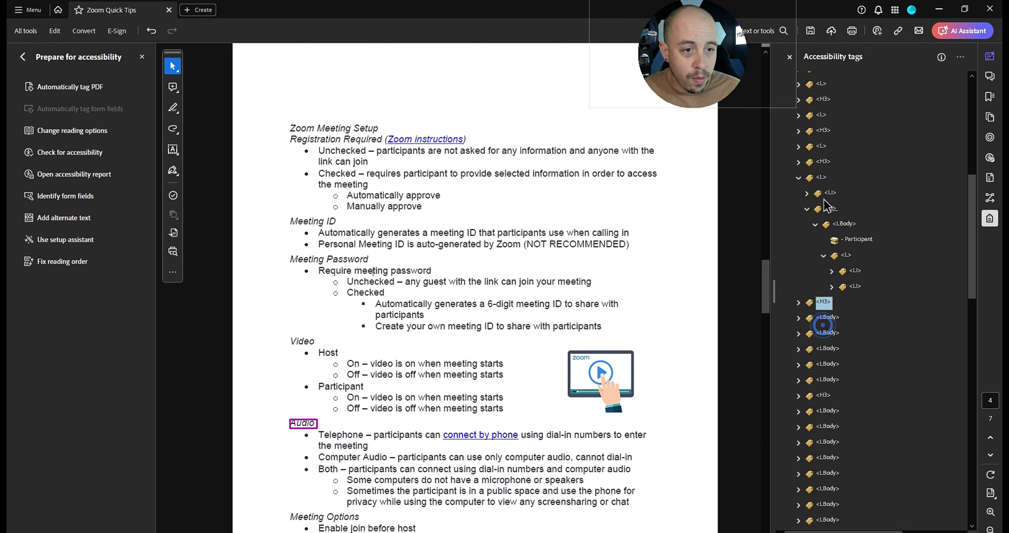
double_click(822, 178)
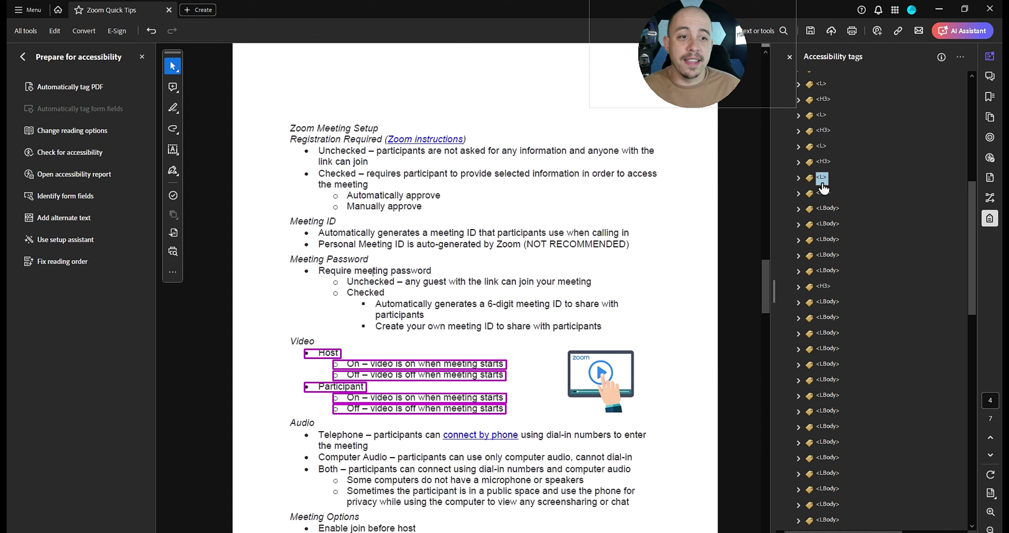
key("Up")
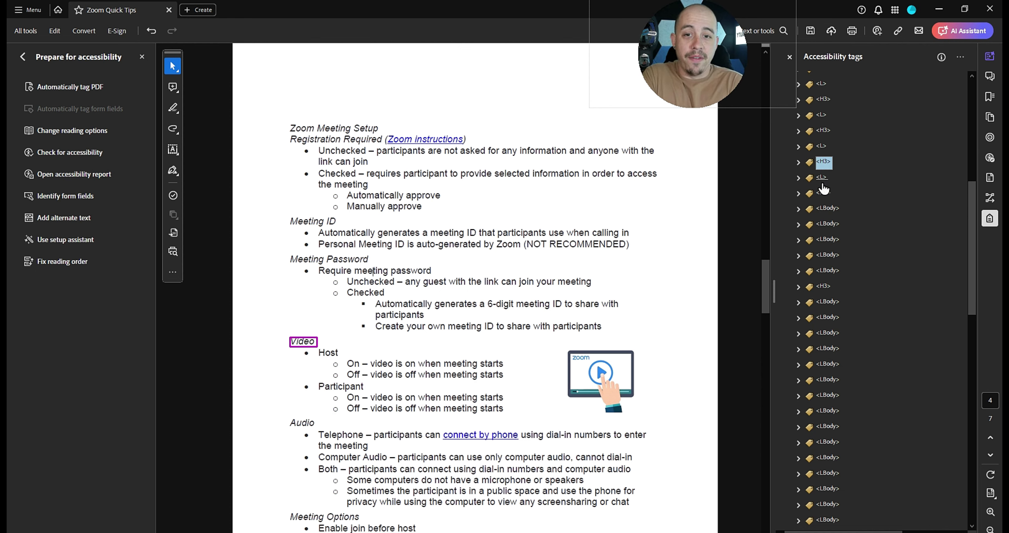
key("Down")
Add two L tags after the Audio H3 tag.
key("Down")
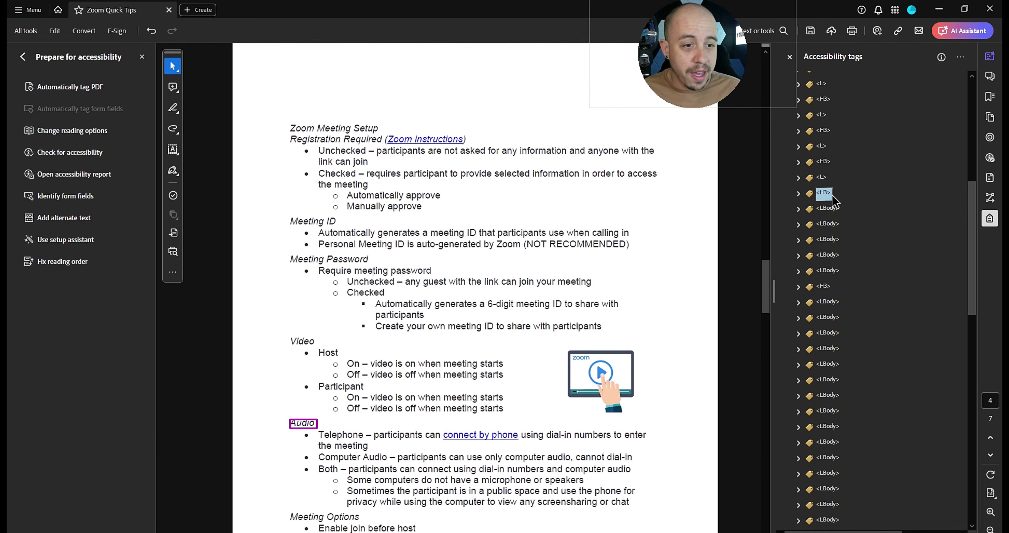
right_click(829, 198)
left_click(866, 201)
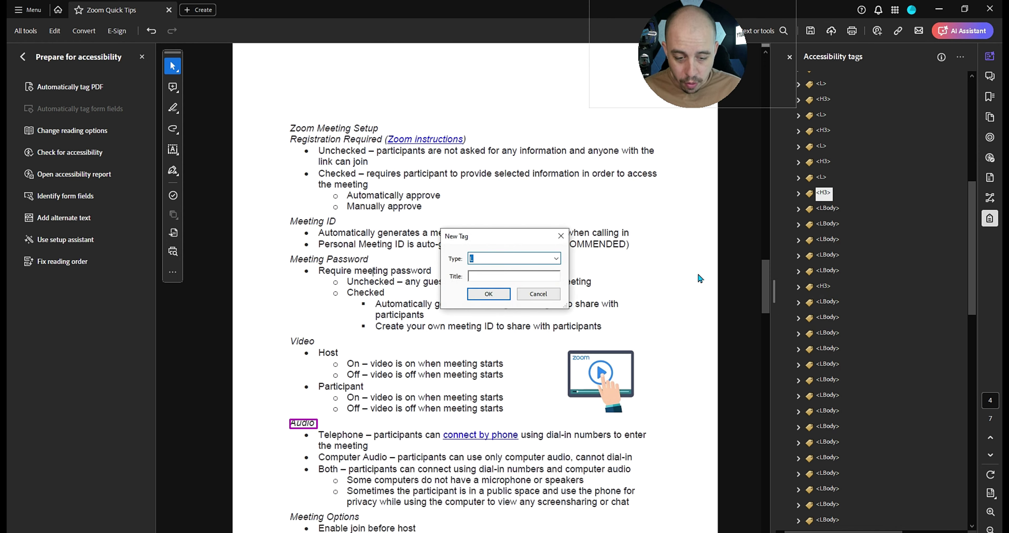
left_click(489, 294)
right_click(823, 212)
left_click(857, 223)
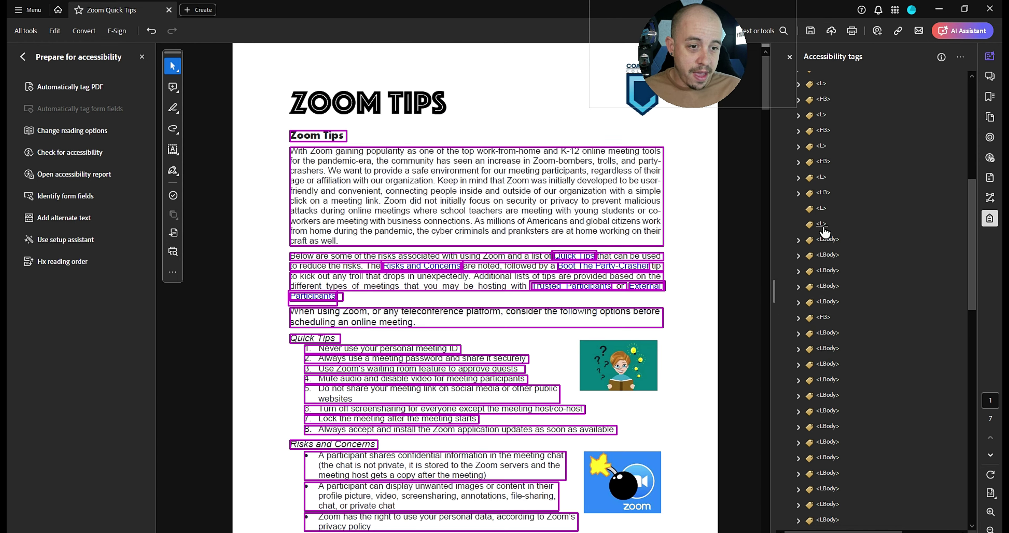
Add five LI tags after the empty Audio L tags and move each Audio LBody into its own LI.
right_click(824, 227)
left_click(845, 231)
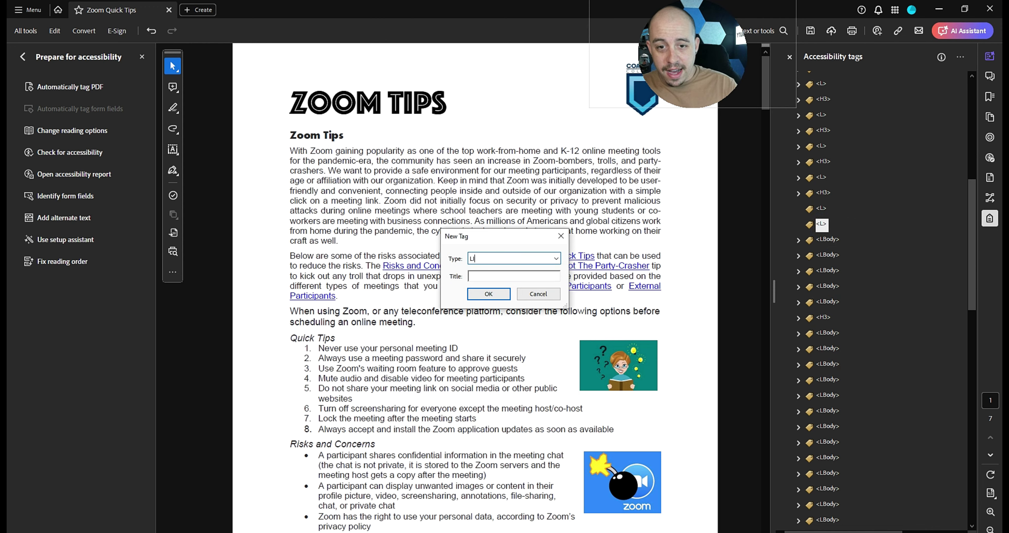
key("Return")
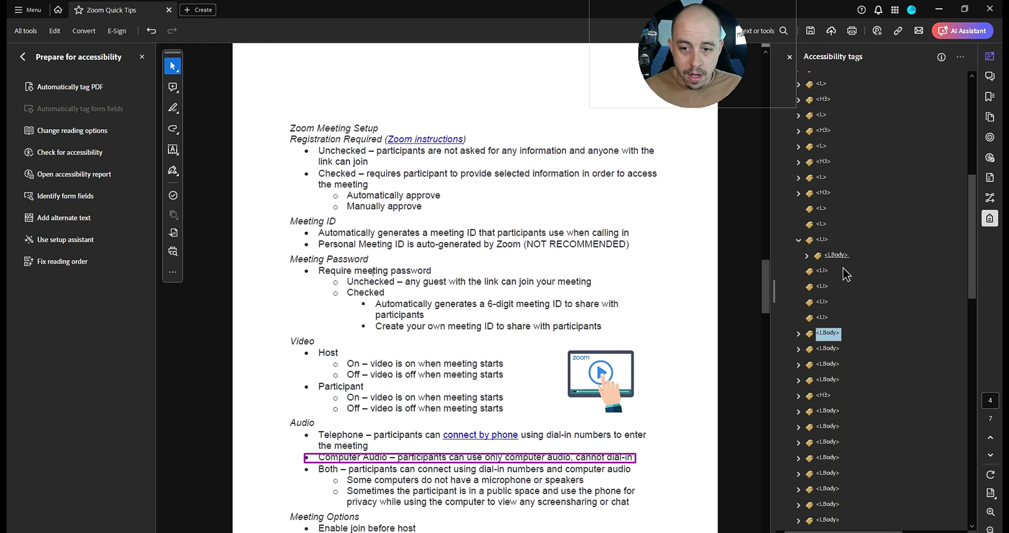
left_click_drag(831, 329, 824, 271)
Nest the Telephone, Computer Audio and Both LI tags in the first Audio L tag and the remaining two in the second.
left_click(823, 244)
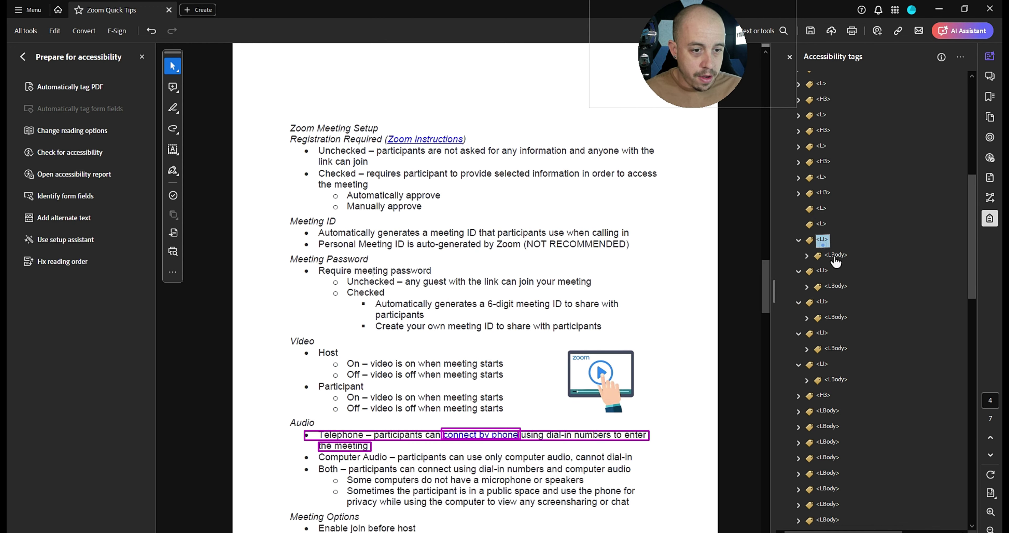
left_click(822, 302, "shift")
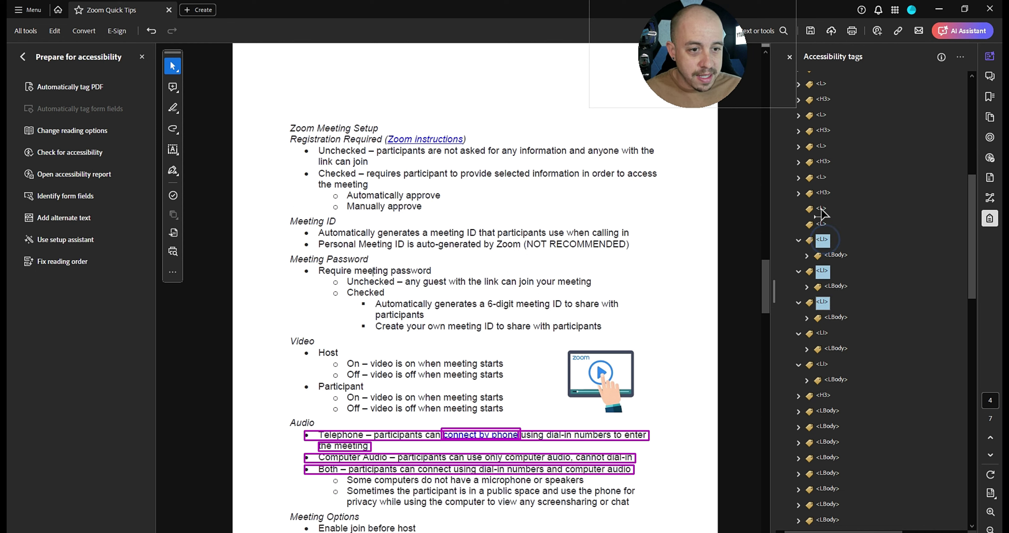
left_click_drag(821, 210, 823, 213)
left_click(823, 318, "ctrl")
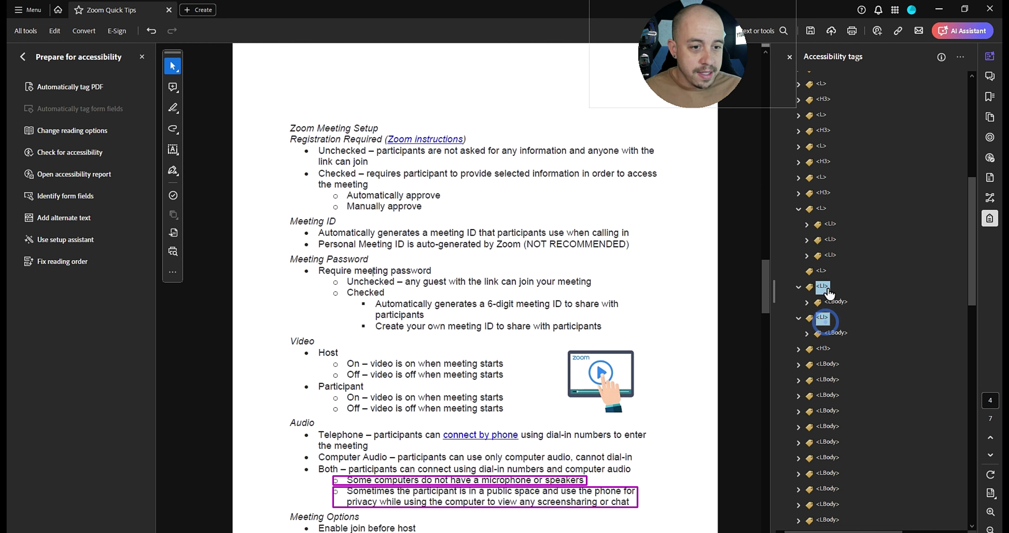
left_click_drag(826, 290, 822, 271)
Move the second Audio L tag into the LBody of the Both item and collapse the finished Audio list.
key("ctrl+x")
key("Up")
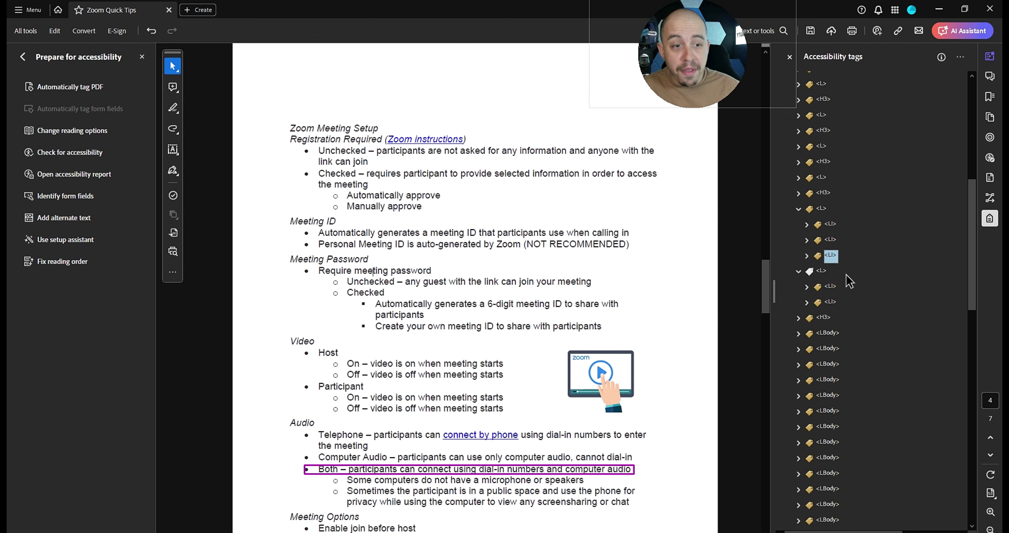
key("Right")
key("Right")
key("Right")
key("Right")
key("ctrl+v")
key("Up")
key("Up")
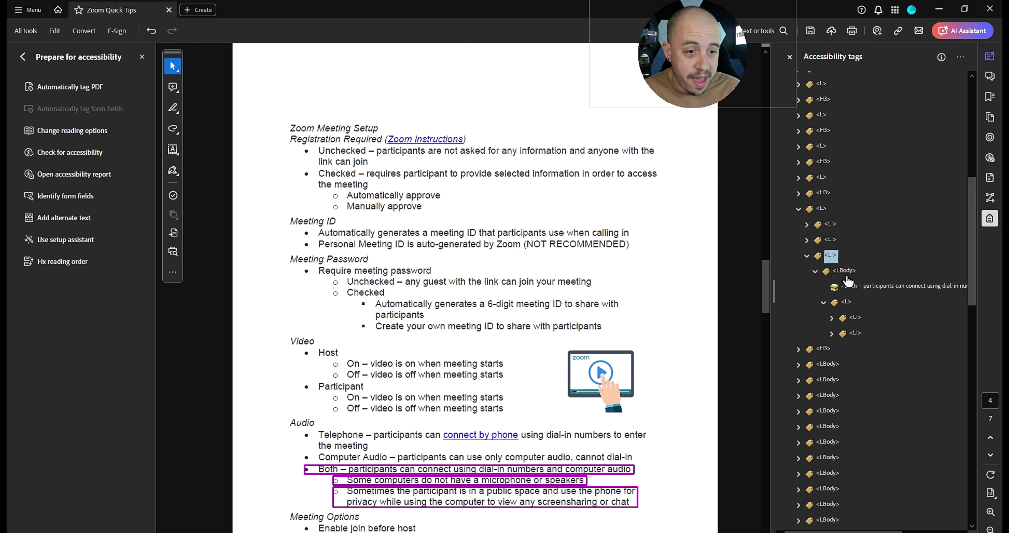
key("Left")
key("Up")
key("Up")
key("Left")
key("Left")
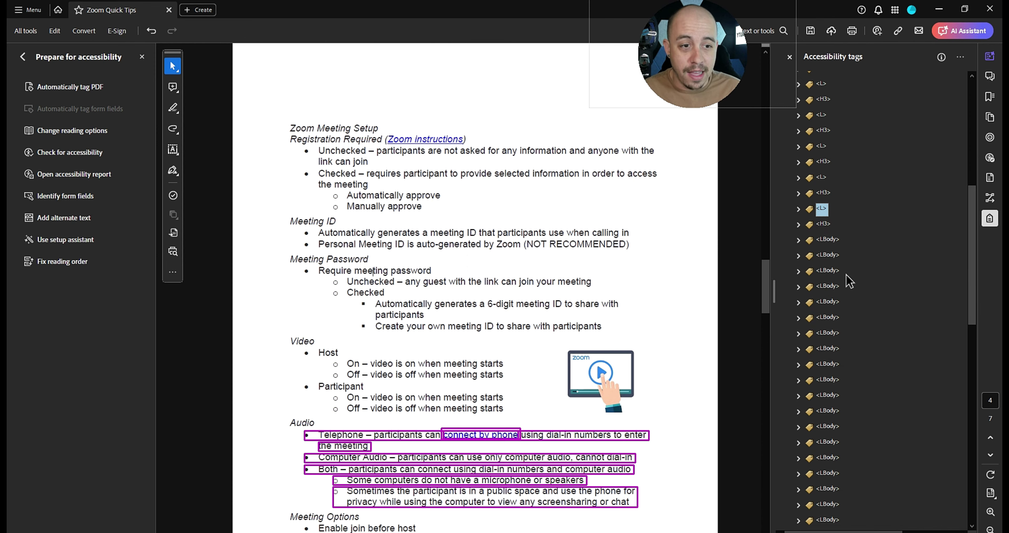
Go through the LBody tags of the Meeting Options section to examine its list items and their nesting levels.
key("Down")
key("Down")
key("Down")
key("Down")
key("Down")
key("Down")
key("Down")
key("Down")
key("Down")
key("Down")
key("Down")
key("Down")
key("Down")
key("Down")
key("Down")
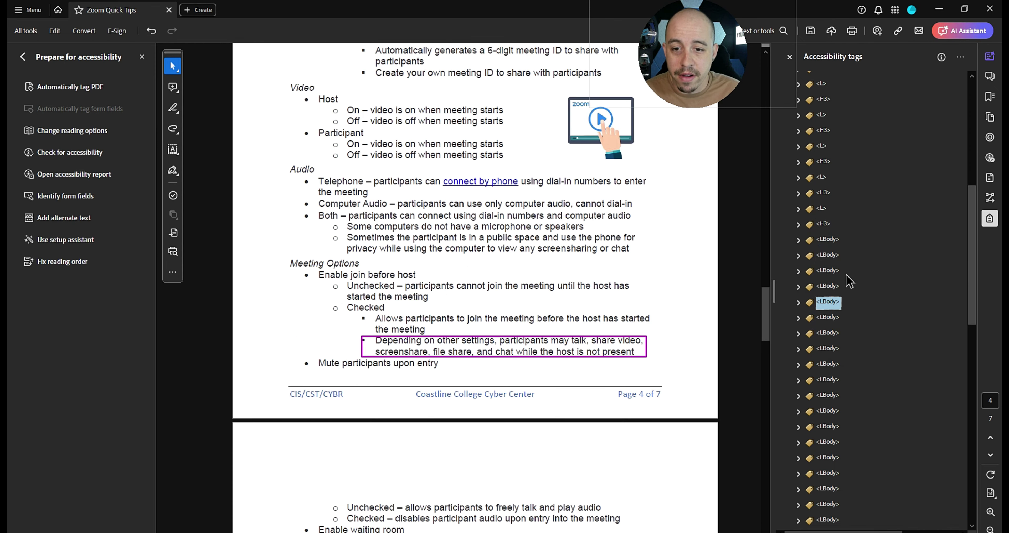
key("Down")
key("Down")
key("Down")
key("Down")
key("Down")
key("Down")
key("Down")
key("Down")
key("Down")
key("Down")
key("Down")
key("Down")
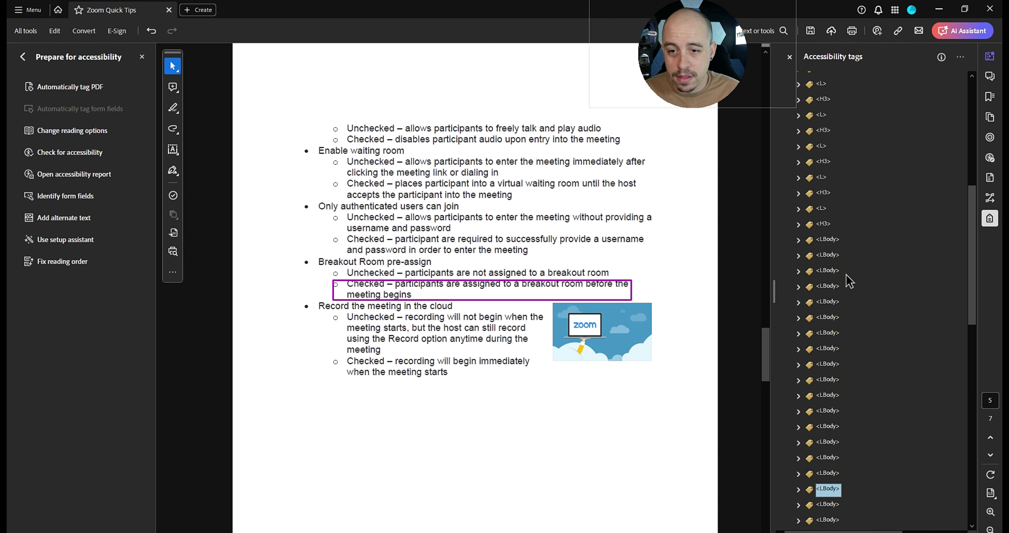
key("Up")
key("Up")
key("Up")
key("Up")
key("Up")
key("Up")
key("Up")
key("Up")
key("Up")
key("Up")
key("Up")
key("Up")
key("Up")
key("Up")
key("Up")
key("Up")
key("Up")
key("Up")
key("Up")
key("Up")
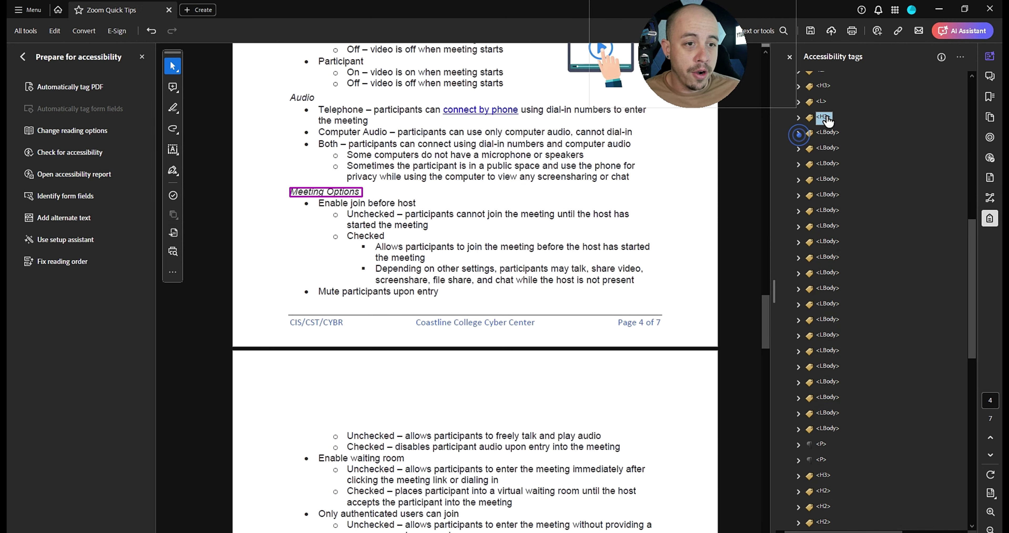
Add an L tag after the Meeting Options H3 tag.
right_click(824, 117)
left_click(860, 129)
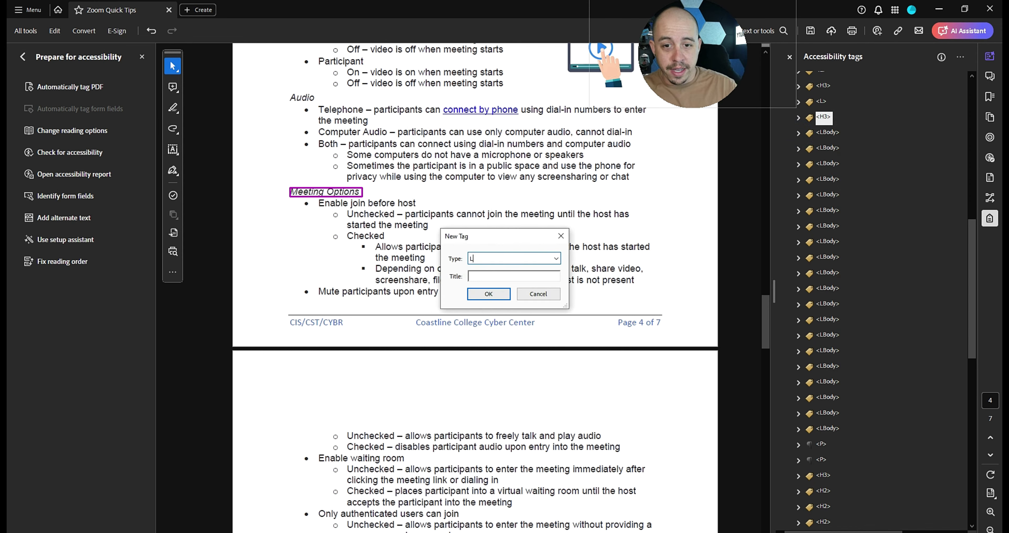
type("L")
key("Return")
Add fourteen LI tags after the empty Meeting Options L tag.
right_click(823, 132)
left_click(850, 147)
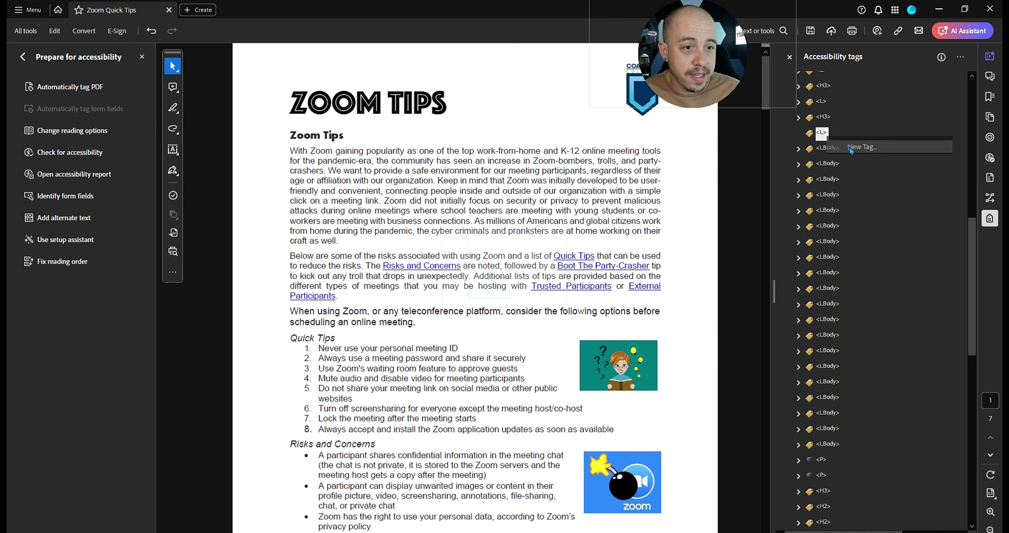
type("I")
key("Return")
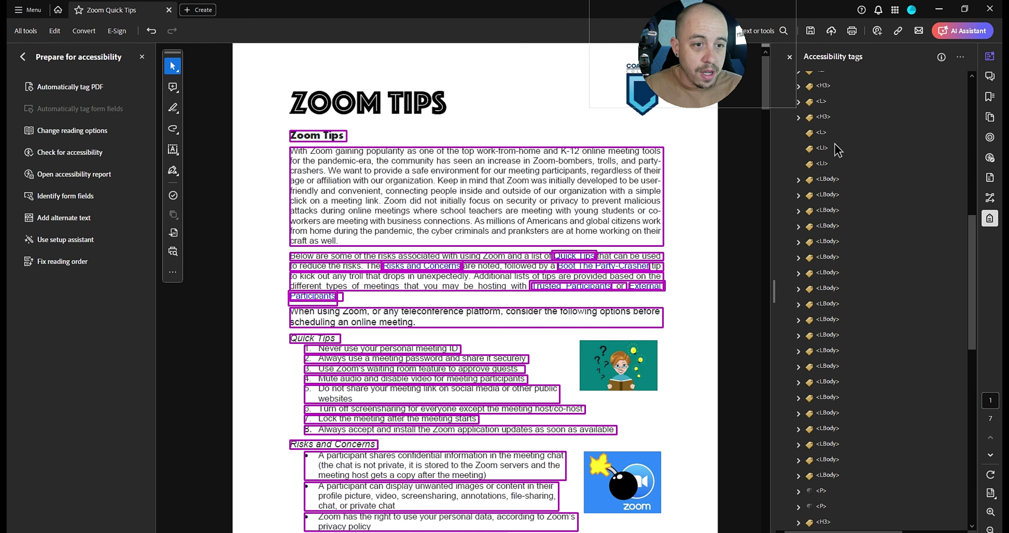
right_click(822, 148)
left_click(828, 152)
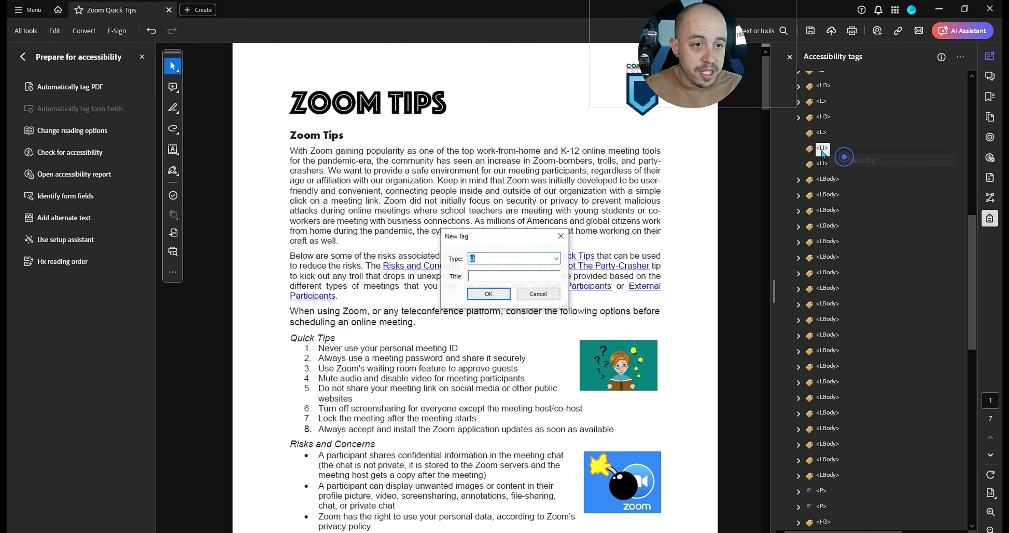
key("Return")
right_click(822, 150)
left_click(849, 157)
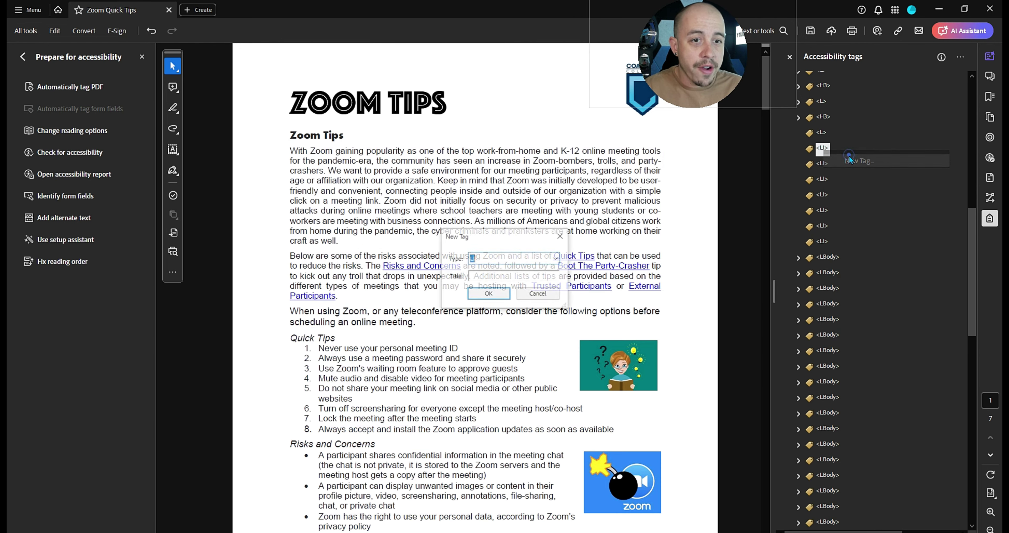
key("Return")
right_click(822, 149)
left_click(842, 161)
key("Return")
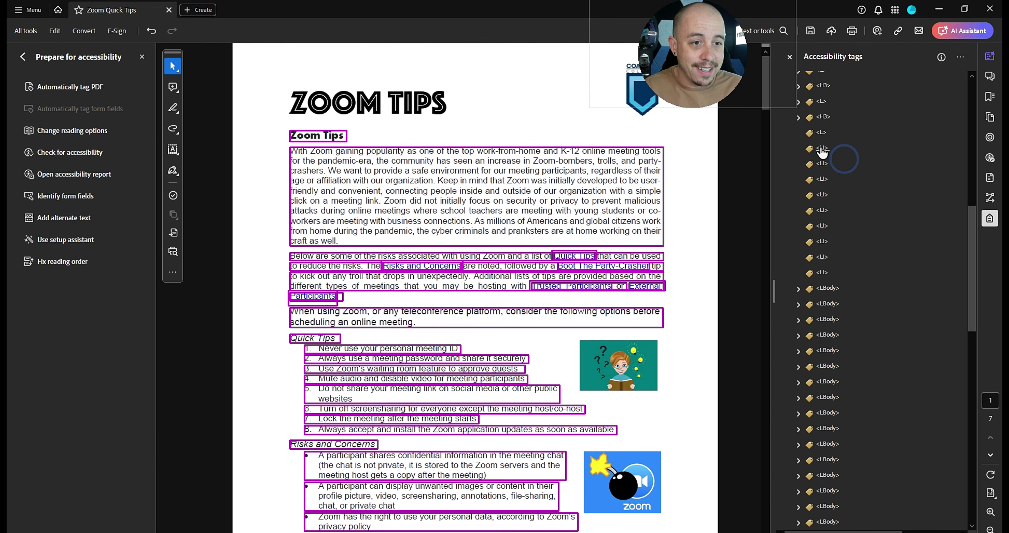
right_click(820, 149)
left_click(841, 158)
key("Return")
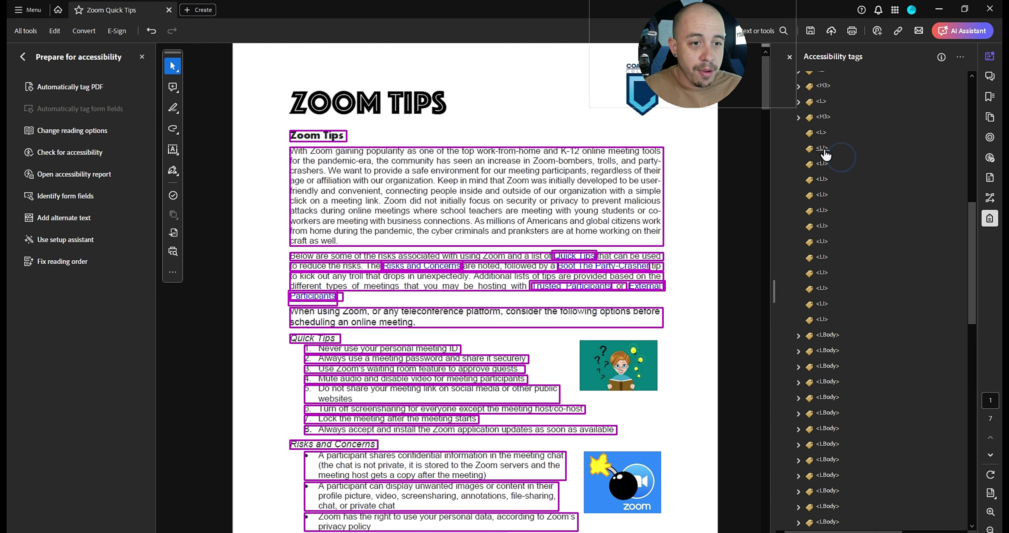
right_click(825, 149)
left_click(841, 159)
key("Return")
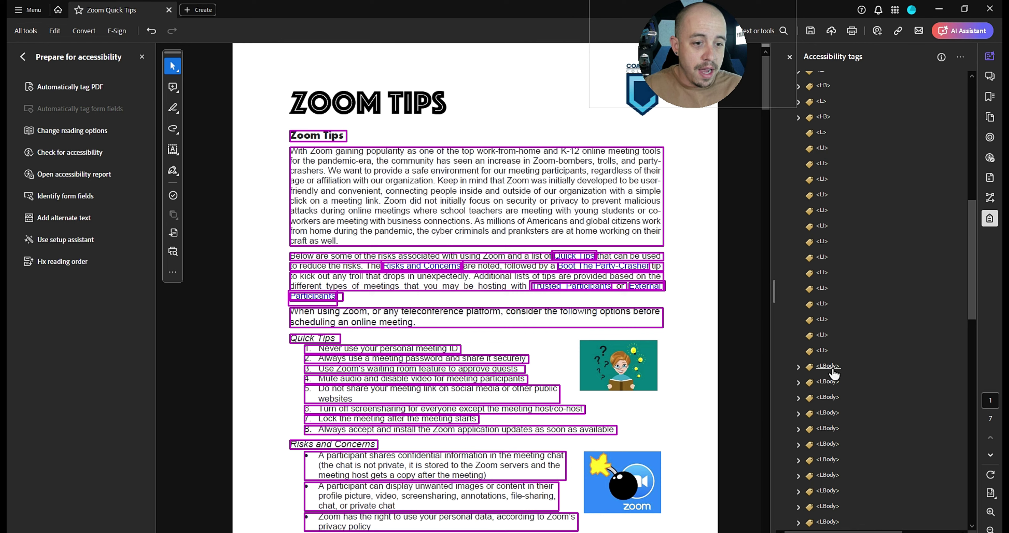
Move the first five Meeting Options LBody tags into separate LI tags and nest the Enable join before host LI inside the L tag.
left_click(831, 372)
scroll(518, 382, "down", 4)
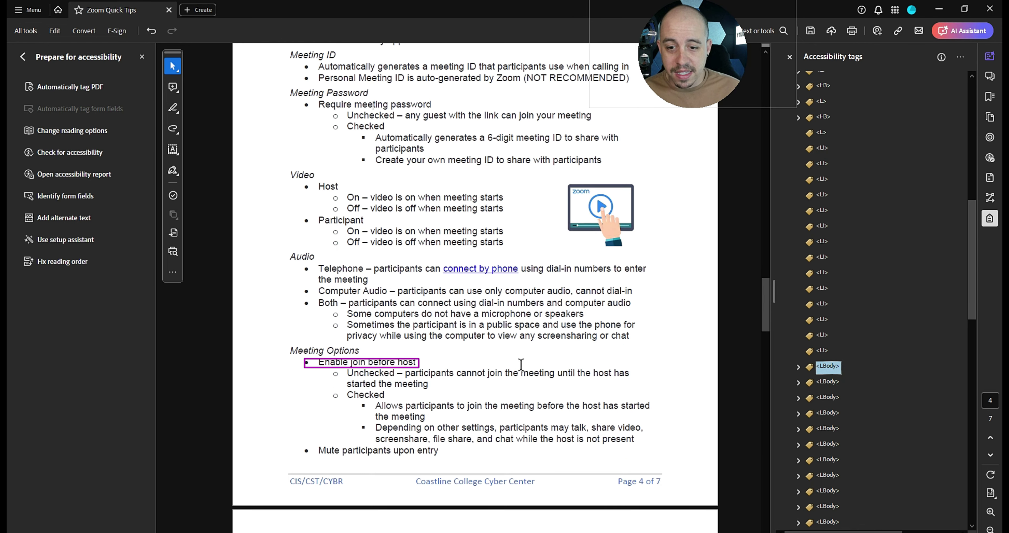
left_click_drag(830, 365, 821, 152)
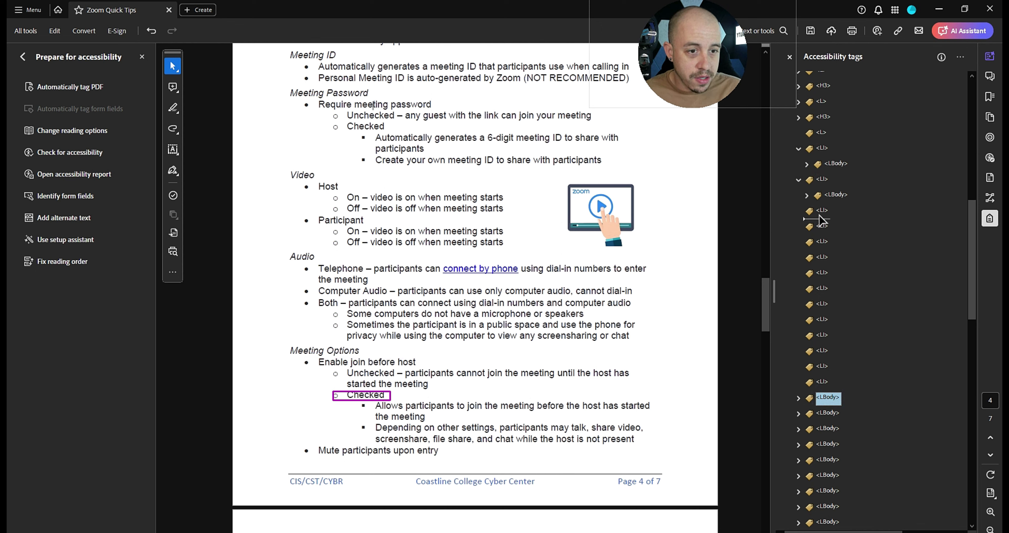
left_click_drag(821, 220, 822, 217)
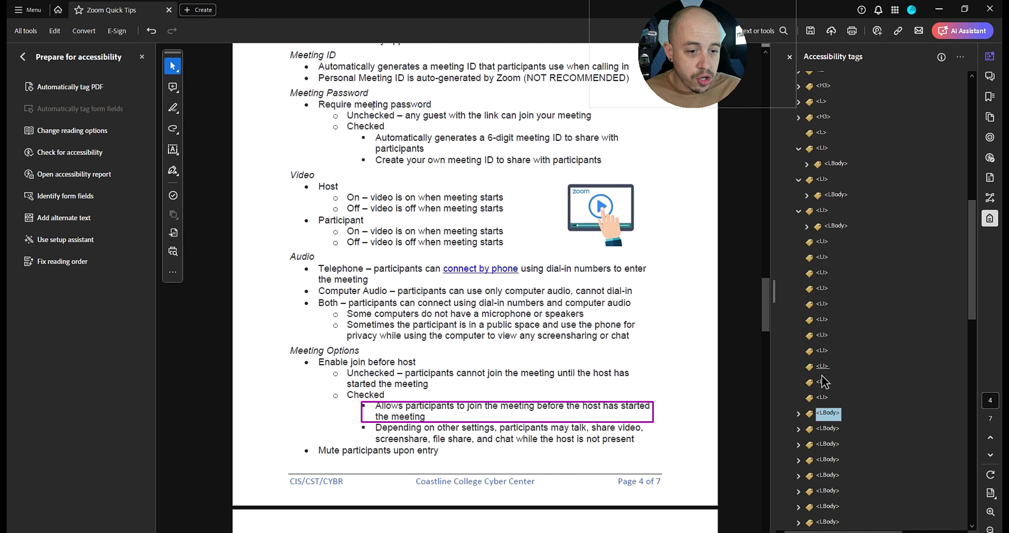
left_click_drag(827, 419, 819, 244)
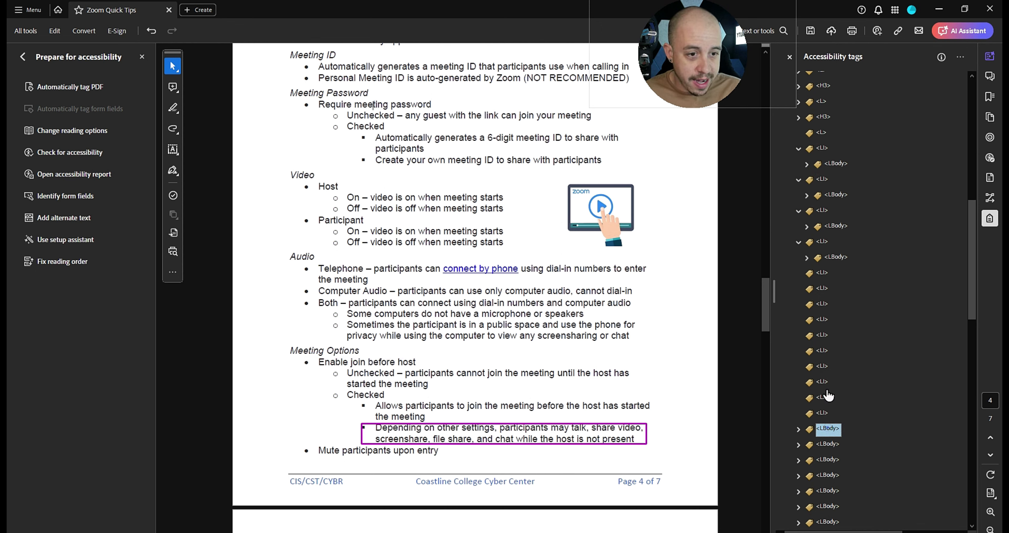
left_click_drag(827, 428, 822, 276)
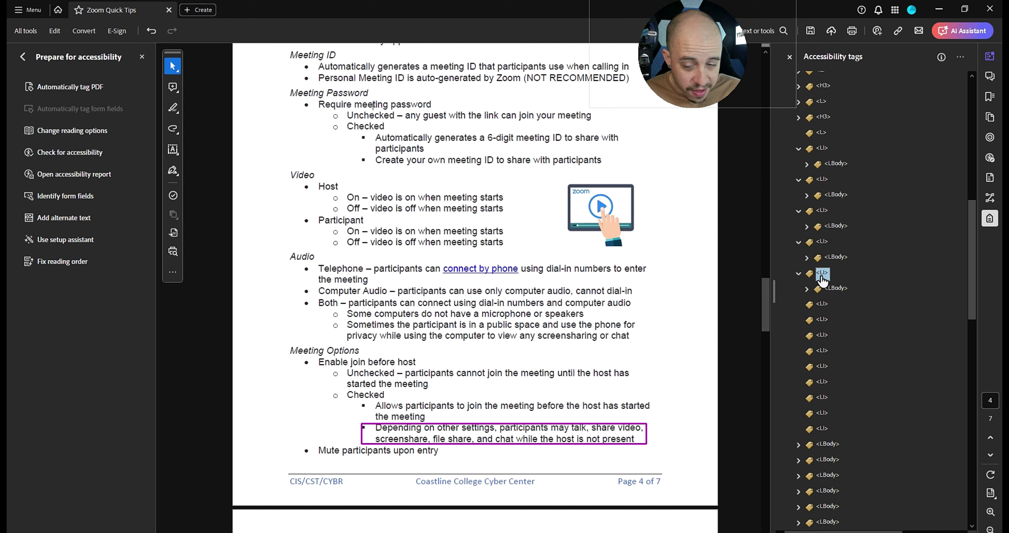
left_click_drag(474, 438, 319, 361)
left_click_drag(828, 148, 822, 133)
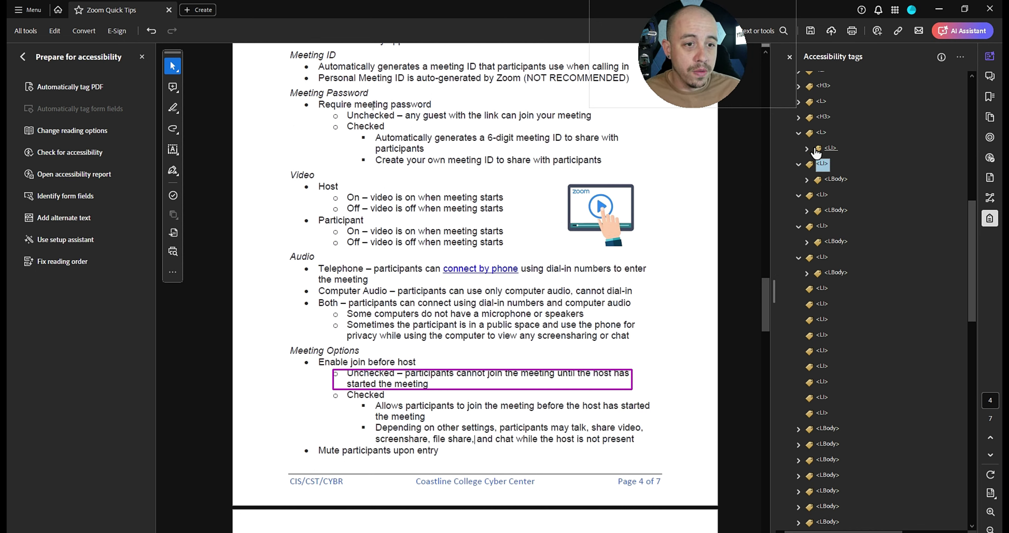
Add an L tag after the Enable join before host text and move its Unchecked and Checked LI tags into it.
left_click(807, 148)
left_click(872, 179)
right_click(872, 179)
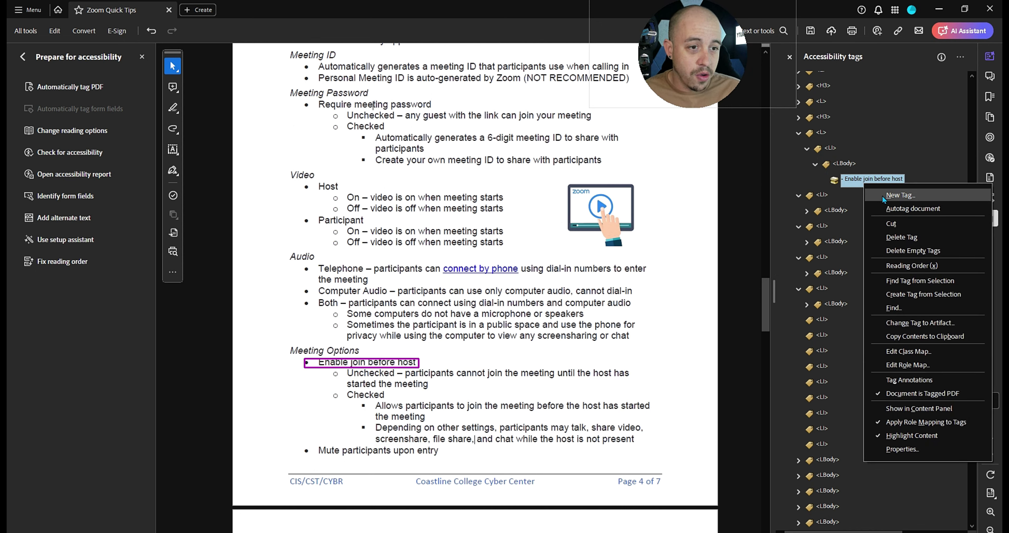
left_click(900, 194)
key("Return")
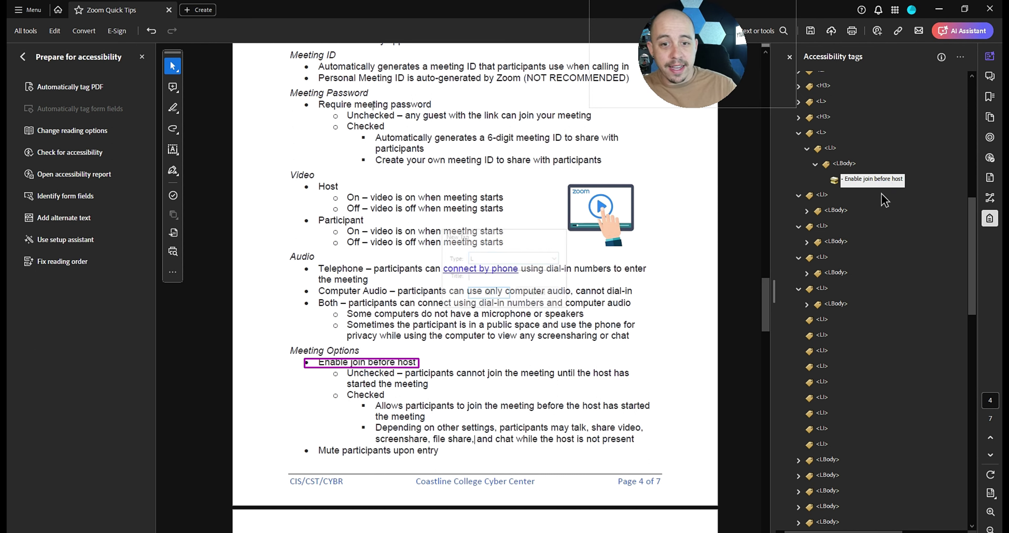
left_click(823, 210)
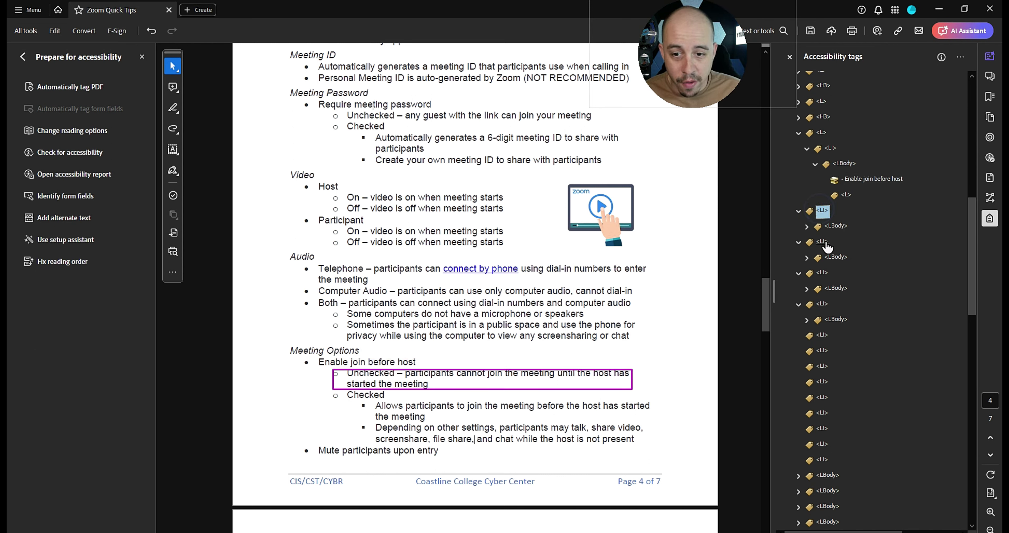
left_click_drag(815, 248, 842, 202)
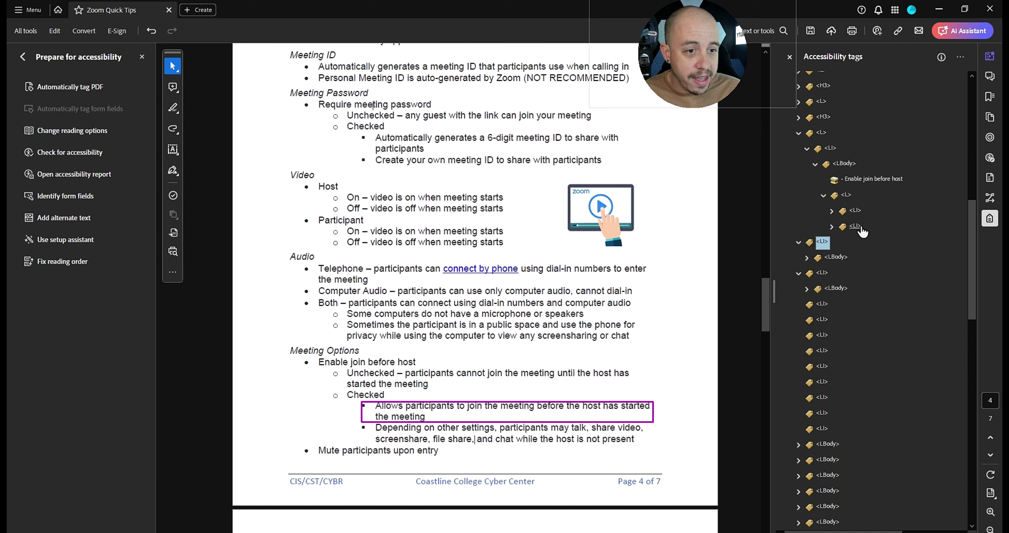
Add an L tag after the Checked text inside the Enable join before host item's sublist.
left_click(859, 228)
key("Right")
key("Right")
key("Right")
key("Right")
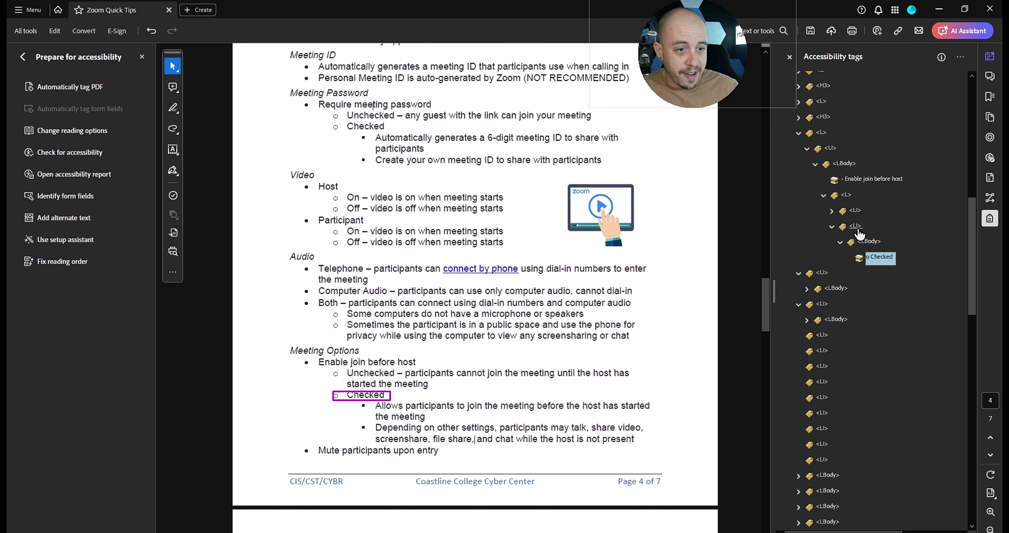
right_click(889, 259)
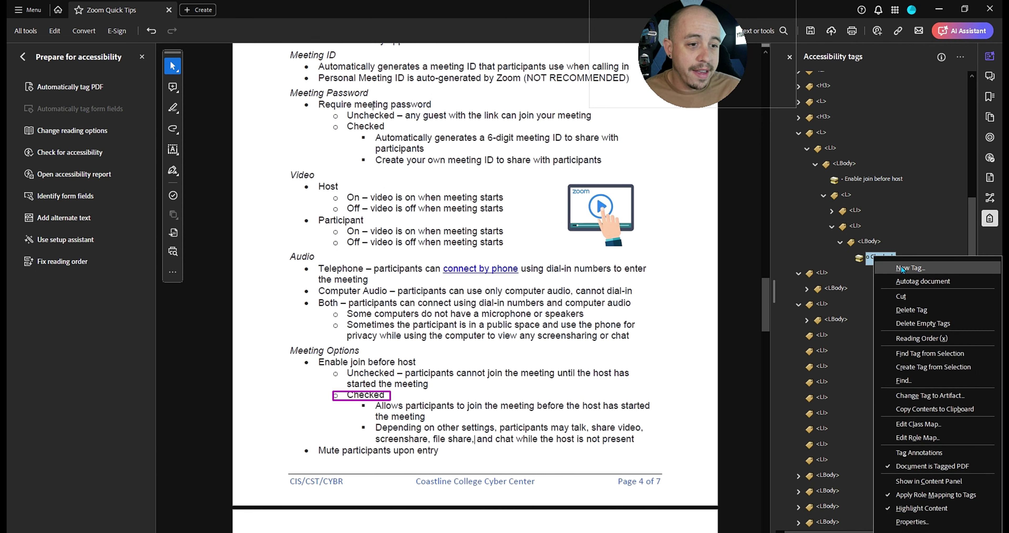
left_click(905, 266)
left_click(486, 294)
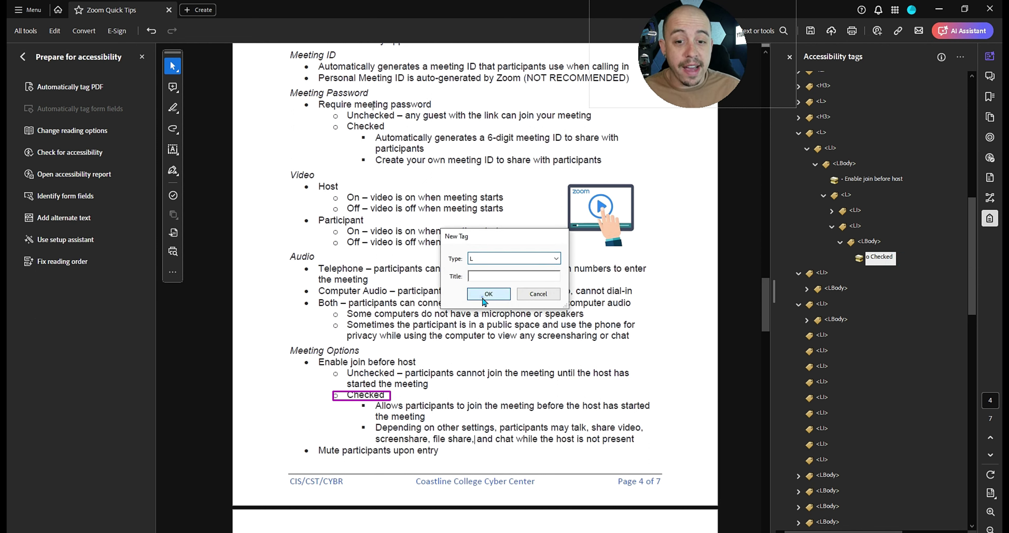
Move the two LI tags for Checked's sub-bullets into its new L tag and collapse the Enable join before host item.
left_click(822, 288)
left_click(825, 320, "shift")
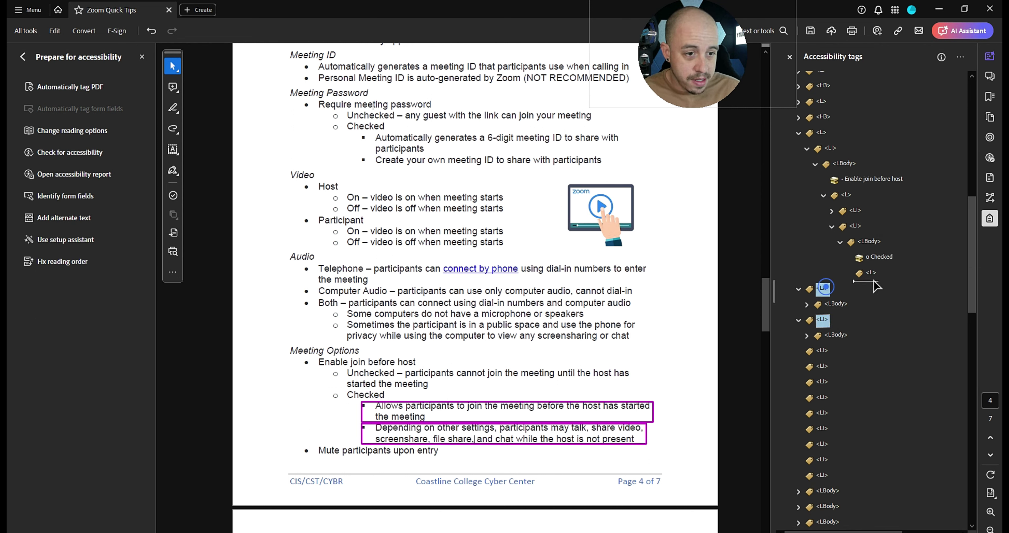
left_click_drag(822, 288, 879, 278)
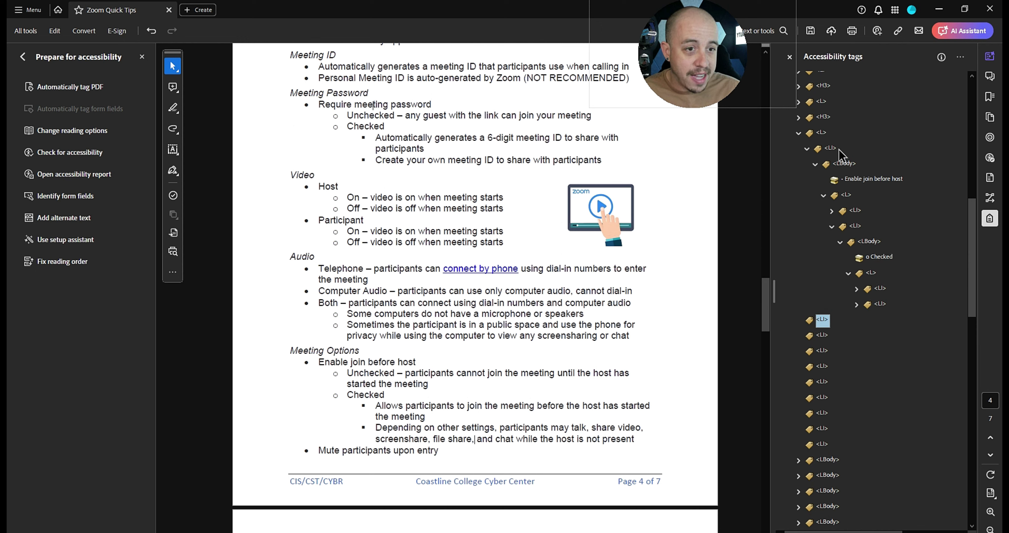
left_click(827, 149)
key("Left")
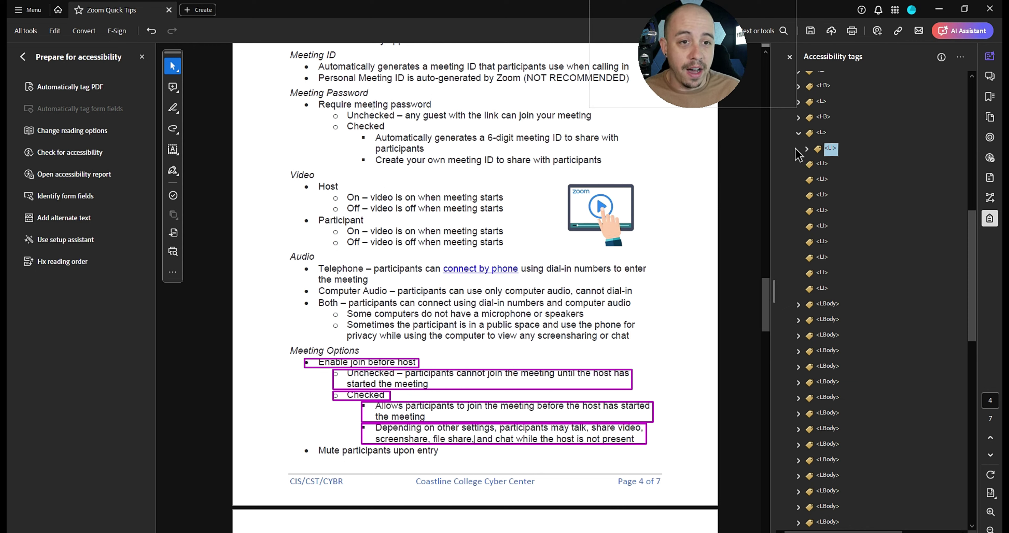
Move the Mute participants upon entry LBody and its Unchecked and Checked LBody tags into three separate LI tags.
left_click(828, 304)
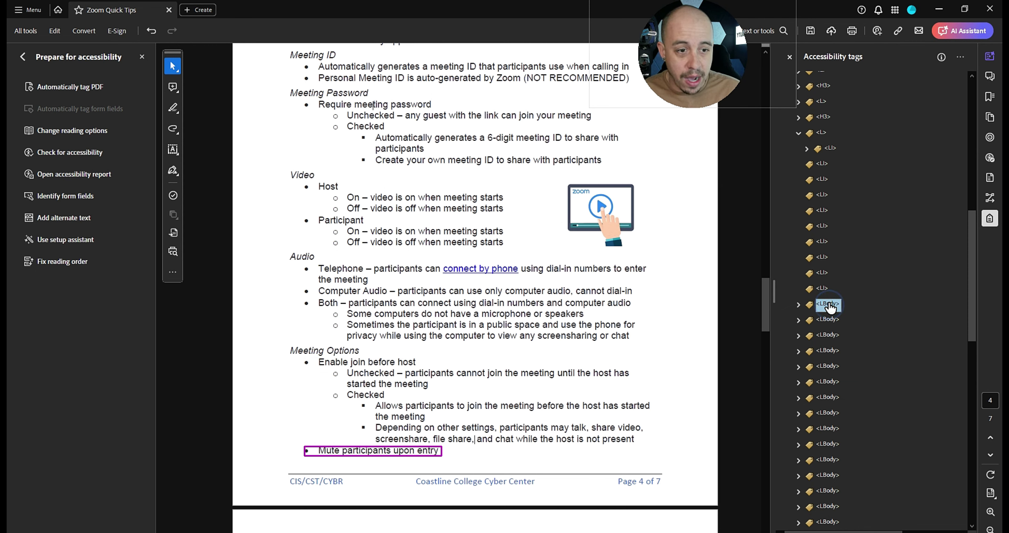
left_click(824, 168)
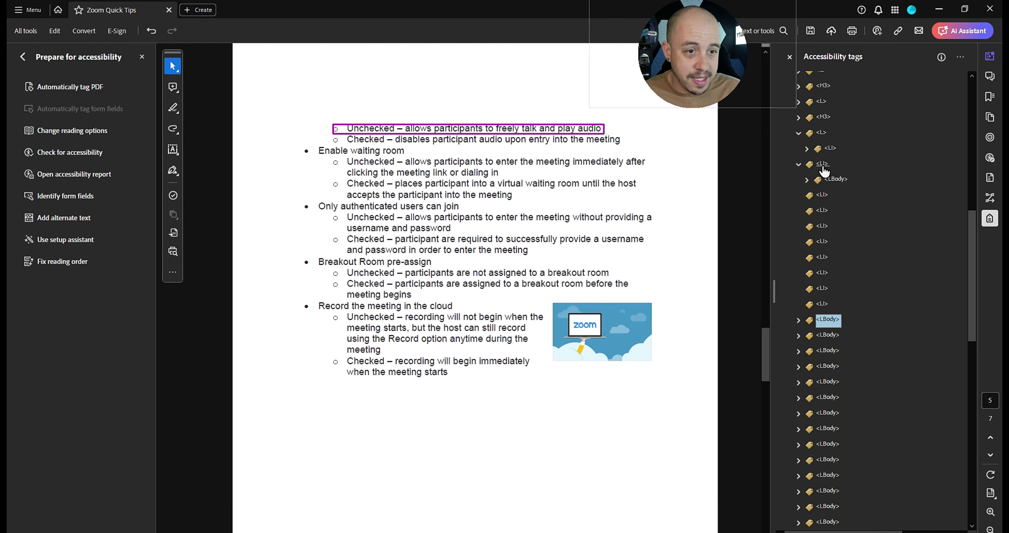
left_click_drag(833, 335, 823, 194)
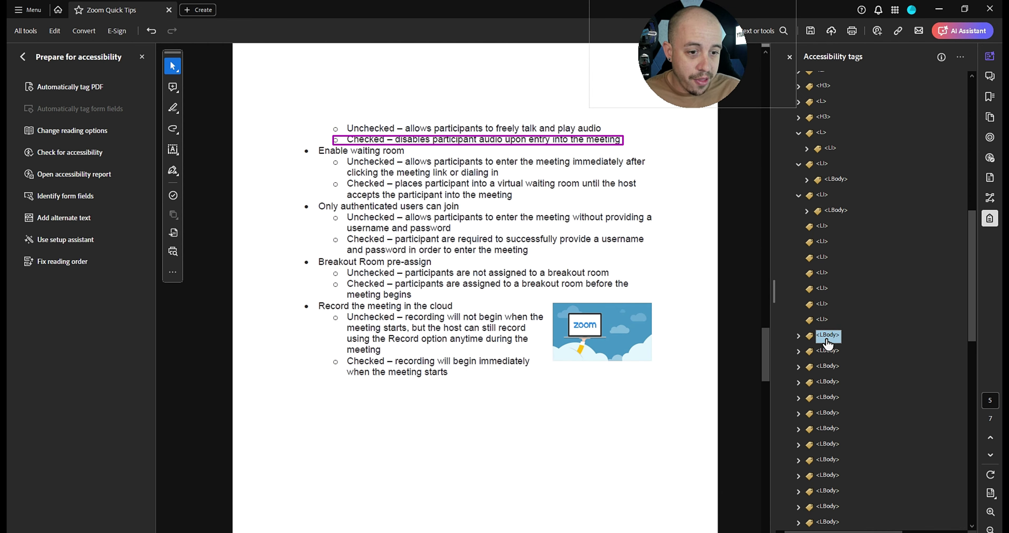
left_click(823, 230)
Add an L tag after the Mute participants upon entry text and move its Unchecked and Checked LI tags into it.
left_click(807, 179)
left_click(847, 194)
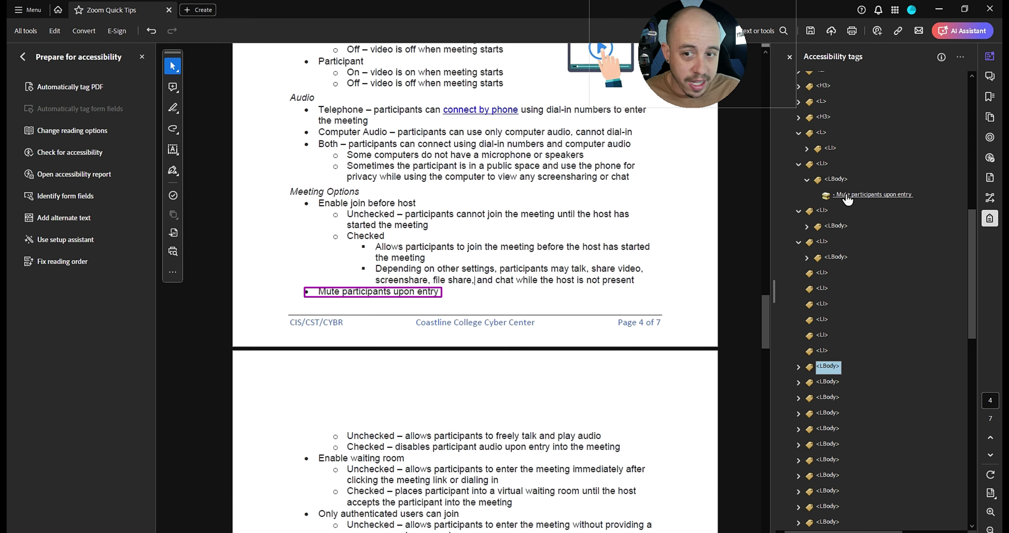
right_click(845, 195)
left_click(856, 205)
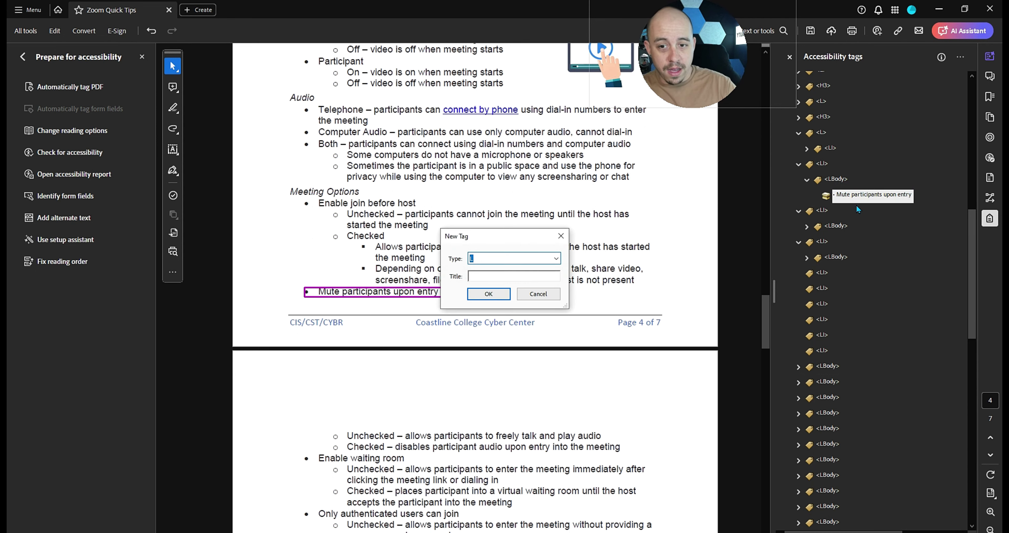
type("L")
key("Return")
left_click(824, 226)
left_click(825, 257, "ctrl")
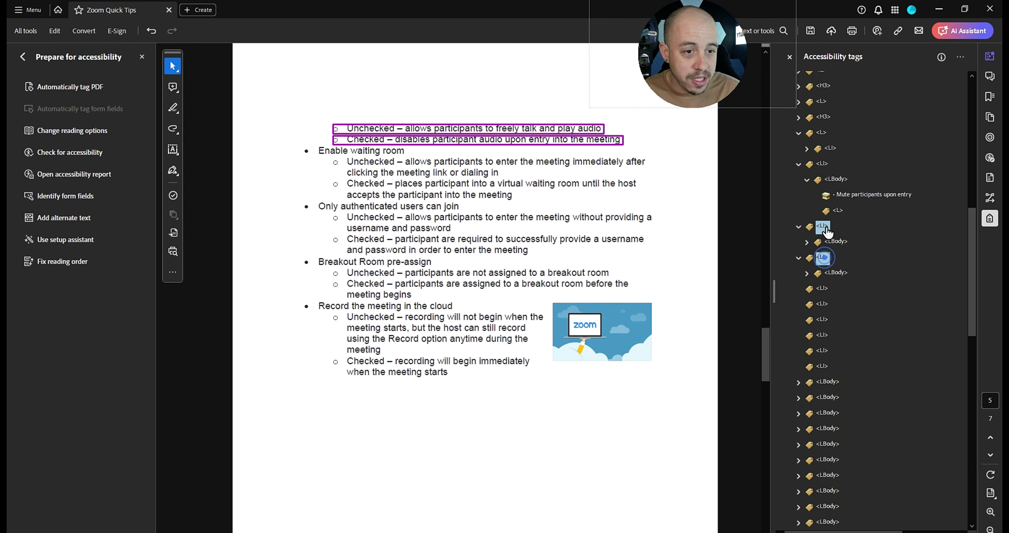
left_click_drag(831, 222, 837, 210)
Move the Enable waiting room LBody and its two sub-item LBody tags into the following three empty LI tags.
left_click(832, 367)
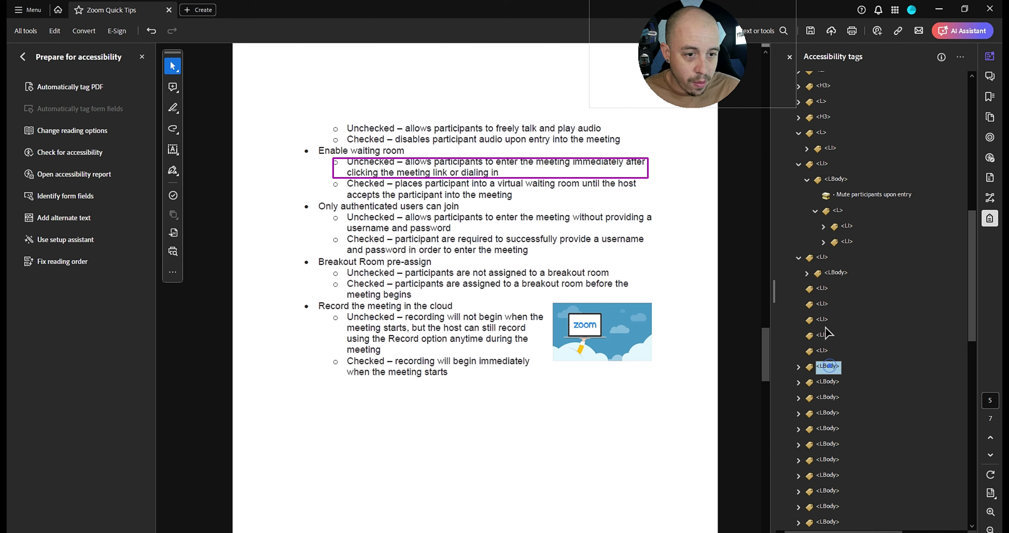
left_click_drag(825, 326, 821, 304)
left_click_drag(826, 382, 822, 319)
left_click_drag(823, 307, 820, 287)
Add an L tag after the Enable waiting room text and move its Unchecked and Checked LI tags into it.
left_click(807, 272)
left_click(842, 288)
right_click(843, 289)
left_click(904, 18)
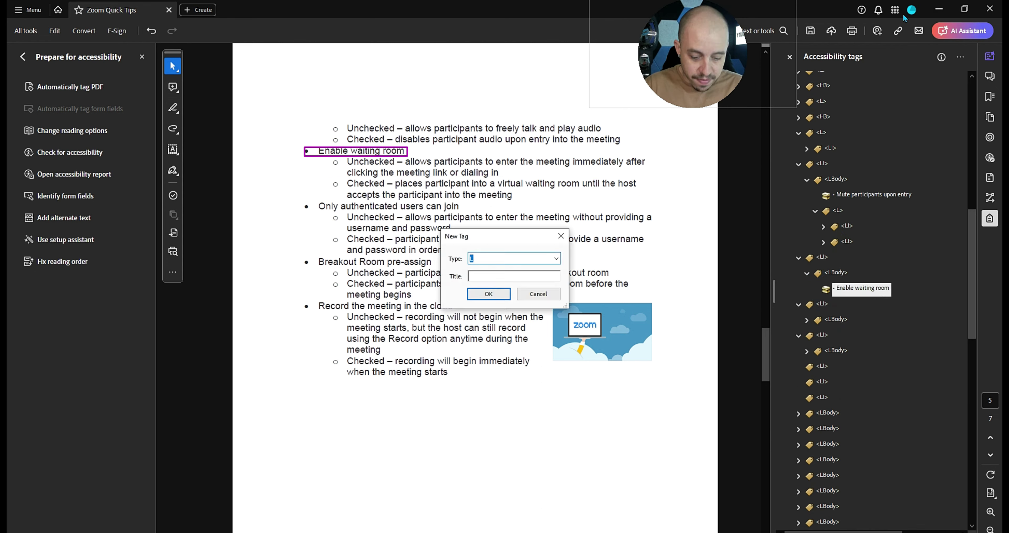
key("Return")
left_click(823, 319)
left_click(823, 350, "ctrl")
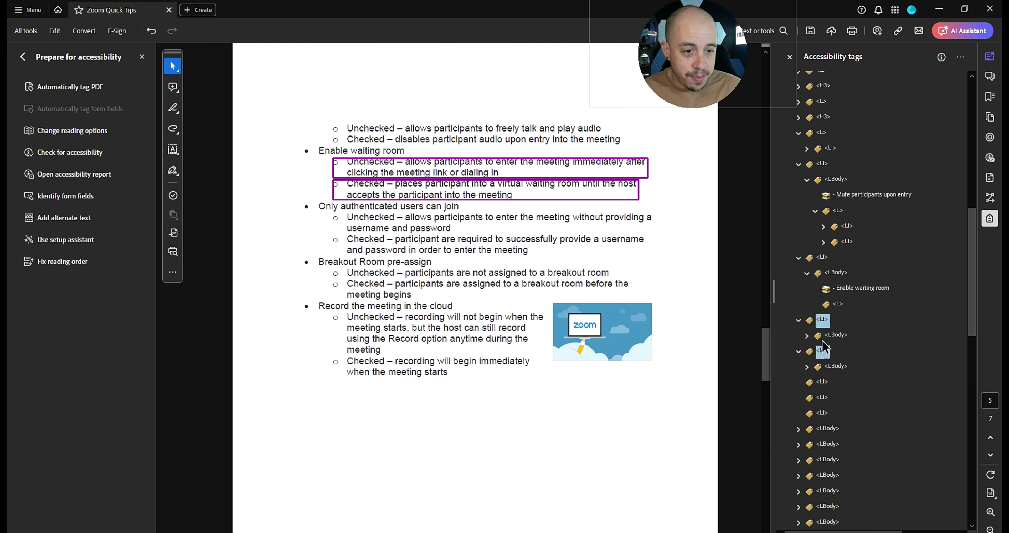
left_click_drag(837, 304, 838, 305)
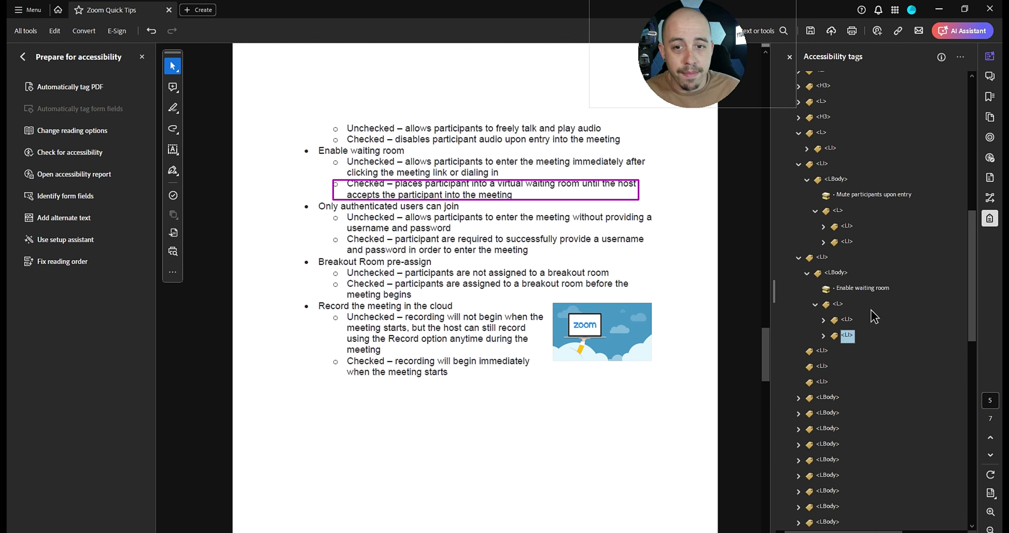
Move the Only authenticated users can join LBody and its two sub-item LBody tags into the three remaining empty LI tags.
key("Down")
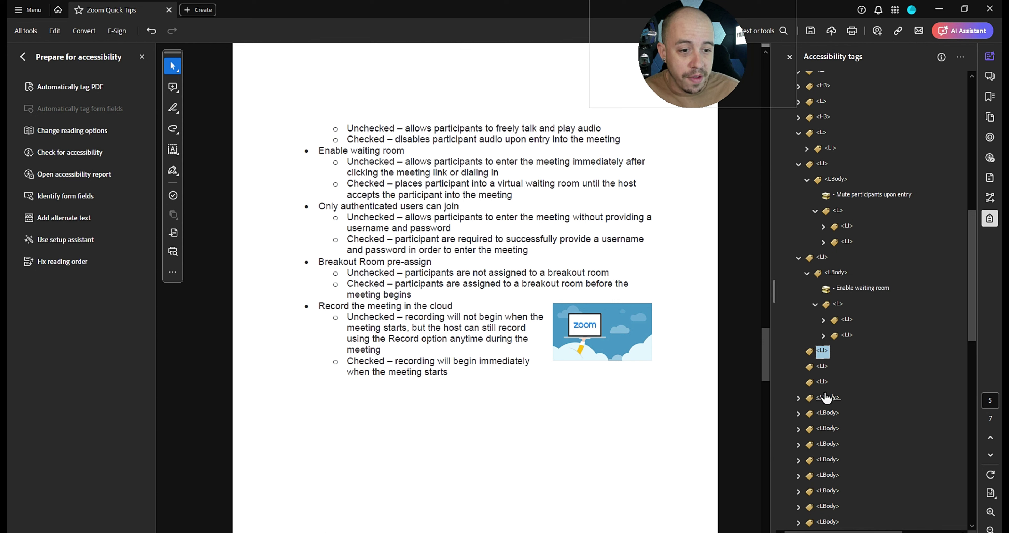
left_click_drag(827, 397, 823, 375)
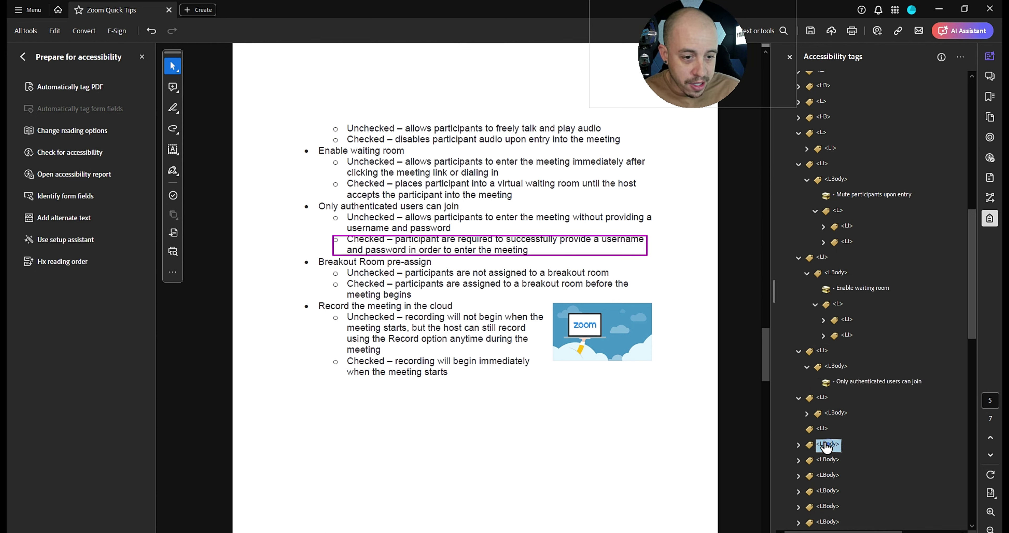
left_click_drag(825, 443, 821, 429)
Add an L tag after the Only authenticated users can join text and move its Unchecked and Checked LI tags into it.
left_click(901, 105)
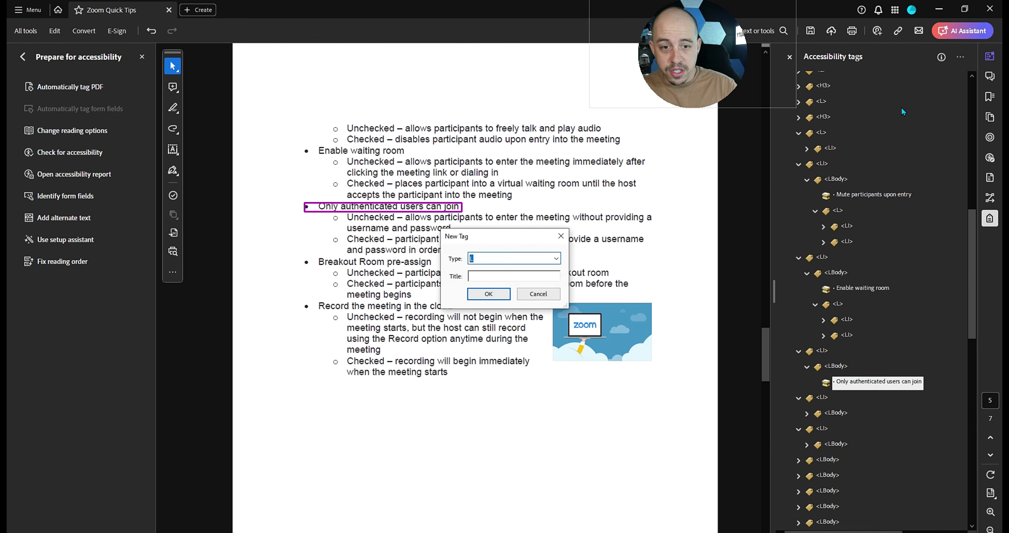
key("Return")
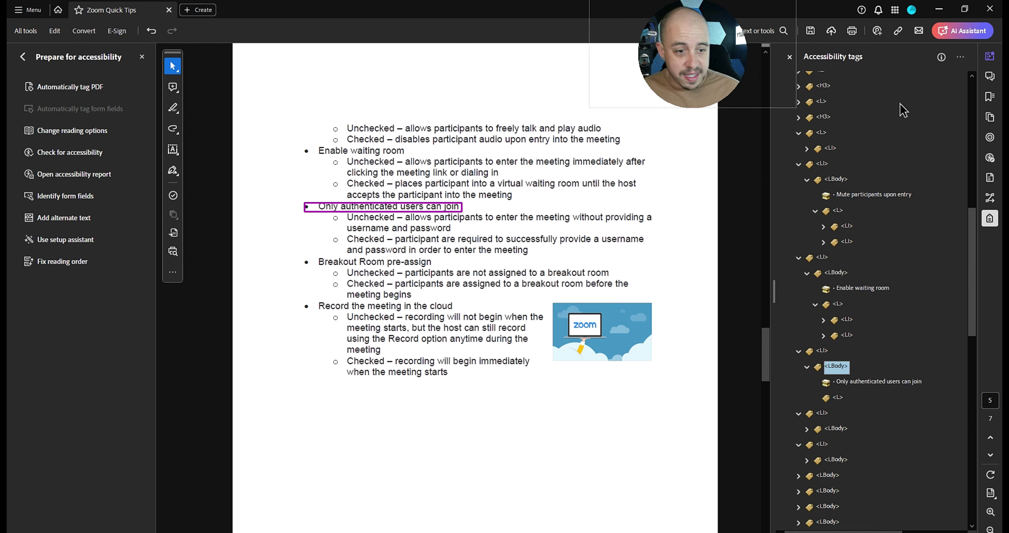
left_click(823, 414)
left_click(825, 448, "ctrl")
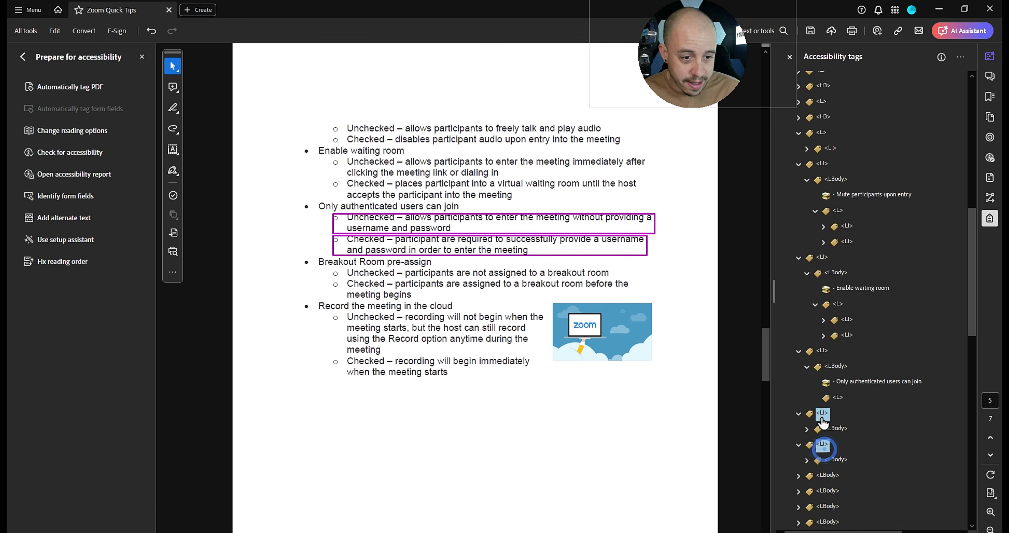
left_click_drag(822, 418, 848, 397)
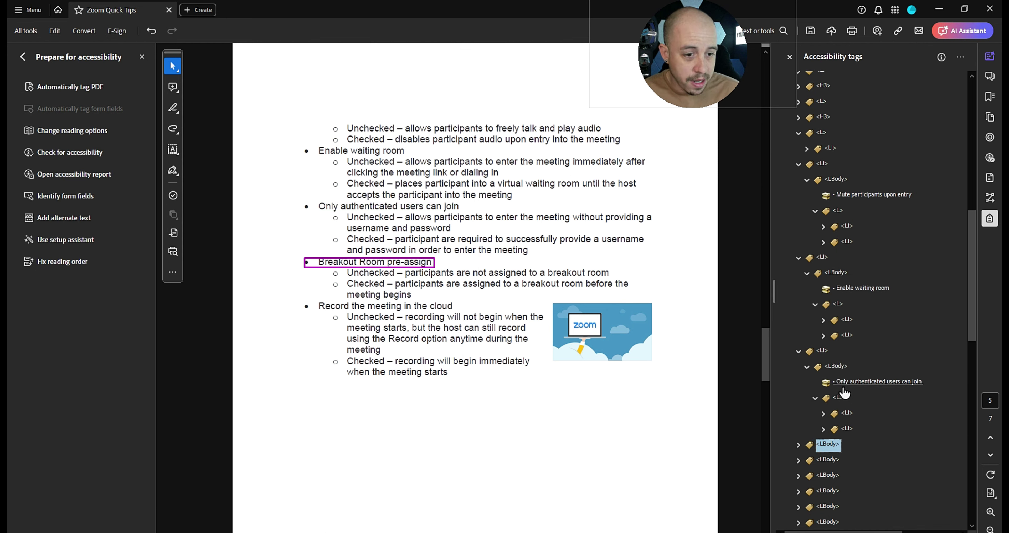
Add an empty LI tag after the Only authenticated users can join list item.
right_click(827, 352)
left_click(836, 366)
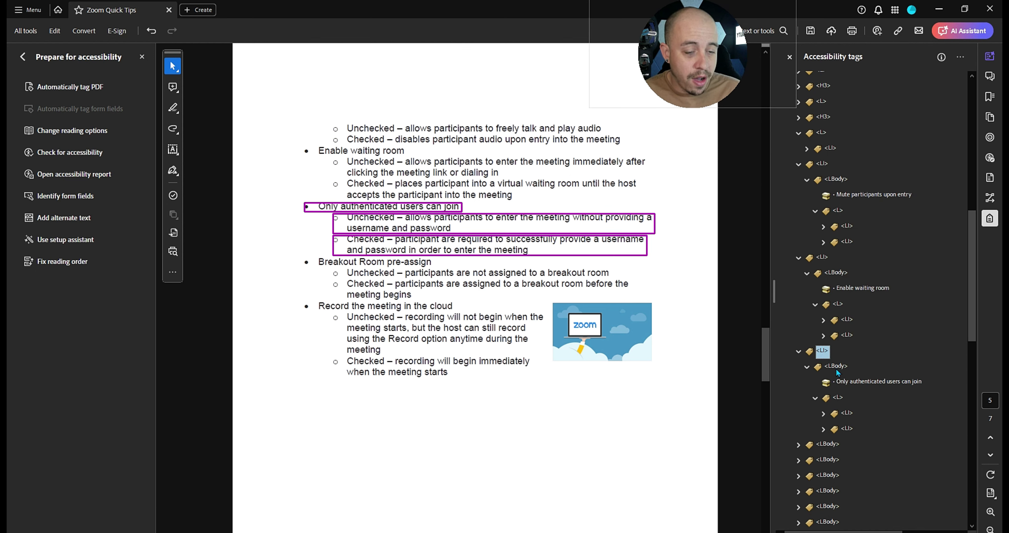
left_click(826, 350)
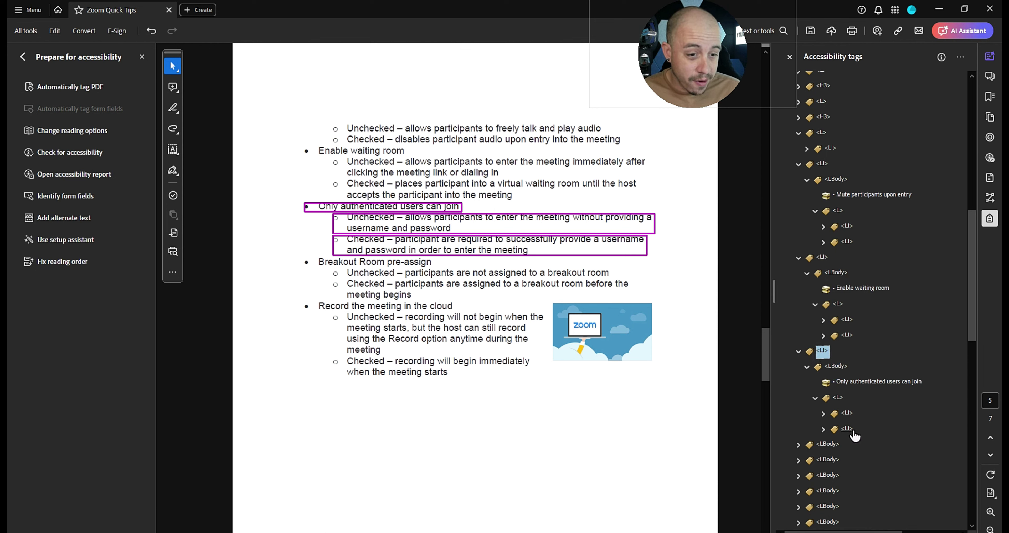
right_click(824, 353)
left_click(851, 135)
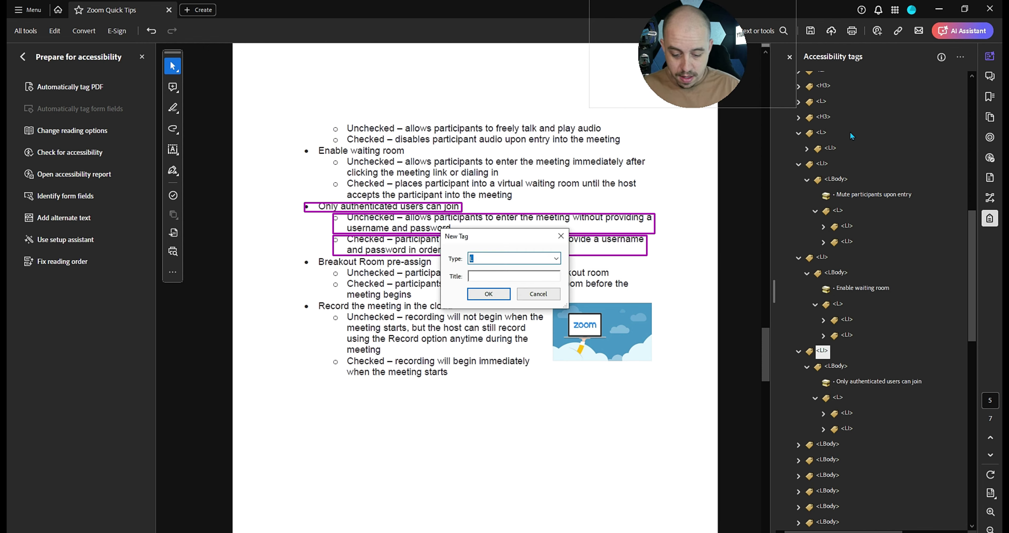
key("Return")
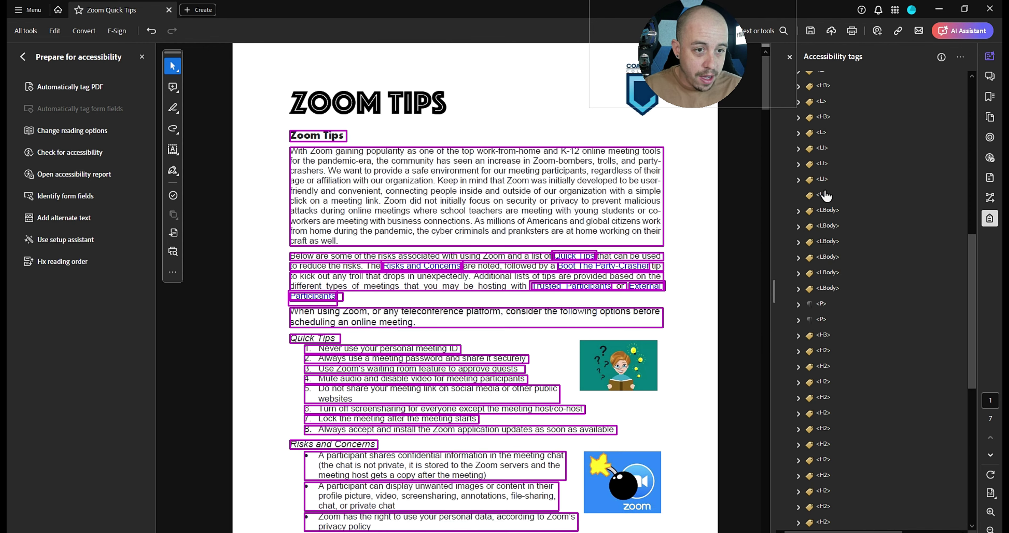
Add five more empty LI tags after the new one, ahead of the remaining loose LBody tags.
left_click(825, 195)
right_click(824, 198)
left_click(843, 207)
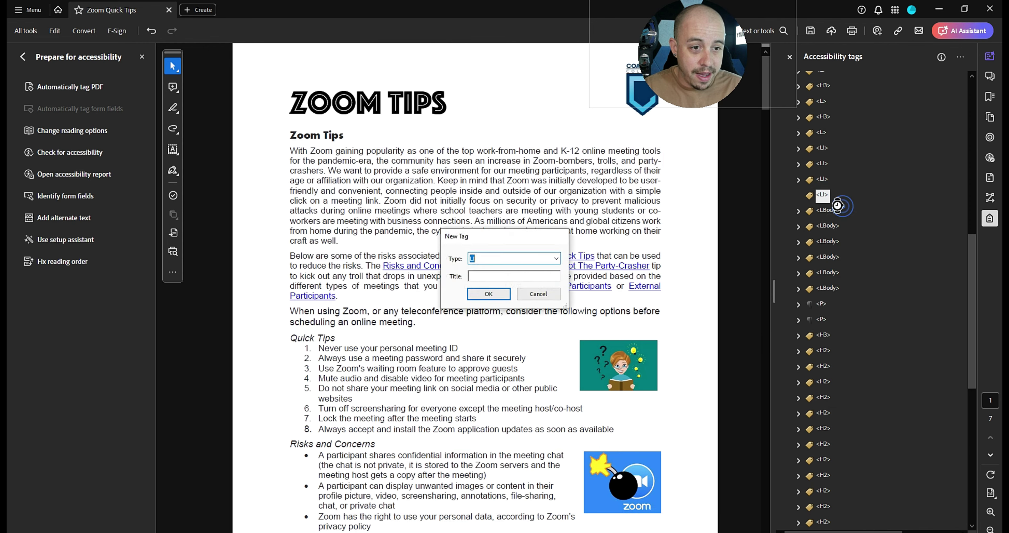
key("Return")
right_click(827, 211)
left_click(847, 219)
key("Return")
right_click(837, 220)
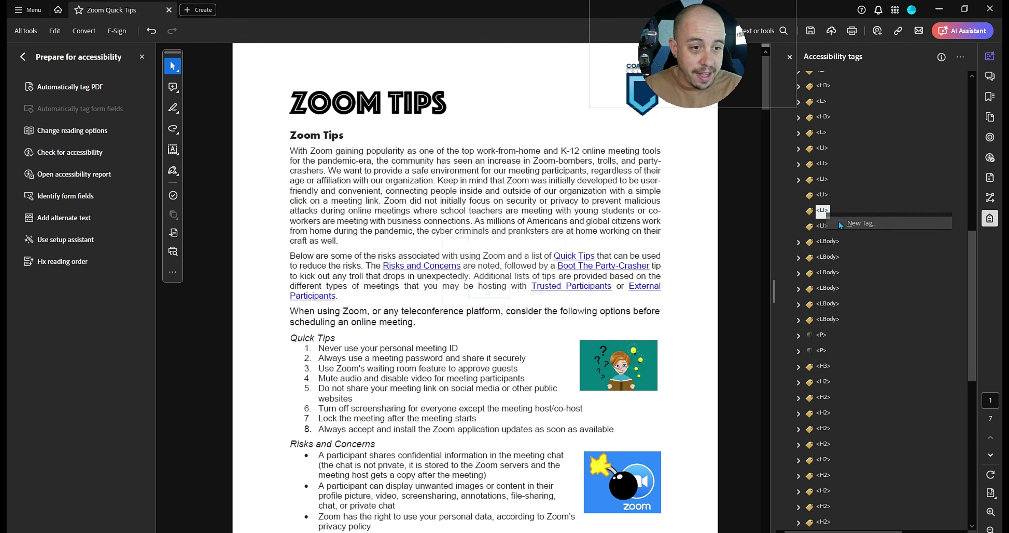
left_click(839, 220)
key("Return")
right_click(821, 220)
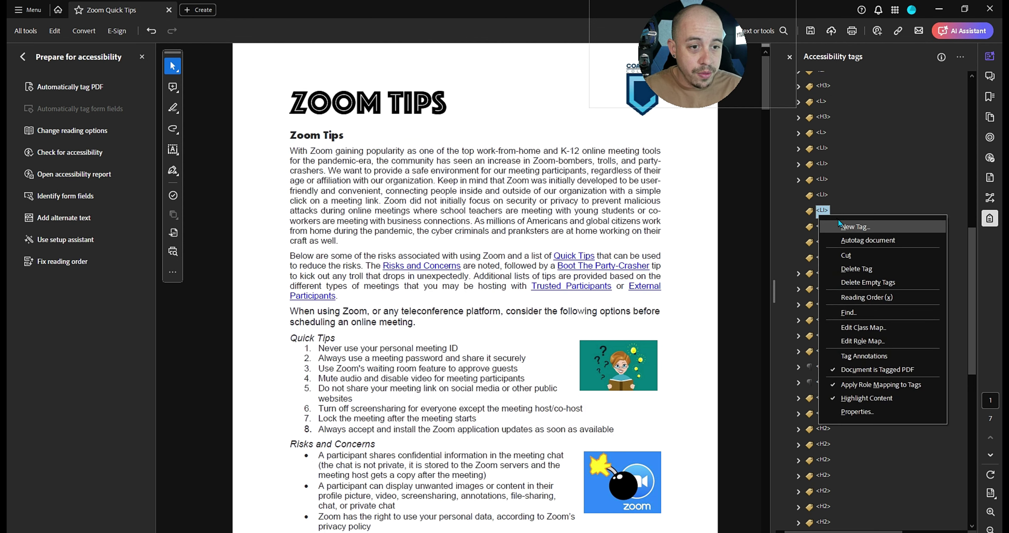
left_click(841, 222)
key("Return")
Move the Breakout Room pre-assign LBody and its two sub-item LBody tags into the first three empty LI tags.
left_click(824, 180)
key("Up")
key("Up")
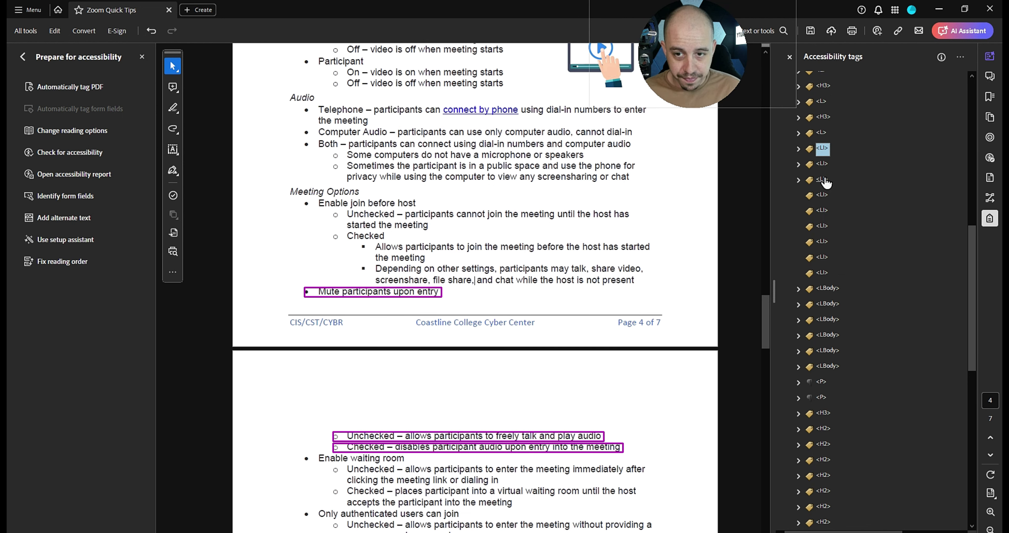
key("shift+Down")
left_click(825, 180)
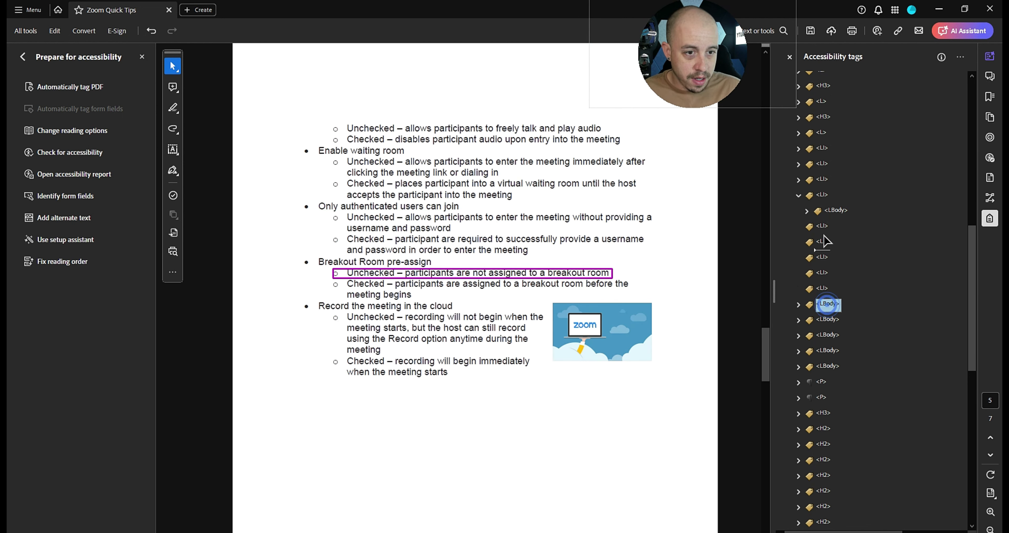
left_click_drag(827, 304, 824, 227)
left_click_drag(827, 321, 825, 259)
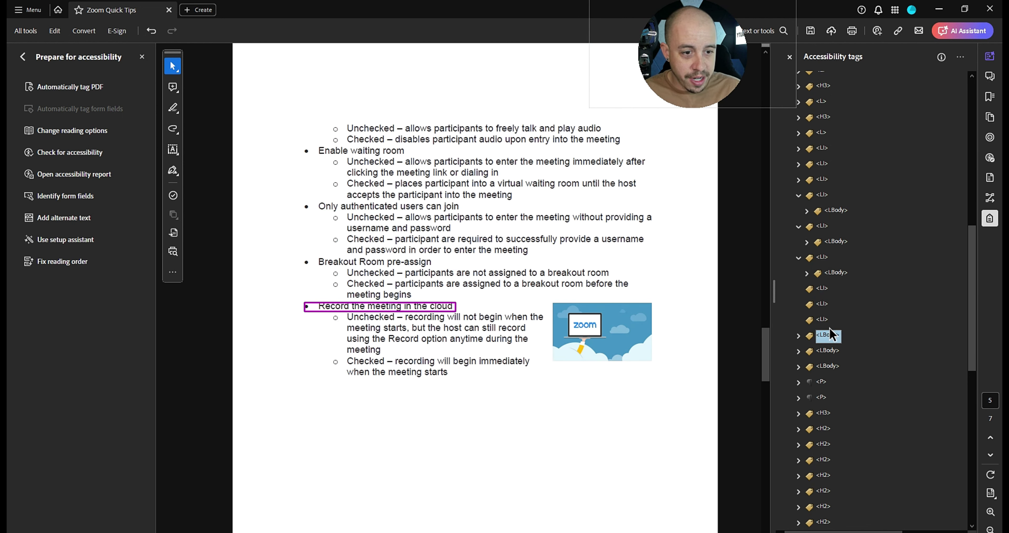
Move the Record the meeting in the cloud LBody and its two sub-item LBody tags into the three remaining empty LI tags.
left_click_drag(827, 331, 822, 289)
left_click_drag(826, 351, 822, 322)
left_click_drag(828, 366, 825, 358)
Move the Mute participants, Enable waiting room, Only authenticated users and Breakout Room LI tags into the Meeting Options L tag.
double_click(821, 134)
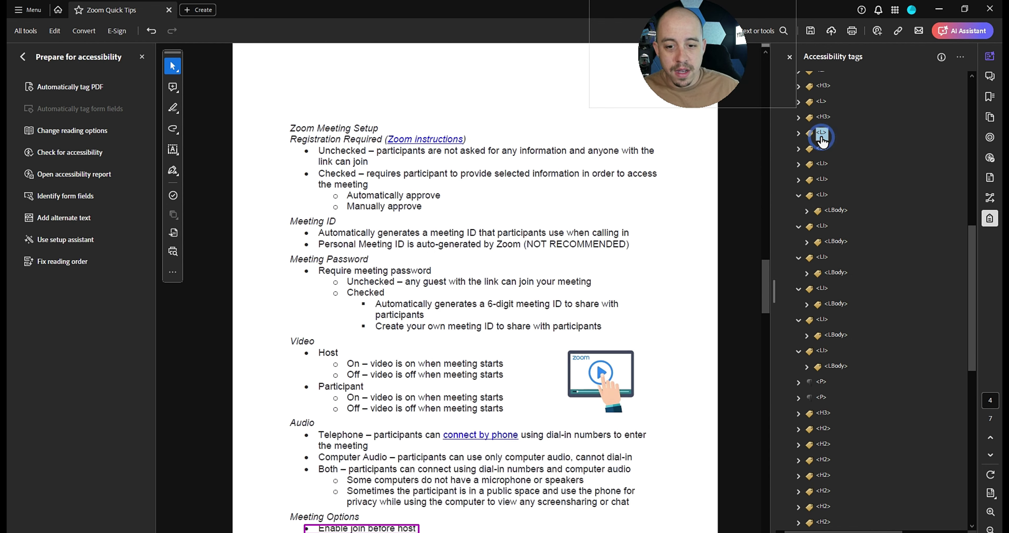
left_click(823, 164)
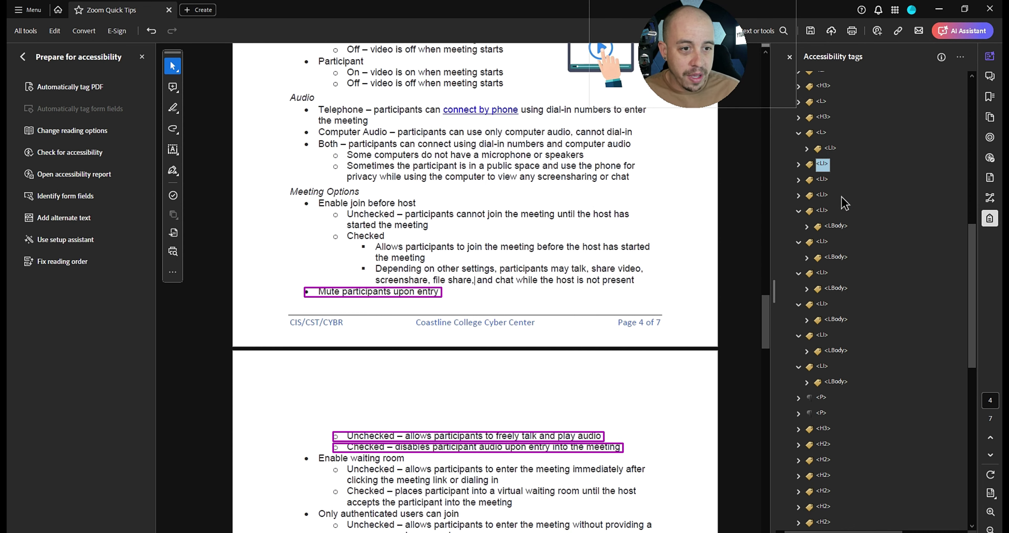
left_click(826, 213, "shift")
mouse_move(822, 172)
left_mouse_down()
mouse_move(820, 152)
mouse_move(833, 156)
left_mouse_up()
key("Down")
key("Down")
key("Down")
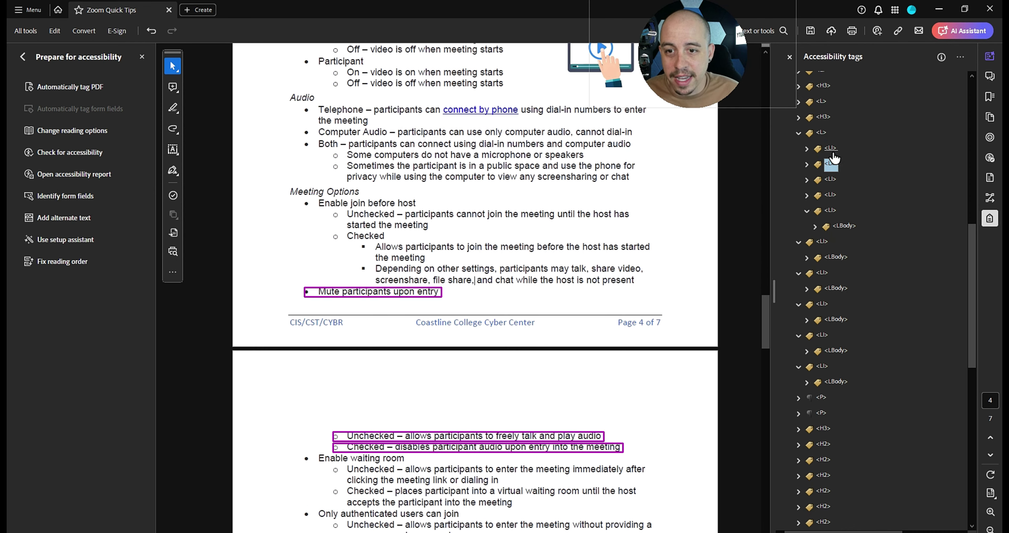
key("Down")
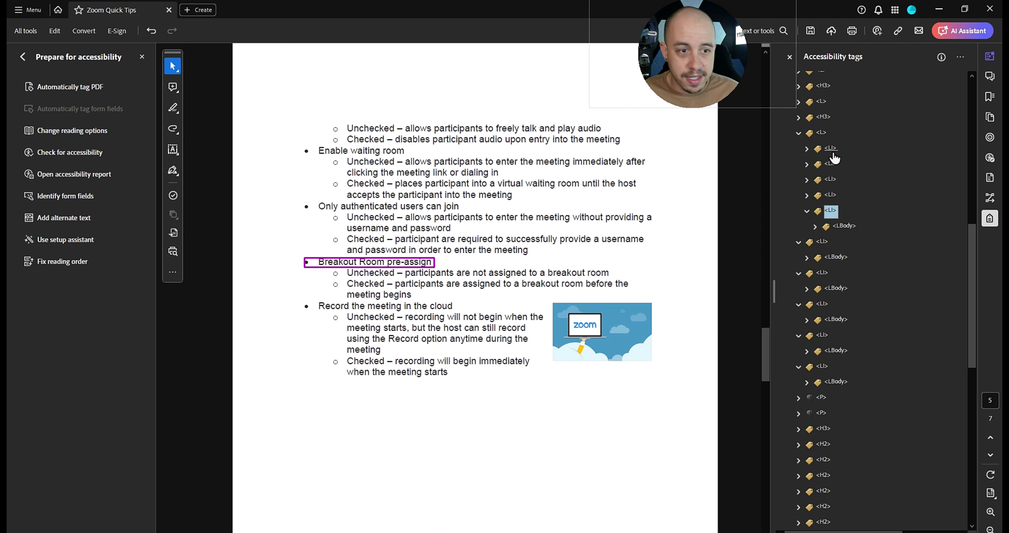
Expand the Breakout Room pre-assign list item and add an L tag after its text.
key("Left")
key("Down")
key("Up")
key("Right")
key("Right")
key("Right")
key("Right")
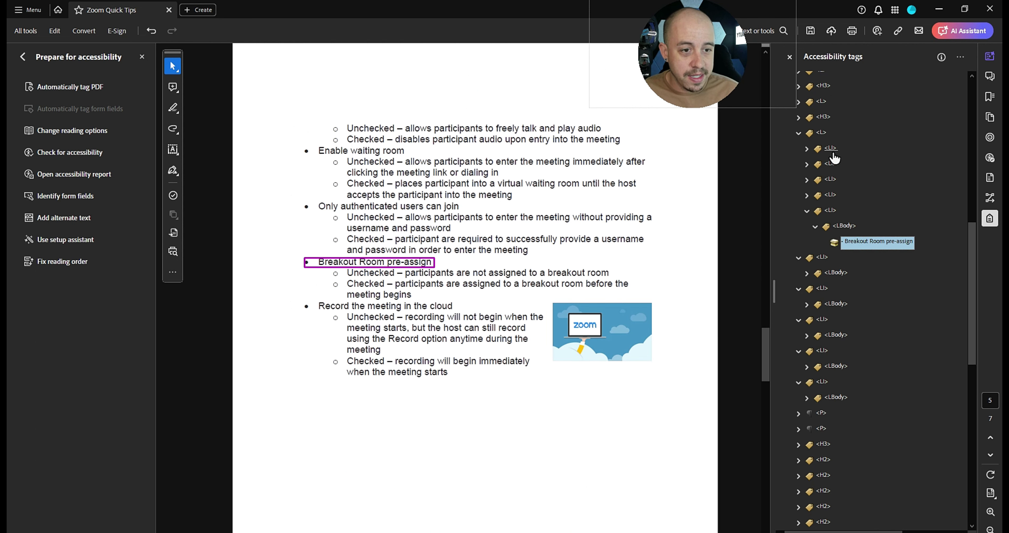
right_click(873, 238)
left_click(918, 250)
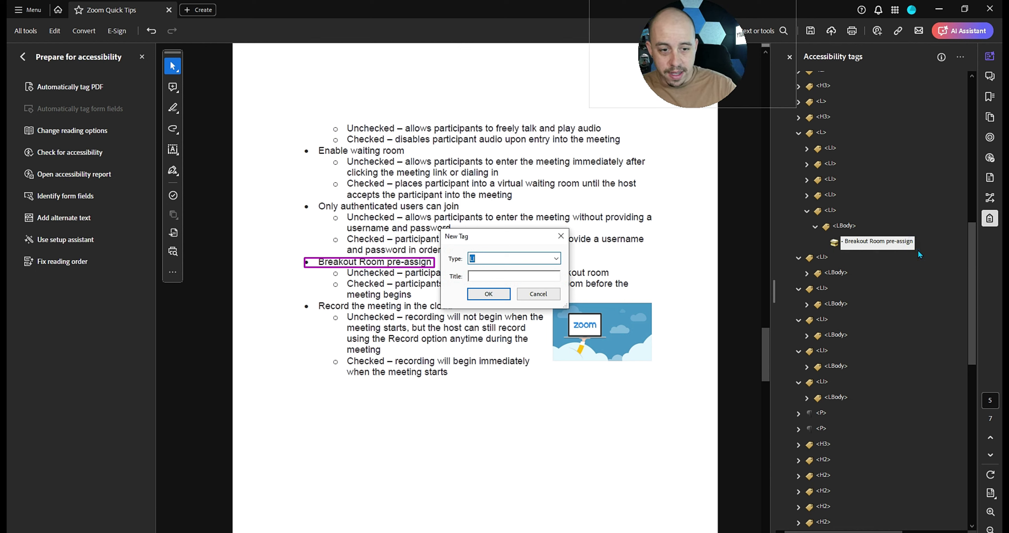
key("Return")
Move the Unchecked and Checked breakout room LI tags into the new nested L tag, then collapse the parent item.
left_click(824, 271)
left_click(825, 305, "ctrl")
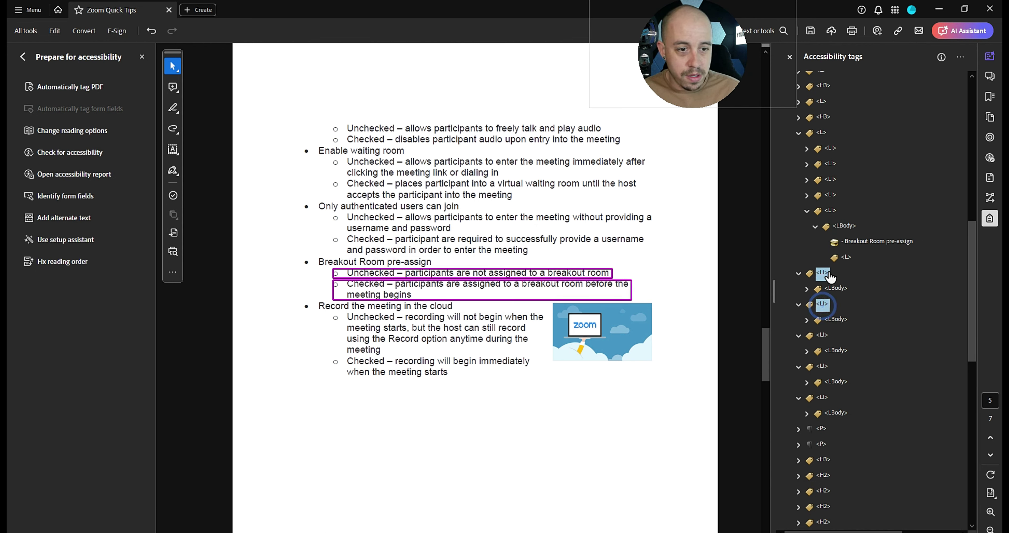
left_click_drag(826, 273, 846, 257)
left_click(832, 210)
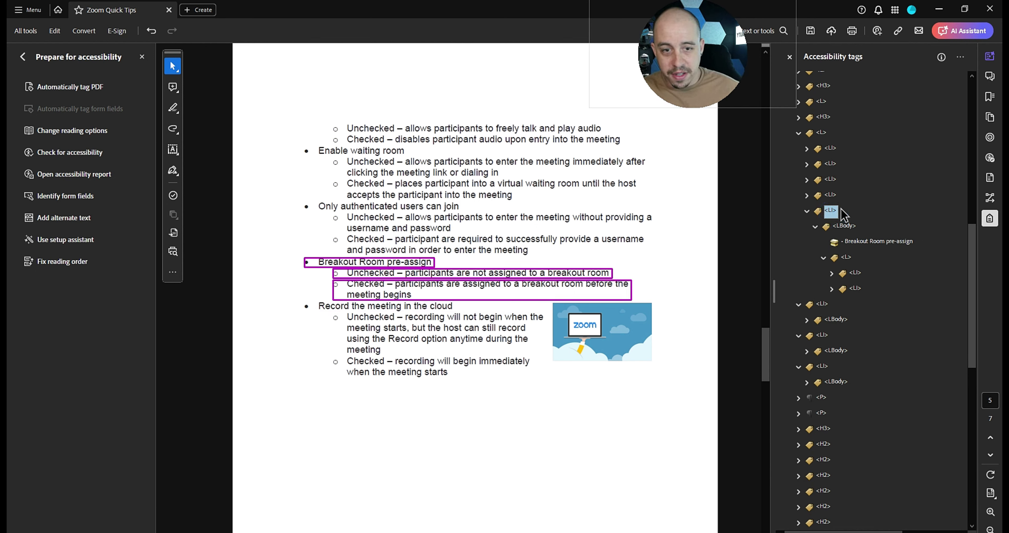
key("Left")
Move the Record the meeting in the cloud LI into the Meeting Options list and add an L tag after its text.
left_click(819, 230)
left_click_drag(821, 230, 818, 217)
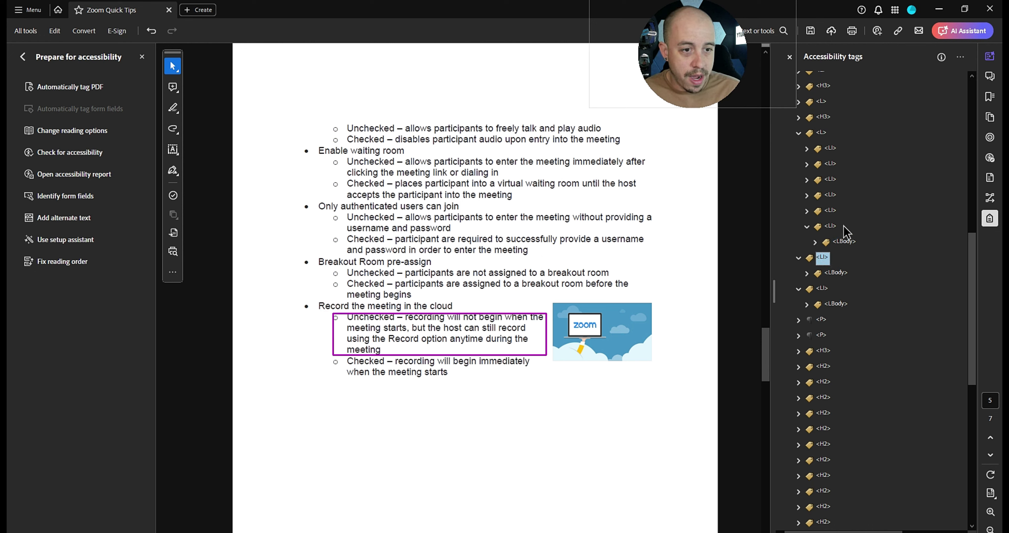
double_click(845, 242)
right_click(860, 259)
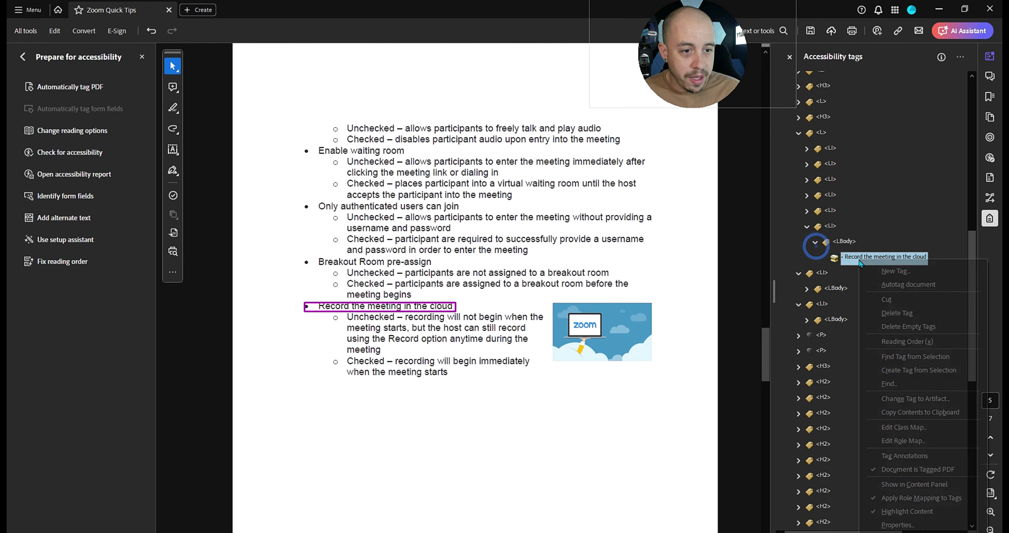
left_click(904, 269)
key("Return")
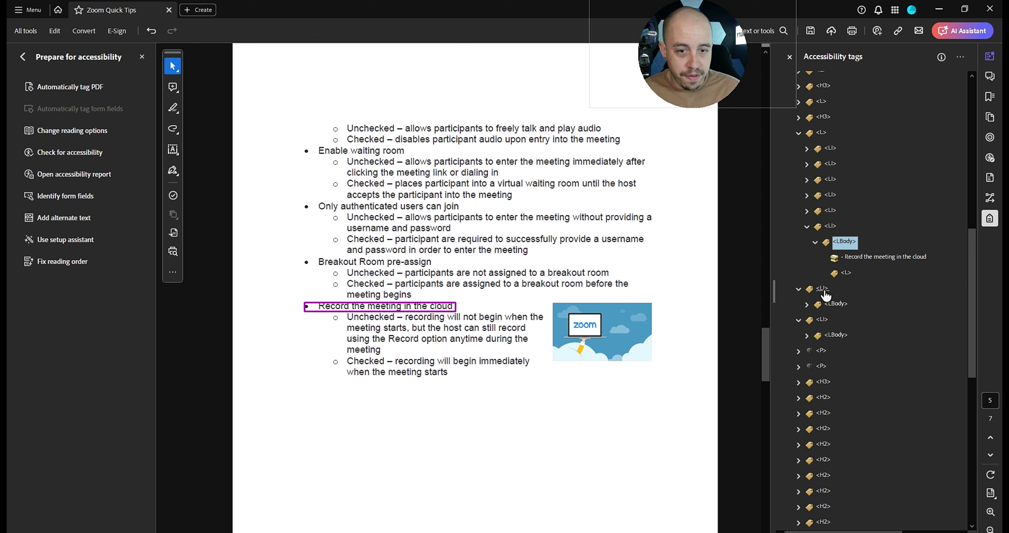
Move the Unchecked and Checked recording LI tags into the new nested L tag and collapse the Meeting Options list.
left_click(823, 288)
left_click(823, 319, "ctrl")
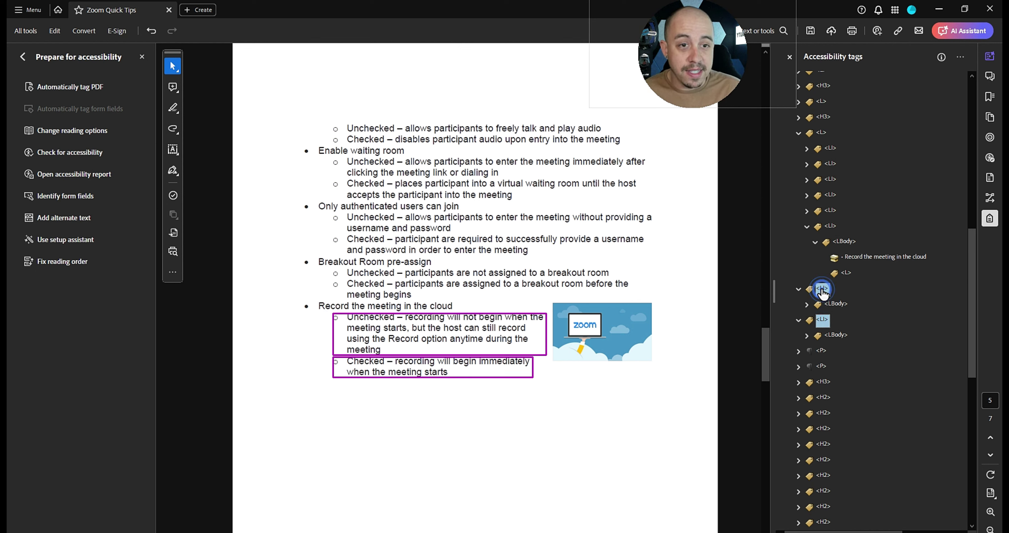
left_click_drag(822, 289, 844, 278)
left_click(831, 226)
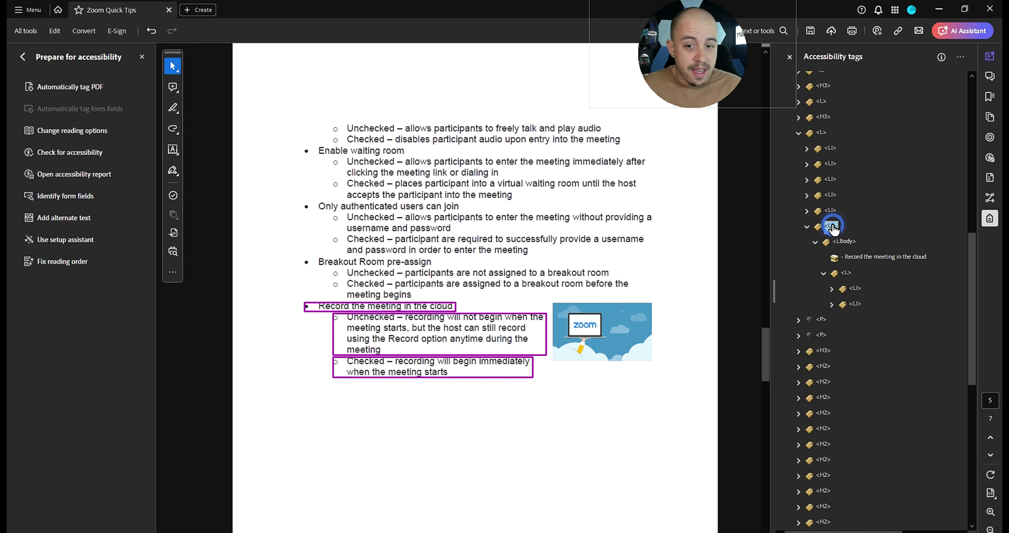
key("Left")
key("Up")
key("Up")
key("Up")
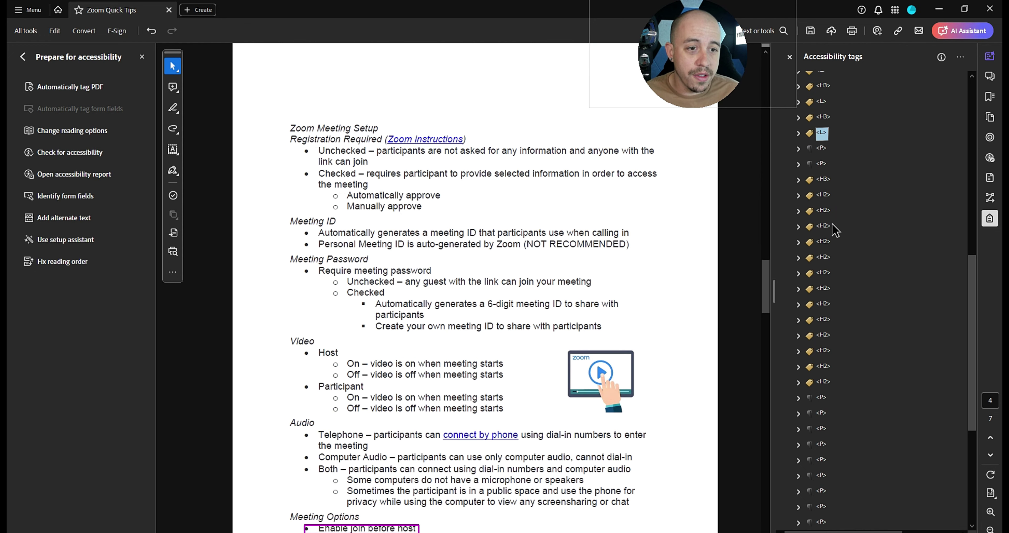
Change the blank content of the two P tags after the Meeting Options list to artifacts and save the document.
key("Right")
key("Down")
key("Down")
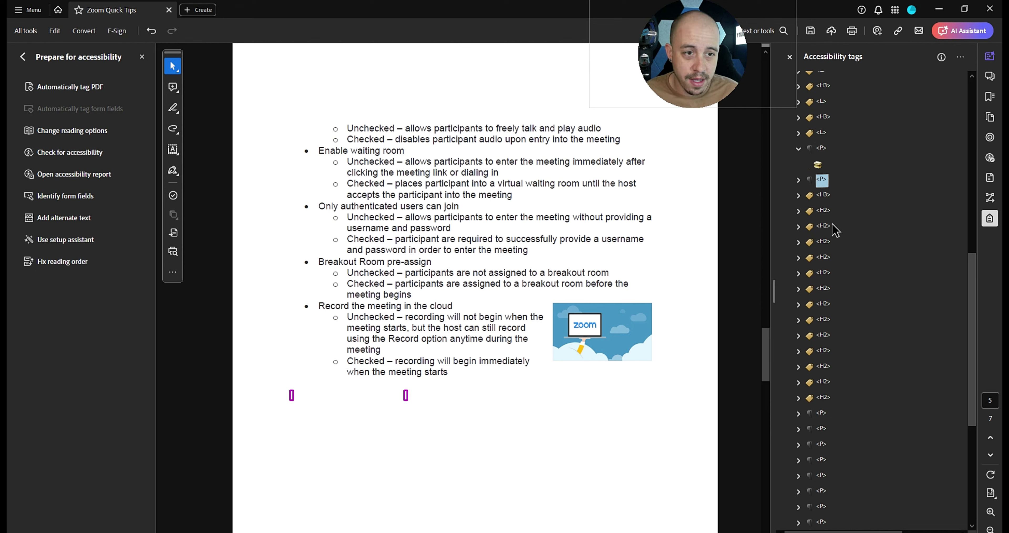
key("Right")
key("Down")
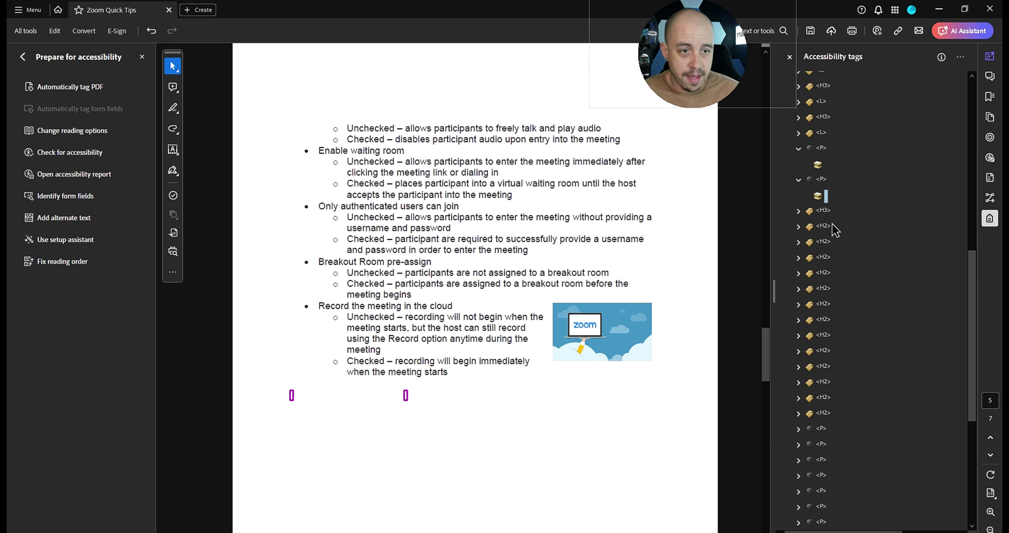
left_click(822, 165)
right_click(821, 167)
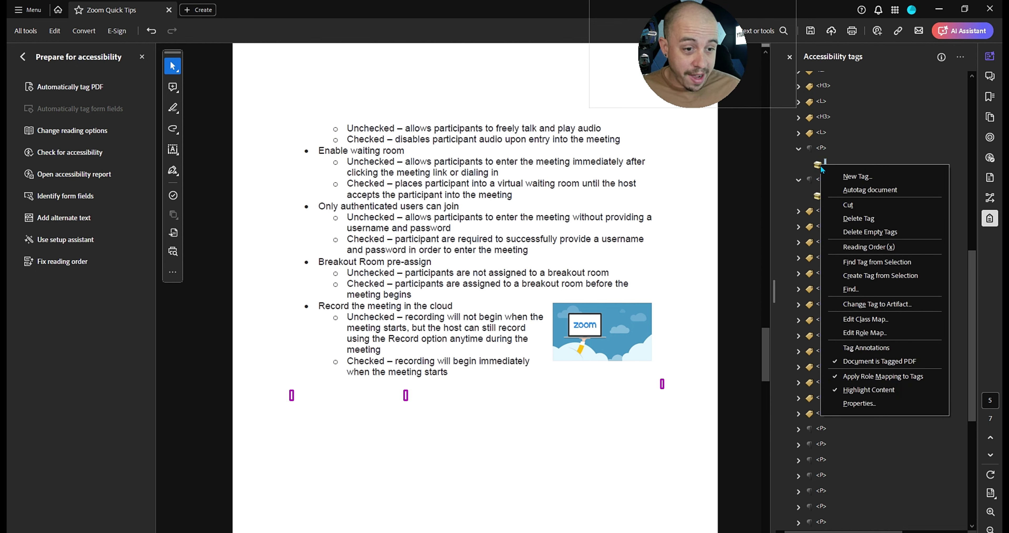
left_click(896, 310)
left_click(492, 314)
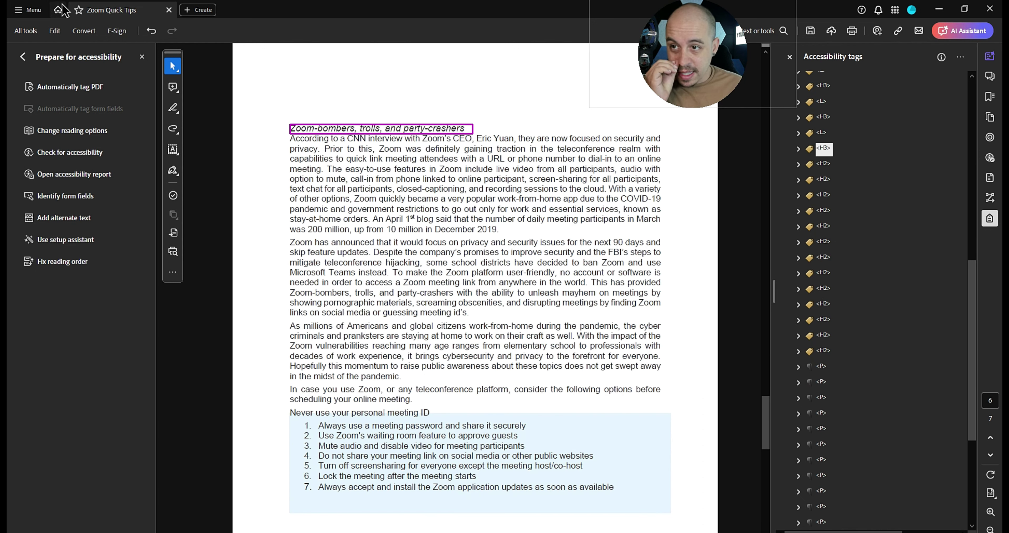
left_click(815, 29)
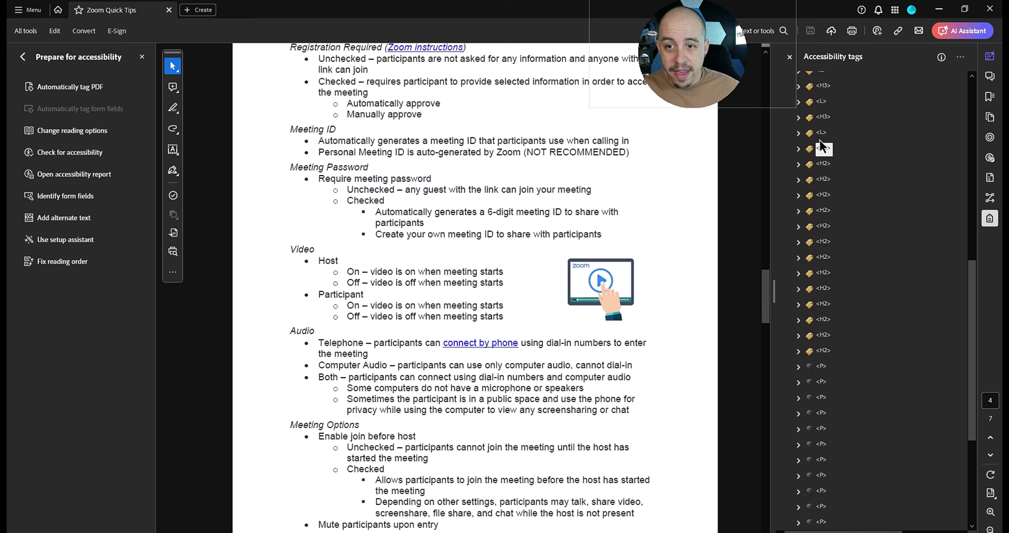
Change the four H2 tags of the body paragraphs under the Zoom-bombers, trolls, and party-crashers heading to type P.
left_click(828, 165)
key("shift+Down")
key("shift+Down")
key("shift+Down")
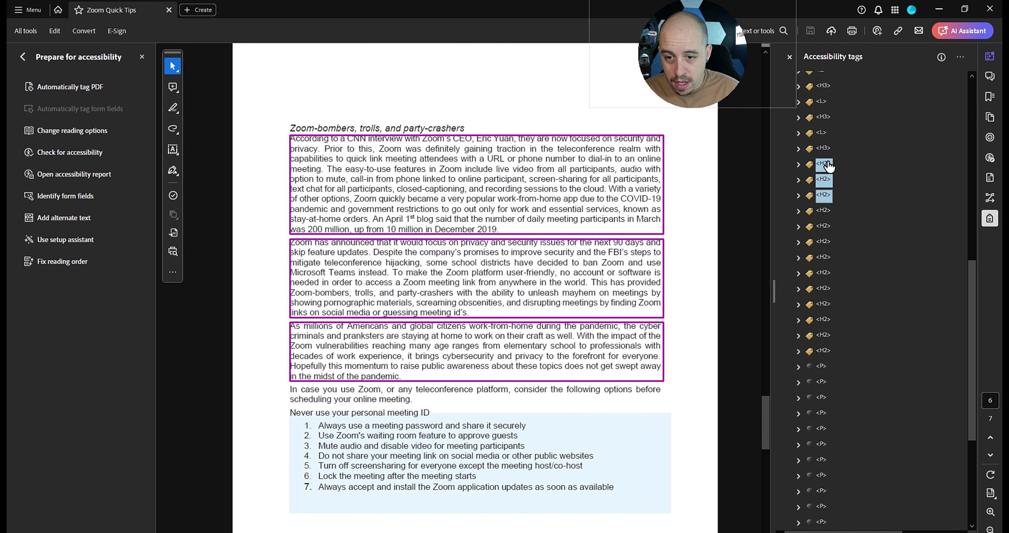
right_click(833, 167)
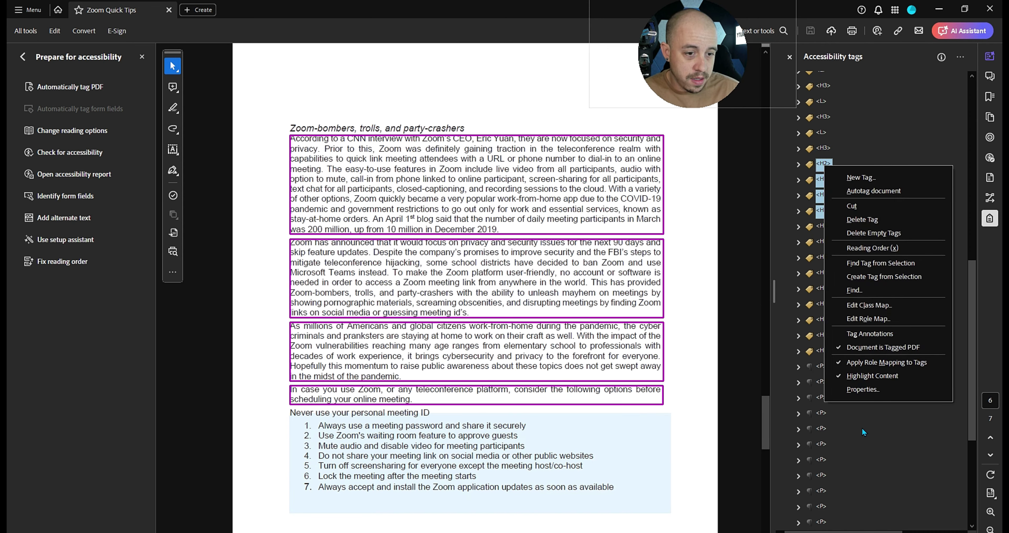
left_click(861, 388)
type("P")
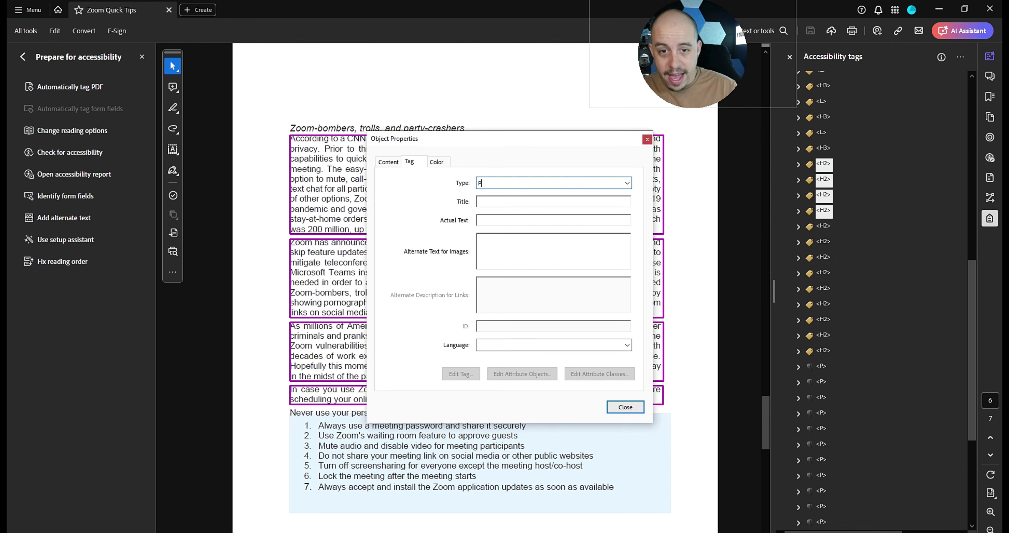
key("Return")
left_click(625, 407)
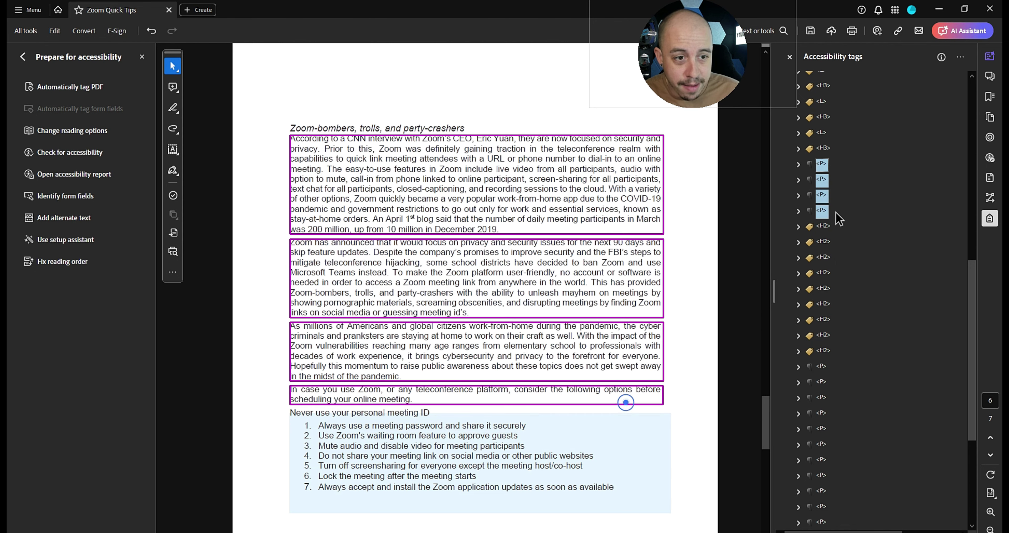
Change the H2 tag of the Never use your personal meeting ID line to type H3.
left_click(825, 225)
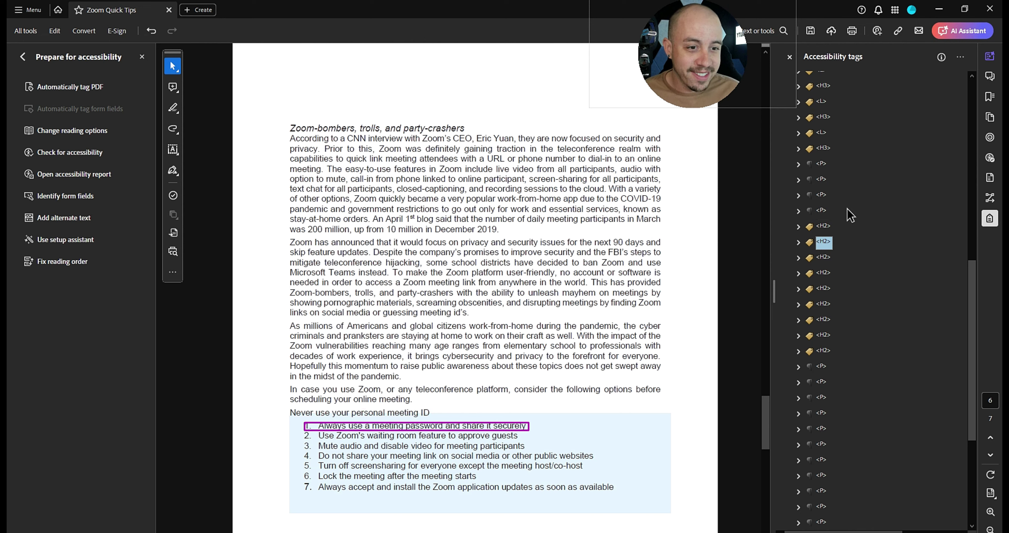
key("F2")
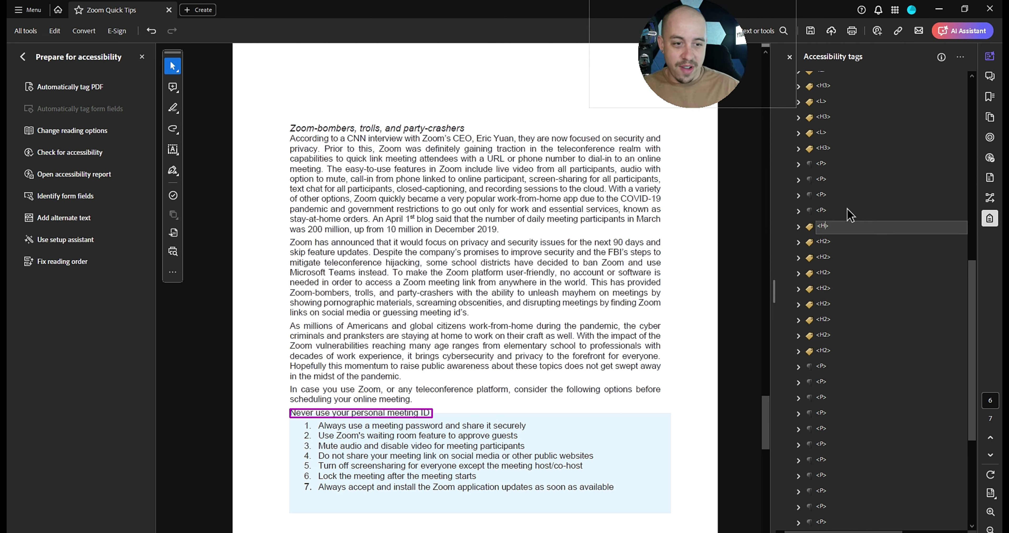
key("BackSpace")
type("3")
key("Return")
Expand the blank H2 tag after the numbered list and the four blank P tags that follow it.
key("Down")
key("Down")
key("Down")
key("Down")
key("Down")
key("Down")
key("Down")
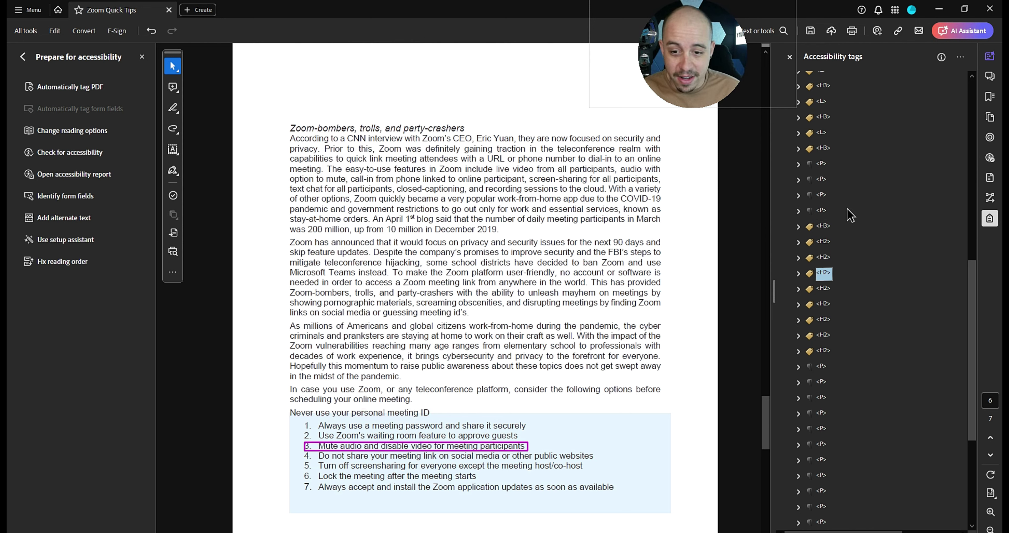
key("Down")
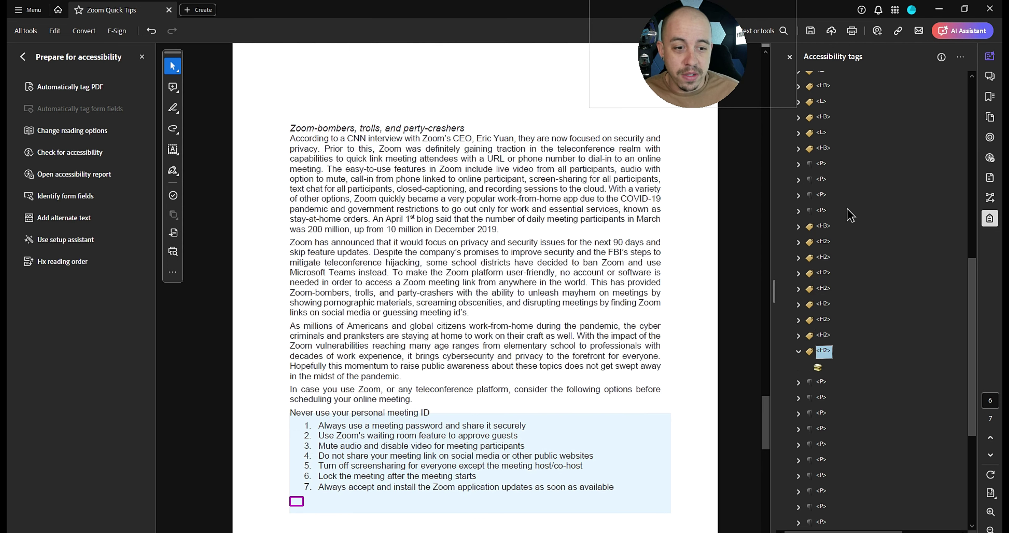
key("Down")
key("Down")
key("Down")
key("Down")
key("Down")
key("Down")
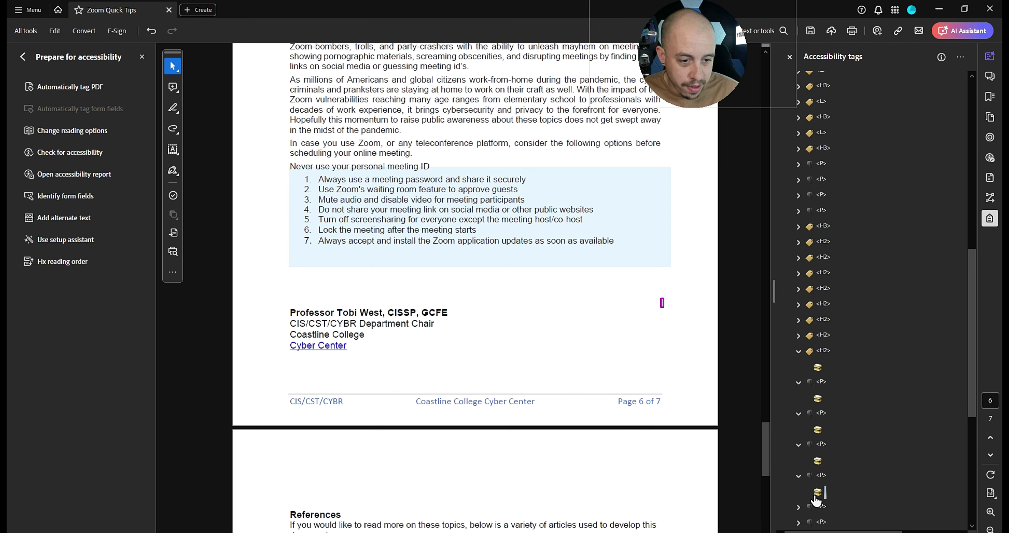
Change the blank content of the expanded H2 tag and four P tags to page artifacts and delete the emptied tags.
left_click(819, 460, "ctrl")
left_click(819, 429, "ctrl")
left_click(819, 398, "ctrl")
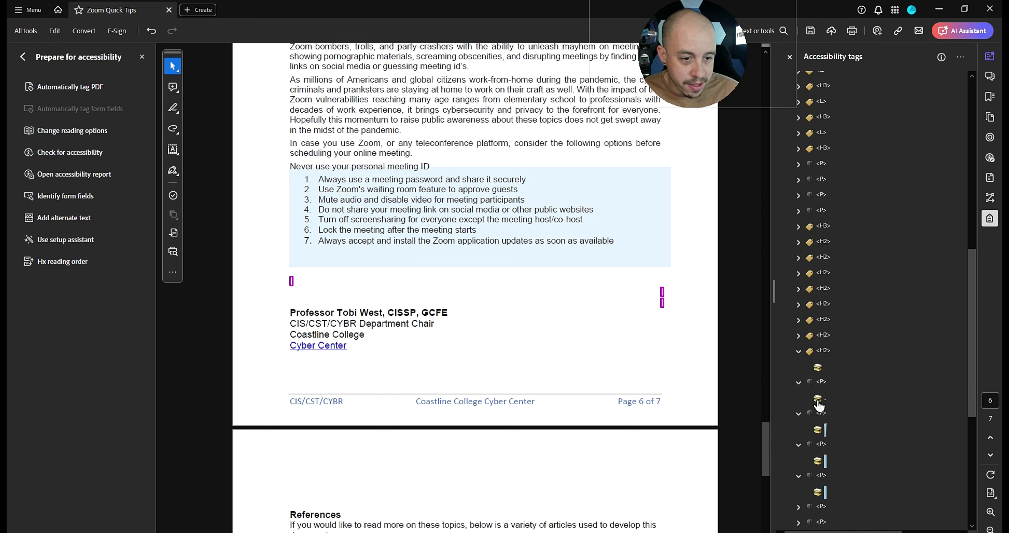
left_click(819, 366, "ctrl")
right_click(819, 365)
left_click(899, 231)
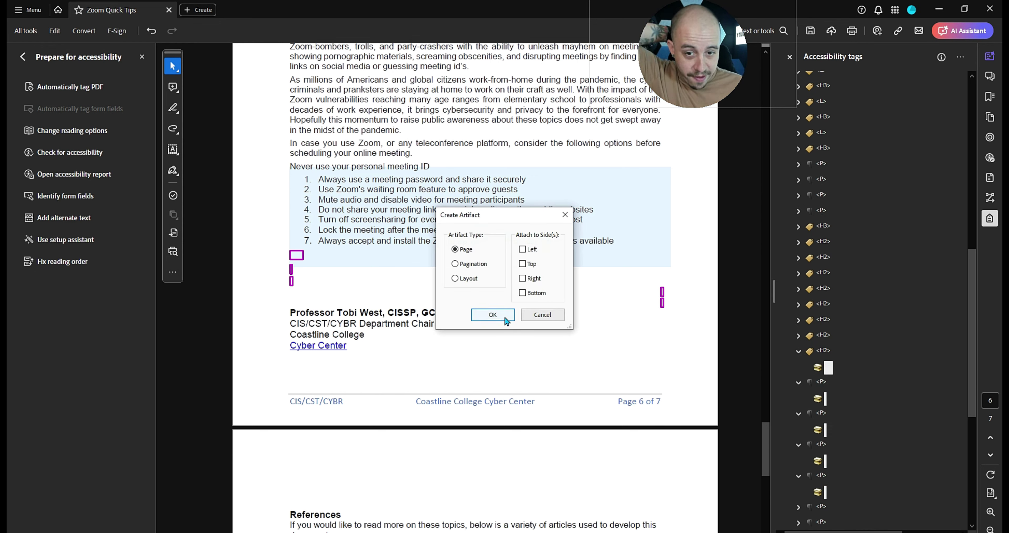
left_click(492, 315)
left_click(822, 414, "shift")
key("Delete")
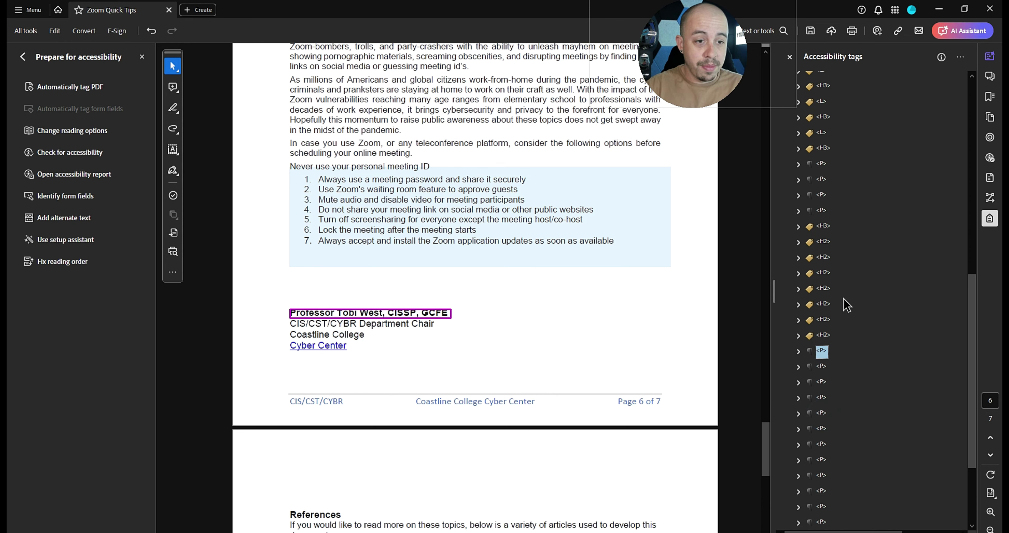
Add an L tag after the H3 tag of the Never use your personal meeting ID heading.
left_click(822, 225)
right_click(822, 225)
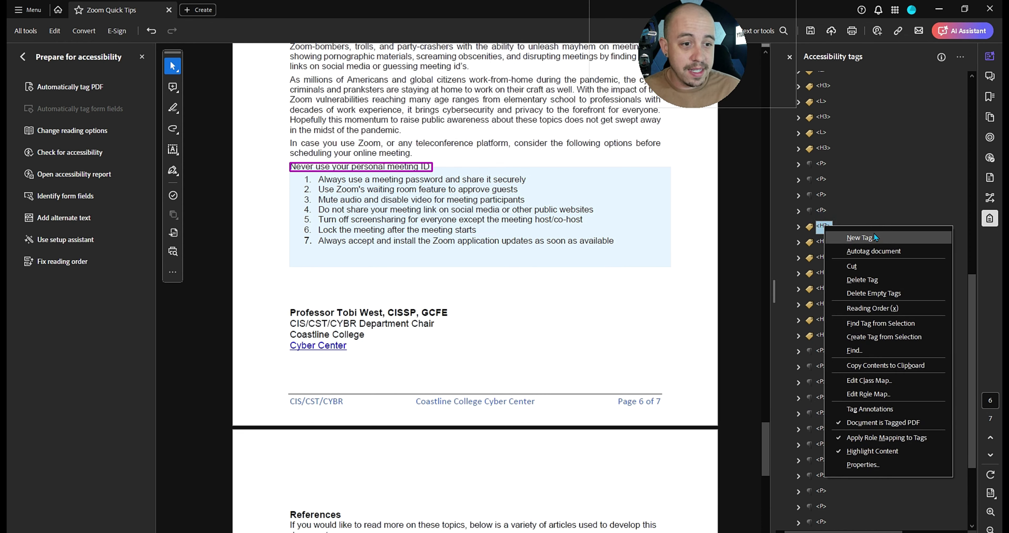
left_click(874, 233)
key("Return")
left_click(823, 242)
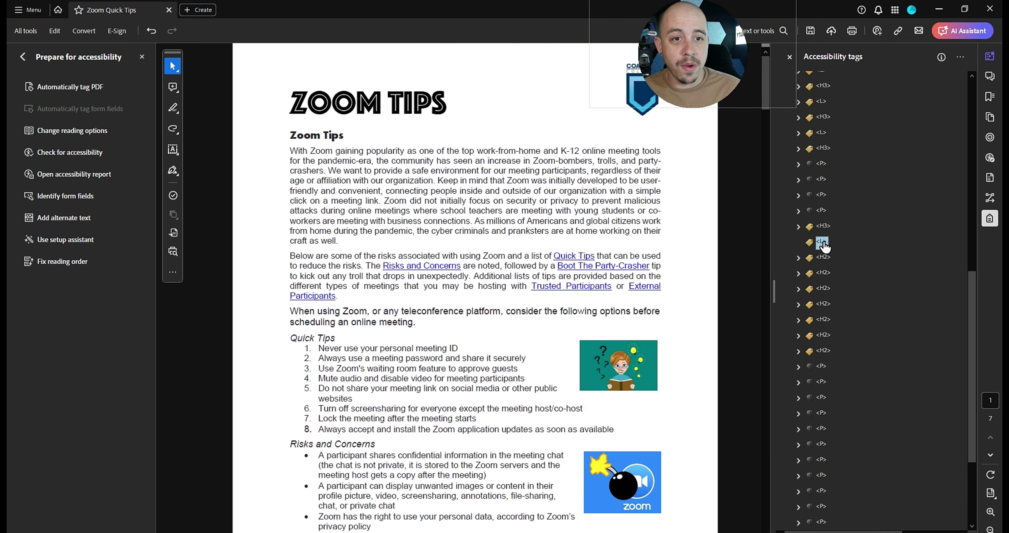
Add seven LI tags after the new empty L tag.
right_click(825, 243)
left_click(854, 252)
key("Return")
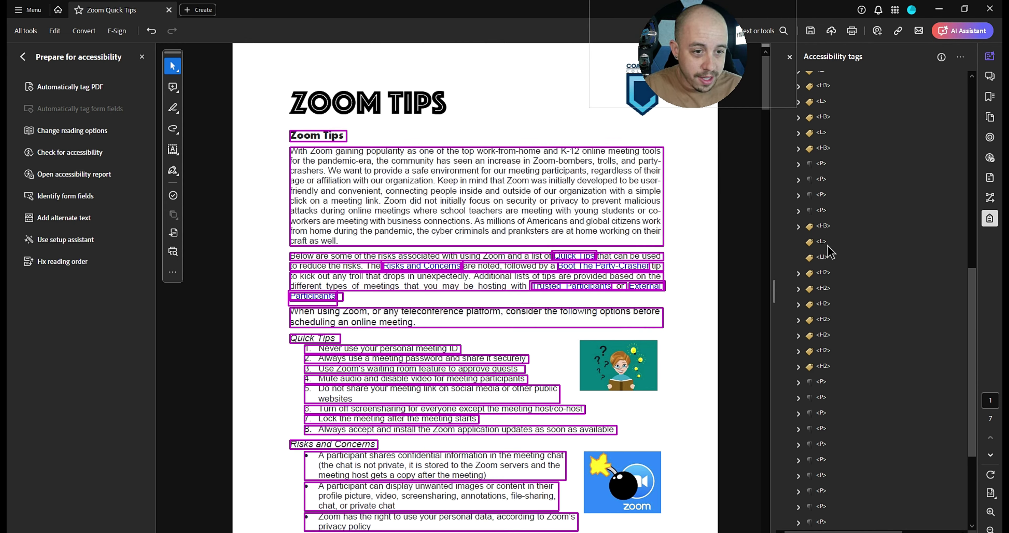
key("Return")
right_click(817, 252)
left_click(847, 261)
key("Return")
right_click(817, 253)
left_click(847, 262)
key("Return")
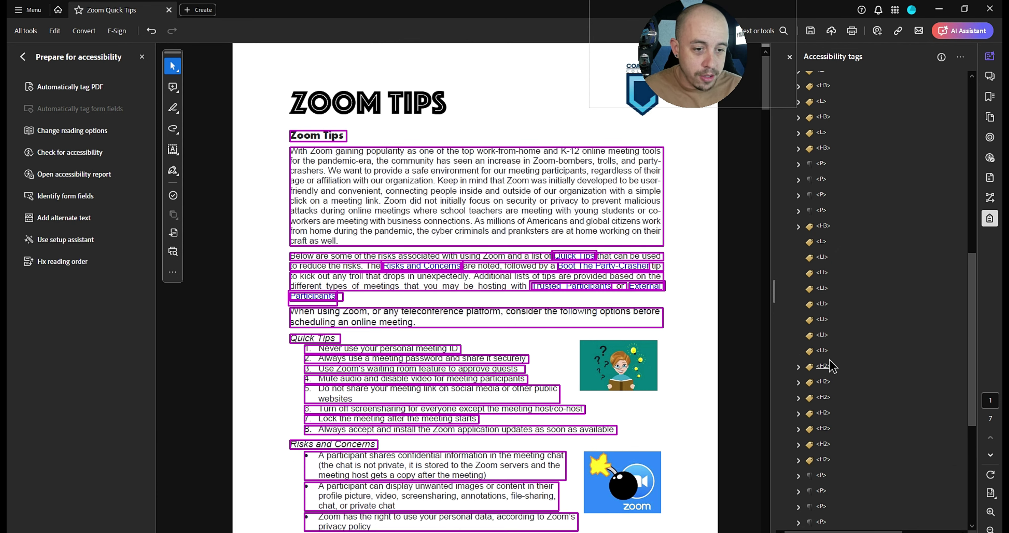
Change the seven H2 tags of the numbered meeting security items to type LBody.
left_click(826, 366)
left_click(833, 456, "shift")
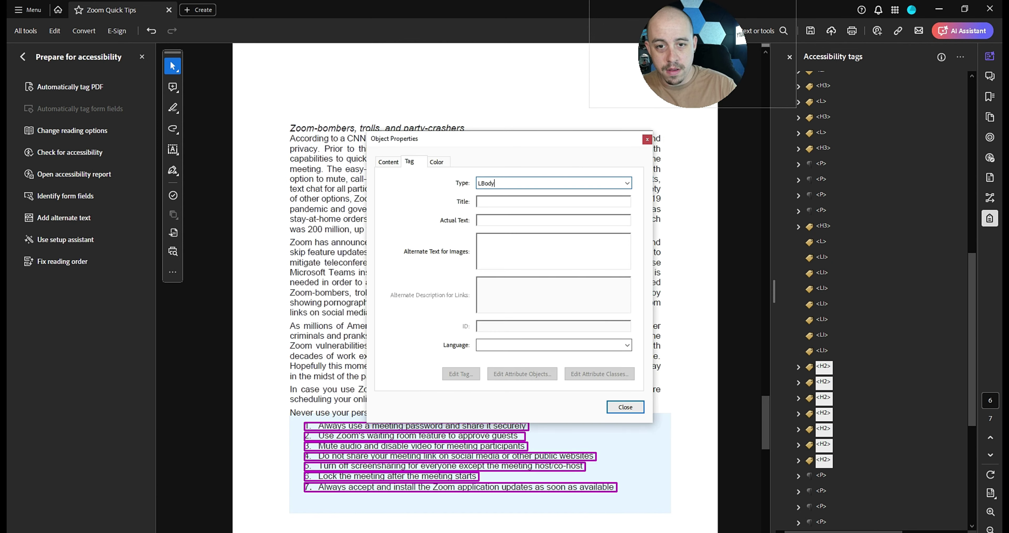
key("Return")
left_click(918, 335)
Move each of the seven LBody tags into its own LI tag.
left_click_drag(832, 366, 824, 264)
left_click(821, 383)
left_click_drag(825, 352, 823, 292)
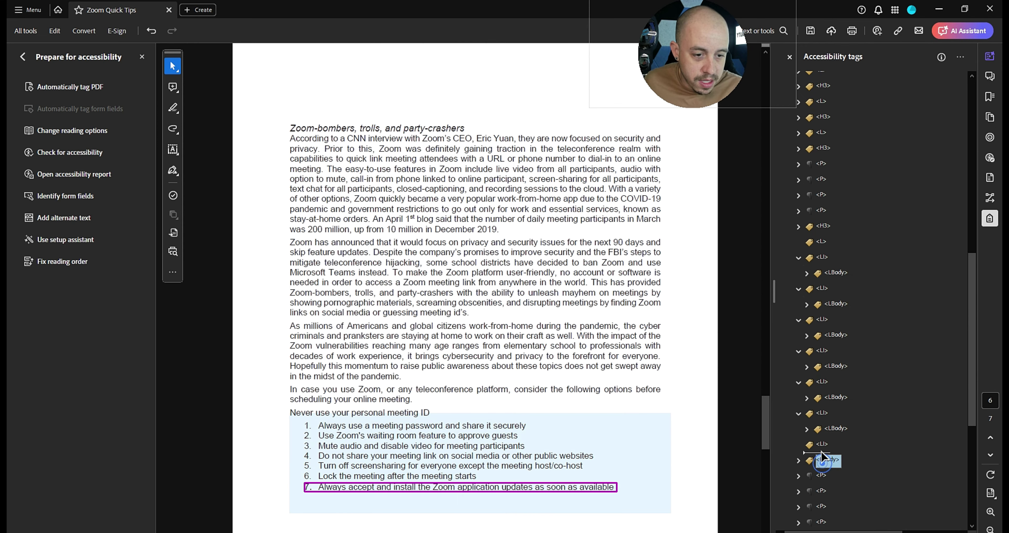
left_click_drag(821, 451, 822, 451)
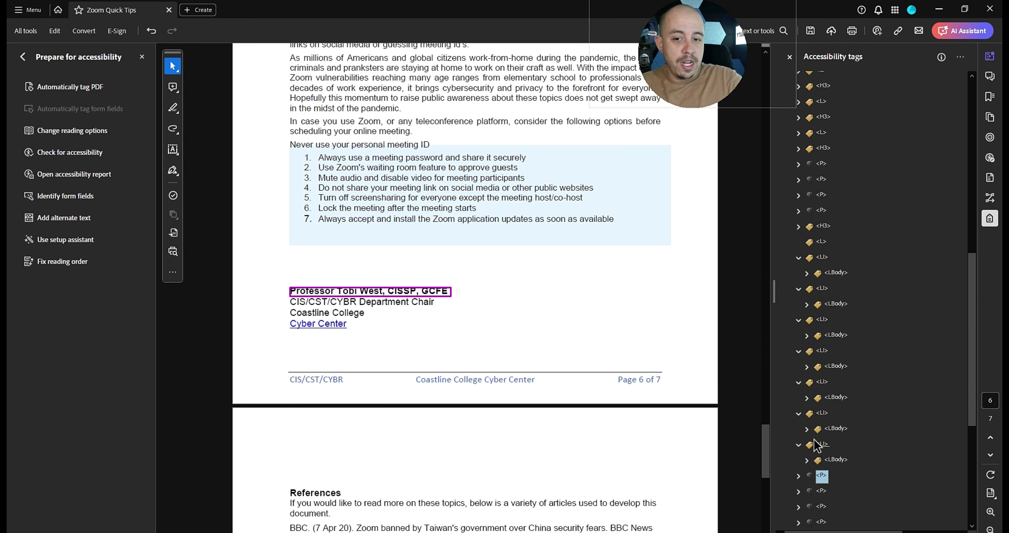
Move the seven LI tags into the L tag under the Never use your personal meeting ID heading and collapse the list.
left_click(814, 441)
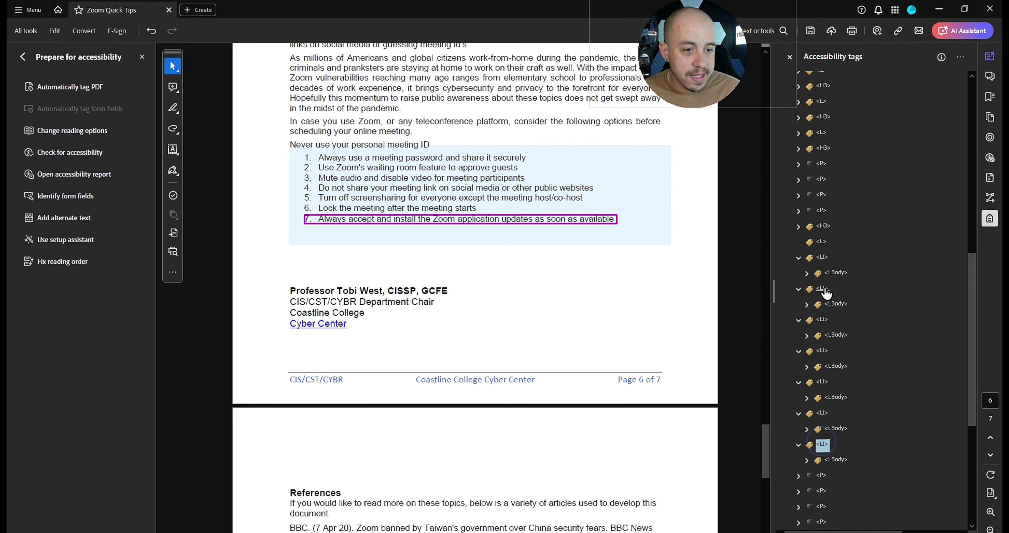
left_click(823, 258, "shift")
left_click_drag(822, 258, 821, 242)
left_click(821, 244)
key("Left")
Change the P tag of the References heading on page 7 to type H2.
key("Down")
key("Down")
key("Down")
key("Down")
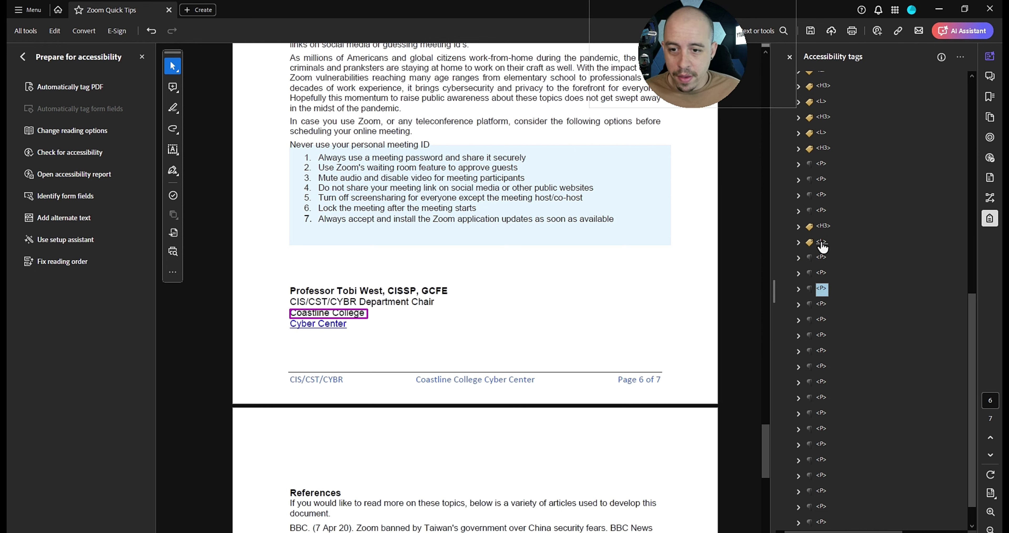
key("Down")
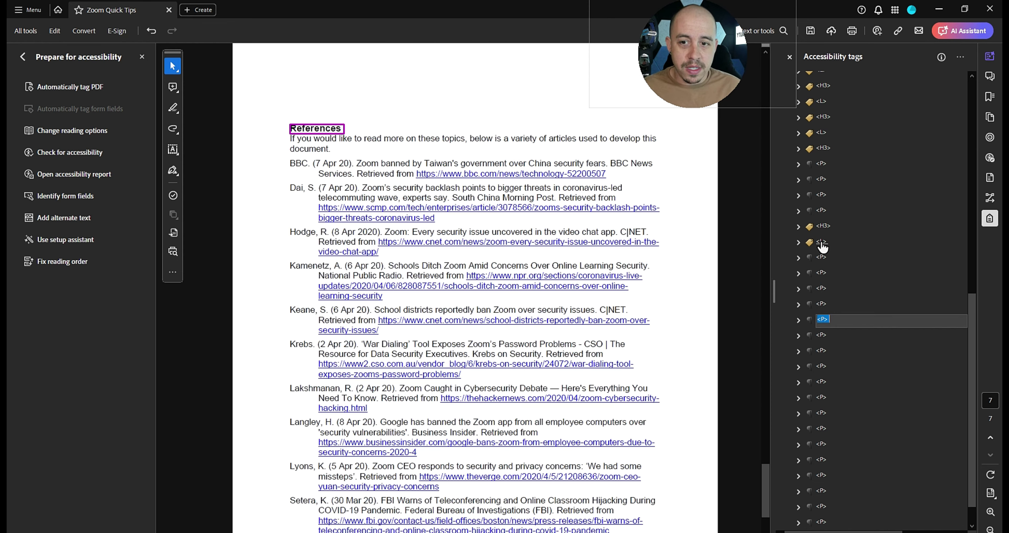
key("Down")
Check the tags of the reference entries through the last one, and review the preceding tags back up to the start of the tag tree.
key("Down")
key("Down")
key("Down")
key("Down")
key("Down")
key("Down")
key("Down")
key("Down")
key("Down")
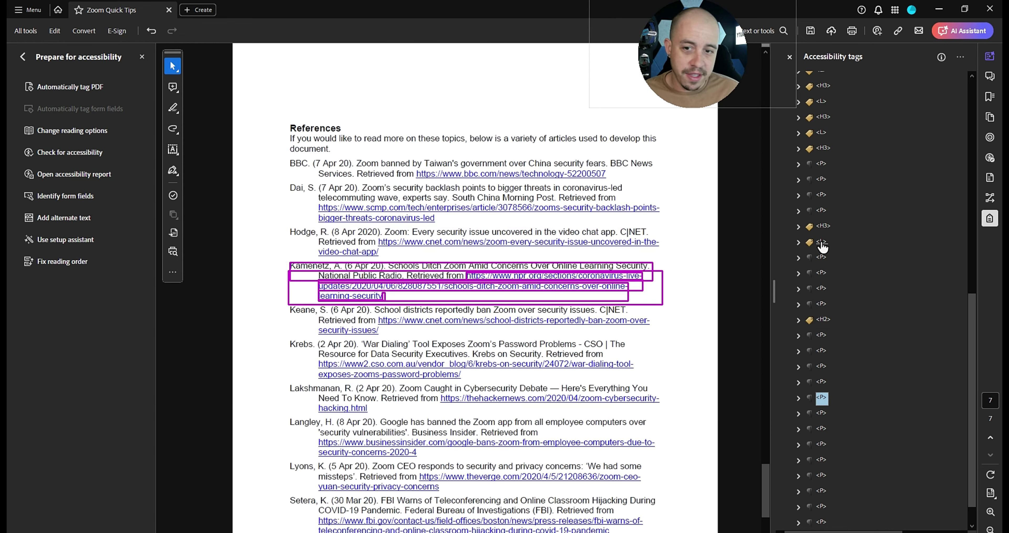
key("Down")
key("Down")
key("Down")
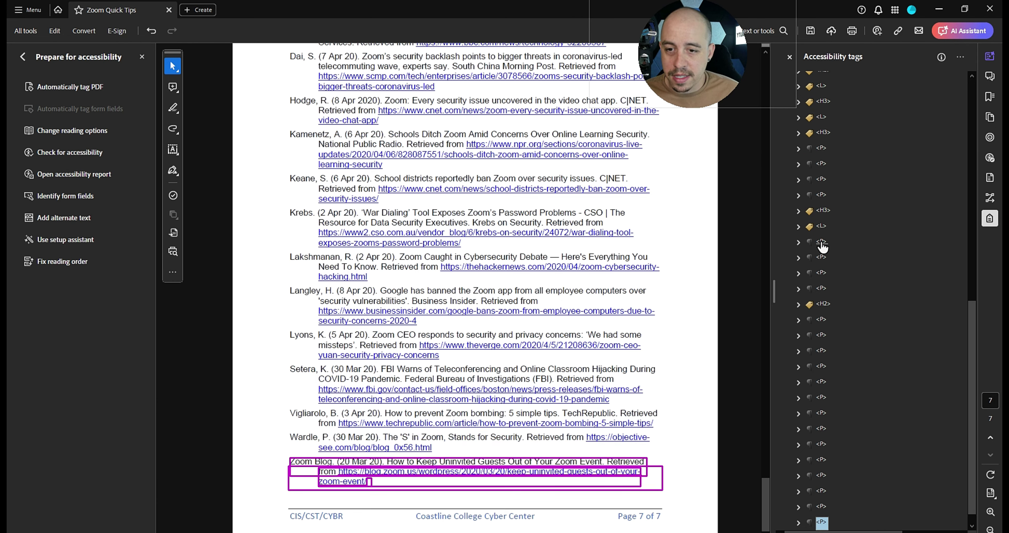
key("Up")
key("Up")
key("Up")
key("Up")
key("Up")
key("Up")
key("Up")
key("Up")
key("Up")
key("Up")
key("Up")
key("Up")
key("Up")
key("Up")
key("Up")
key("Up")
key("Up")
key("Up")
key("Up")
key("Up")
key("Up")
key("Up")
key("Up")
key("Up")
key("Up")
key("Up")
key("Up")
key("Up")
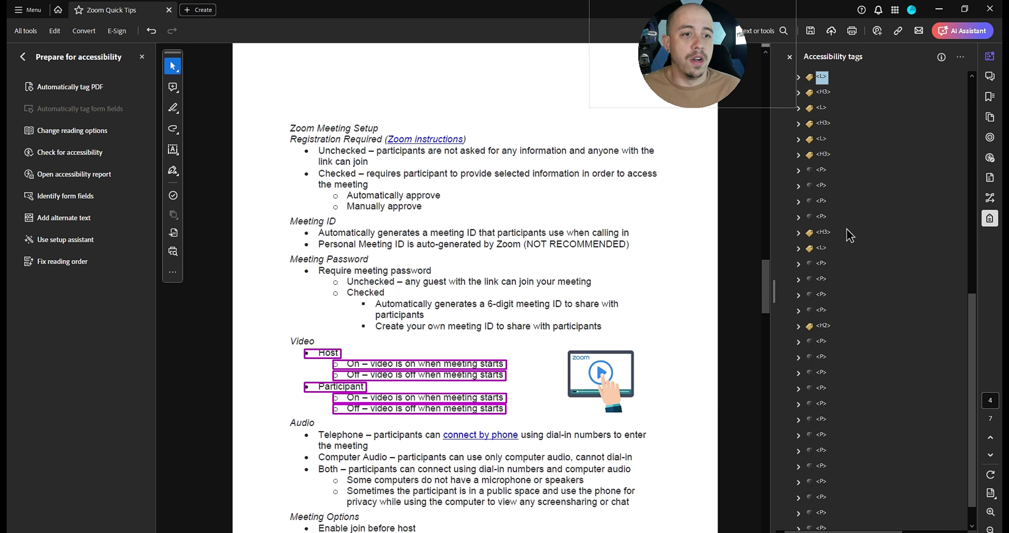
scroll(848, 234, "up", 10)
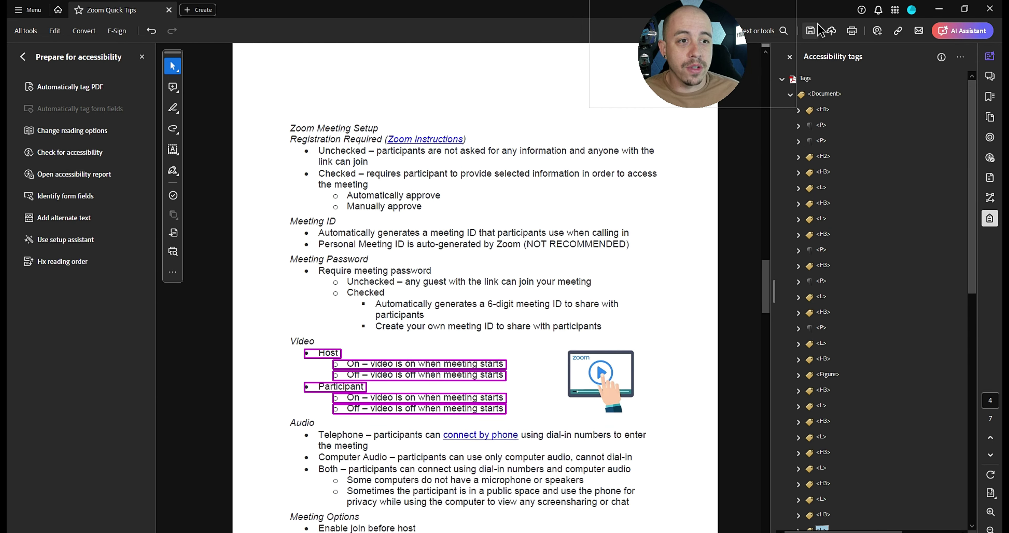
Save the document and review the title, author and subject in its document properties.
left_click(814, 31)
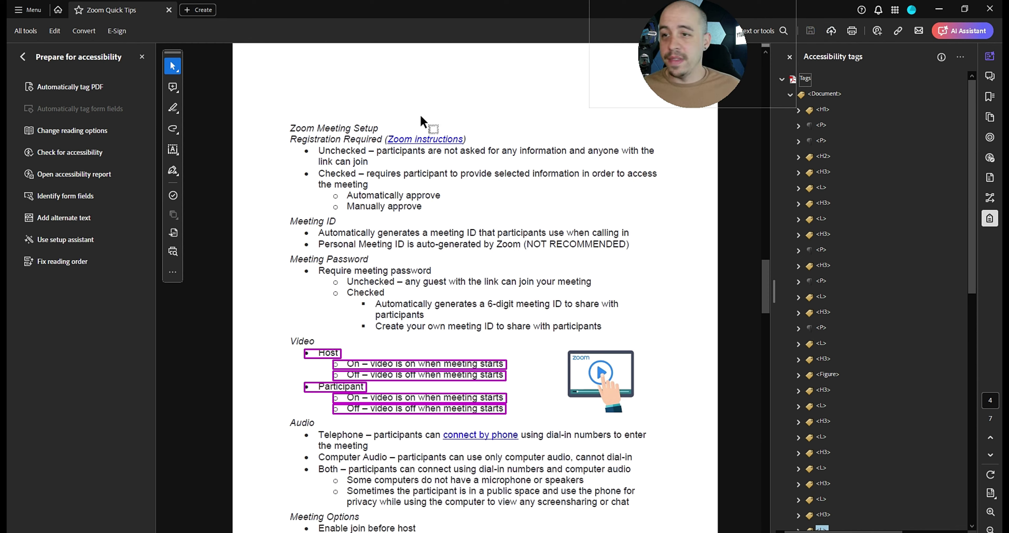
left_click(39, 15)
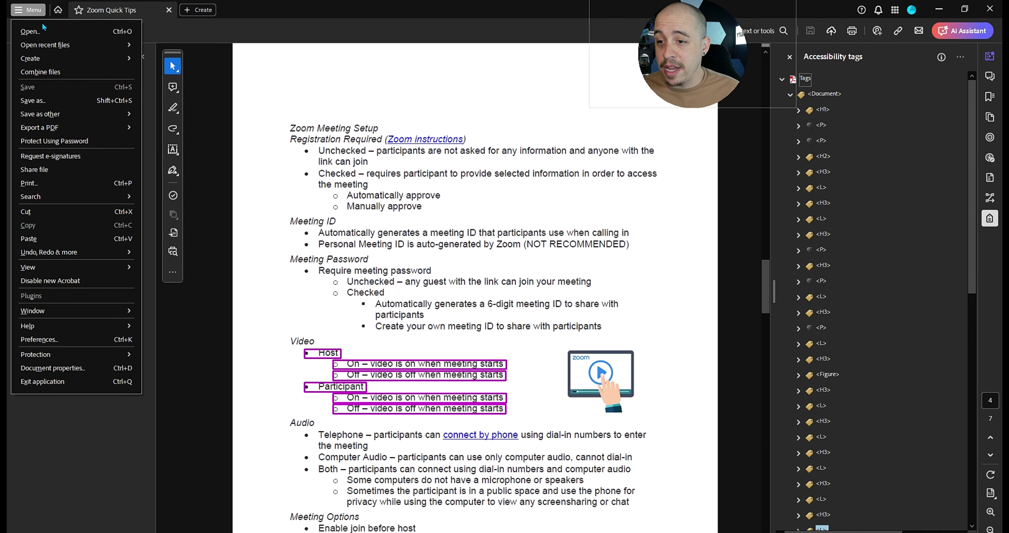
left_click(53, 367)
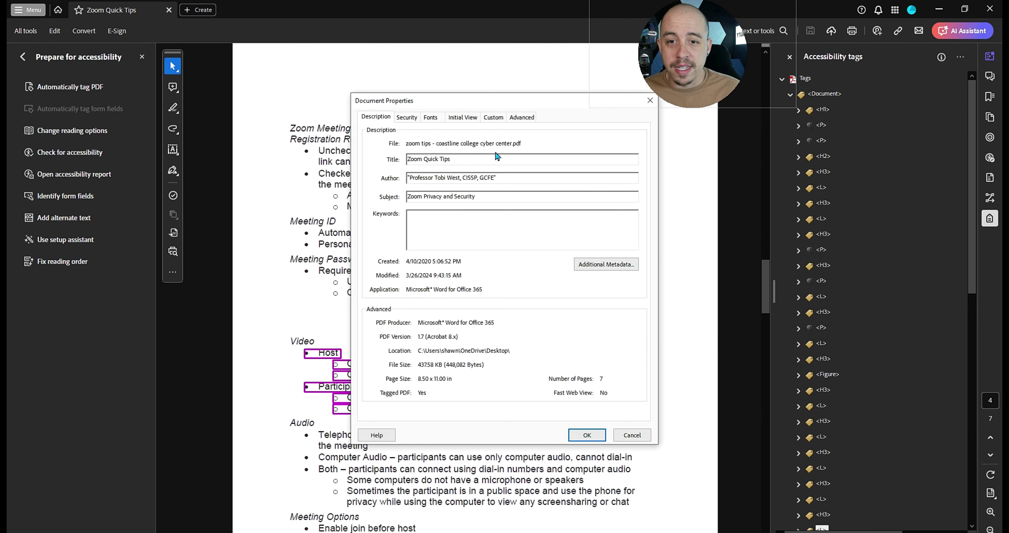
left_click(454, 192)
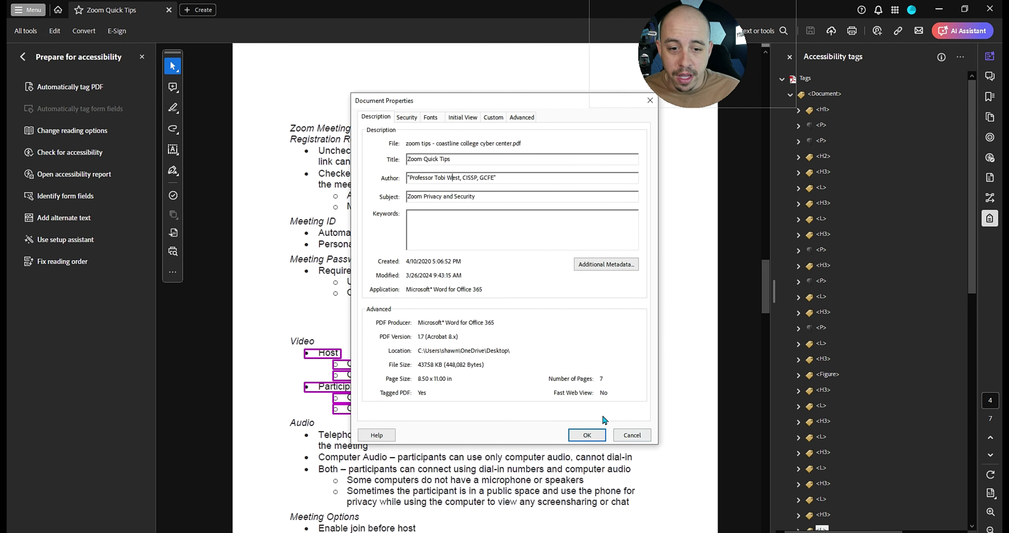
left_click(596, 434)
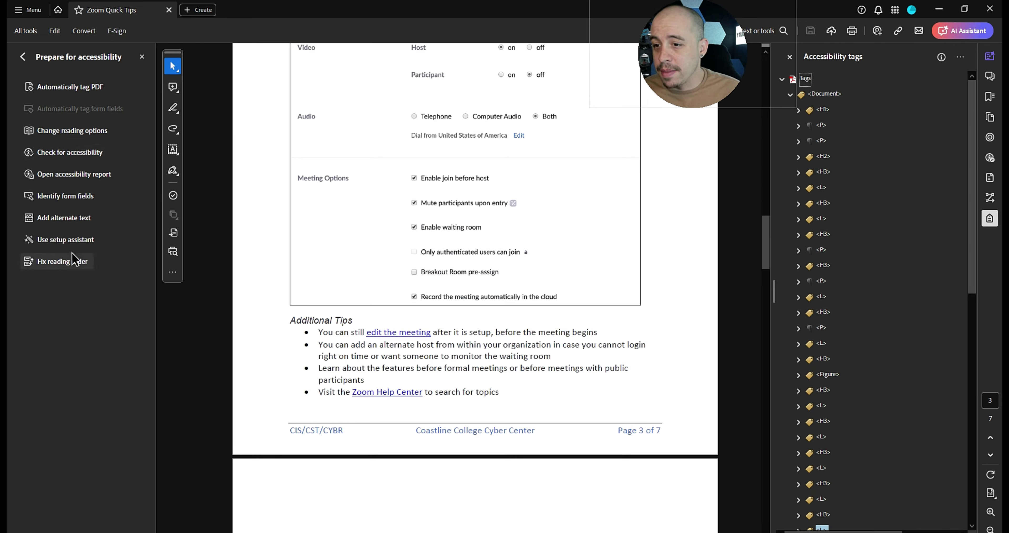
Run the accessibility check on all pages with all checking options and load the saved PDF into PAC 2024 for a recheck.
left_click(70, 152)
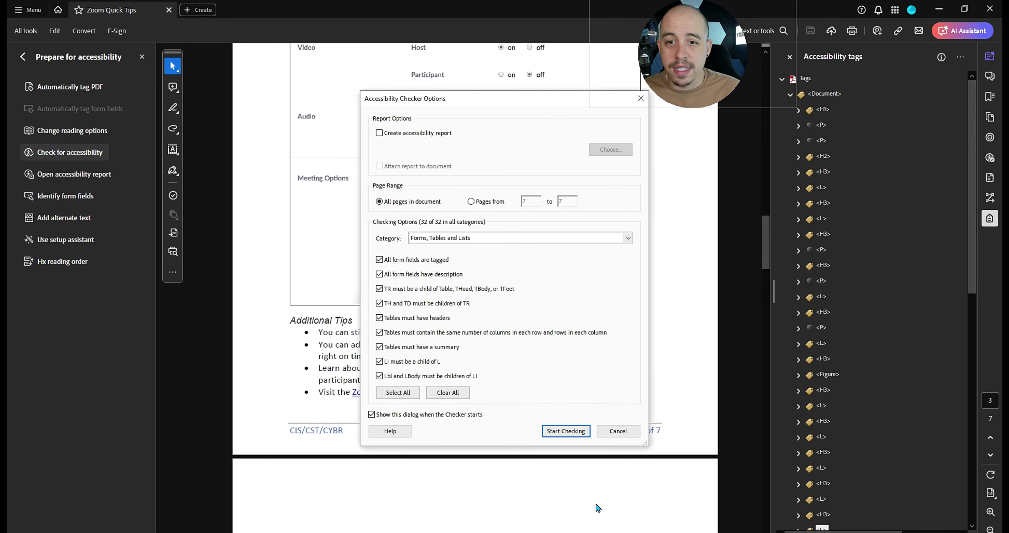
left_click(579, 428)
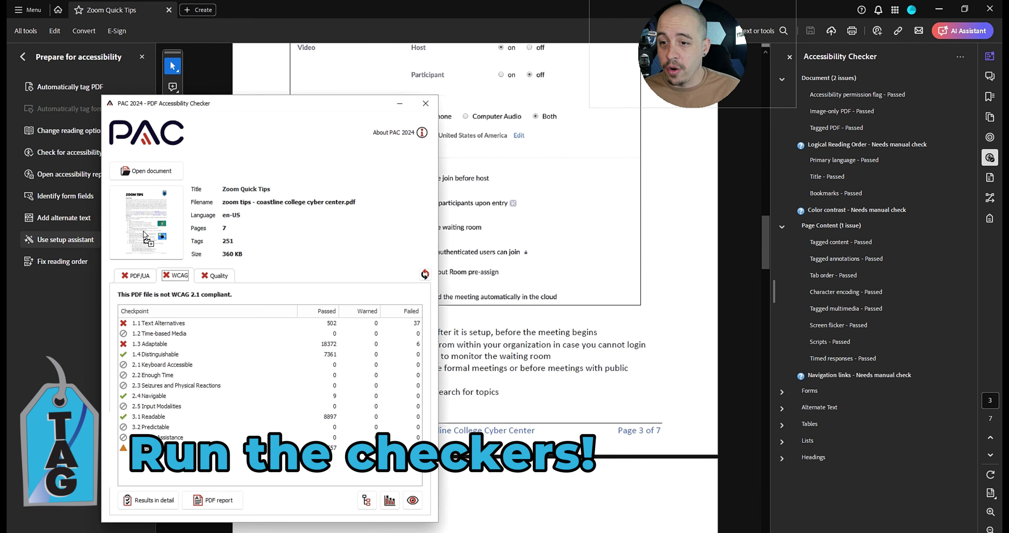
left_click_drag(143, 232, 146, 229)
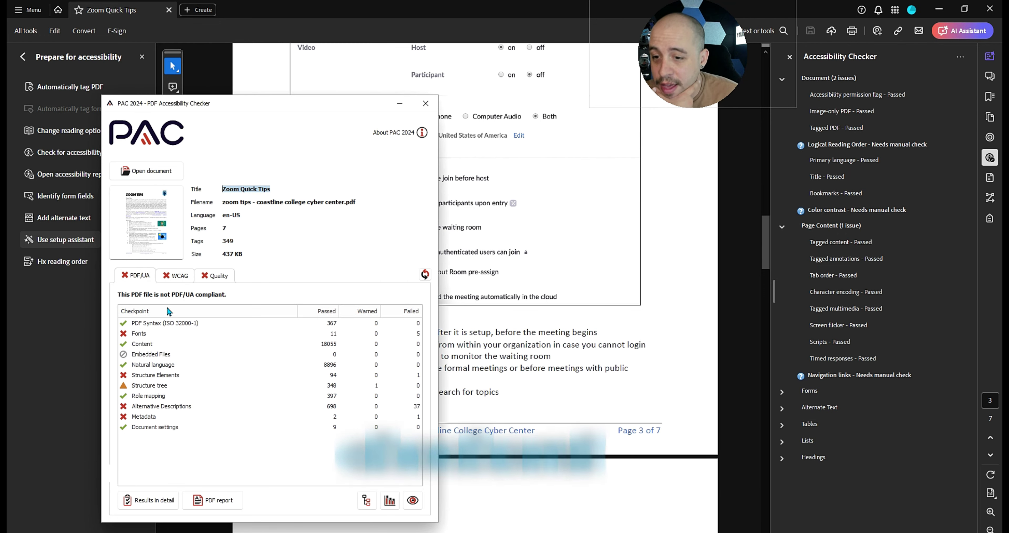
Examine the Structure Elements, Alternative Descriptions, Metadata and Fonts checkpoints in the PDF/UA results, and open the detailed results.
left_click(157, 375)
left_click(153, 405)
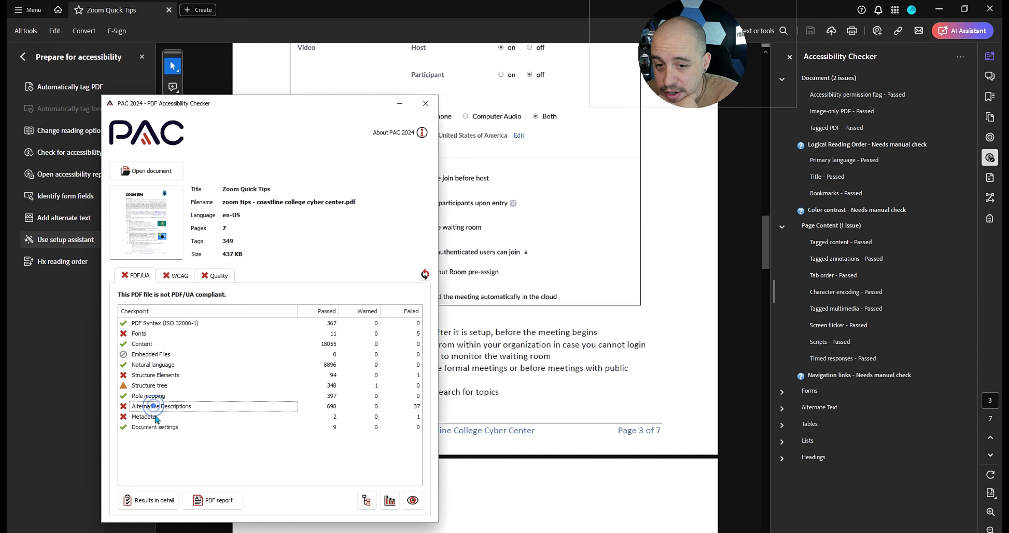
left_click(156, 416)
left_click(140, 332)
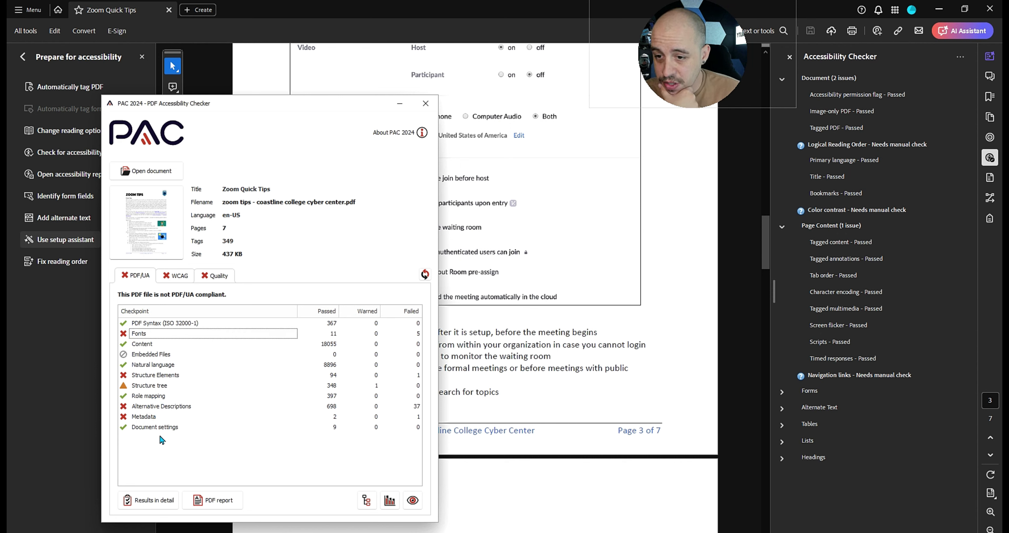
left_click(155, 499)
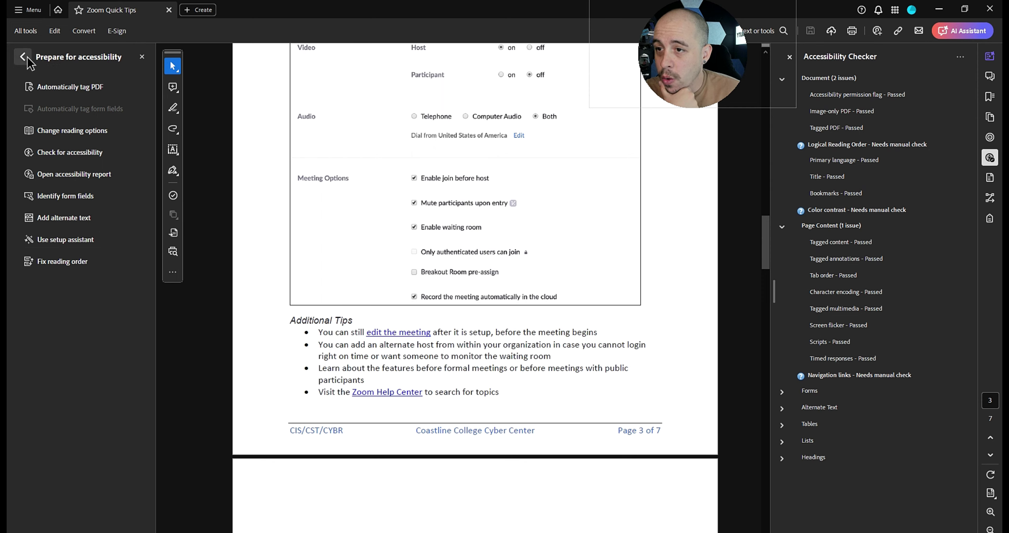
Run the Preflight single fixup "Embed missing fonts" on the document and save the result over zoom tips - coastline college cyber center.pdf.
left_click(23, 58)
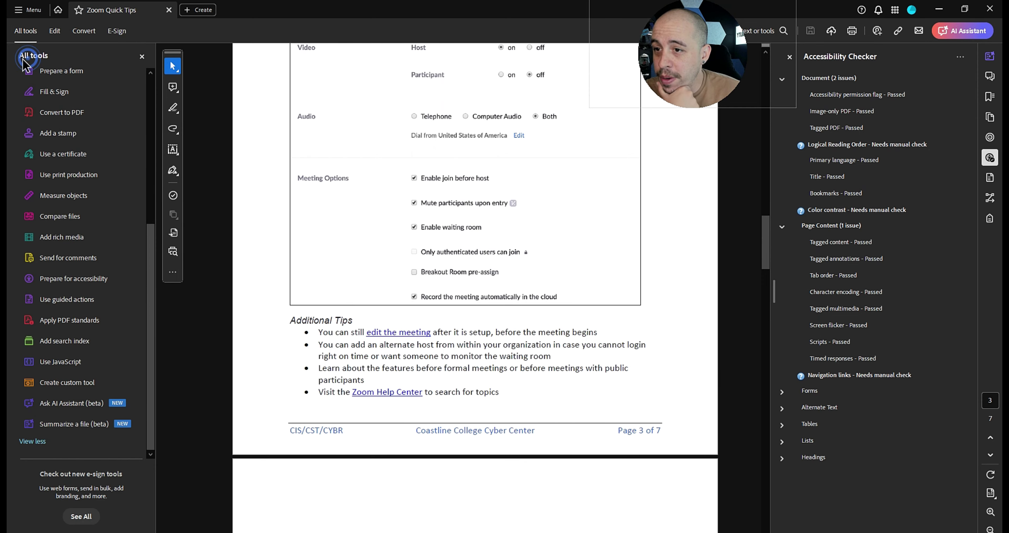
left_click(80, 177)
left_click(48, 109)
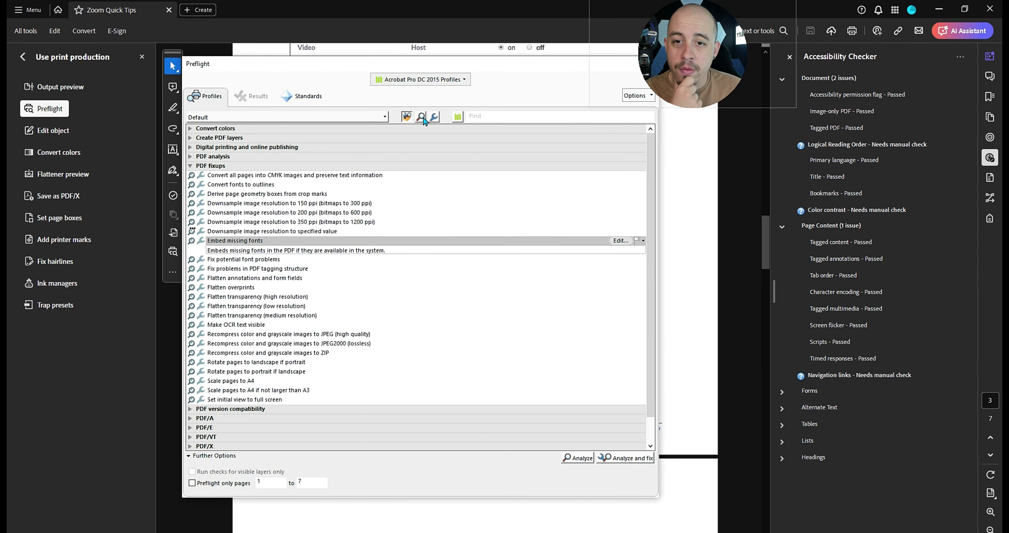
left_click(435, 117)
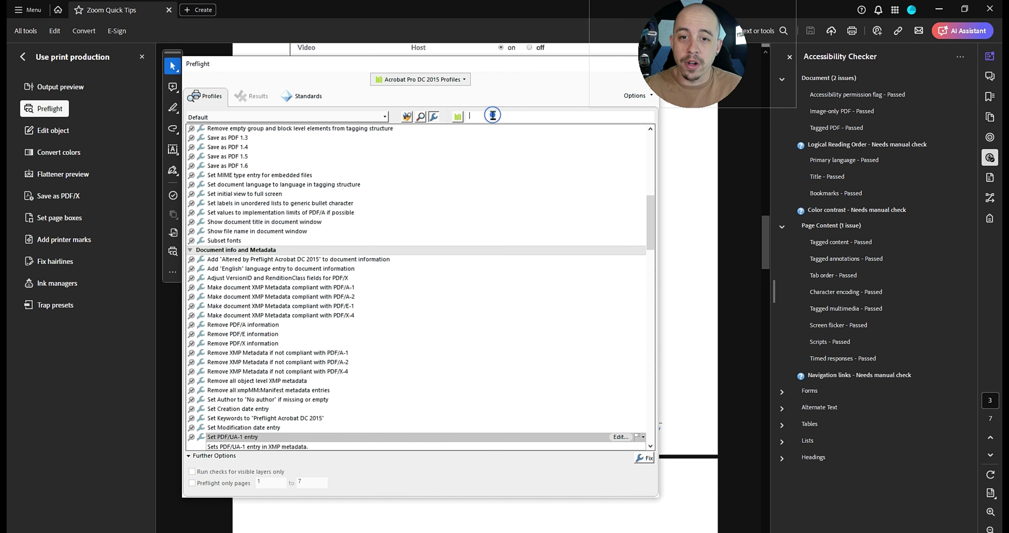
type("font")
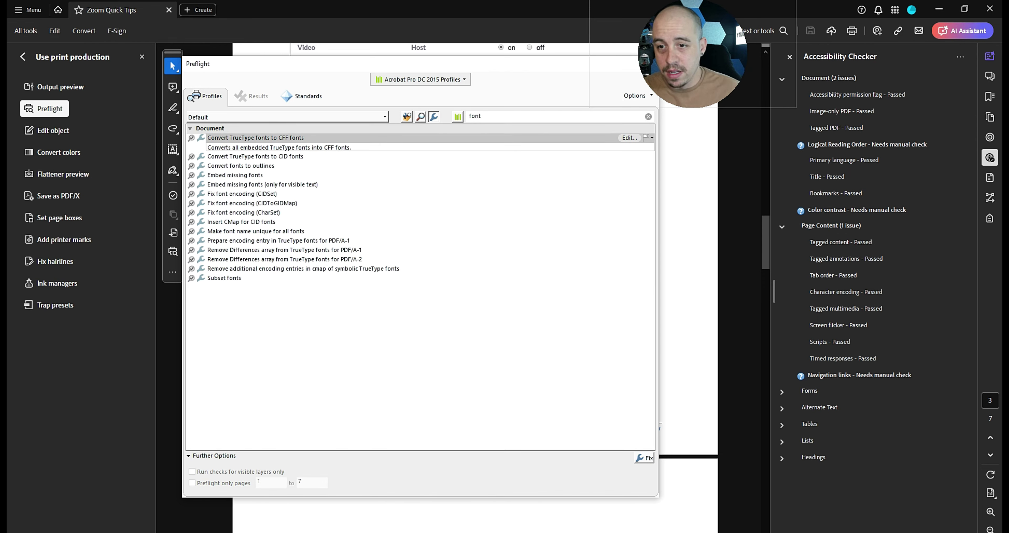
left_click(240, 177)
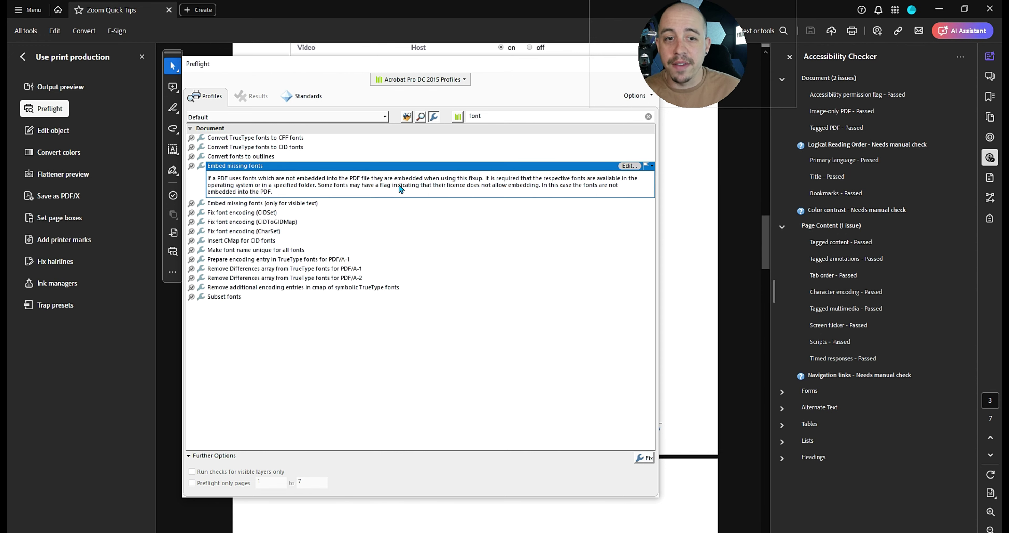
left_click(646, 458)
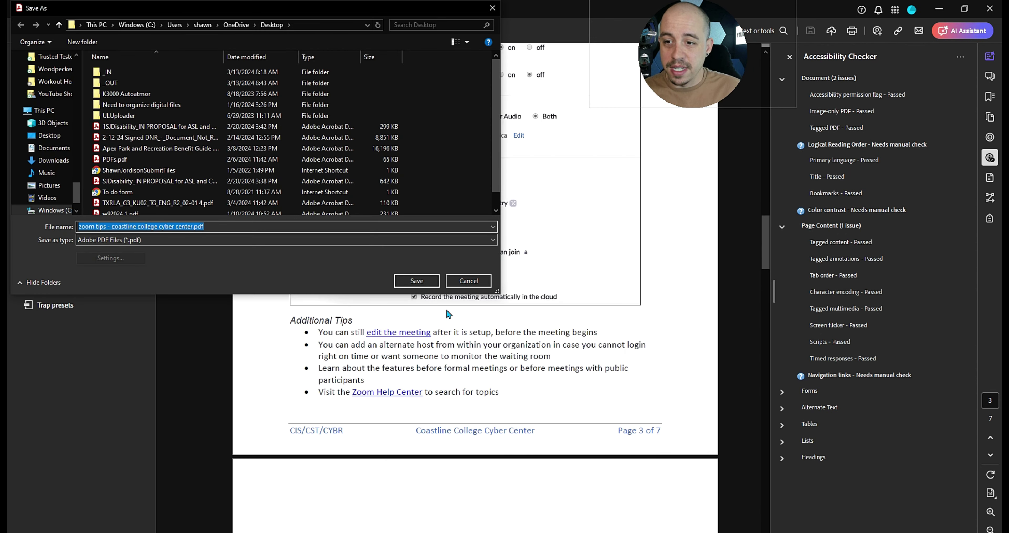
left_click(431, 283)
left_click(537, 278)
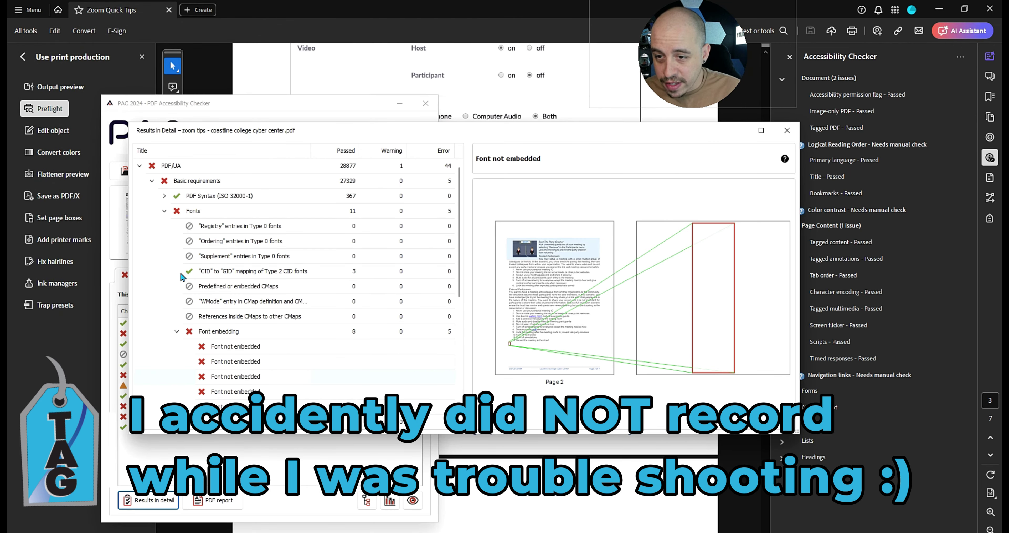
Examine the figure bounding box error under Structure Elements in PAC's detailed results.
scroll(188, 286, "down", 5)
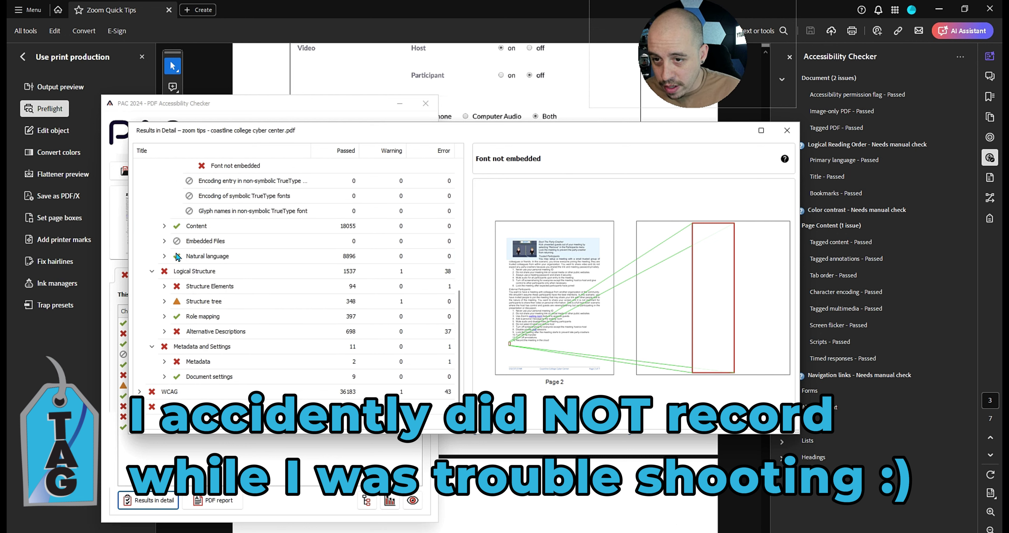
left_click(164, 286)
left_click(177, 346)
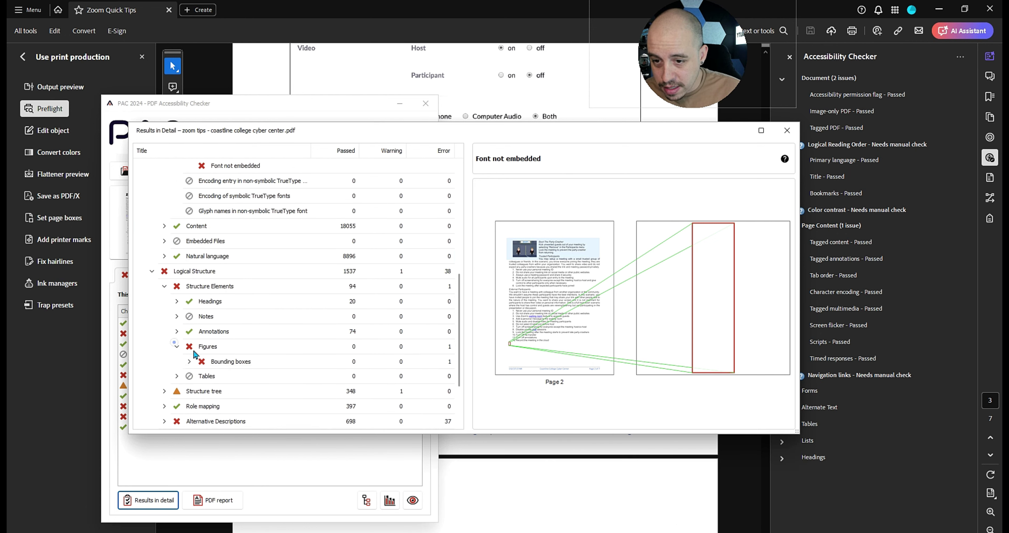
left_click(189, 361)
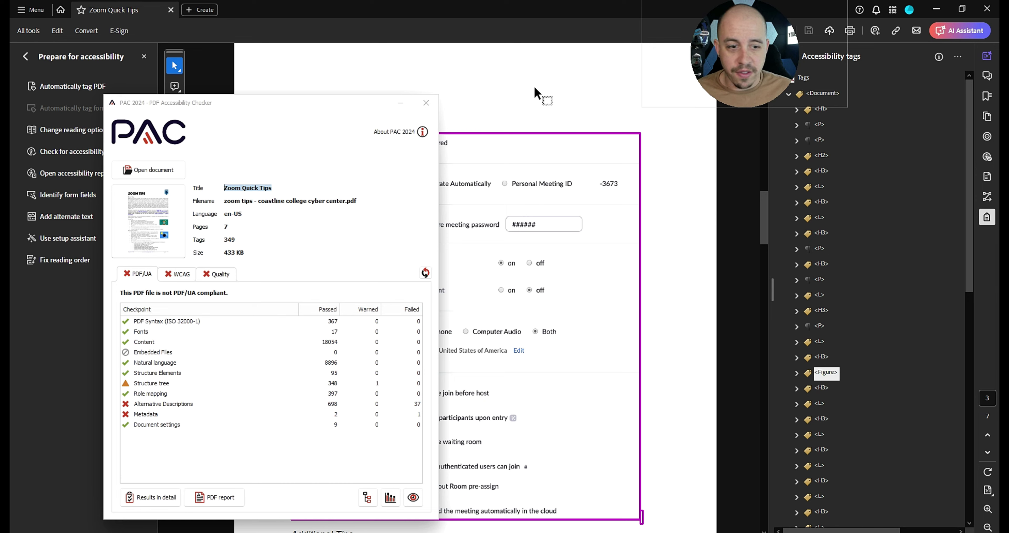
Inspect the nested content containers of the page 3 Meeting Options figure in Acrobat, down to its text, image and path objects.
left_click(509, 101)
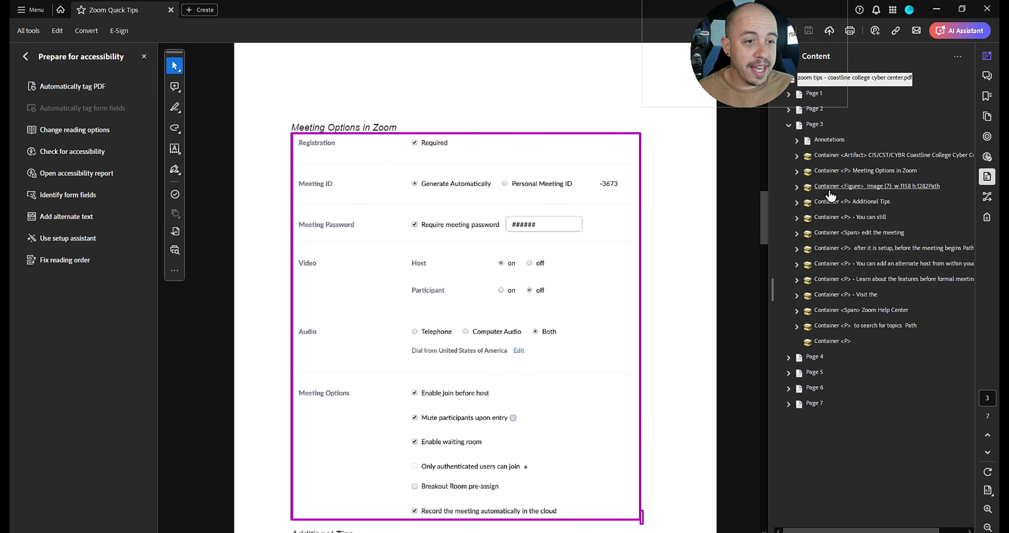
left_click(828, 190)
key("Right")
key("Right")
key("Right")
key("Right")
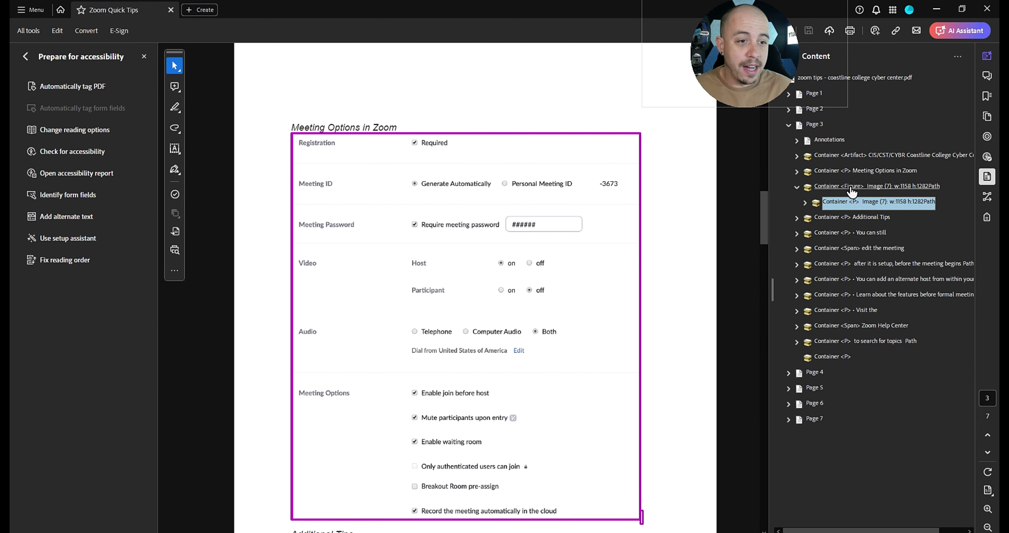
key("Right")
key("Right")
key("Right")
key("Right")
key("Right")
key("Right")
key("Right")
key("Right")
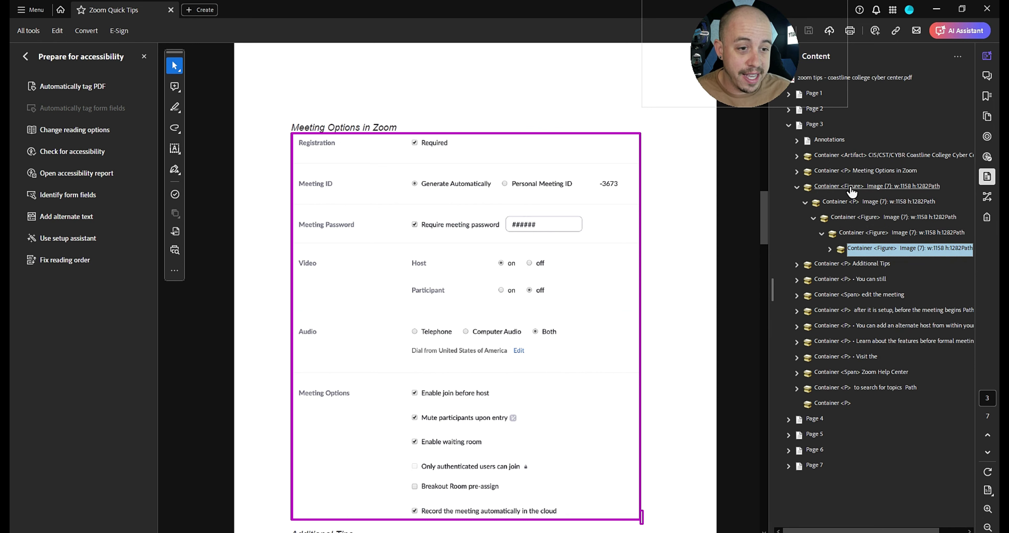
key("Down")
key("Down")
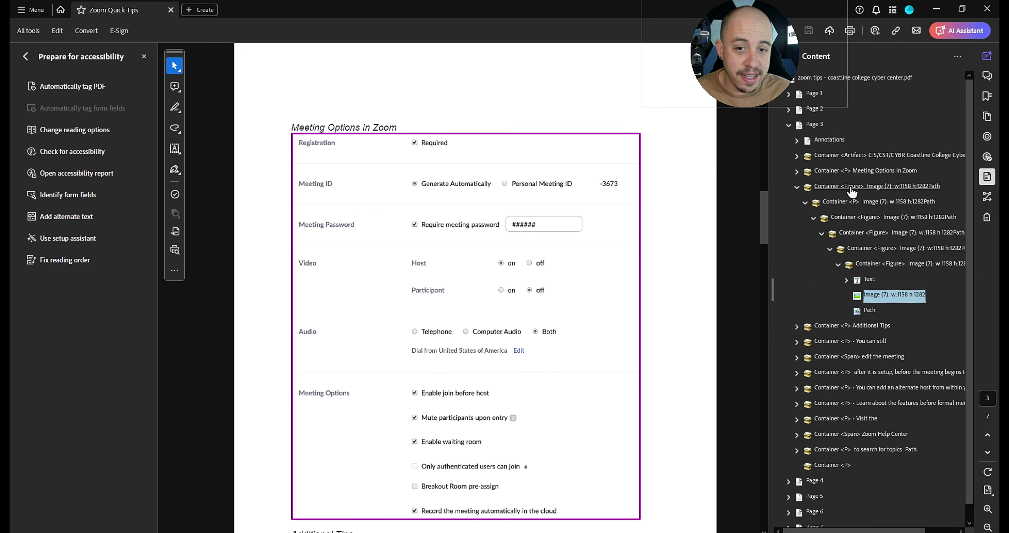
key("Up")
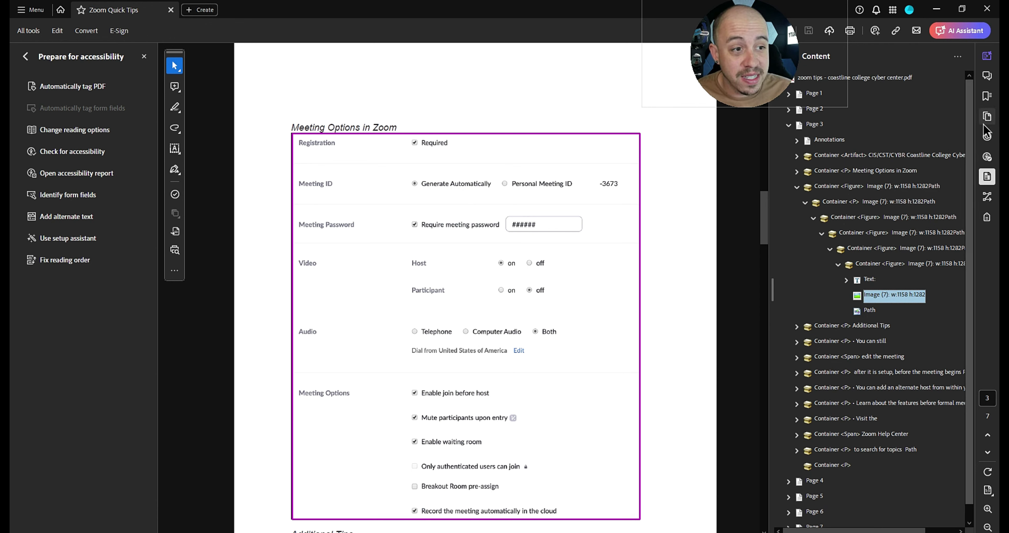
Return to the accessibility tags, then inspect the "Figure" structure element warning under Structure tree in PAC's detailed results.
left_click(987, 217)
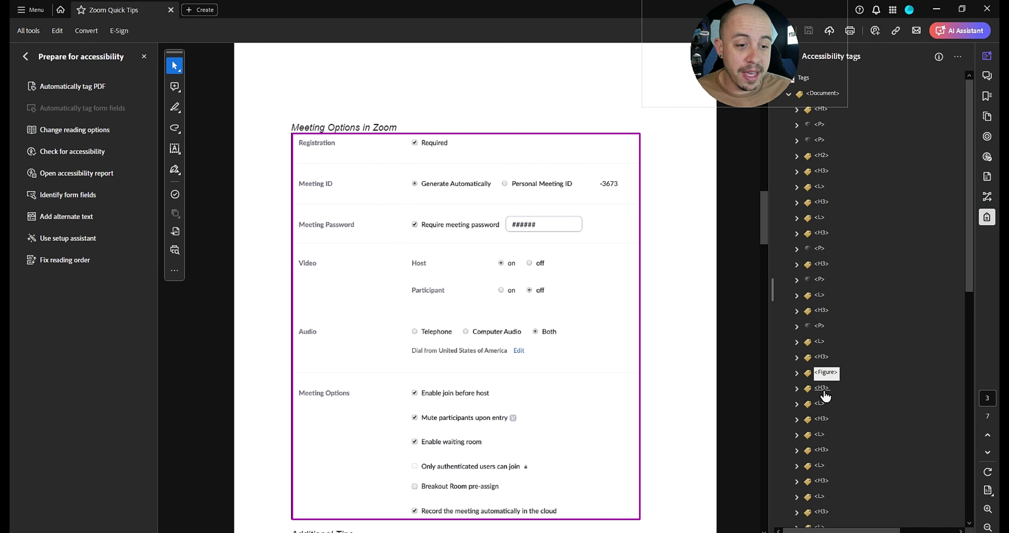
key("alt+Tab")
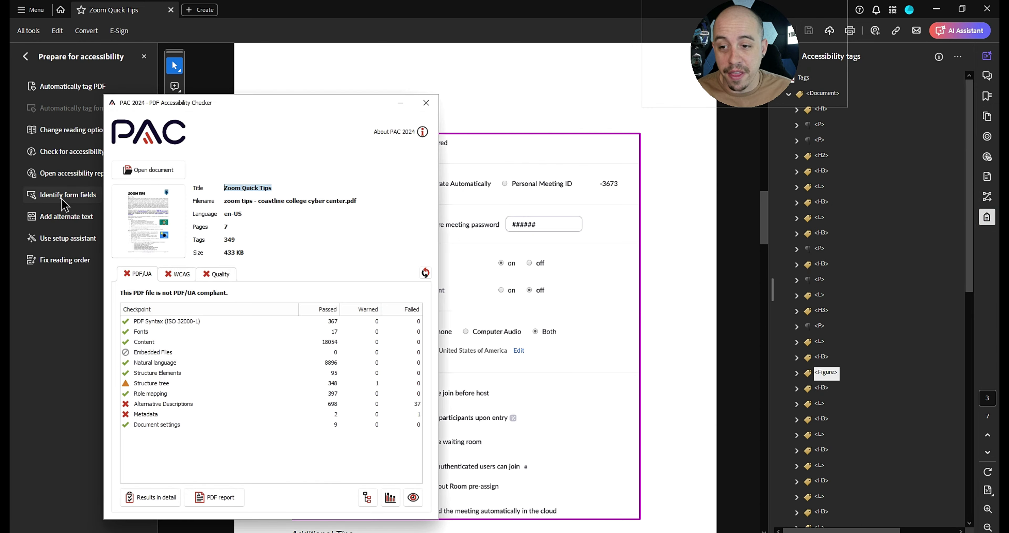
left_click(156, 383)
left_click(170, 497)
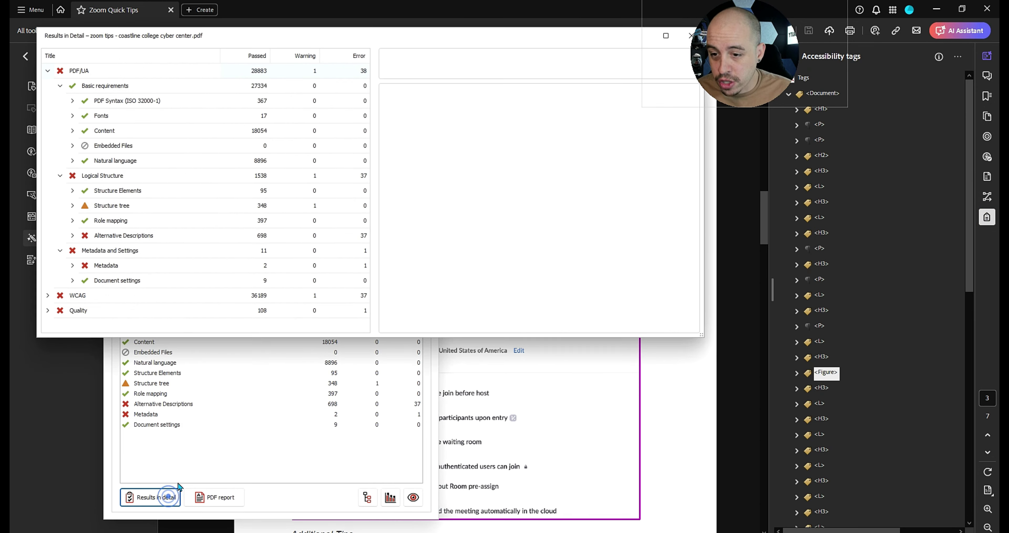
left_click(72, 205)
scroll(93, 227, "down", 10)
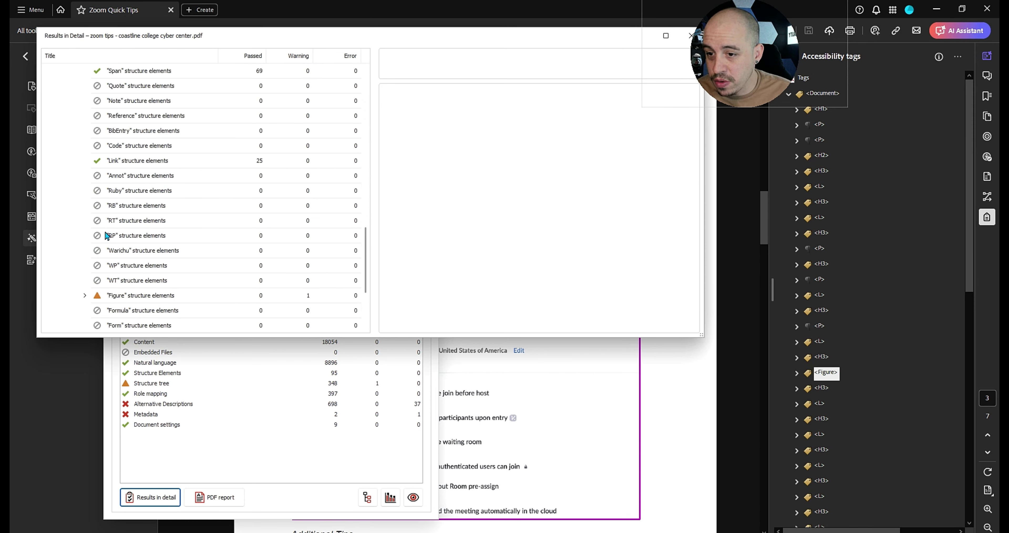
left_click(85, 160)
left_click(147, 176)
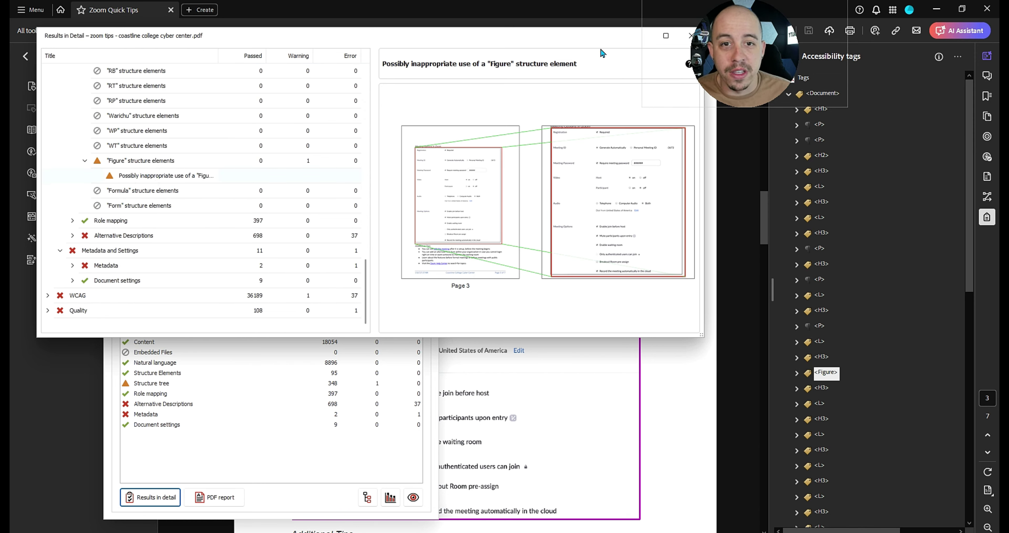
Add a Placement key with the Name value Block to the Meeting Options figure tag's /A attribute dictionary in Acrobat and save the document.
left_click(827, 370)
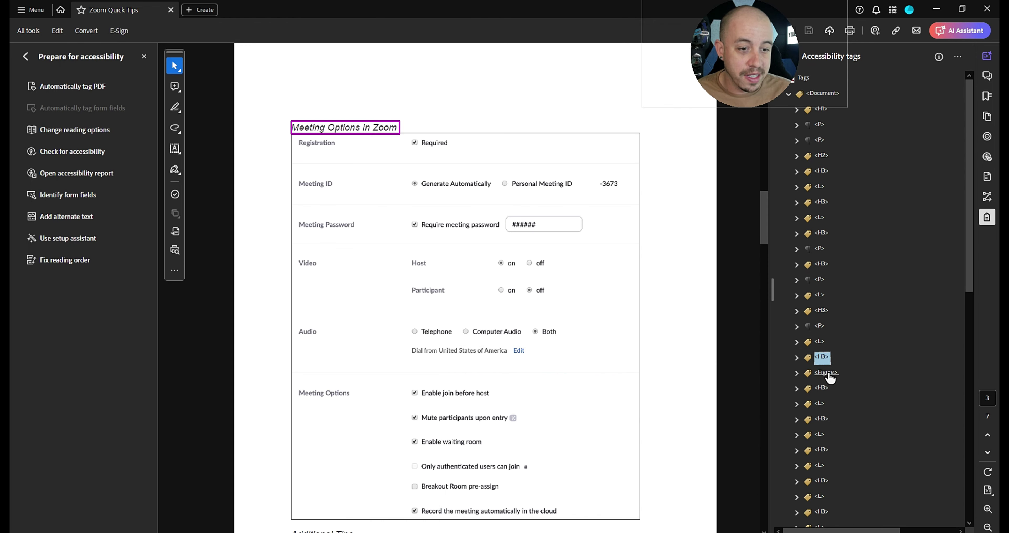
right_click(829, 373)
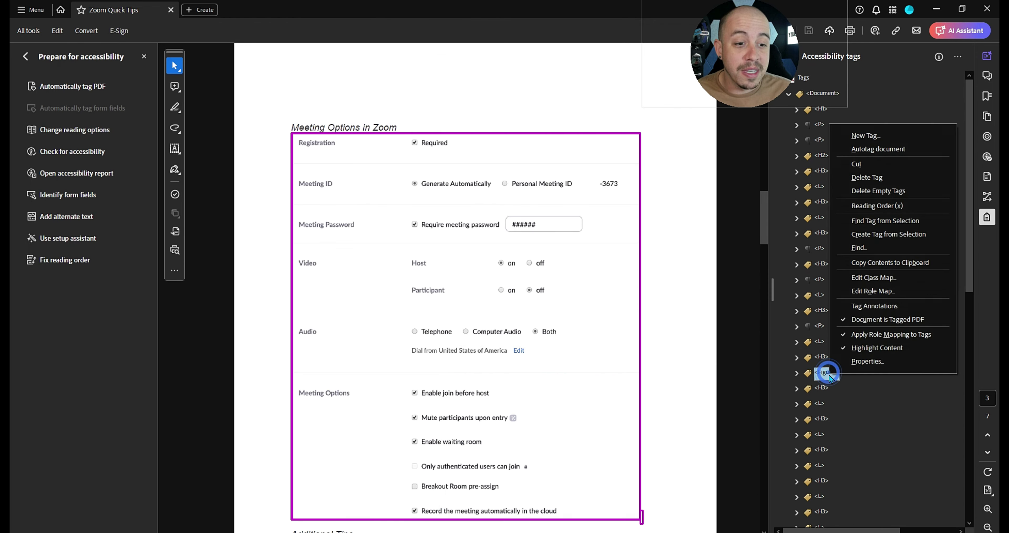
left_click(860, 361)
left_click(458, 367)
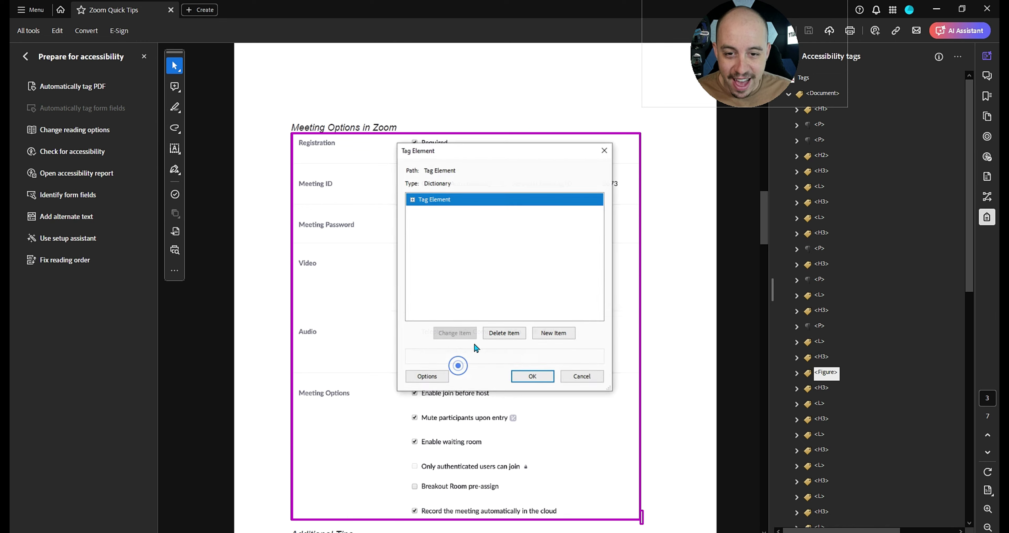
left_click(412, 199)
left_click(439, 212)
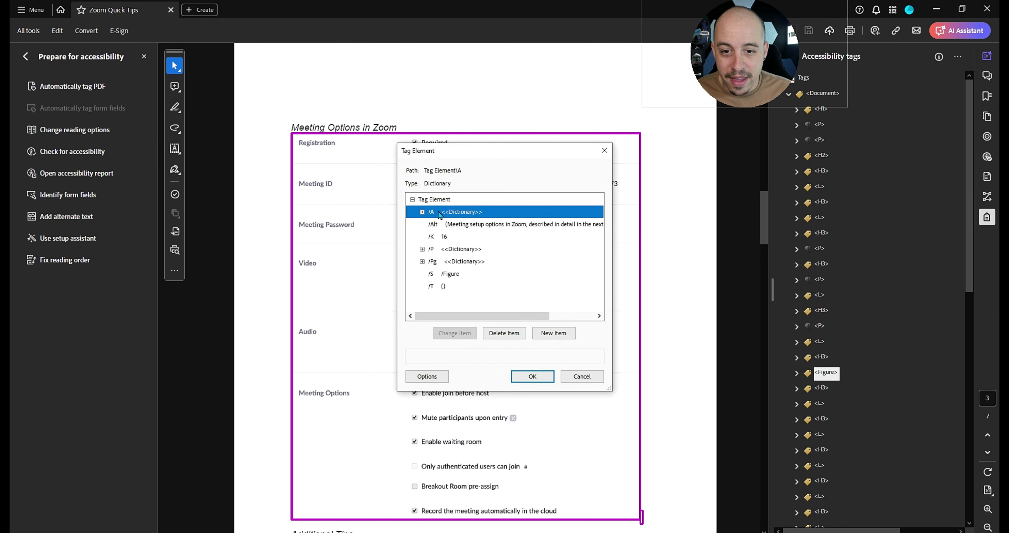
left_click(421, 212)
left_click(539, 331)
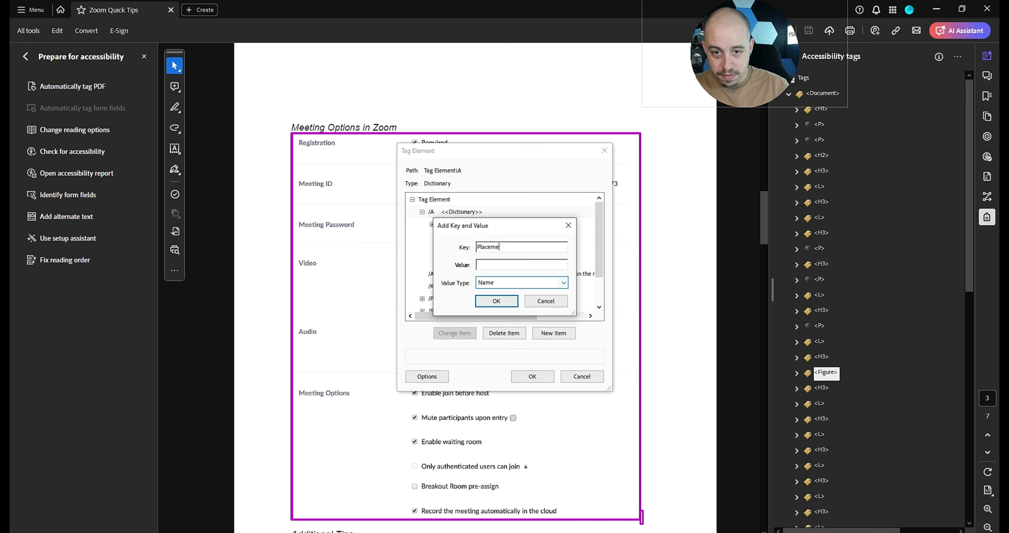
left_click(497, 301)
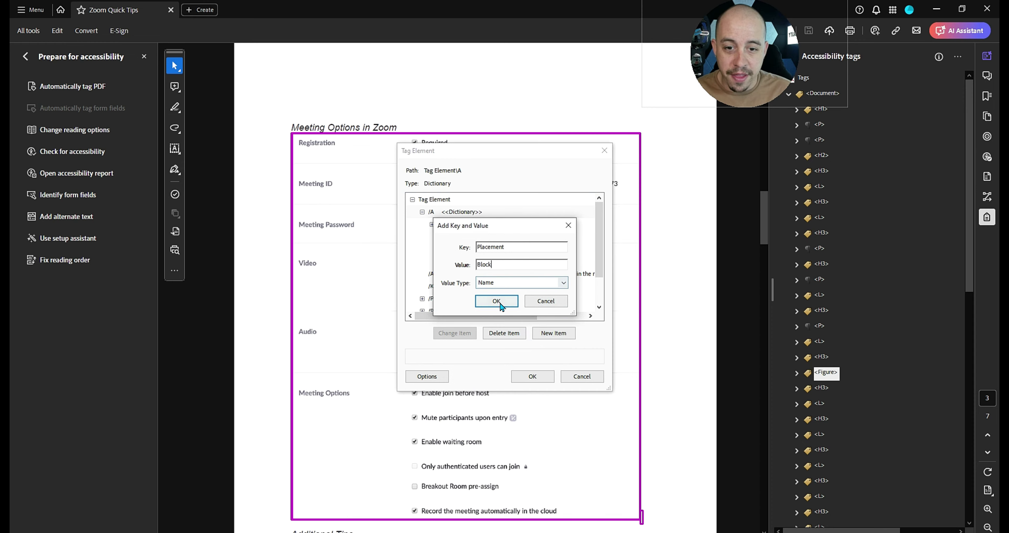
left_click(532, 376)
left_click(625, 404)
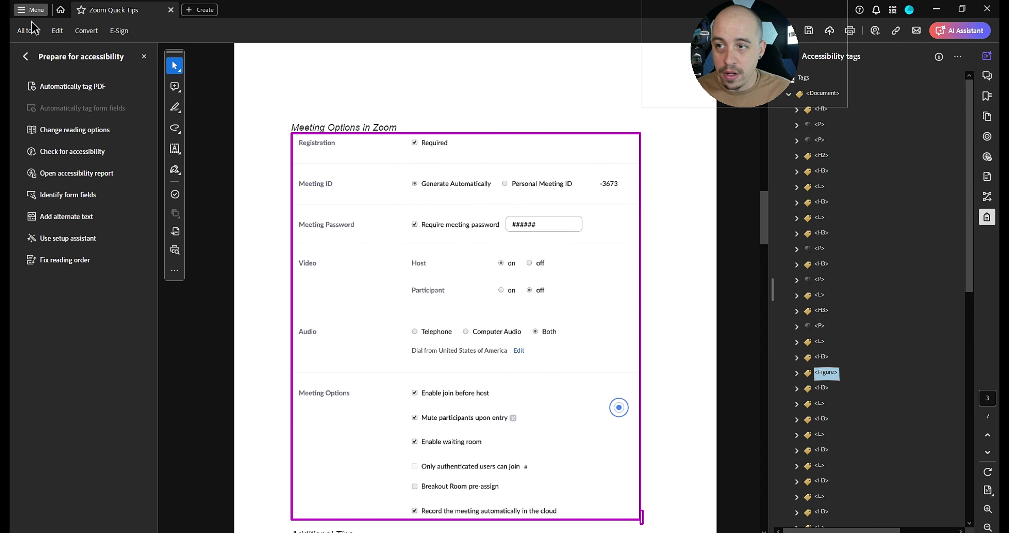
left_click(809, 30)
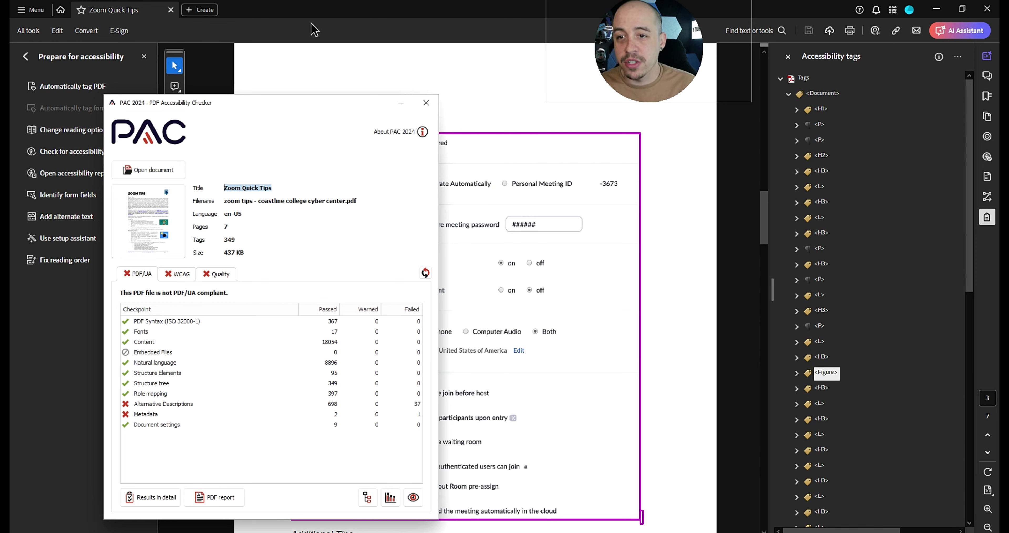
Switch to Acrobat, open Preflight from the print production tools and search its fixups for "anno".
left_click(265, 80)
left_click(26, 57)
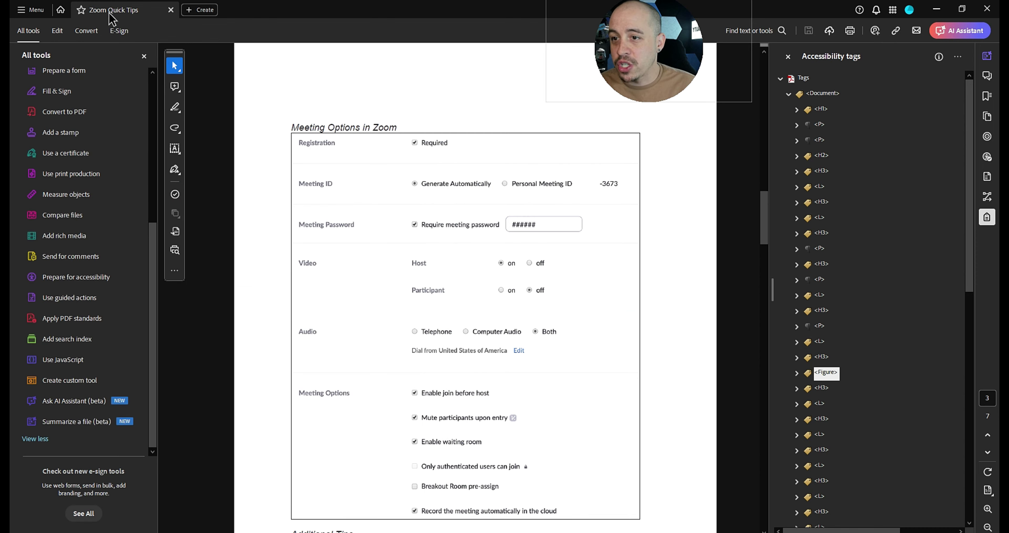
left_click(76, 173)
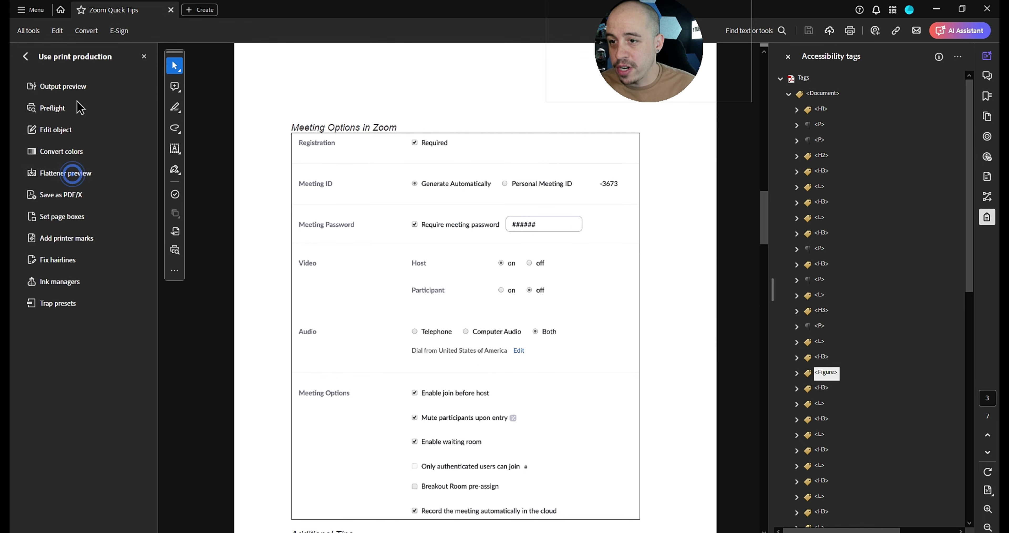
left_click(52, 108)
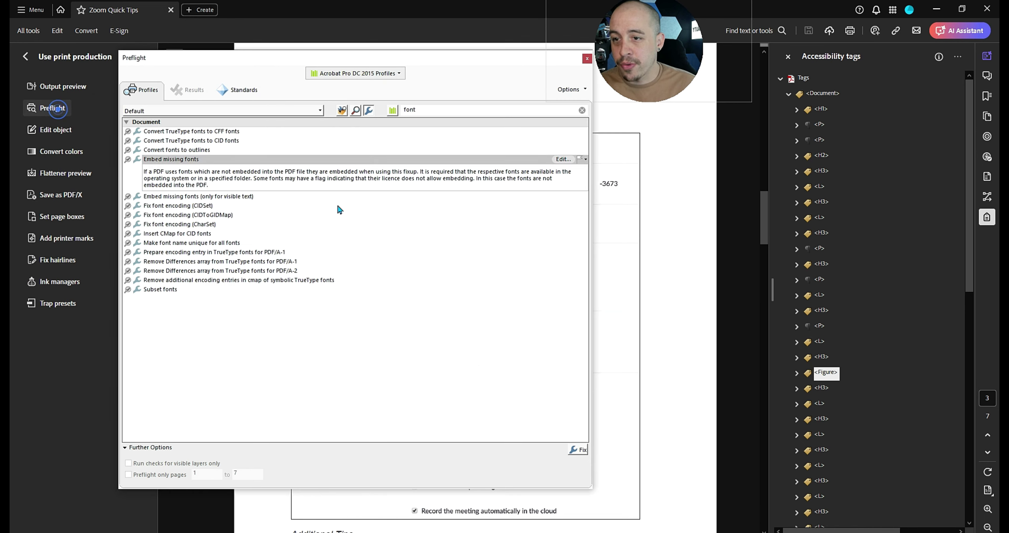
left_click(366, 110)
left_click_drag(430, 109, 404, 110)
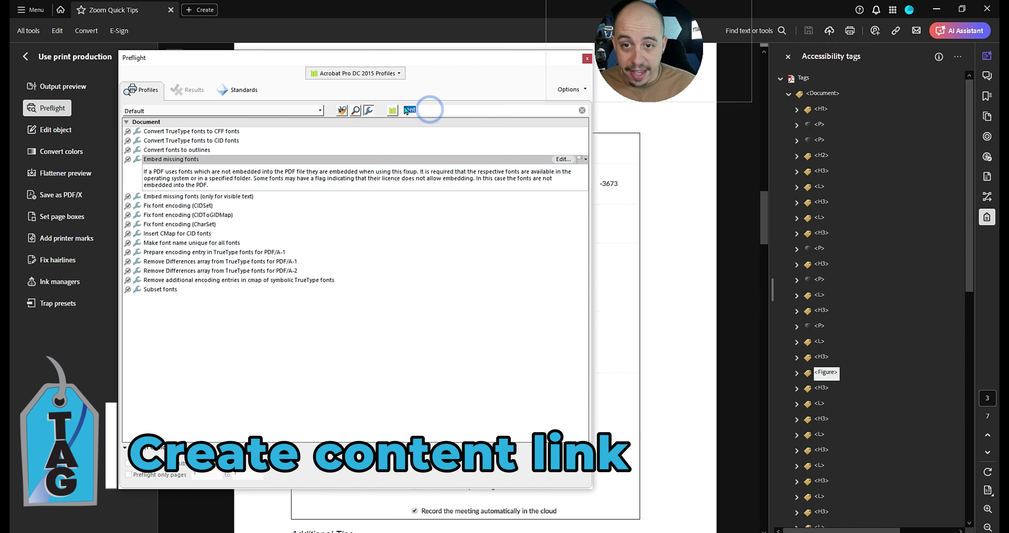
key("BackSpace")
type("anno")
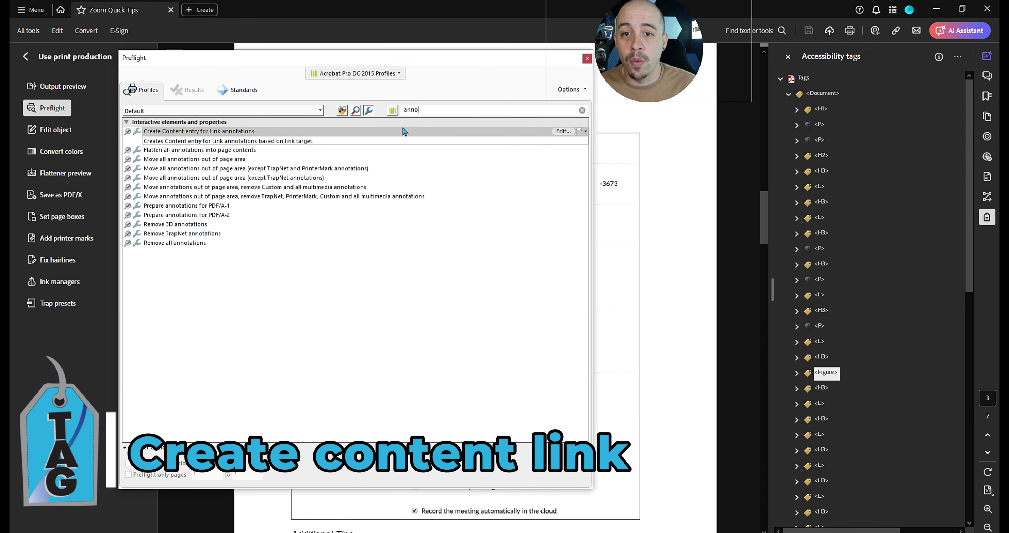
Apply the "Create Content entry for Link annotations" fixup, overwriting zoom tips - coastline college cyber center.pdf, and close Preflight.
left_click(220, 141)
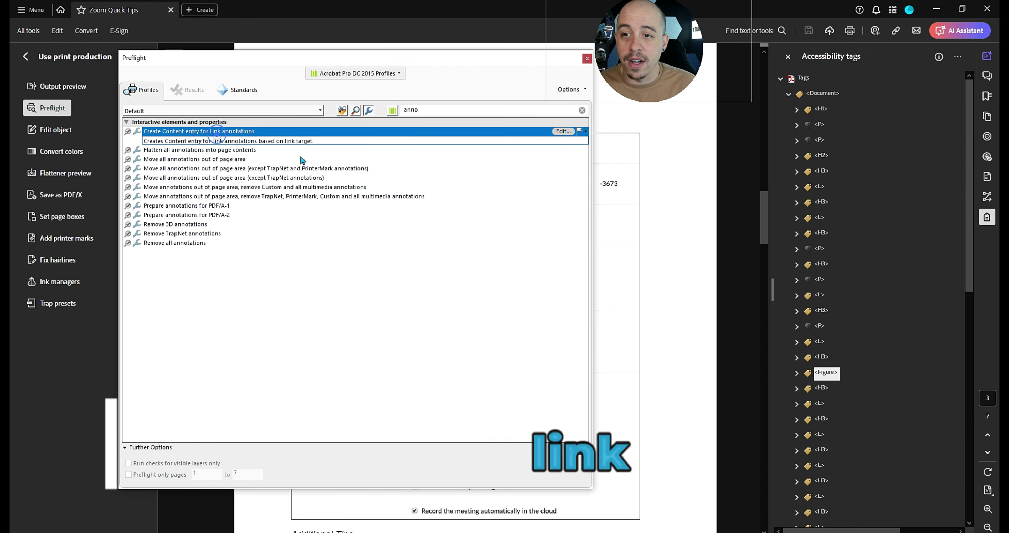
left_click(578, 451)
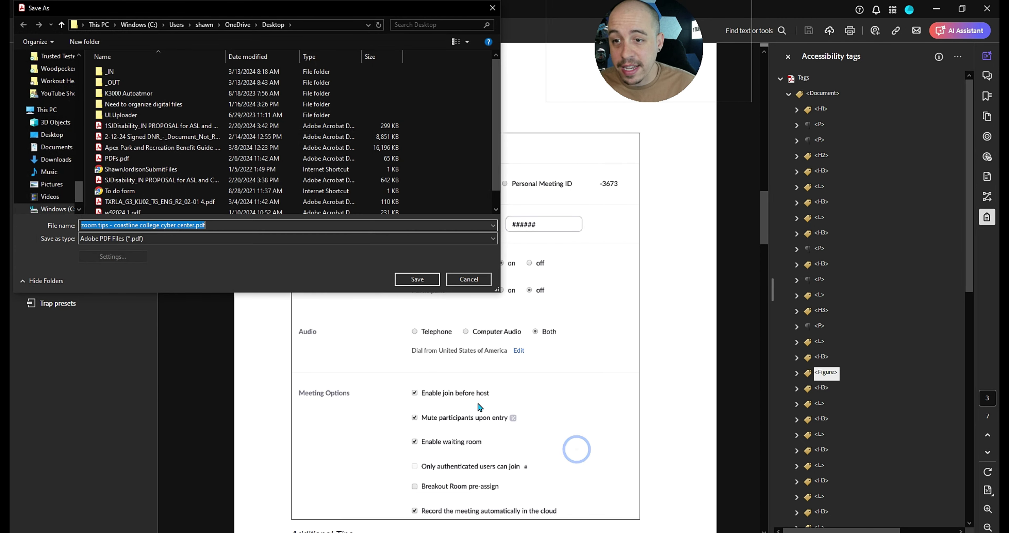
left_click(411, 279)
left_click(533, 275)
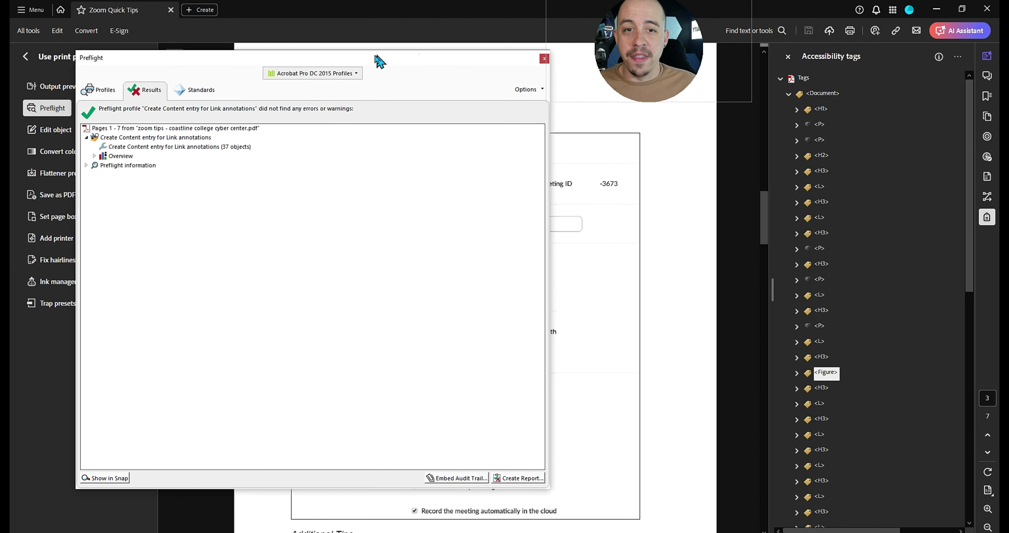
left_click(536, 59)
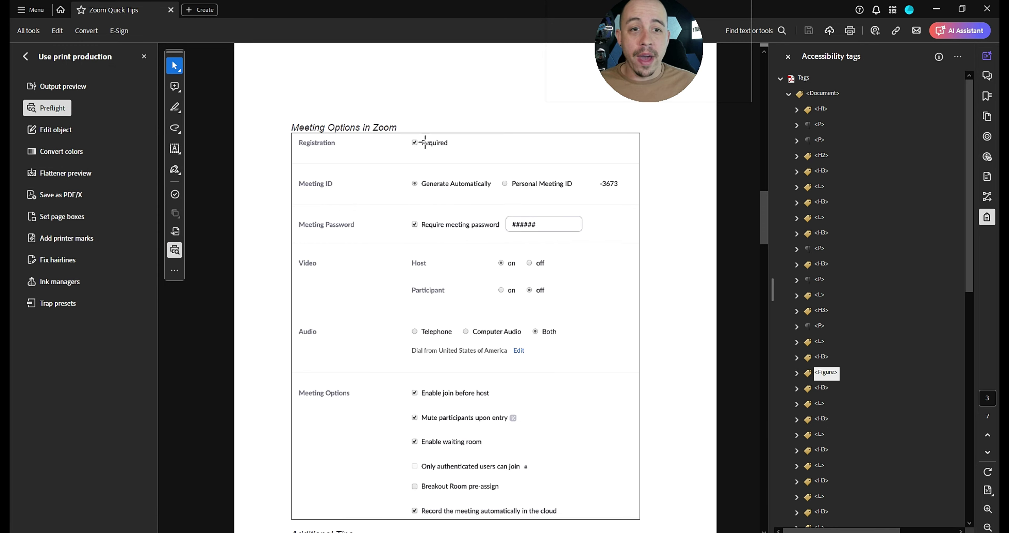
Find the "Set PDF/UA-1 entry" fixup in Preflight by searching for "ua" and apply it, replacing the existing PDF file.
left_click(69, 114)
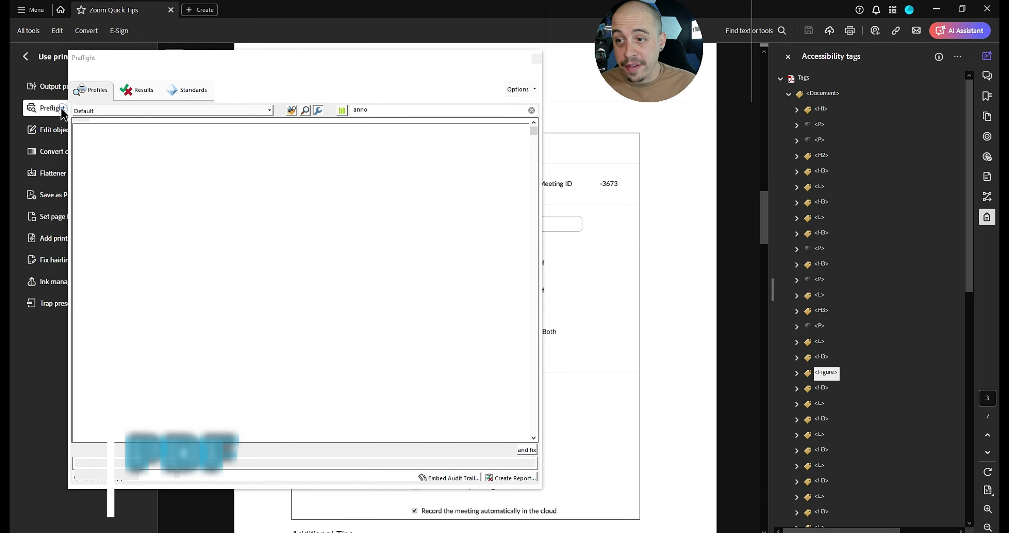
left_click(316, 113)
left_click(375, 113)
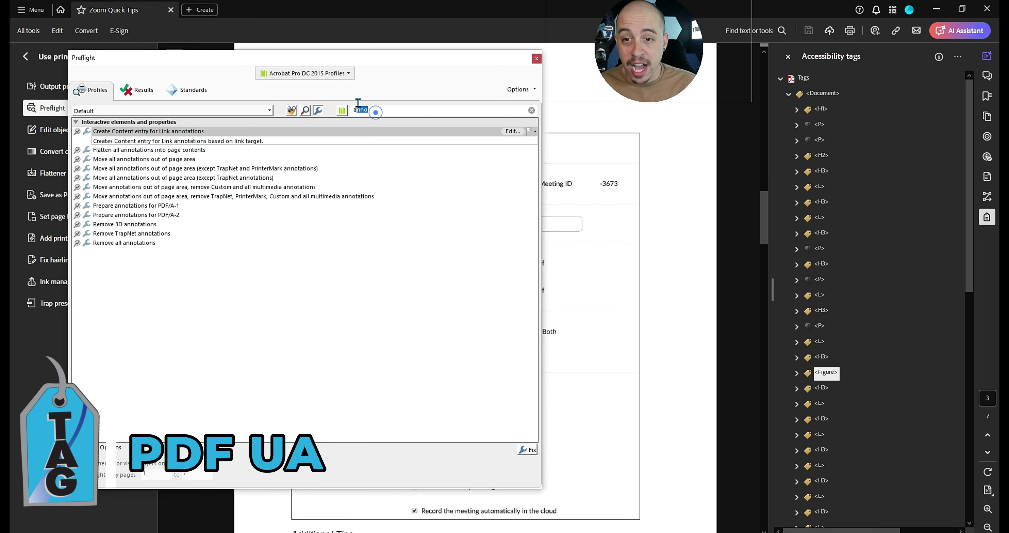
type("ua")
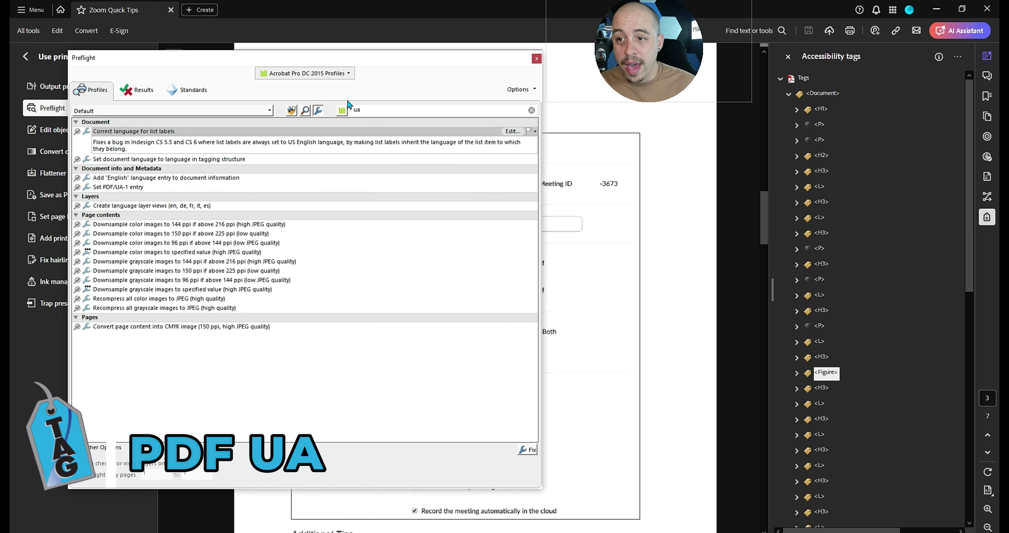
left_click(125, 187)
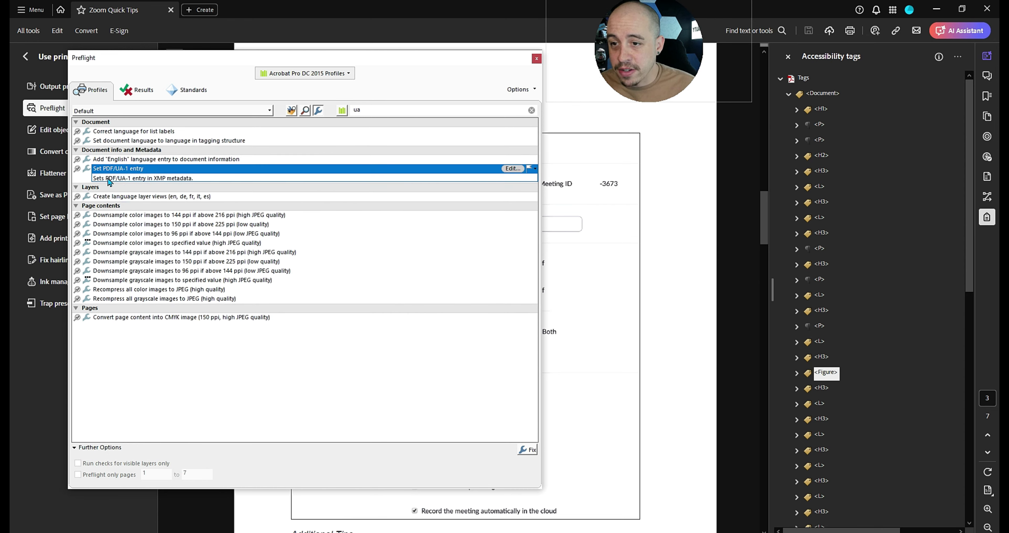
left_click(528, 451)
left_click(416, 279)
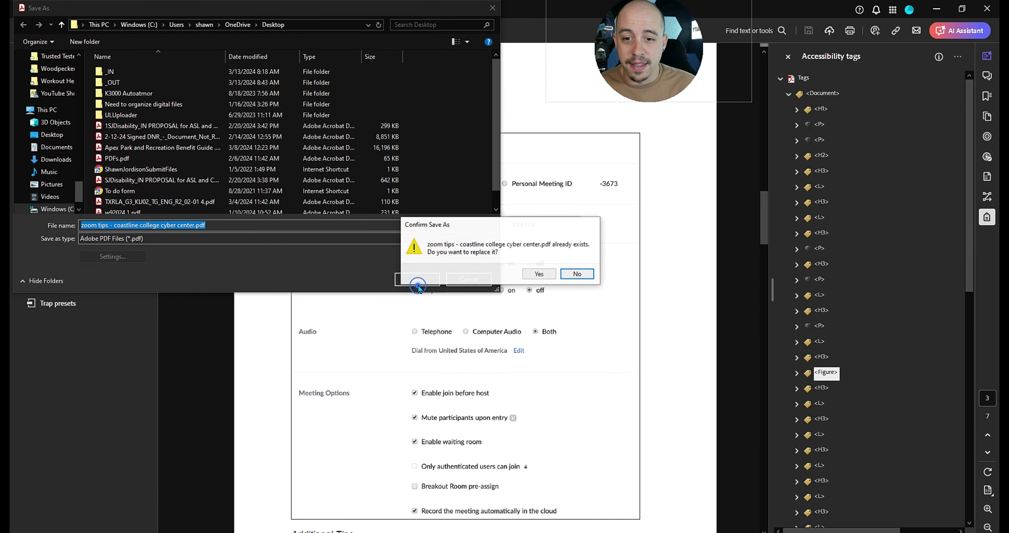
left_click(540, 274)
left_click(537, 57)
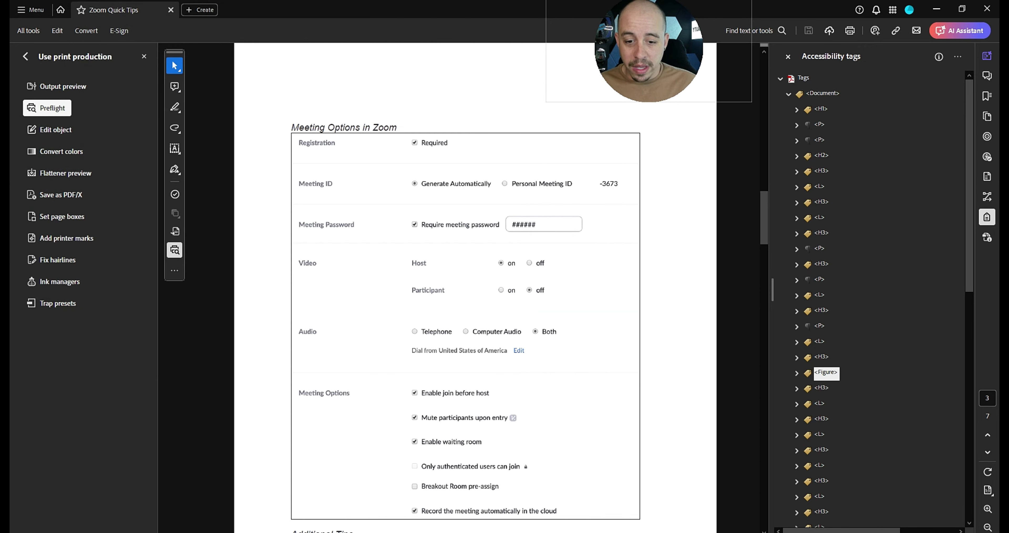
Switch to PAC 2024 to recheck the saved PDF.
key("alt+Tab")
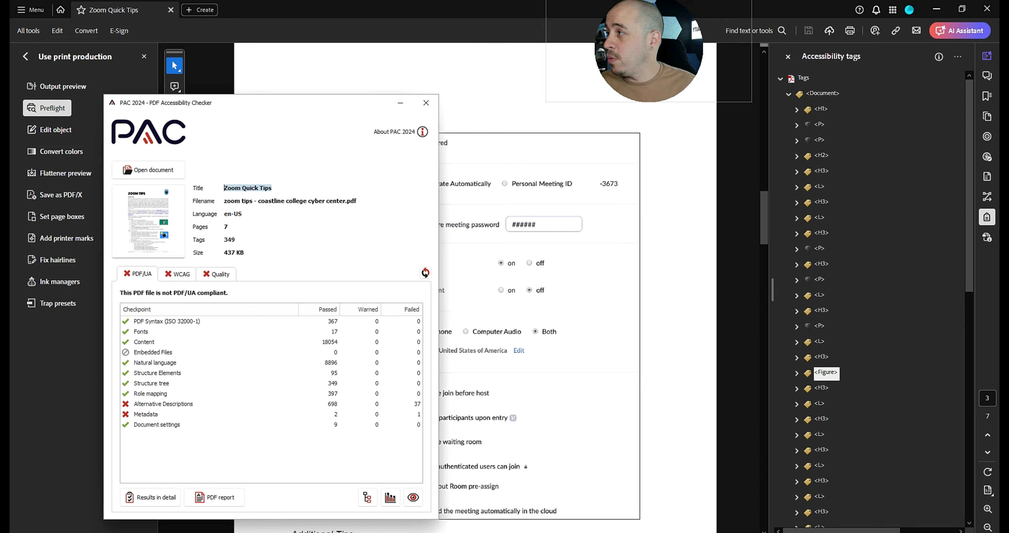
key("alt+Tab")
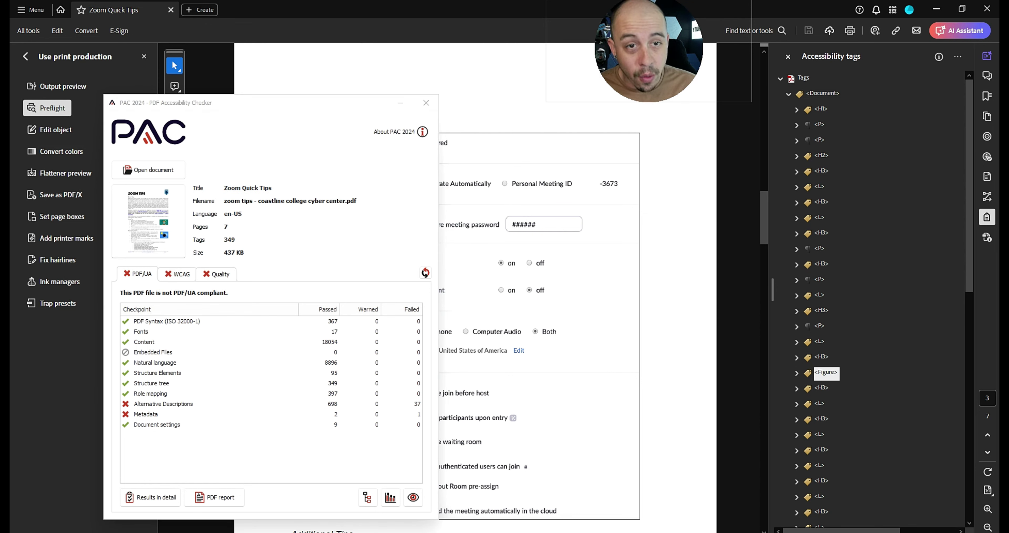